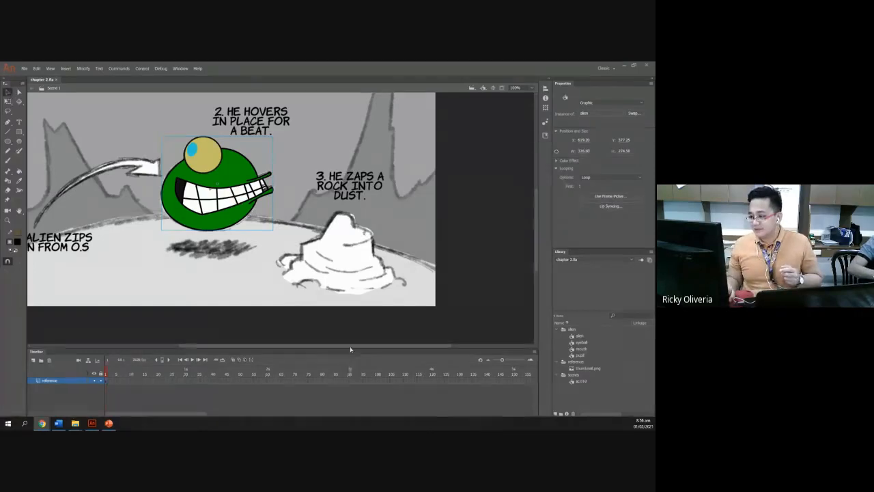
{"action": "left_click_drag", "start_coordinate": [349, 346], "coordinate": [315, 345]}
{"action": "scroll", "coordinate": [314, 338], "scroll_direction": "up", "scroll_amount": 3}
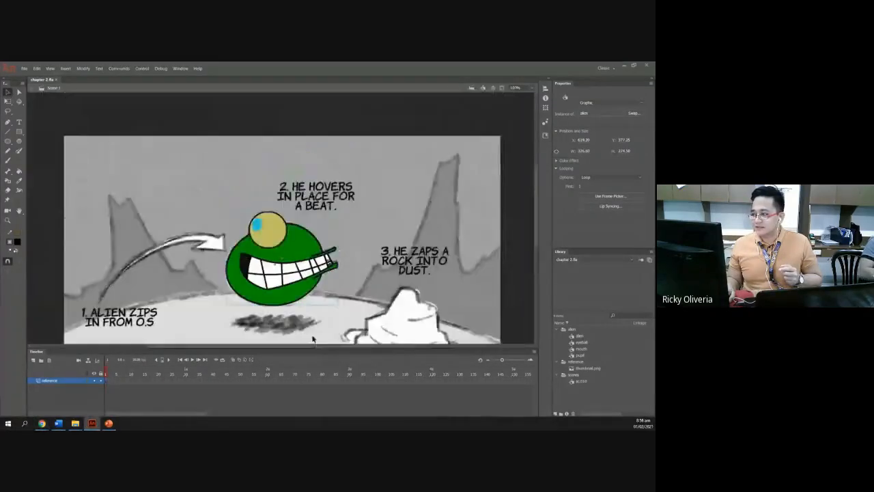
{"action": "scroll", "coordinate": [314, 338], "scroll_direction": "down", "scroll_amount": 3}
{"action": "left_click_drag", "start_coordinate": [536, 221], "coordinate": [536, 213]}
Step: Switch to PowerPoint and read the masking instructions on slide 2
{"action": "left_click", "coordinate": [109, 423]}
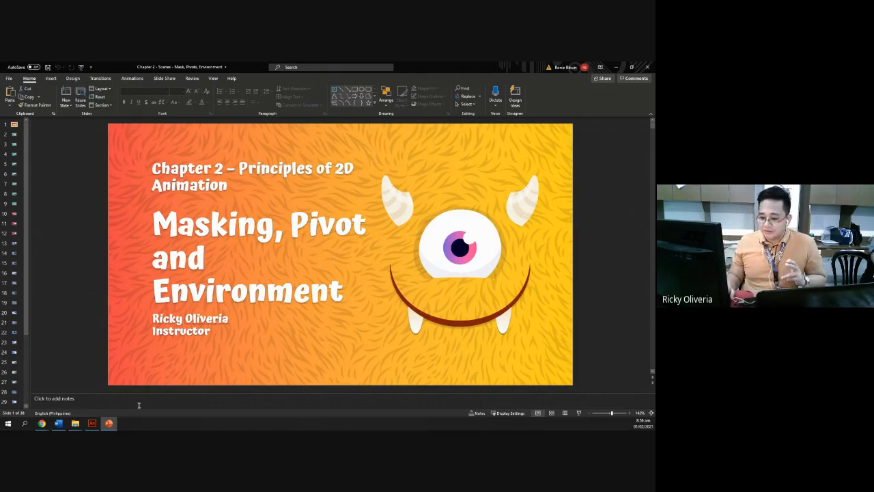
{"action": "left_click", "coordinate": [92, 424]}
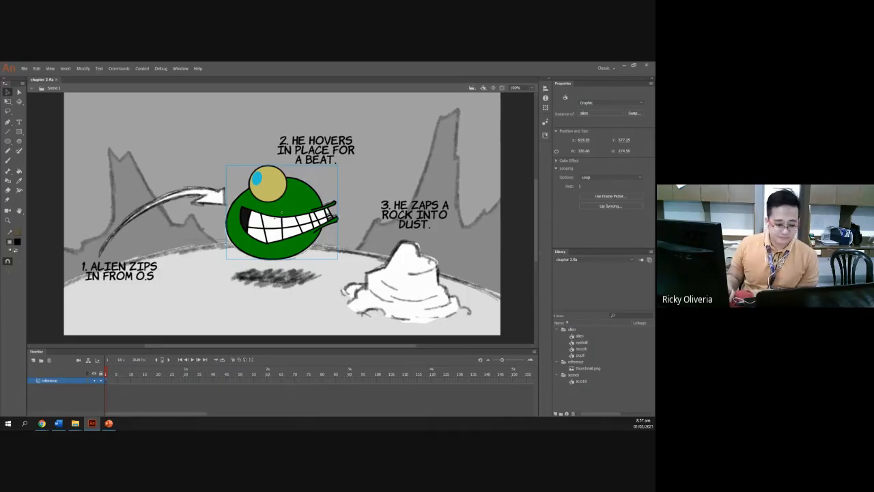
{"action": "key", "text": "alt+Tab"}
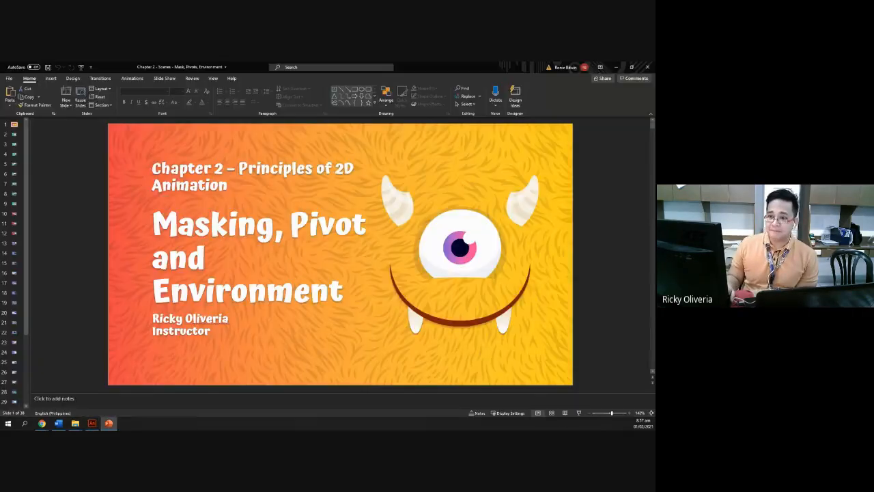
{"action": "left_click", "coordinate": [14, 134]}
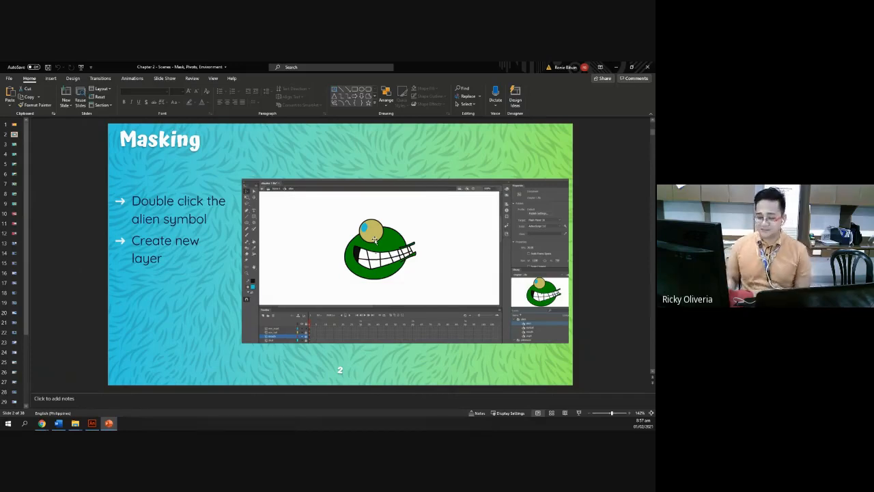
Step: Switch to Adobe Animate and open the alien symbol from the library for editing
{"action": "left_click", "coordinate": [92, 424]}
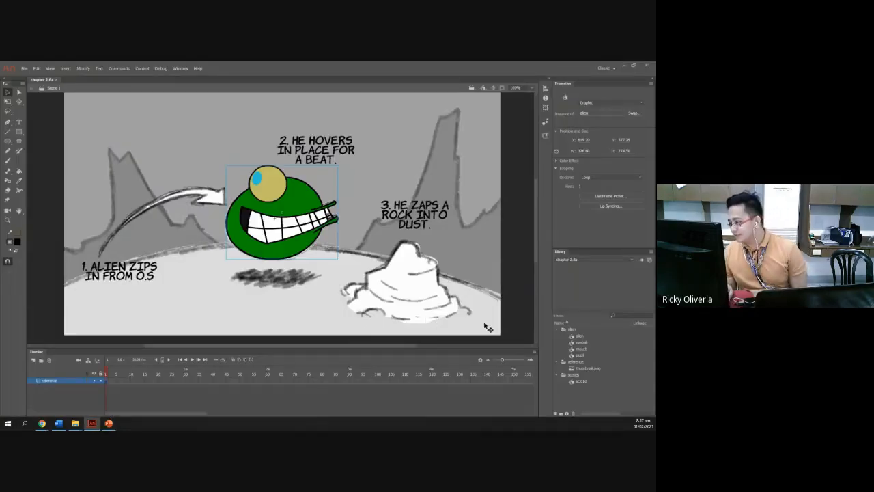
{"action": "double_click", "coordinate": [574, 337]}
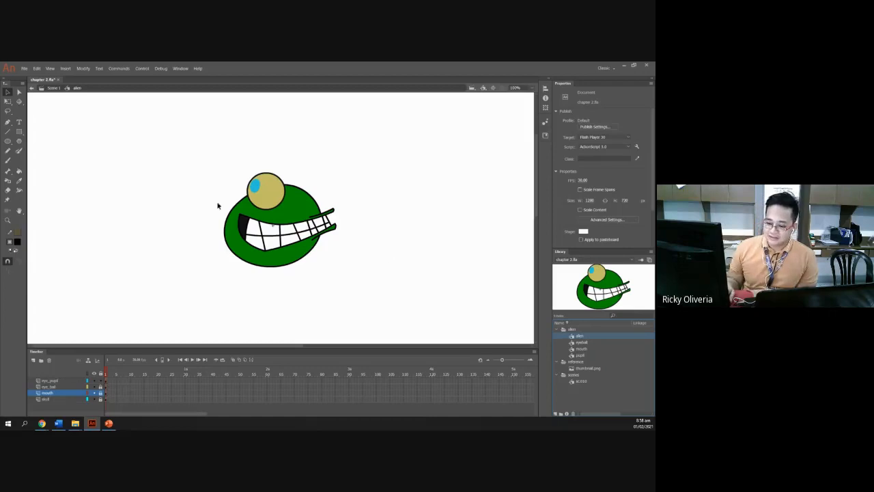
Step: Switch to PowerPoint and read the slide 2 instruction about creating a new layer
{"action": "left_click", "coordinate": [108, 423]}
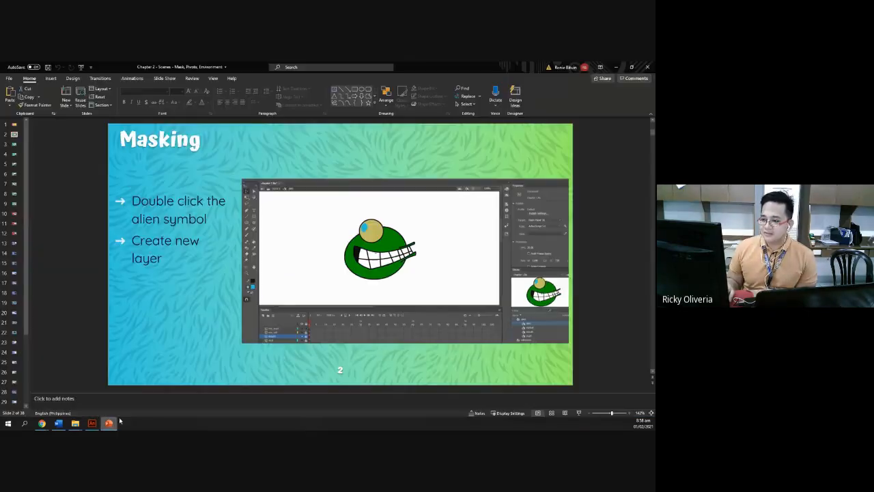
{"action": "triple_click", "coordinate": [169, 265]}
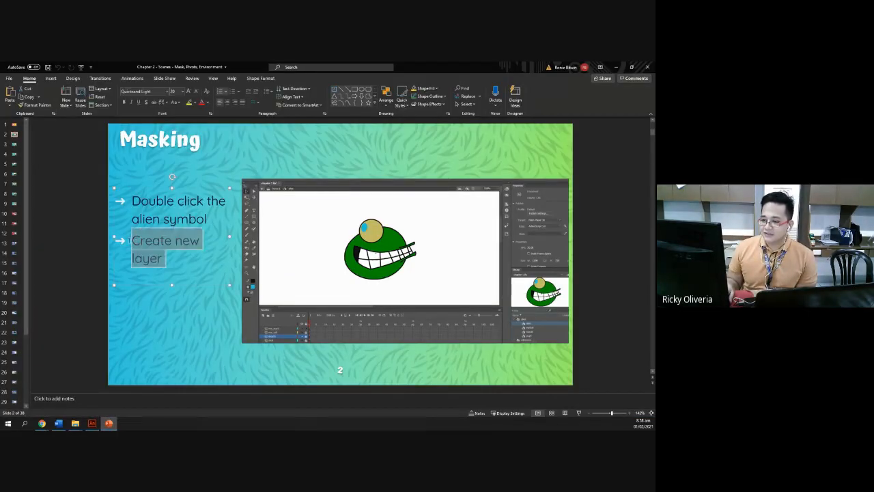
{"action": "left_click", "coordinate": [162, 343]}
Step: Switch back to Adobe Animate, add a new layer inside the alien symbol and move it above the eye_pupil layer
{"action": "left_click", "coordinate": [91, 423]}
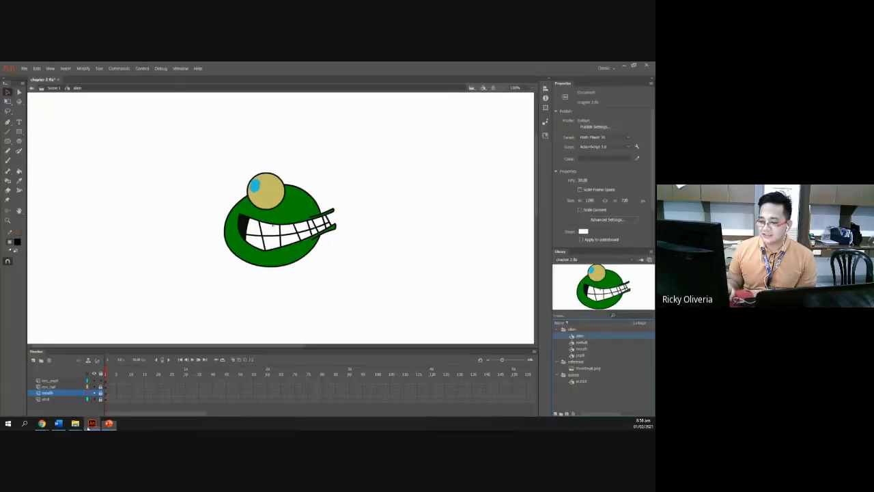
{"action": "left_click", "coordinate": [32, 360]}
{"action": "left_click_drag", "start_coordinate": [53, 393], "coordinate": [56, 378]}
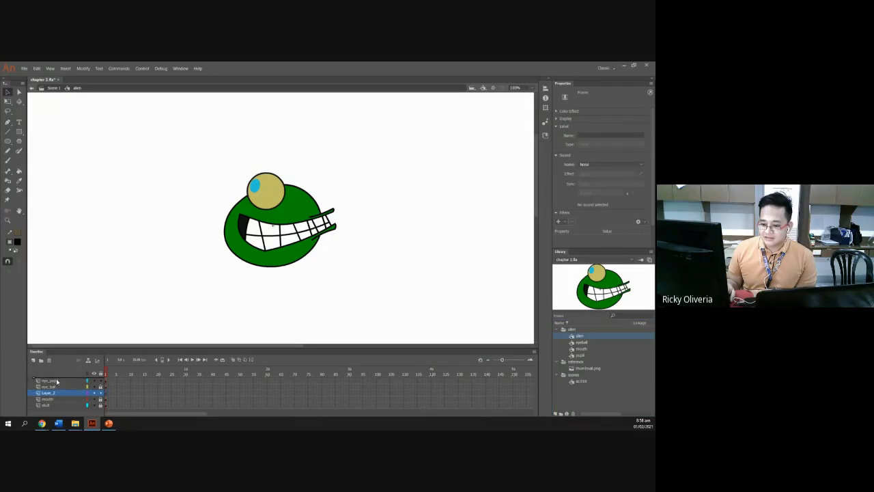
{"action": "left_click", "coordinate": [153, 393]}
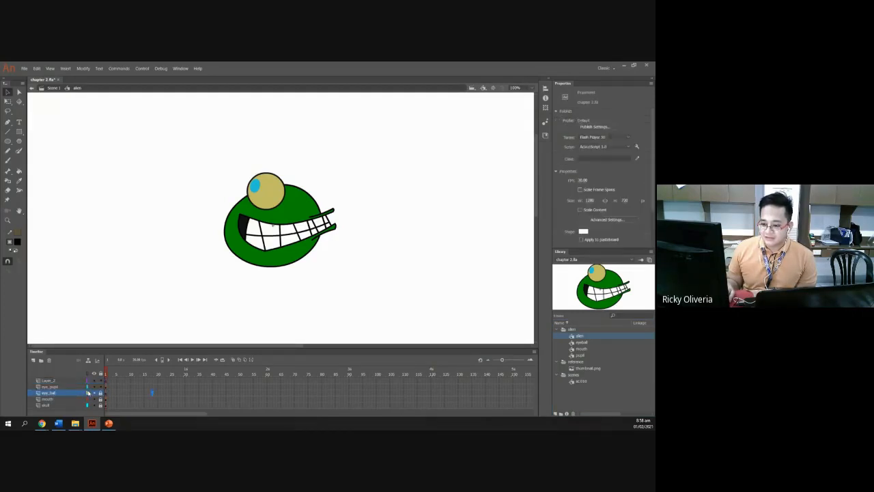
{"action": "left_click", "coordinate": [57, 381]}
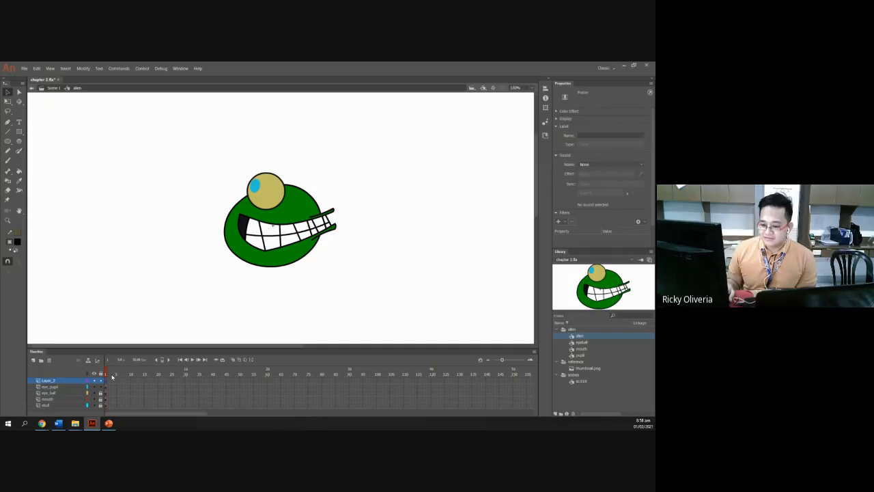
Step: Switch to PowerPoint and read the eyeball masking instructions on slide 3
{"action": "left_click", "coordinate": [108, 423]}
{"action": "left_click", "coordinate": [14, 144]}
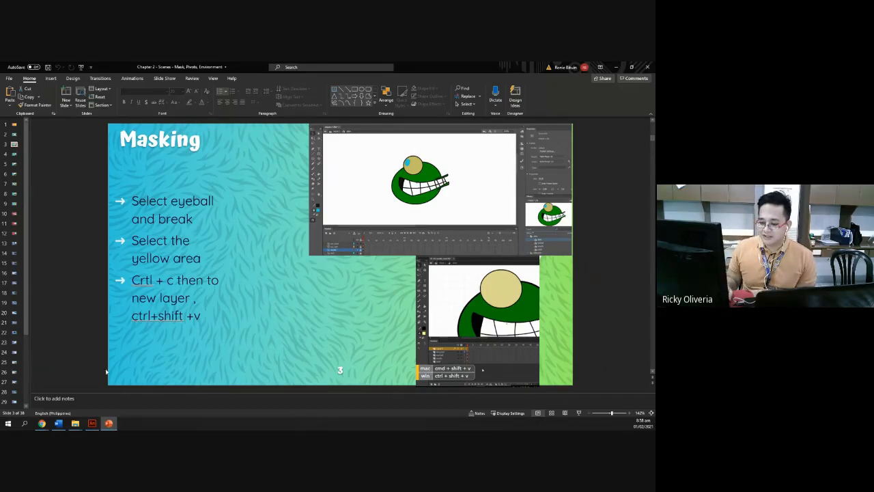
Step: Switch back to Adobe Animate, unlock the eye_ball layer and break the eyeball symbol apart into an editable shape
{"action": "left_click", "coordinate": [92, 424]}
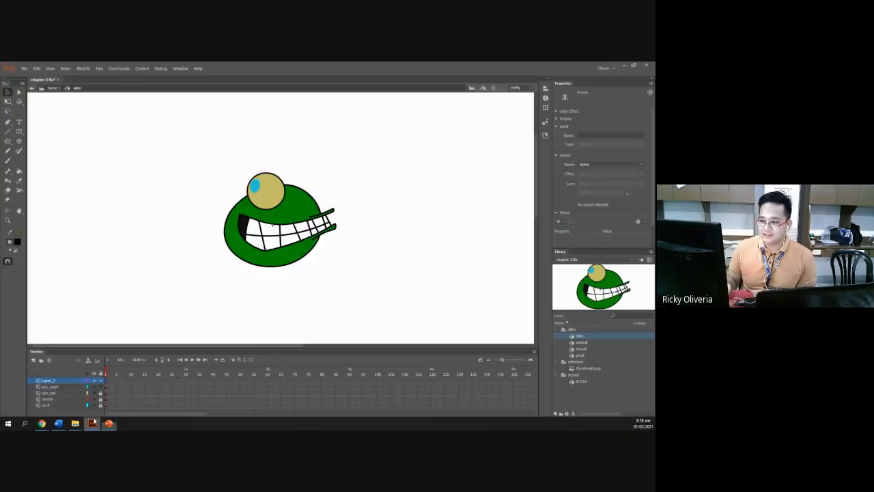
{"action": "left_click", "coordinate": [100, 395]}
{"action": "left_click", "coordinate": [59, 392]}
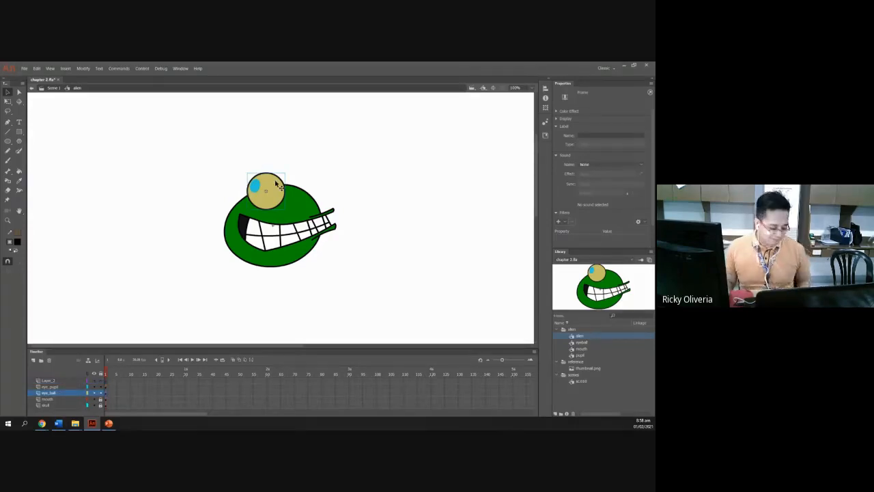
{"action": "scroll", "coordinate": [280, 179], "scroll_direction": "up", "scroll_amount": 1}
{"action": "scroll", "coordinate": [280, 178], "scroll_direction": "up", "scroll_amount": 3}
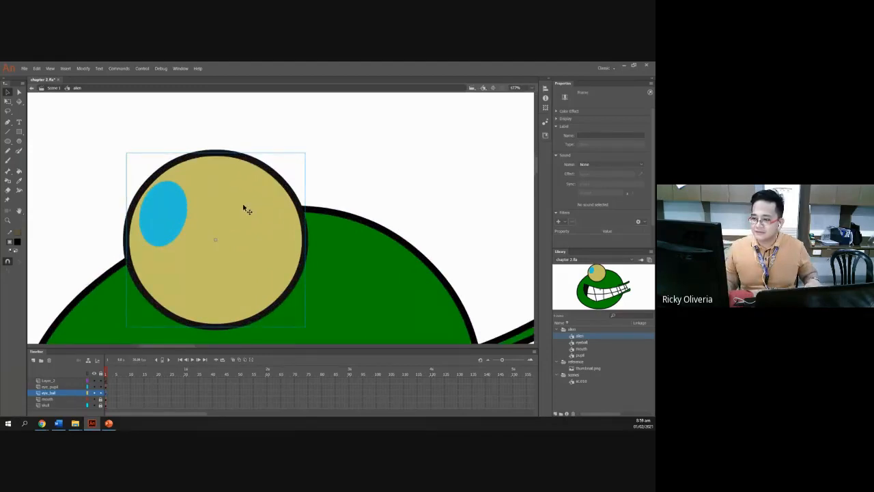
{"action": "left_click_drag", "start_coordinate": [231, 207], "coordinate": [289, 181]}
{"action": "left_click", "coordinate": [296, 189]}
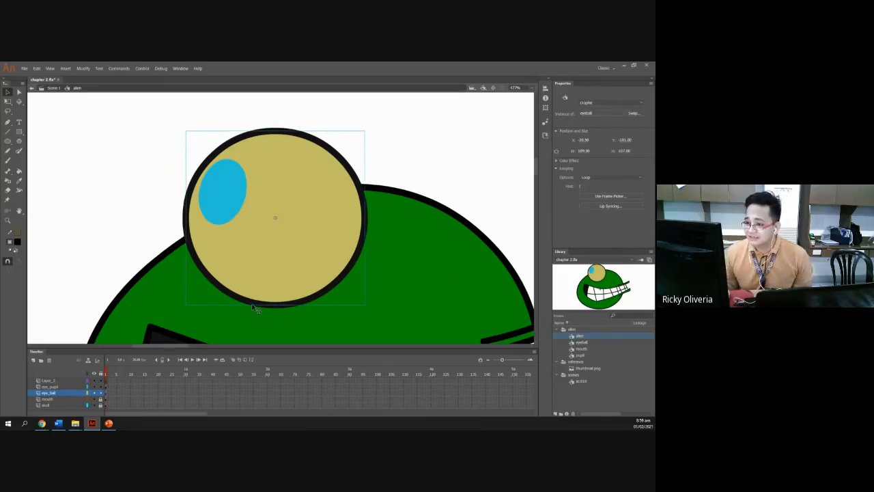
{"action": "left_click_drag", "start_coordinate": [294, 185], "coordinate": [364, 190]}
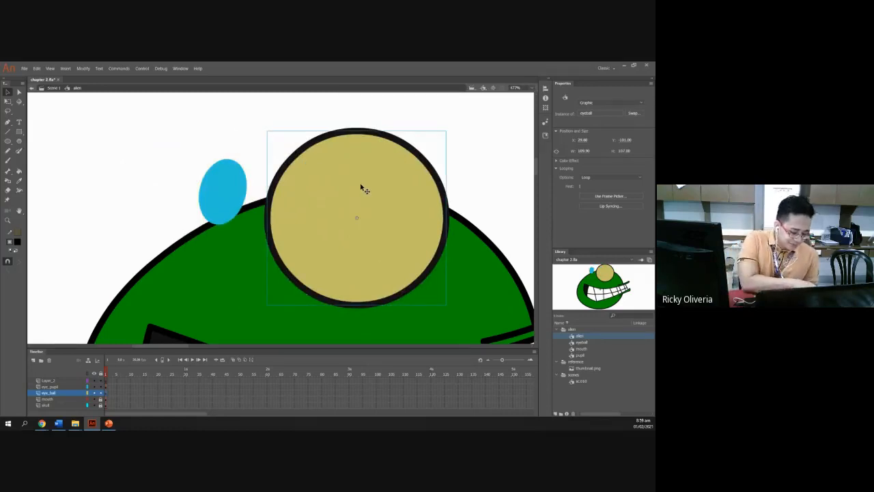
{"action": "key", "text": "ctrl+z"}
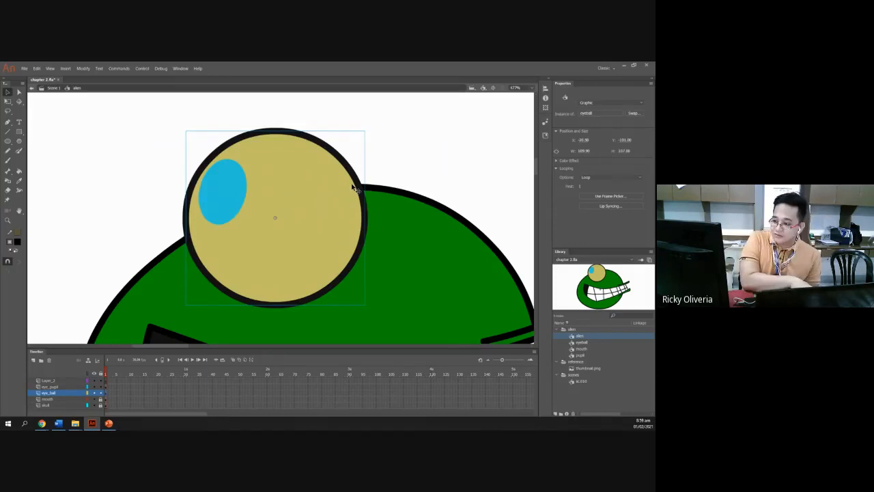
{"action": "key", "text": "ctrl+b"}
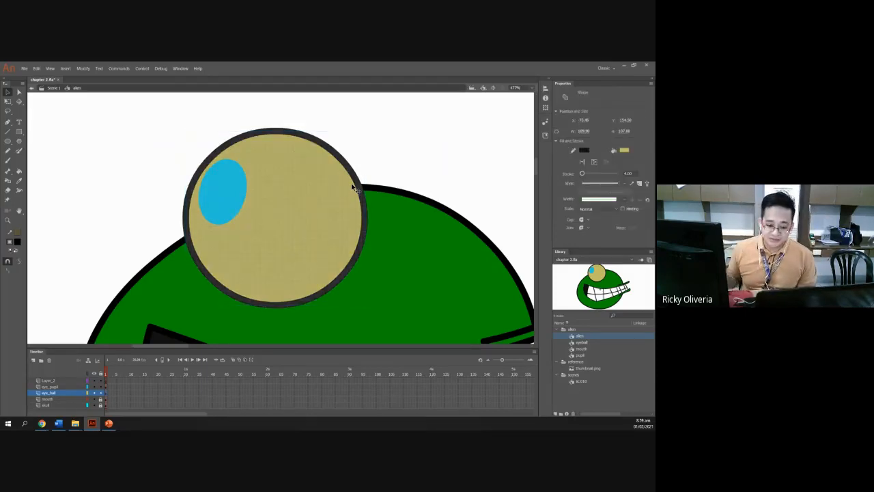
{"action": "left_click", "coordinate": [412, 157]}
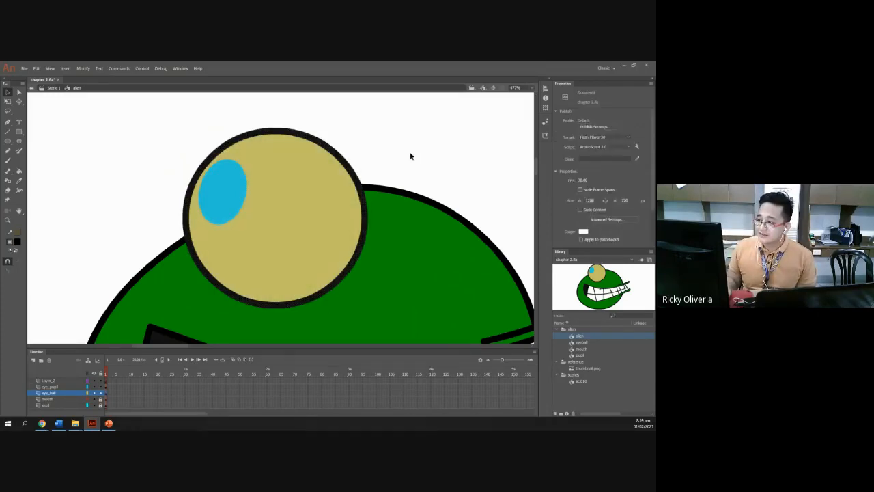
{"action": "left_click", "coordinate": [335, 181]}
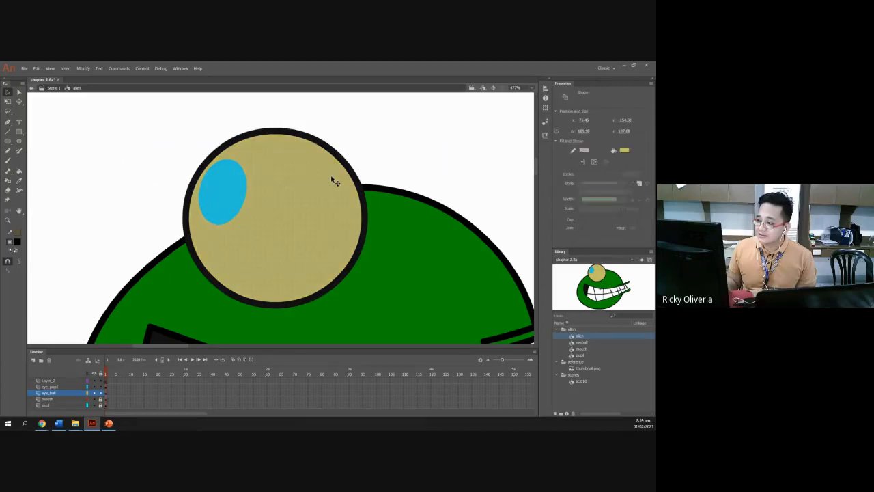
{"action": "left_click_drag", "start_coordinate": [331, 179], "coordinate": [394, 172]}
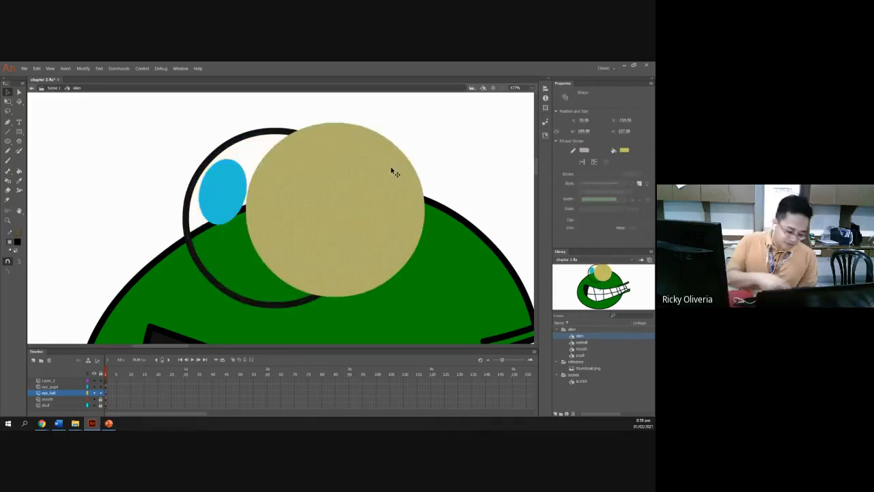
{"action": "key", "text": "ctrl+z"}
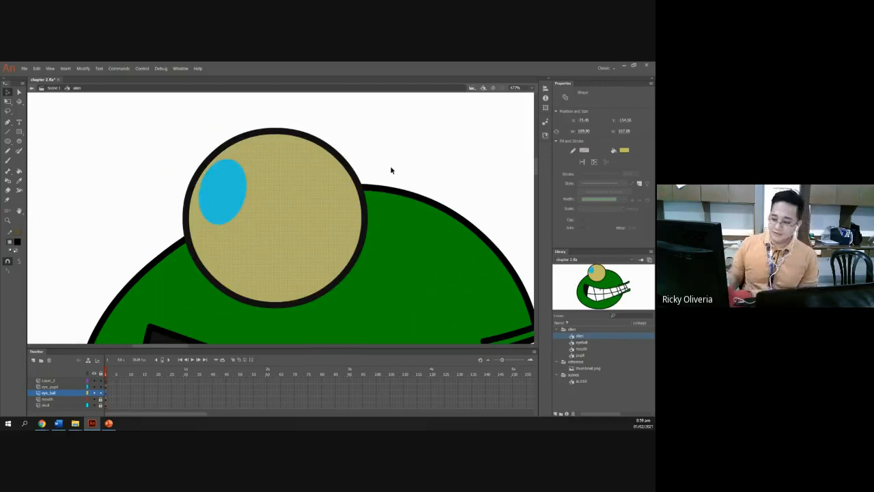
Step: Select the eyeball's yellow fill as the shape to copy, and make the first frame of Layer_2 the target
{"action": "left_click", "coordinate": [384, 167]}
{"action": "left_click", "coordinate": [344, 202]}
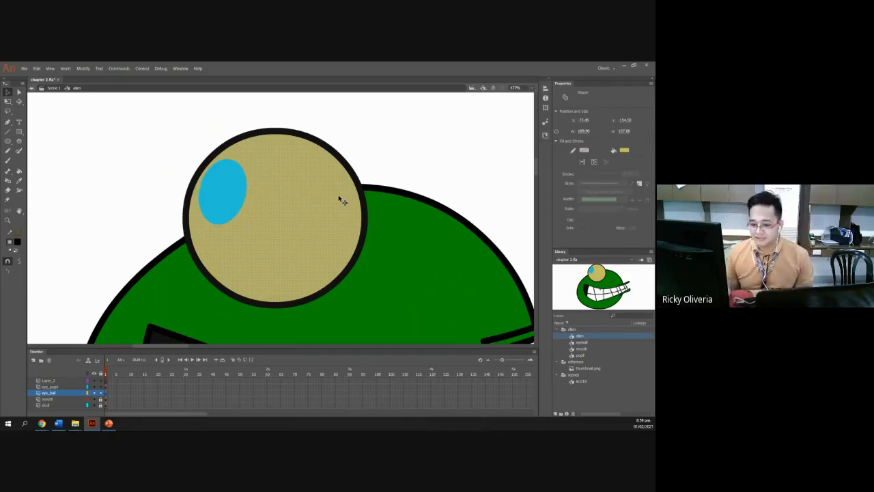
{"action": "left_click", "coordinate": [107, 382]}
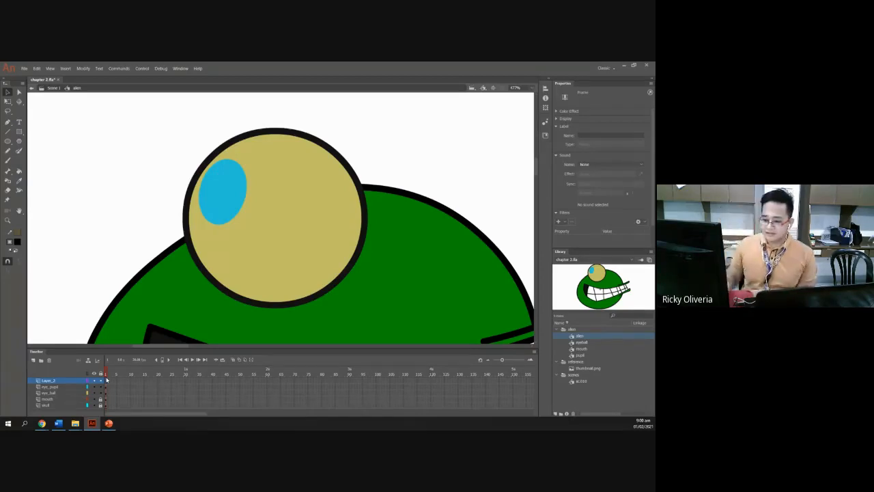
Step: Switch to PowerPoint and check the slide 3 instruction for pasting the copied fill into the new layer
{"action": "left_click", "coordinate": [110, 424]}
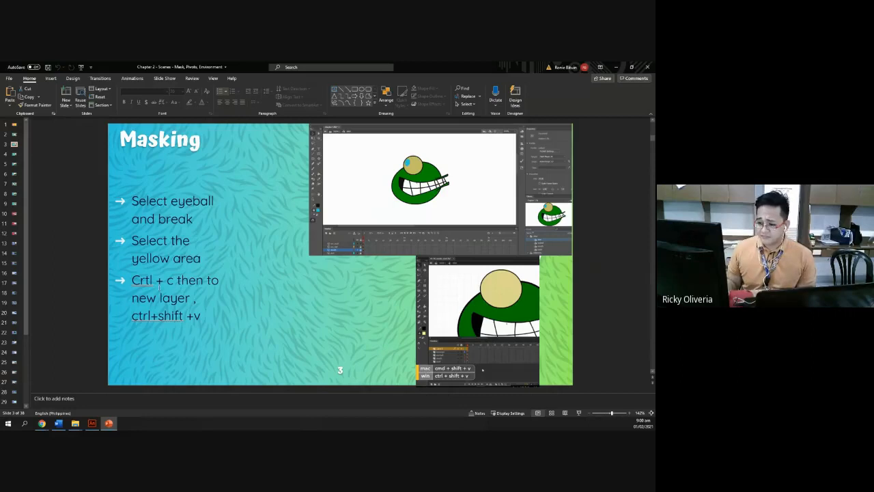
{"action": "left_click_drag", "start_coordinate": [132, 276], "coordinate": [131, 315]}
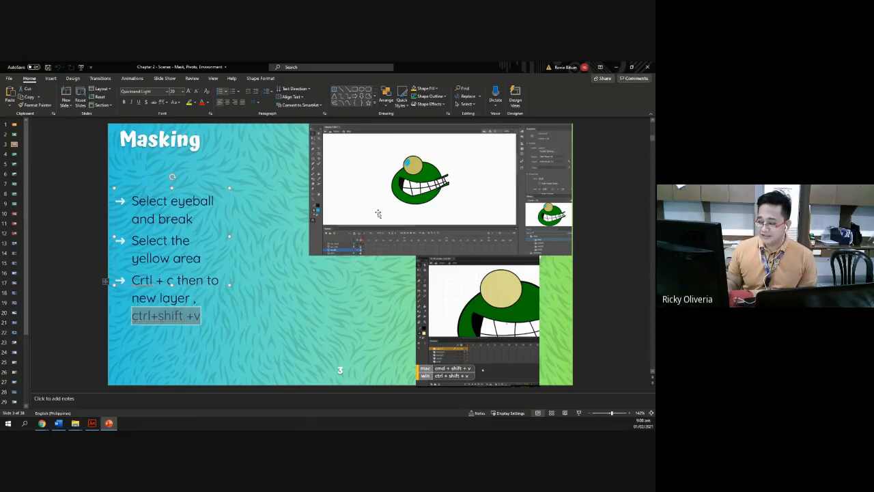
Step: Switch back to Adobe Animate, copy the eyeball's yellow fill from the eye_ball layer and paste it in place on Layer_2
{"action": "left_click", "coordinate": [92, 423]}
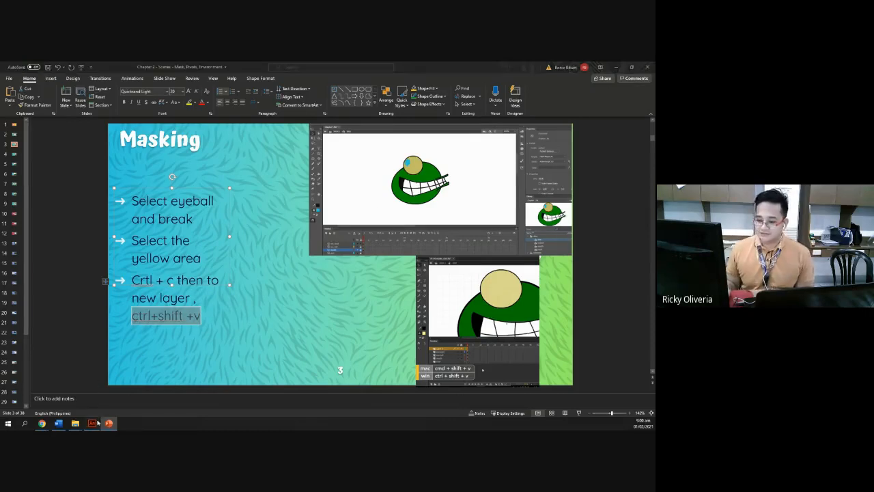
{"action": "left_click", "coordinate": [116, 393]}
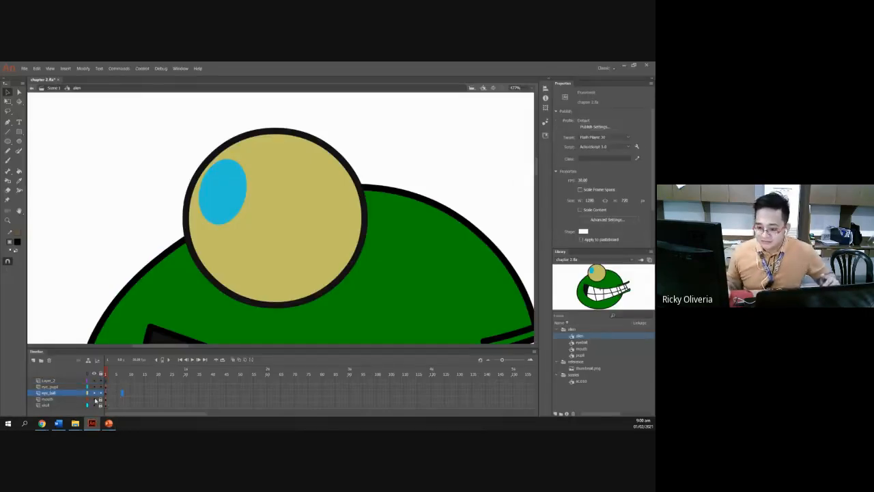
{"action": "left_click", "coordinate": [307, 241]}
{"action": "left_click", "coordinate": [434, 146]}
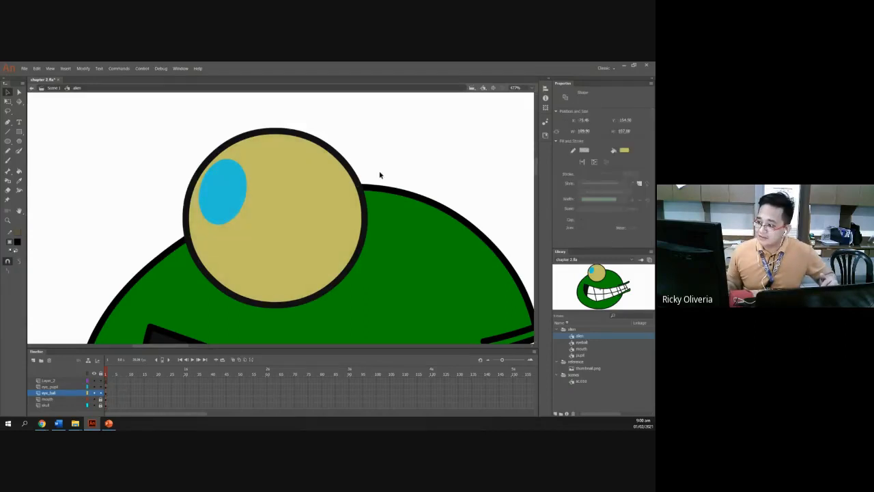
{"action": "left_click", "coordinate": [326, 203]}
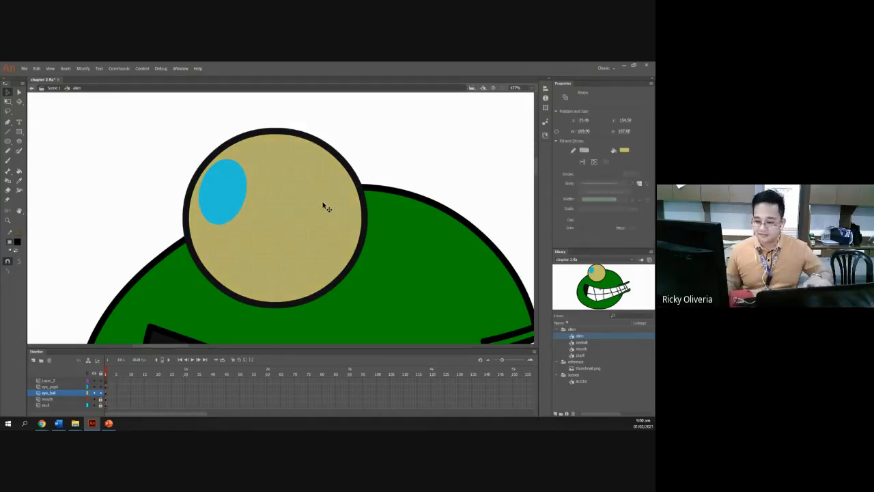
{"action": "left_click", "coordinate": [108, 380]}
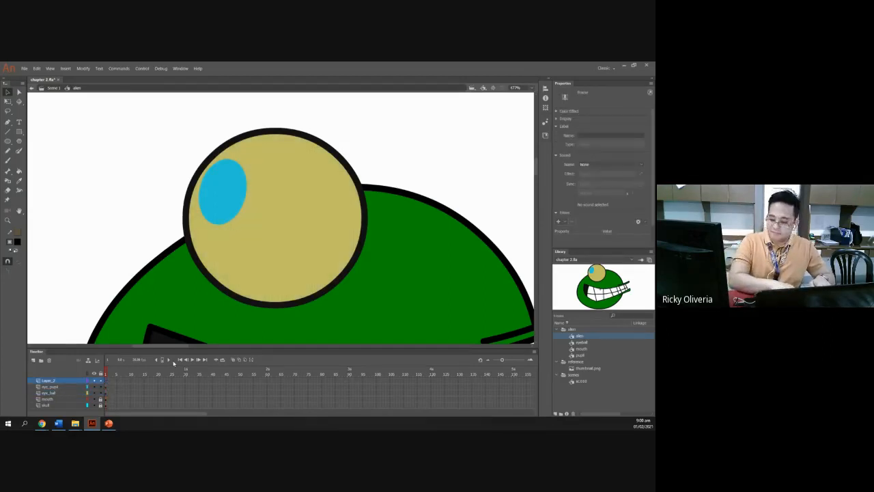
{"action": "key", "text": "ctrl+shift+v"}
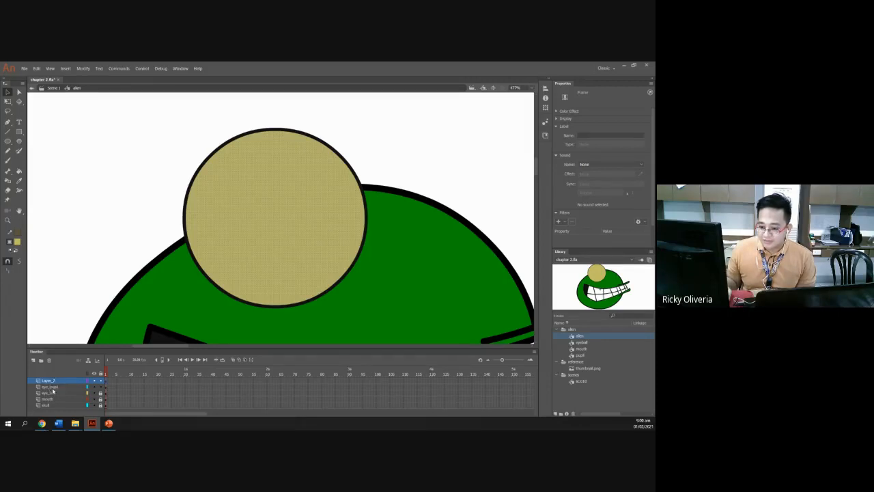
Step: Hide and show Layer_2 a couple of times to check how the pasted fill covers the pupil
{"action": "left_click", "coordinate": [95, 386]}
{"action": "left_click", "coordinate": [94, 386]}
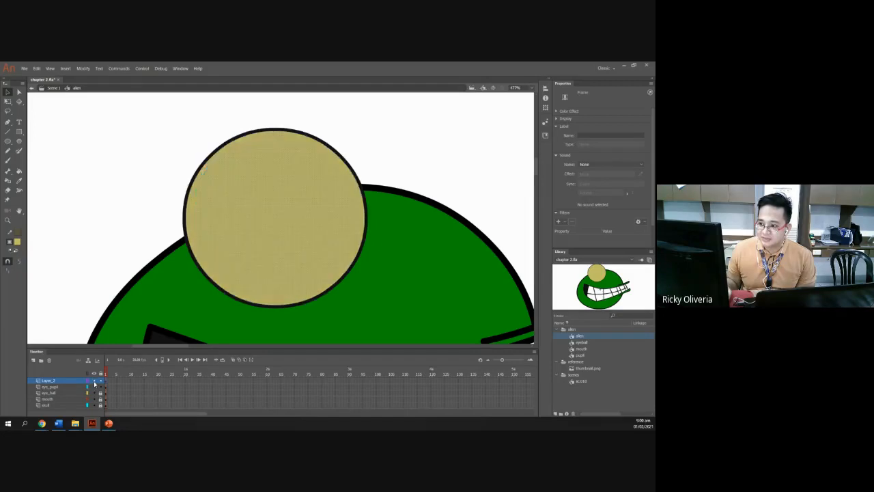
{"action": "left_click", "coordinate": [95, 386]}
{"action": "left_click", "coordinate": [94, 386]}
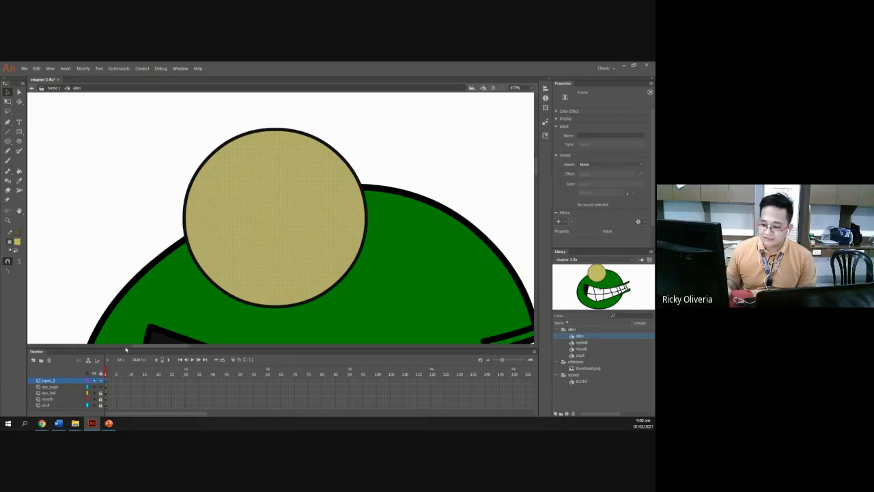
Step: Switch to PowerPoint and open slide 4 for the instructions on masking the layer beneath the new one
{"action": "left_click", "coordinate": [109, 423]}
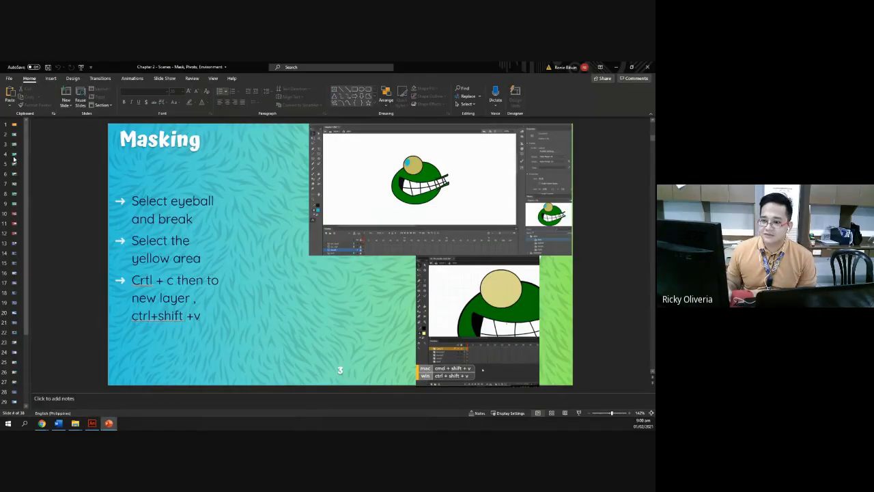
{"action": "left_click", "coordinate": [14, 154]}
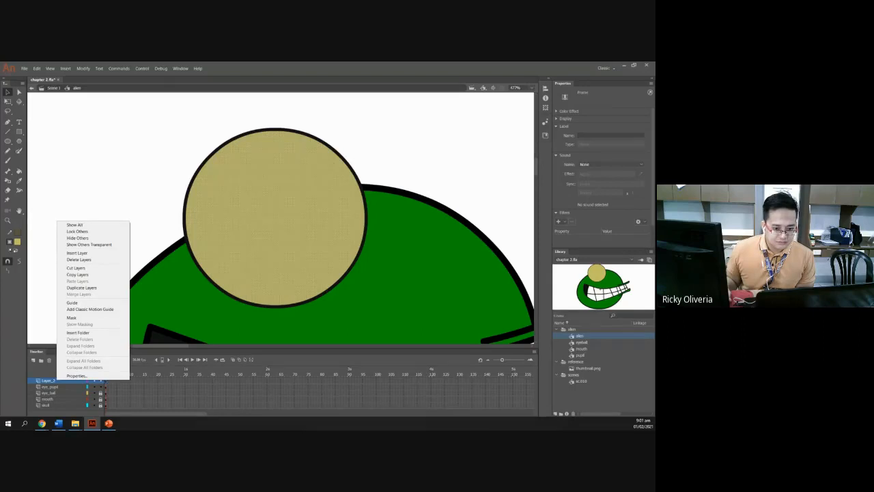
Step: Switch back to Adobe Animate and turn Layer_2 into a mask for the eye_pupil layer
{"action": "key", "text": "alt+Tab"}
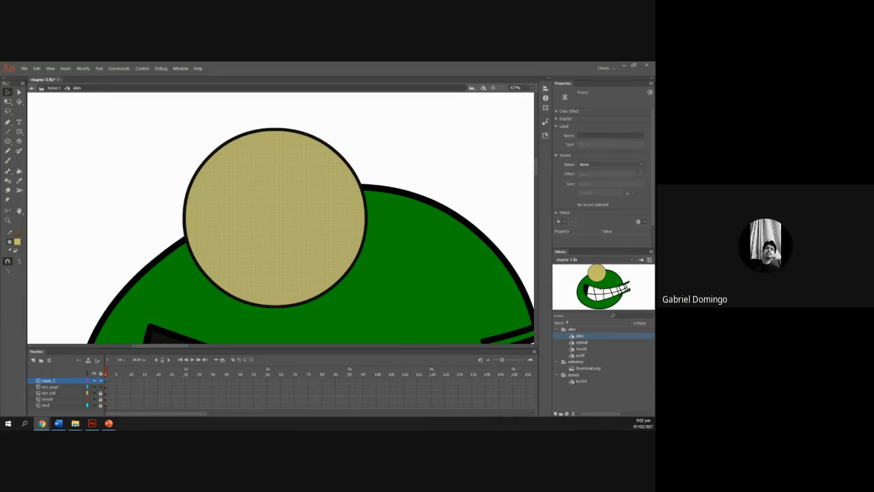
{"action": "left_click", "coordinate": [291, 235]}
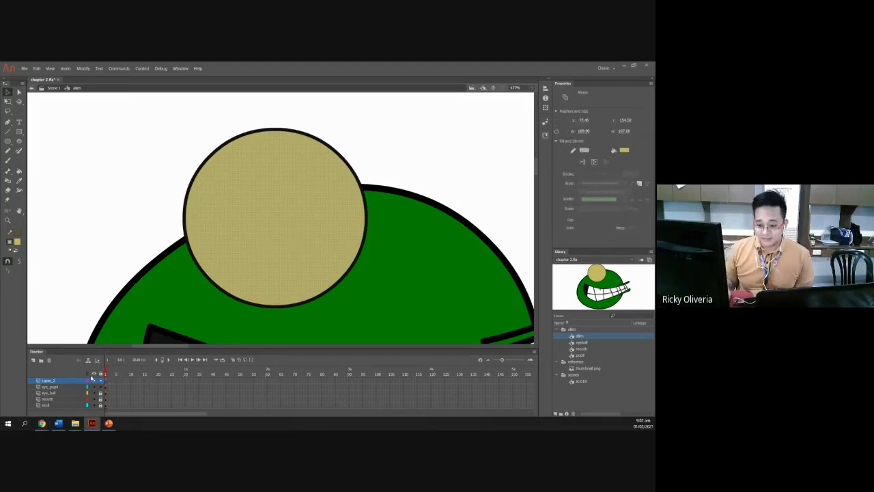
{"action": "right_click", "coordinate": [53, 381]}
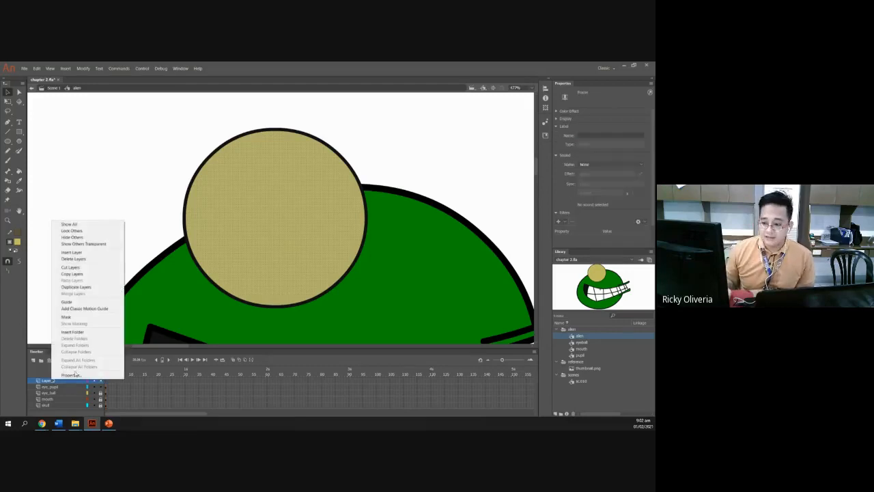
{"action": "left_click", "coordinate": [80, 317]}
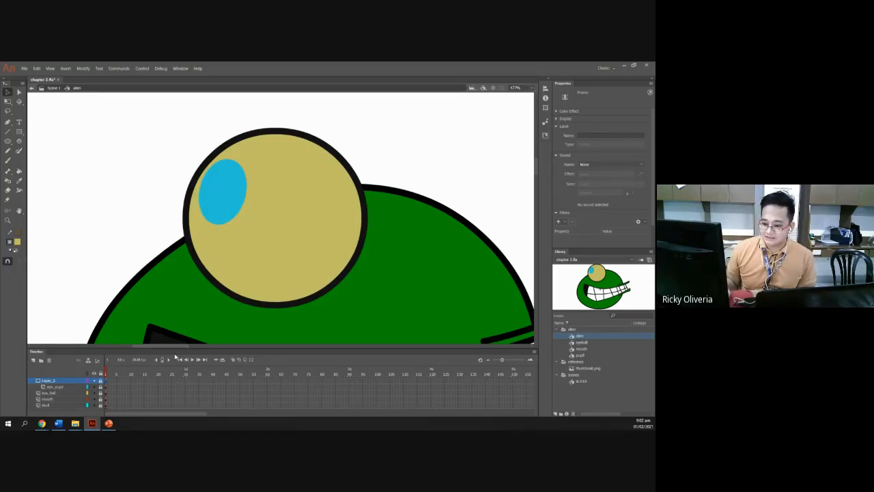
Step: Unlock and relock Layer_2 and the eye_pupil layer to compare the unmasked and masked views of the eye
{"action": "left_click", "coordinate": [101, 382]}
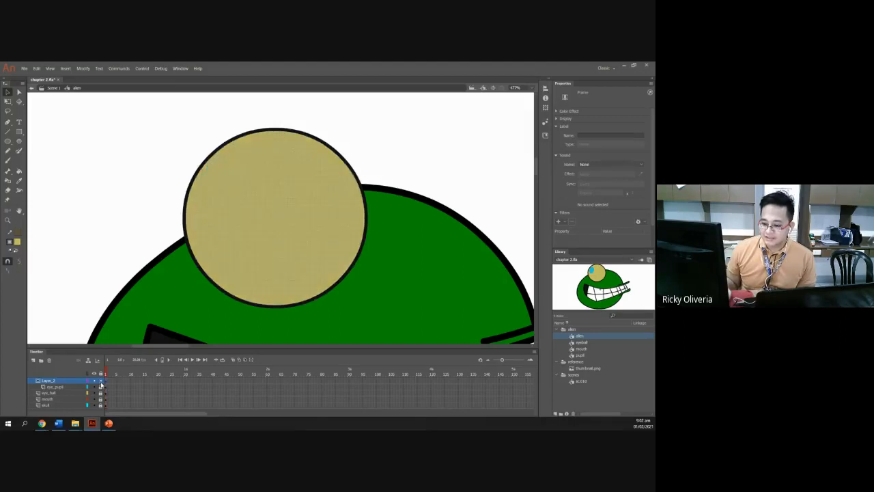
{"action": "left_click", "coordinate": [101, 383]}
{"action": "left_click", "coordinate": [101, 383]}
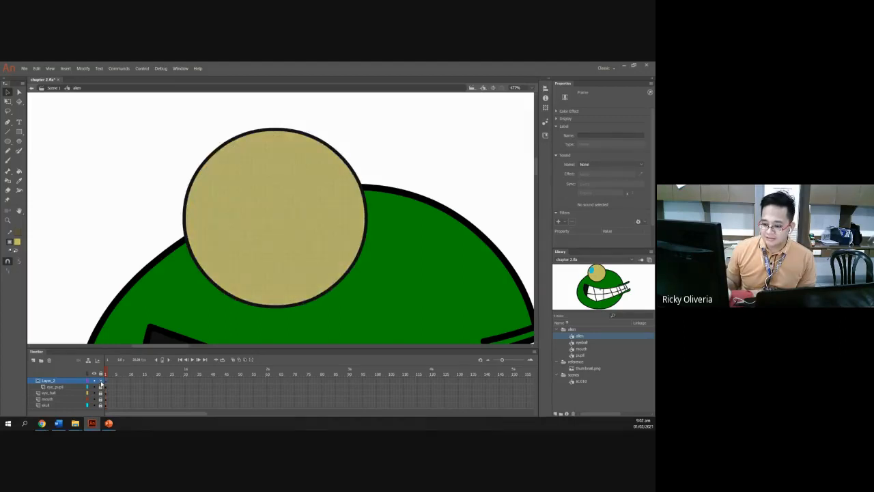
{"action": "left_click", "coordinate": [101, 383]}
{"action": "left_click", "coordinate": [102, 387]}
{"action": "left_click", "coordinate": [101, 388]}
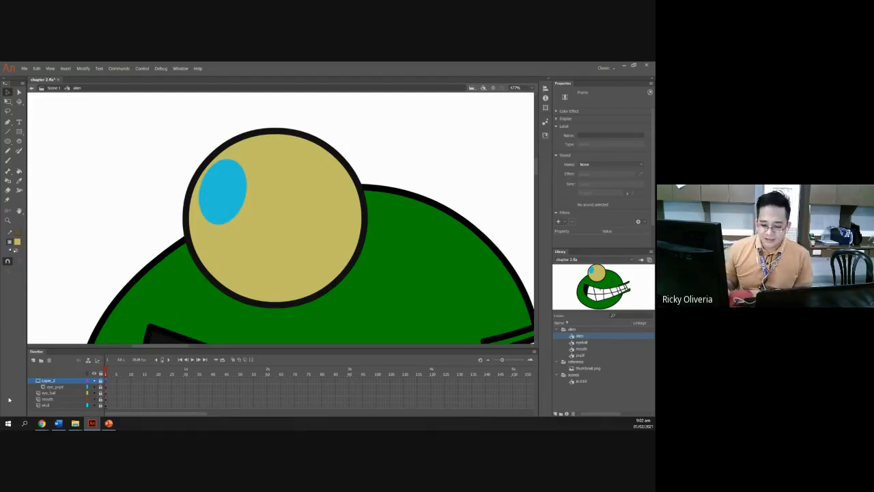
Step: Switch to PowerPoint and check the slide 4 instruction on outlining the masks and moving the pupil
{"action": "left_click", "coordinate": [109, 424]}
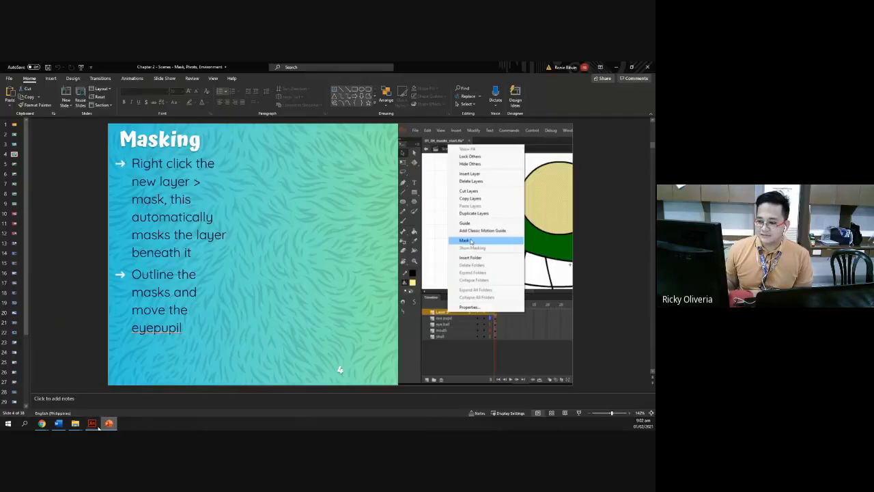
{"action": "triple_click", "coordinate": [172, 311]}
{"action": "left_click", "coordinate": [208, 332]}
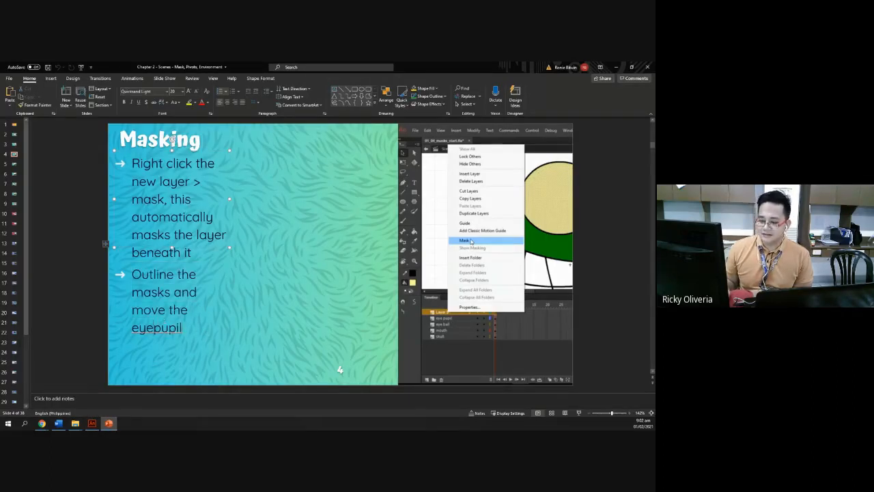
Step: Switch back to Adobe Animate and toggle the lock on the masking layers to preview the pupil mask again
{"action": "left_click", "coordinate": [91, 424]}
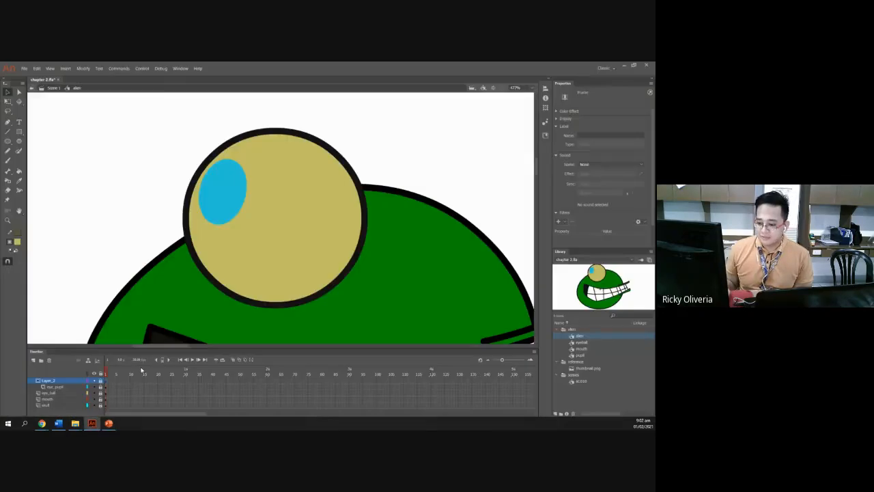
{"action": "left_click", "coordinate": [101, 386]}
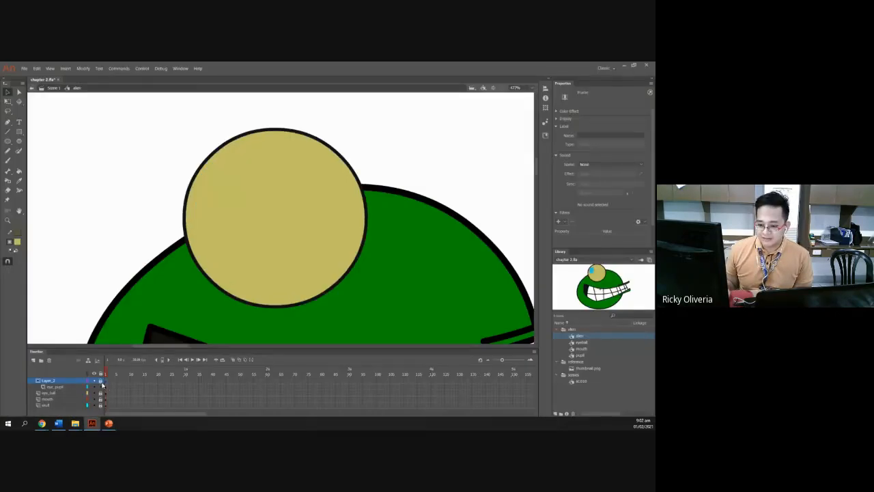
{"action": "left_click", "coordinate": [100, 387]}
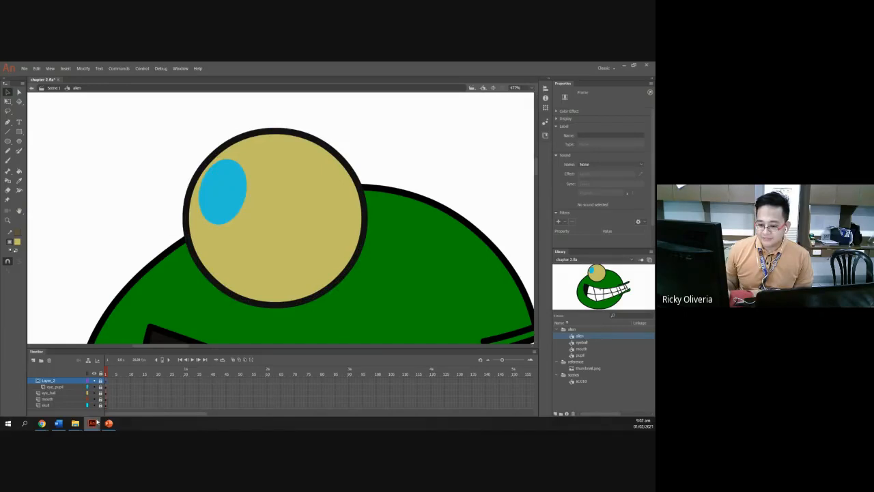
Step: Switch to PowerPoint and reread the masking instructions on slide 4
{"action": "left_click", "coordinate": [108, 423]}
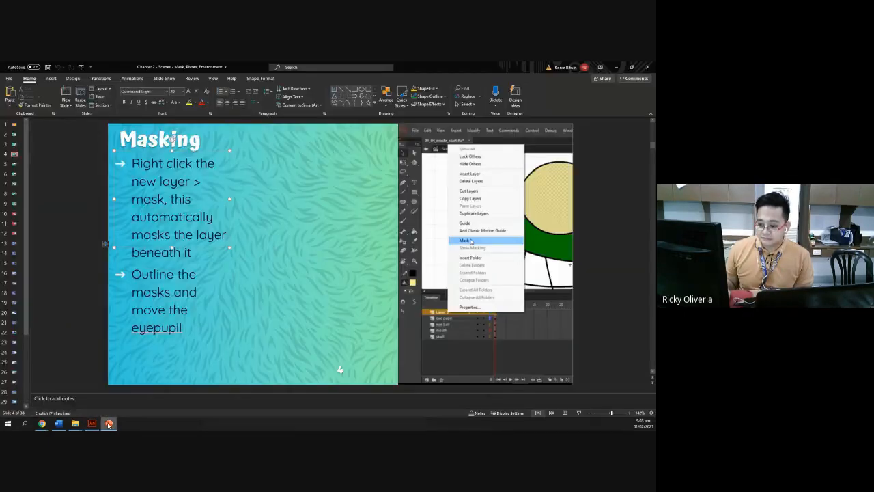
{"action": "left_click", "coordinate": [108, 423]}
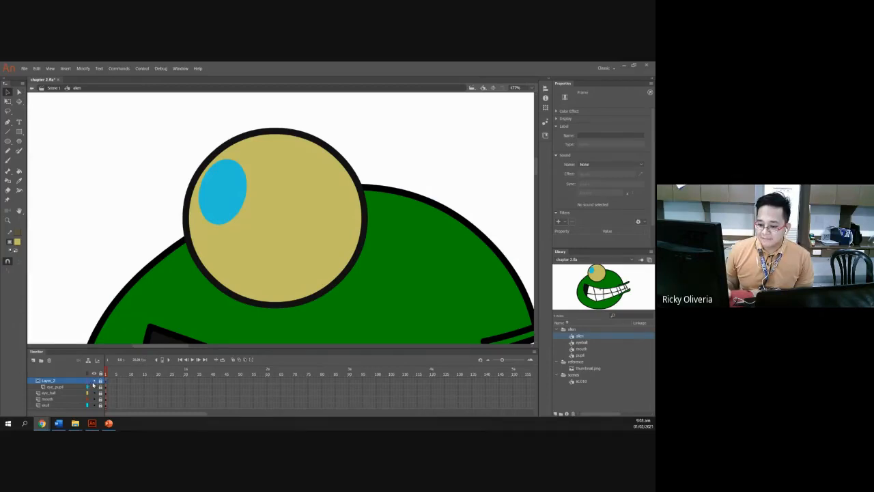
Step: In Adobe Animate, unlock the eye_pupil layer, move the pupil across the eyeball's upper-left edge and relock the layer
{"action": "left_click", "coordinate": [224, 201]}
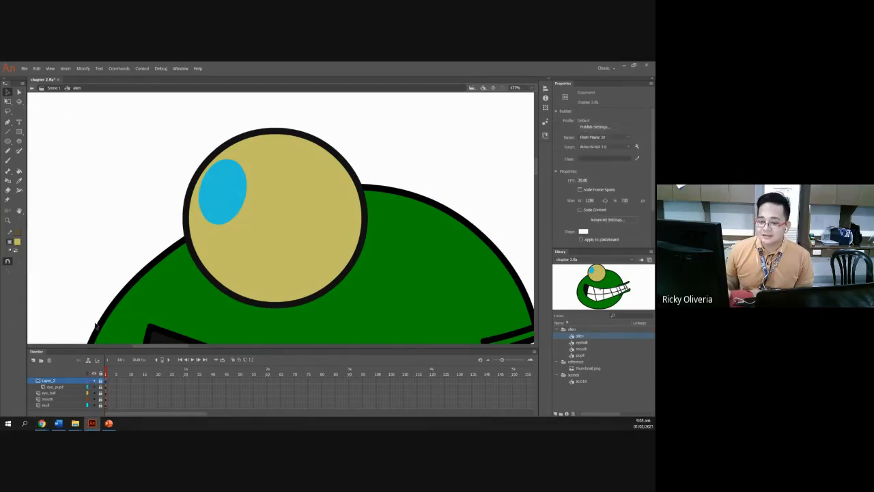
{"action": "left_click", "coordinate": [73, 387]}
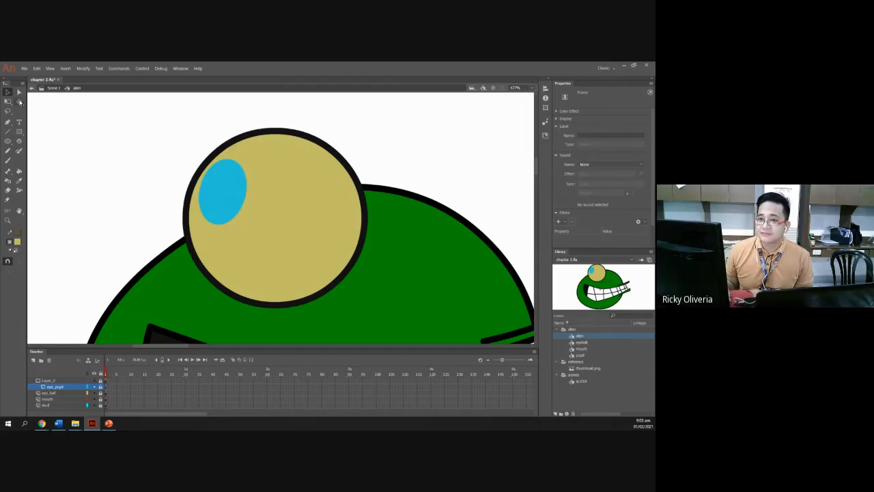
{"action": "left_click", "coordinate": [215, 194]}
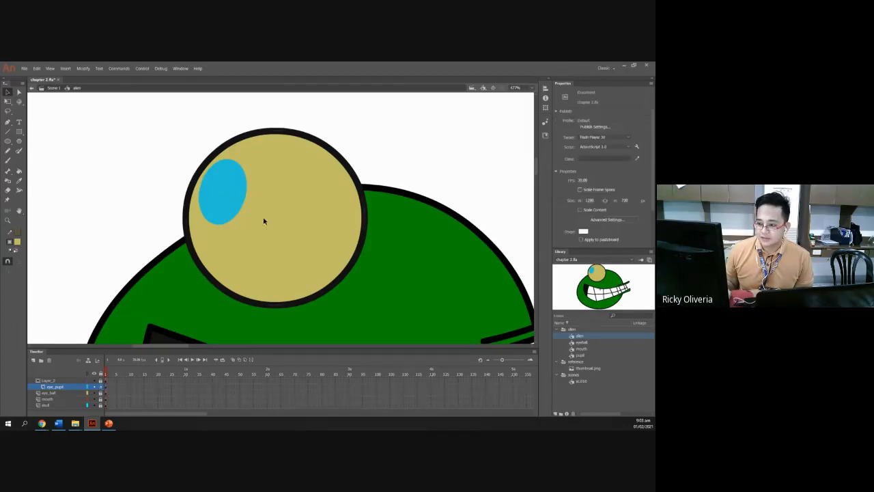
{"action": "left_click_drag", "start_coordinate": [222, 192], "coordinate": [207, 183]}
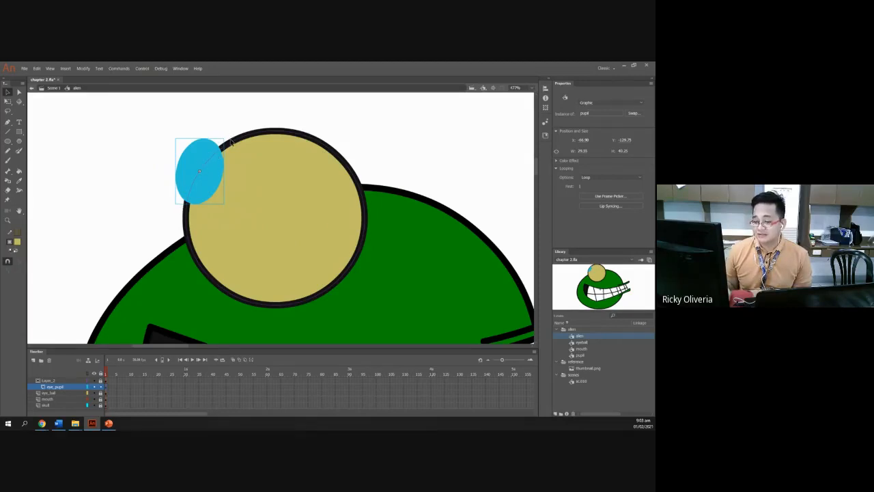
{"action": "left_click", "coordinate": [101, 388]}
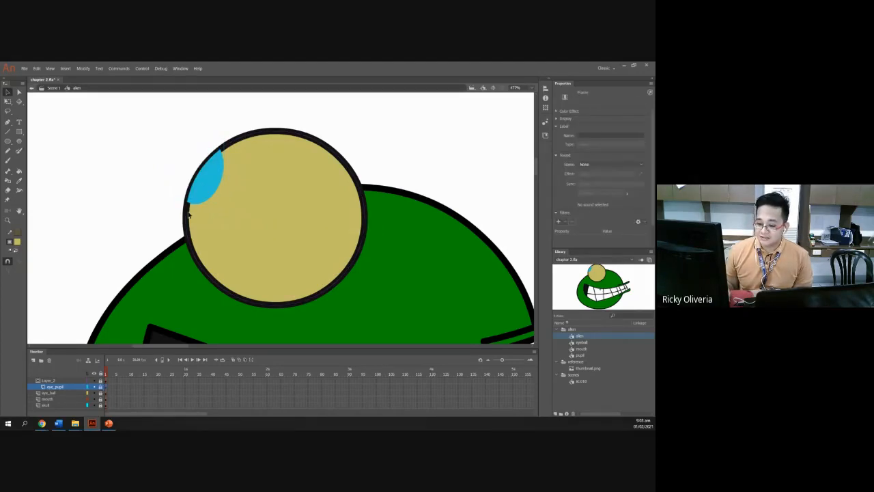
Step: Try the outline display on the eye_pupil layer and restore its filled display, leaving Layer_2's properties as they are
{"action": "double_click", "coordinate": [88, 381]}
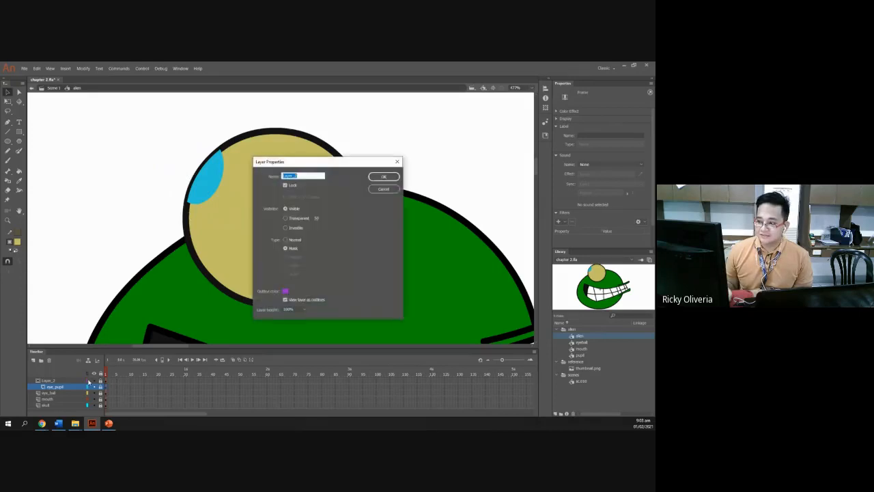
{"action": "left_click", "coordinate": [384, 190]}
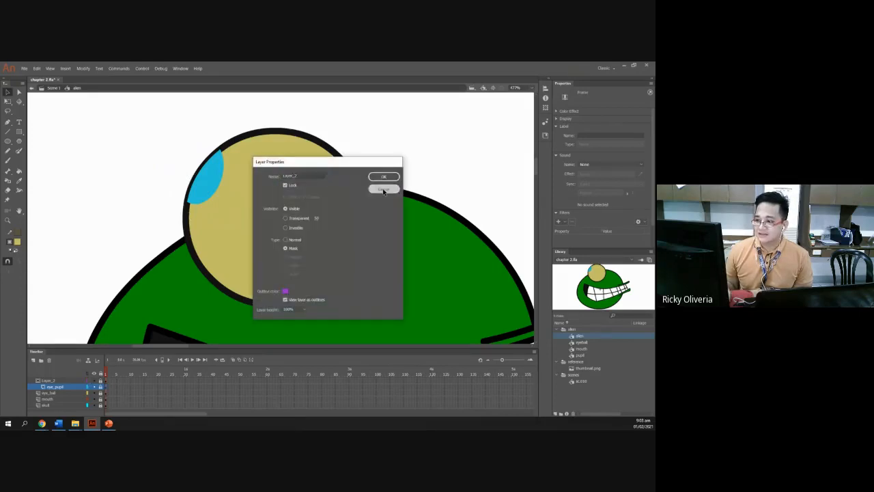
{"action": "left_click", "coordinate": [87, 387]}
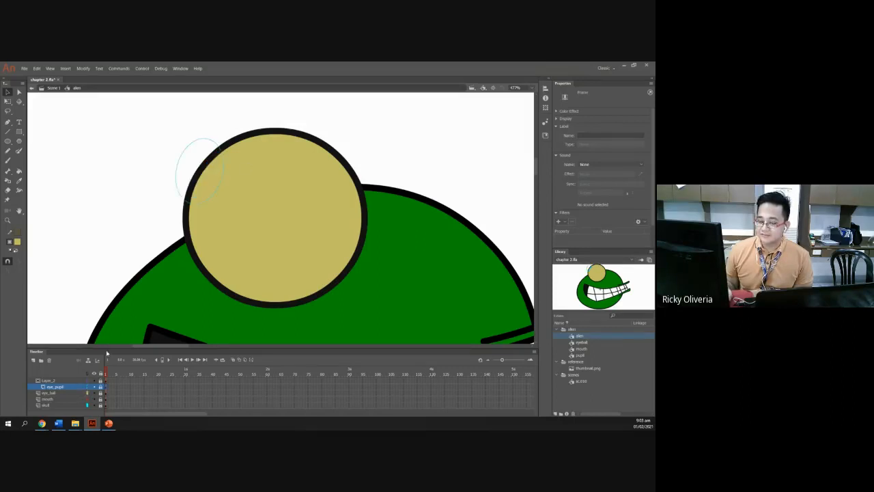
{"action": "left_click", "coordinate": [88, 387]}
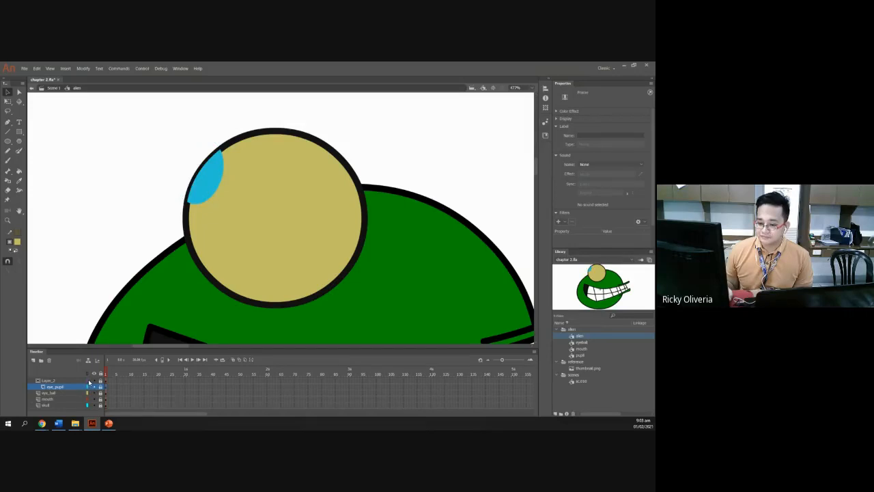
Step: Unlock the eye_pupil layer, move the pupil across the eyeball's lower-right edge and relock the layer
{"action": "left_click", "coordinate": [100, 386]}
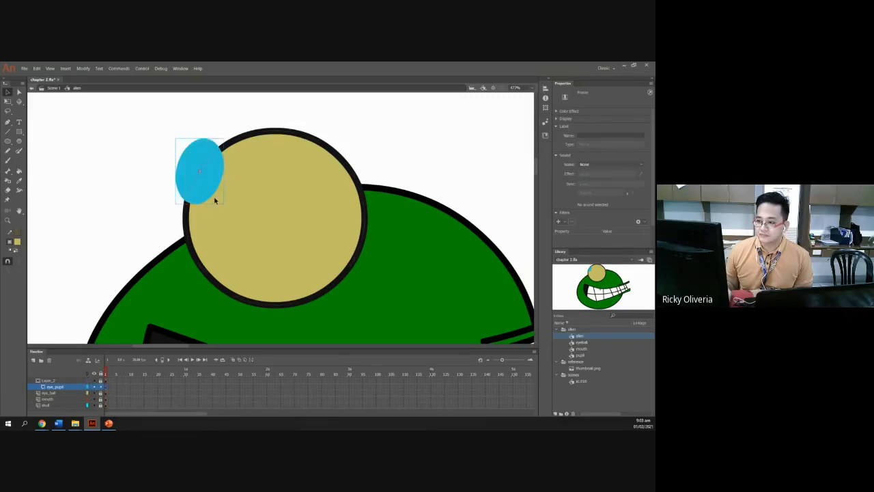
{"action": "left_click_drag", "start_coordinate": [214, 196], "coordinate": [362, 291]}
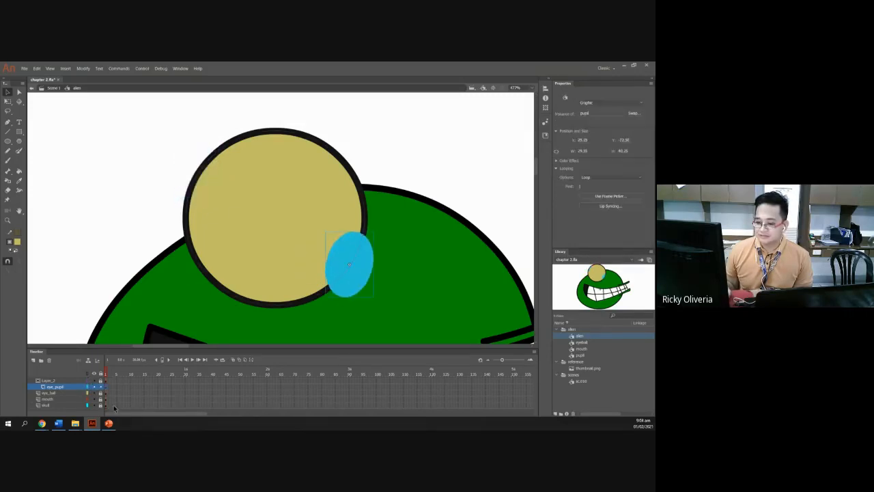
{"action": "left_click", "coordinate": [101, 388]}
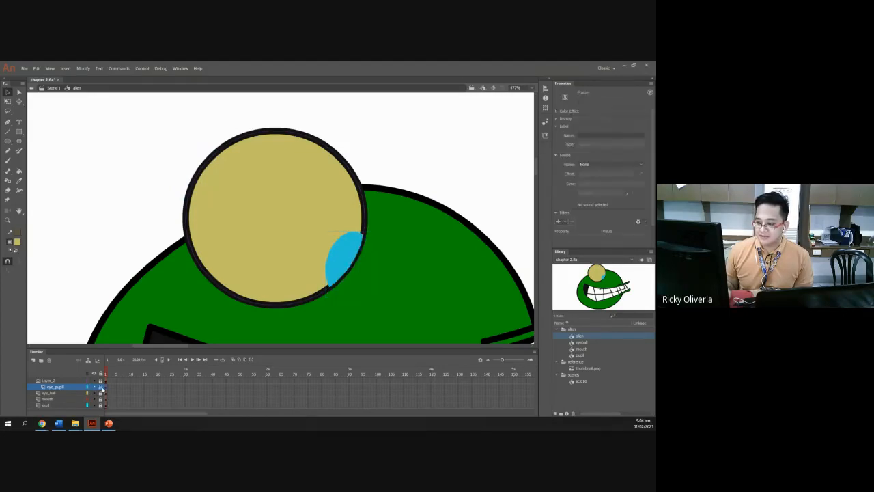
Step: Examine the masked pupil on the whole alien and close up around the eye and mouth
{"action": "scroll", "coordinate": [218, 324], "scroll_direction": "down", "scroll_amount": 3}
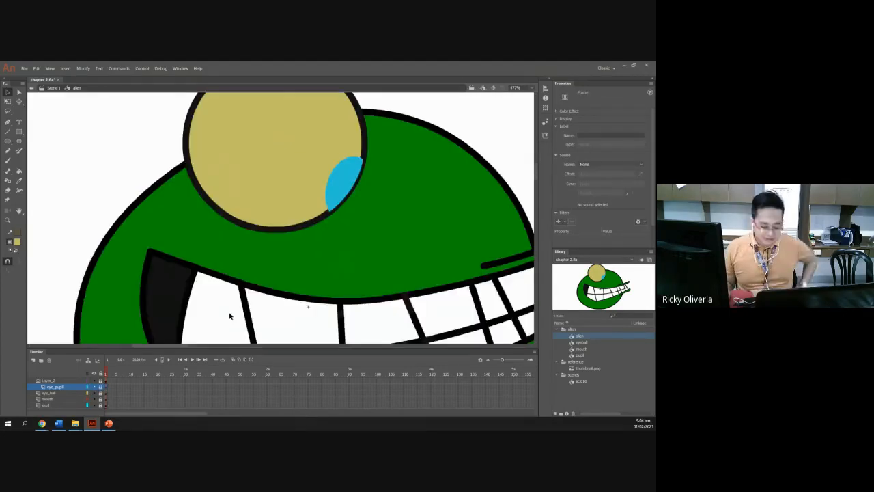
{"action": "scroll", "coordinate": [229, 315], "scroll_direction": "up", "scroll_amount": 2}
{"action": "scroll", "coordinate": [228, 314], "scroll_direction": "down", "scroll_amount": 3, "text": "ctrl"}
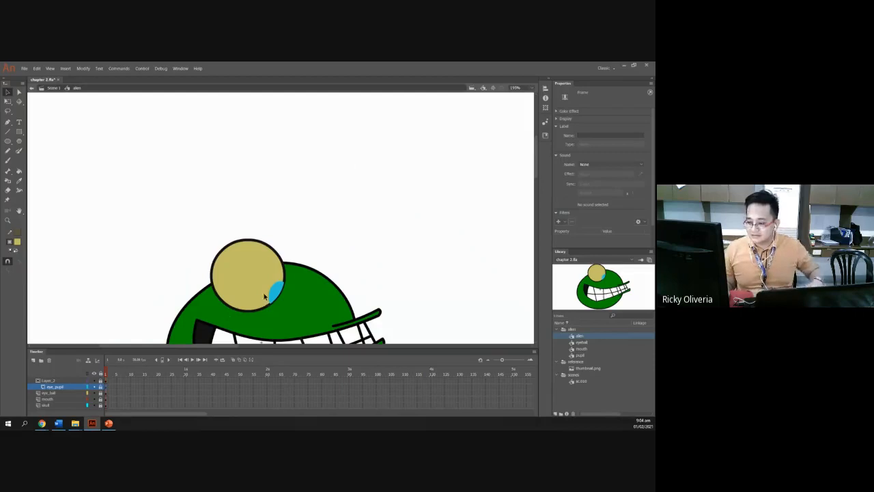
{"action": "left_click_drag", "start_coordinate": [261, 273], "coordinate": [271, 186]}
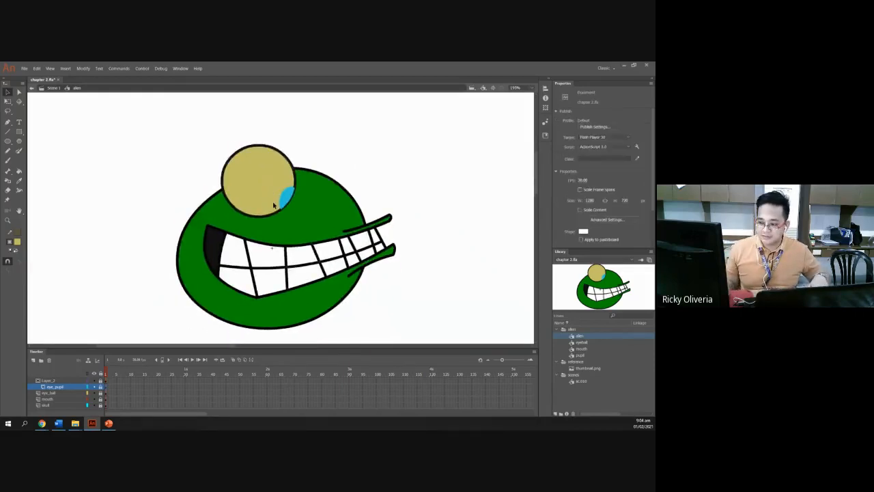
{"action": "scroll", "coordinate": [273, 204], "scroll_direction": "up", "scroll_amount": 3}
{"action": "scroll", "coordinate": [268, 244], "scroll_direction": "down", "scroll_amount": 3}
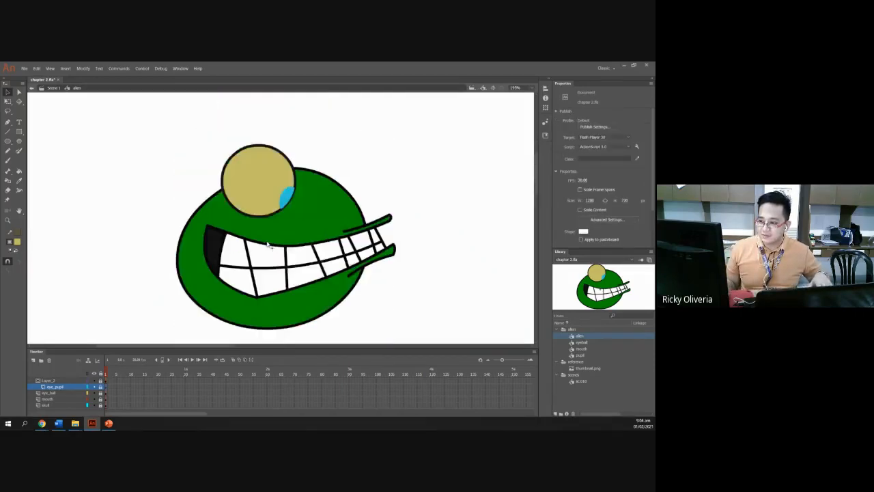
{"action": "scroll", "coordinate": [267, 244], "scroll_direction": "up", "scroll_amount": 3}
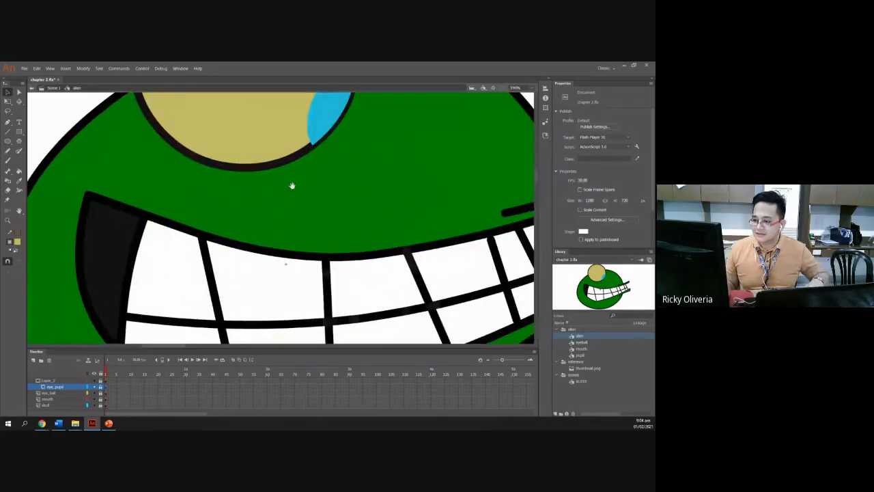
Step: Switch to PowerPoint and read the Masking slides on reducing the new layer's size with Scale and Rotate
{"action": "left_click_drag", "start_coordinate": [292, 184], "coordinate": [321, 320]}
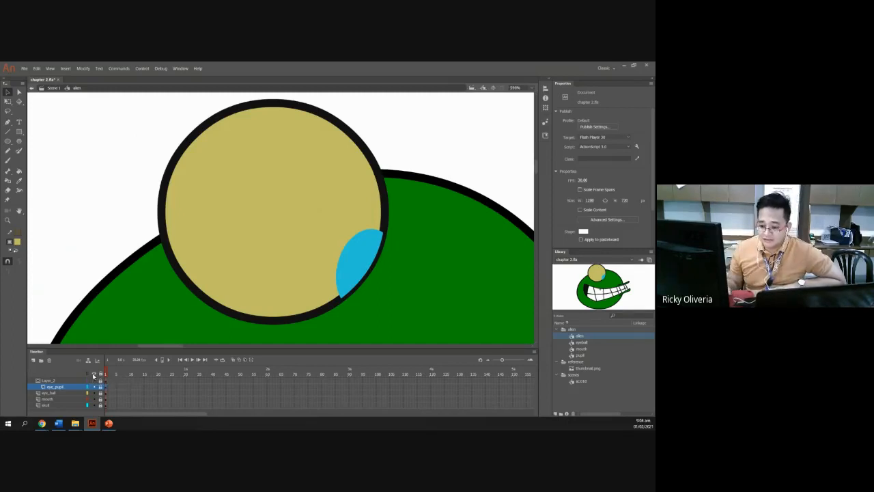
{"action": "left_click", "coordinate": [109, 425]}
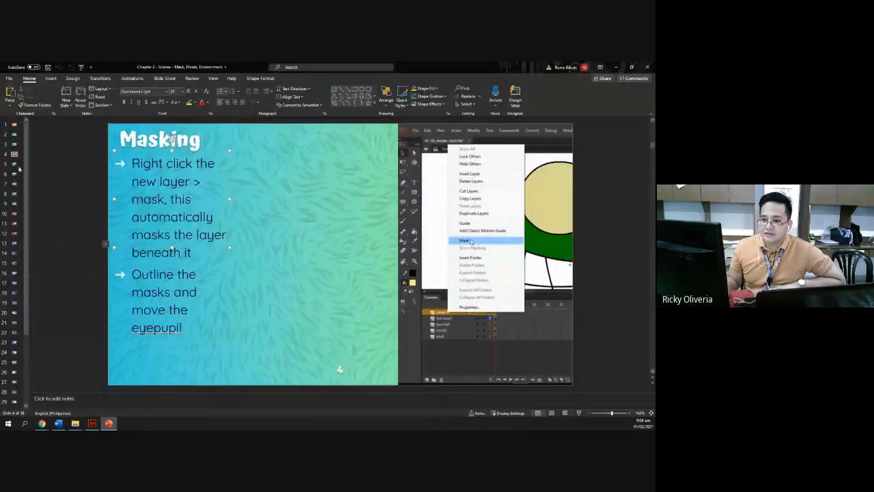
{"action": "left_click", "coordinate": [14, 164]}
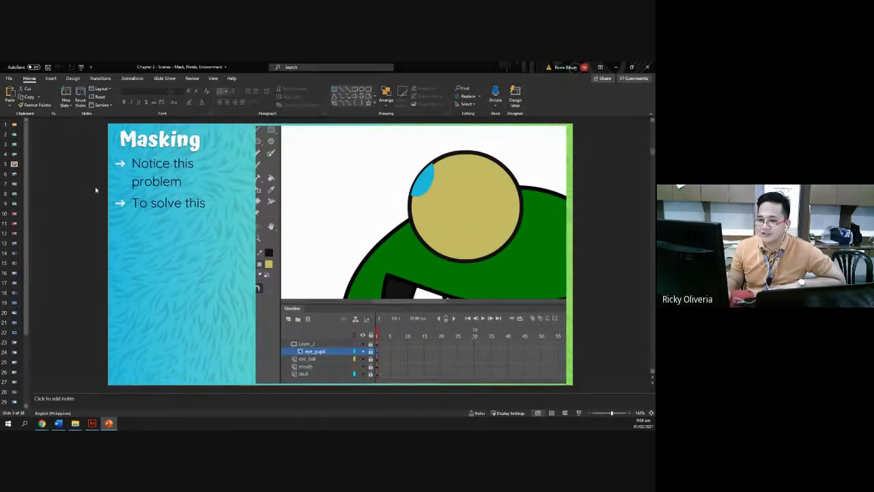
{"action": "left_click", "coordinate": [15, 174]}
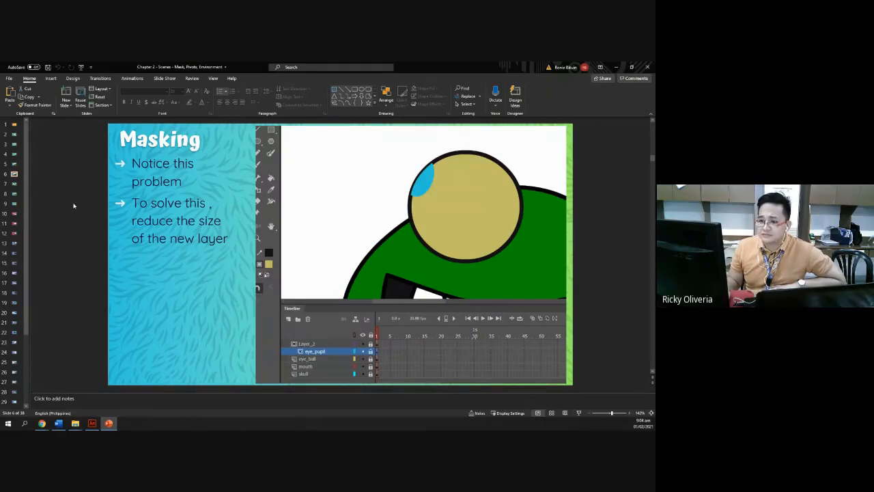
{"action": "left_click", "coordinate": [13, 184]}
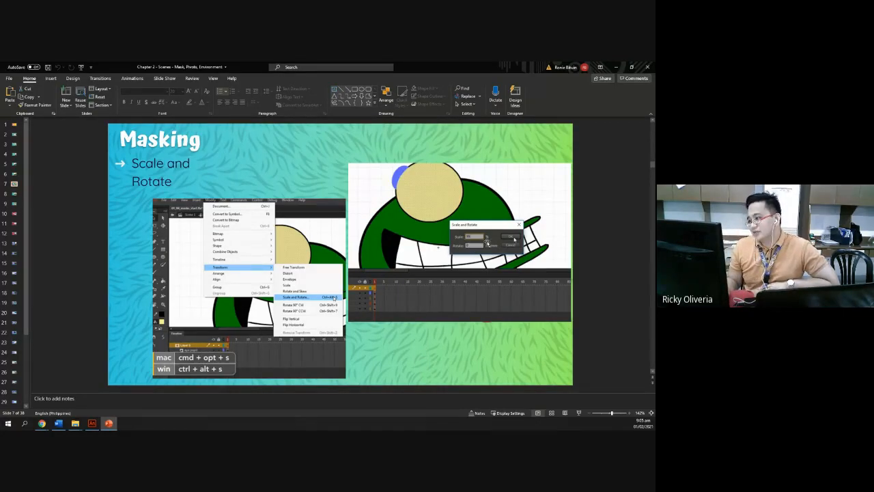
Step: Return to Adobe Animate, unlock Layer_2 and display its mask shape filled and selected, with the eye_pupil layer shown as an outline
{"action": "left_click", "coordinate": [92, 423]}
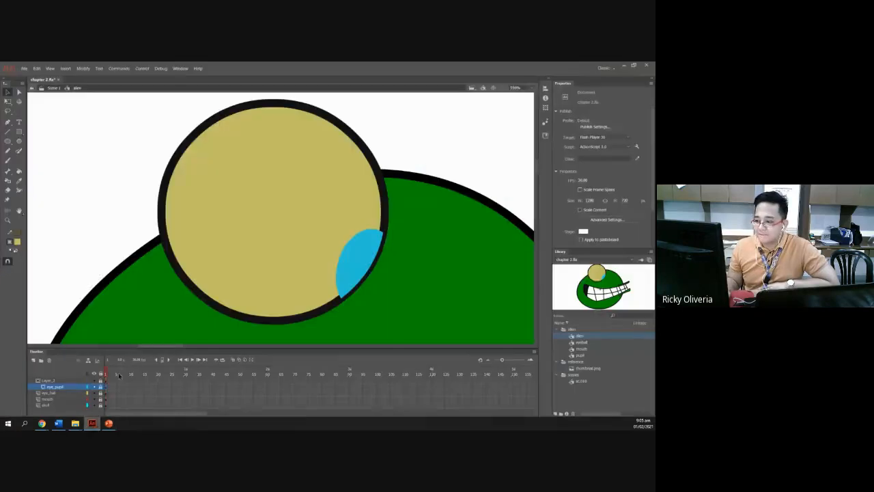
{"action": "left_click", "coordinate": [53, 381]}
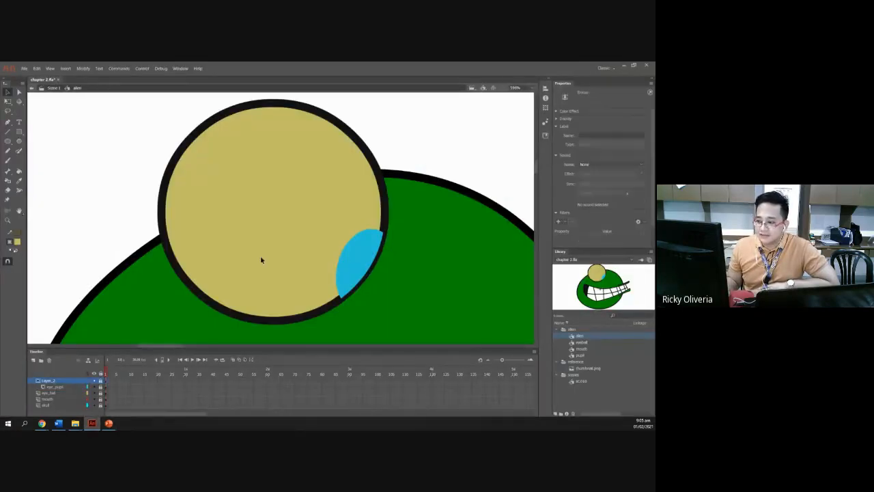
{"action": "left_click", "coordinate": [101, 380]}
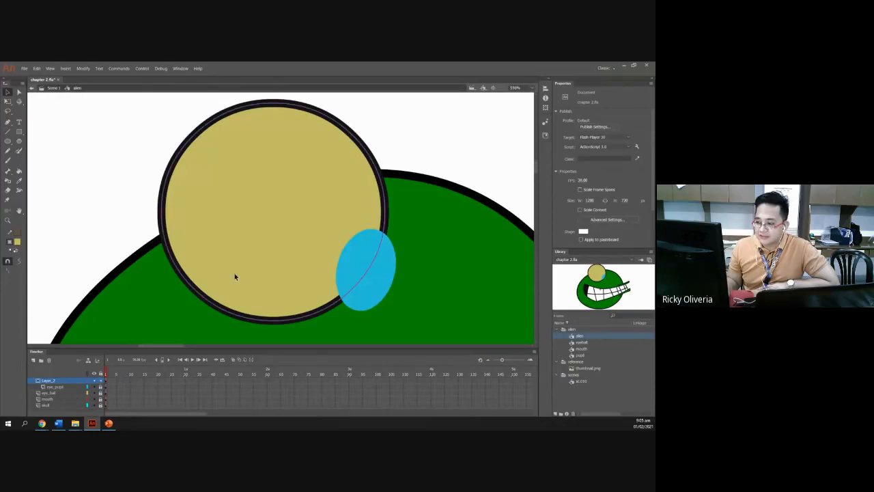
{"action": "left_click", "coordinate": [88, 387]}
{"action": "left_click", "coordinate": [277, 267]}
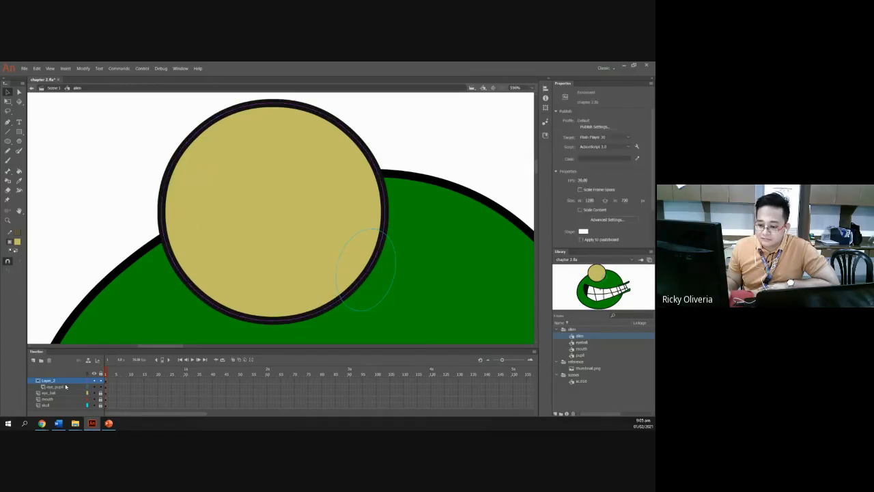
{"action": "left_click", "coordinate": [107, 383]}
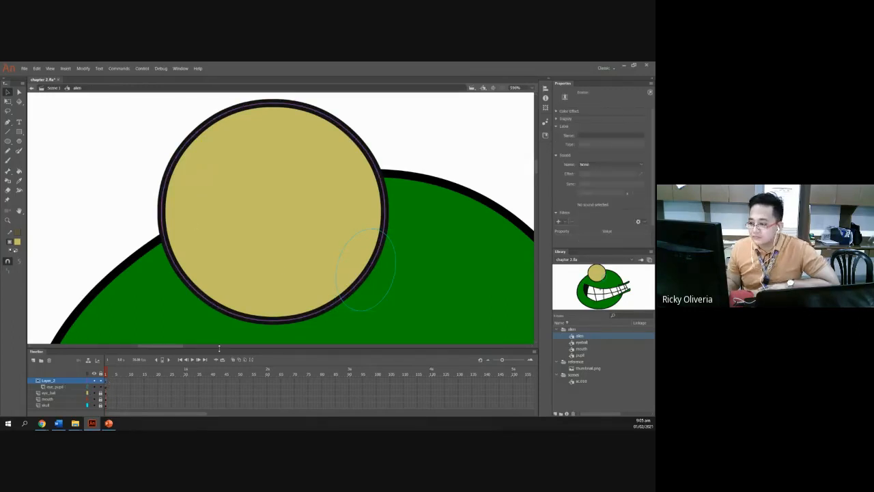
{"action": "left_click", "coordinate": [89, 382]}
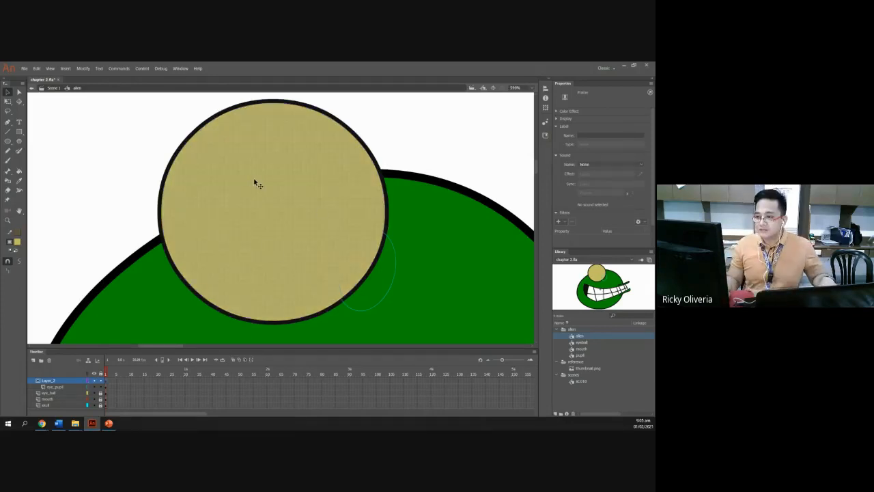
Step: Scale Layer_2's mask fill to 99% with Scale and Rotate, relock the layer and restore eye_pupil's filled display
{"action": "scroll", "coordinate": [245, 219], "scroll_direction": "up", "scroll_amount": 2}
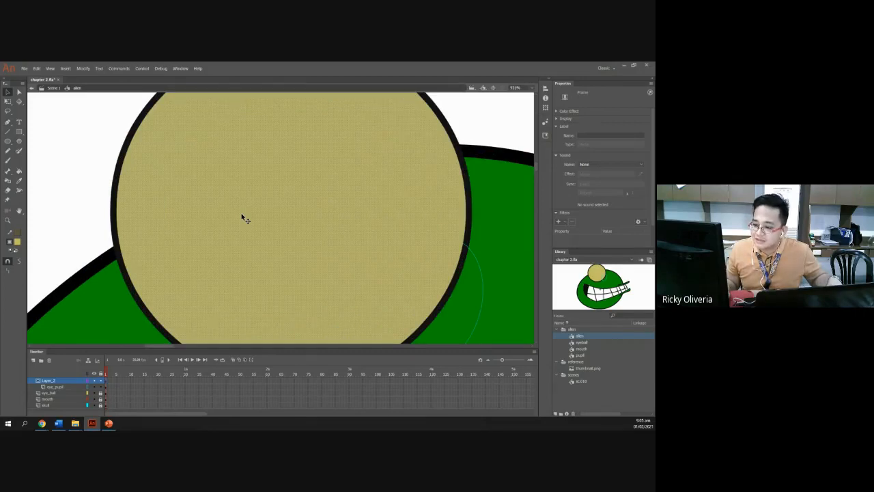
{"action": "scroll", "coordinate": [244, 218], "scroll_direction": "down", "scroll_amount": 6}
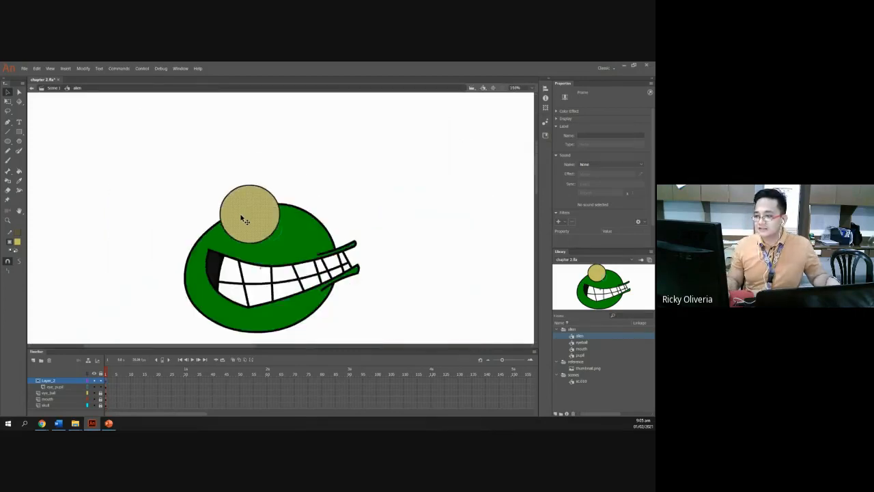
{"action": "scroll", "coordinate": [245, 218], "scroll_direction": "up", "scroll_amount": 4}
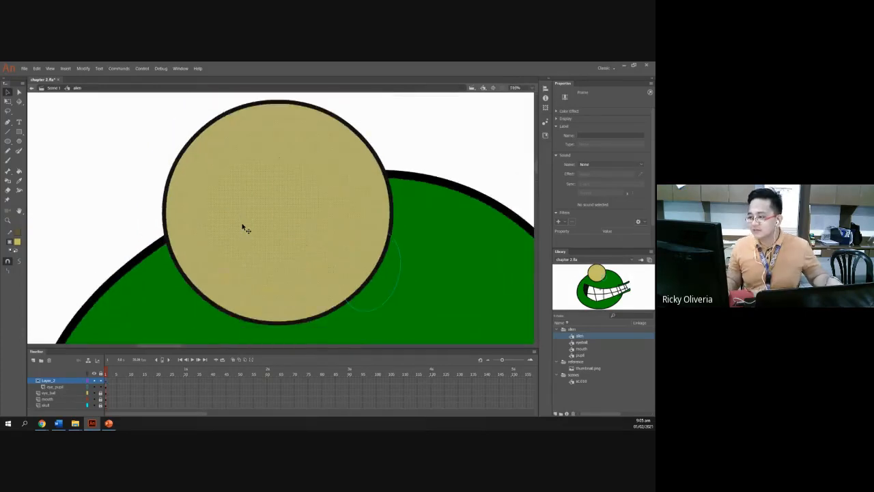
{"action": "left_click", "coordinate": [83, 69]}
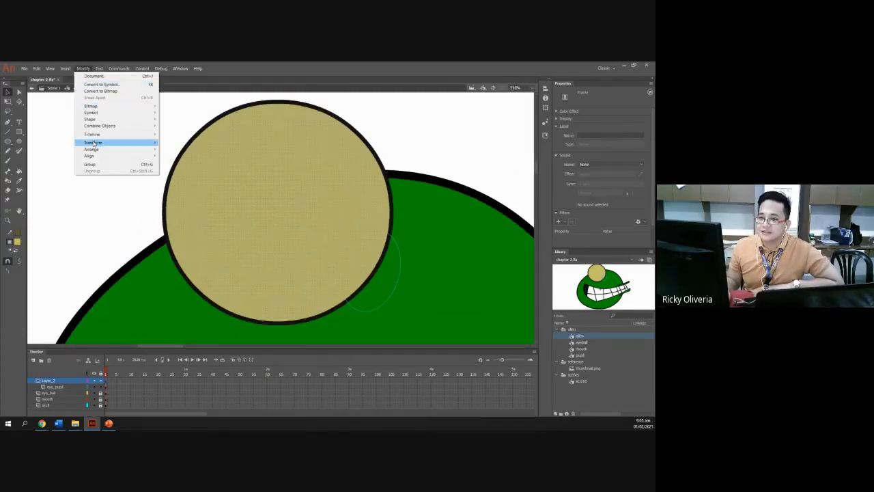
{"action": "mouse_move", "coordinate": [96, 144]}
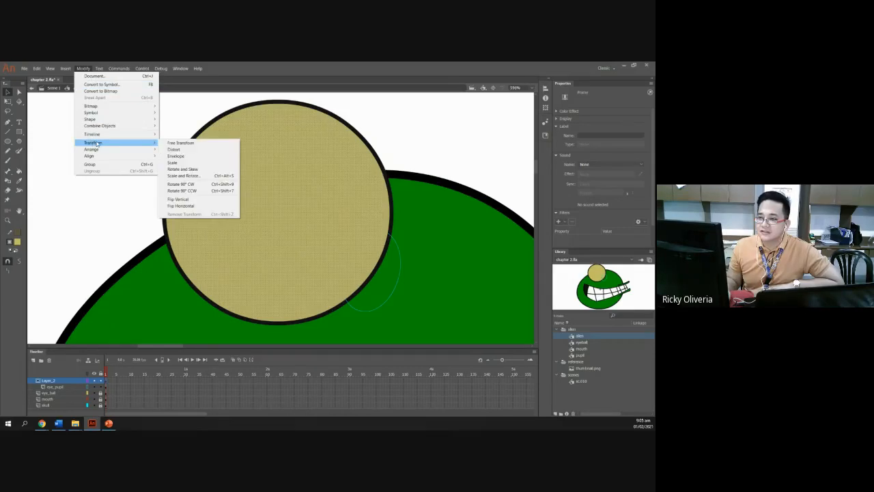
{"action": "left_click", "coordinate": [185, 175]}
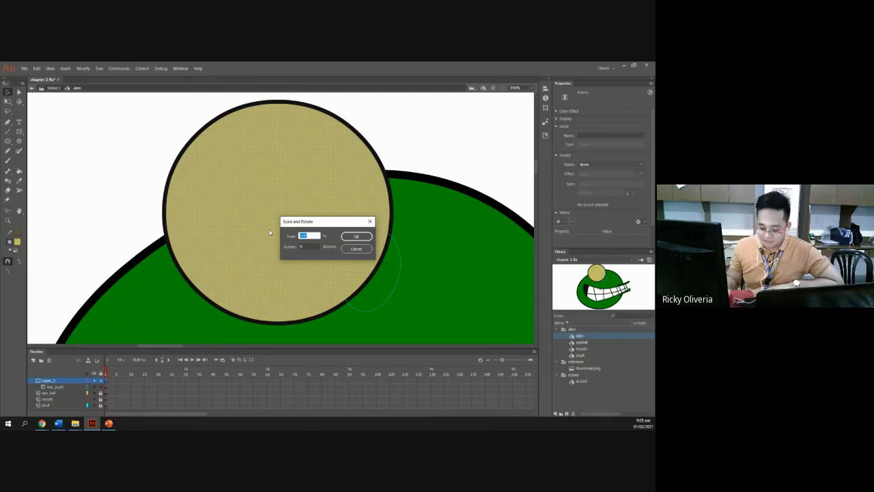
{"action": "type", "text": "5"}
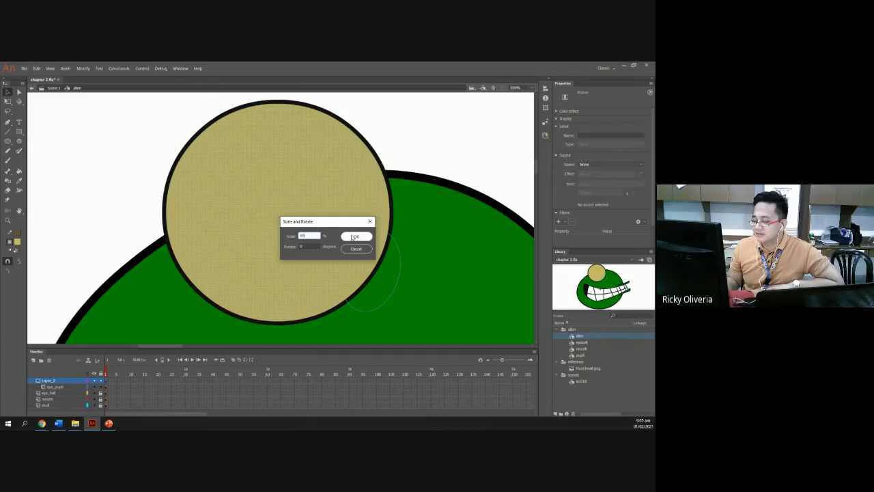
{"action": "left_click", "coordinate": [354, 236]}
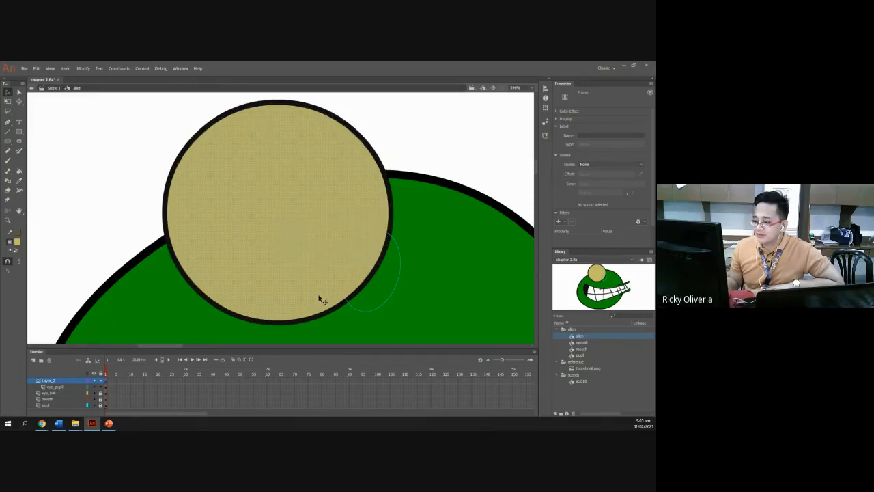
{"action": "left_click", "coordinate": [100, 381]}
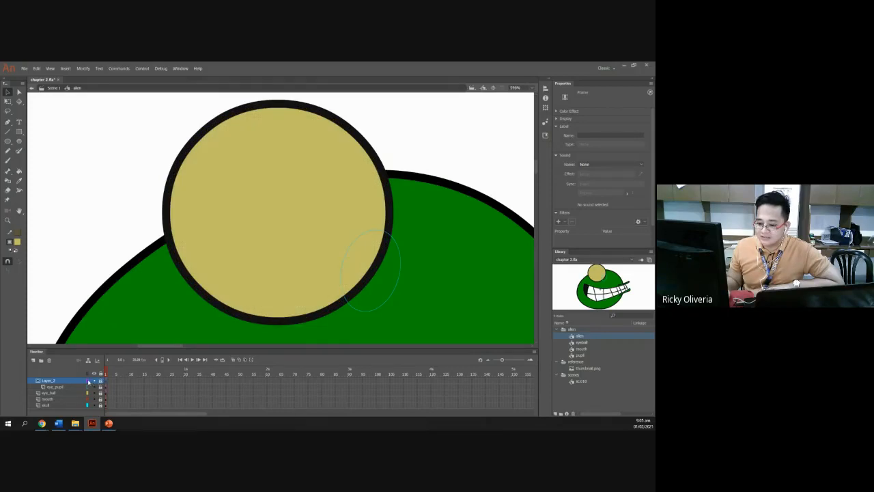
{"action": "left_click", "coordinate": [87, 387]}
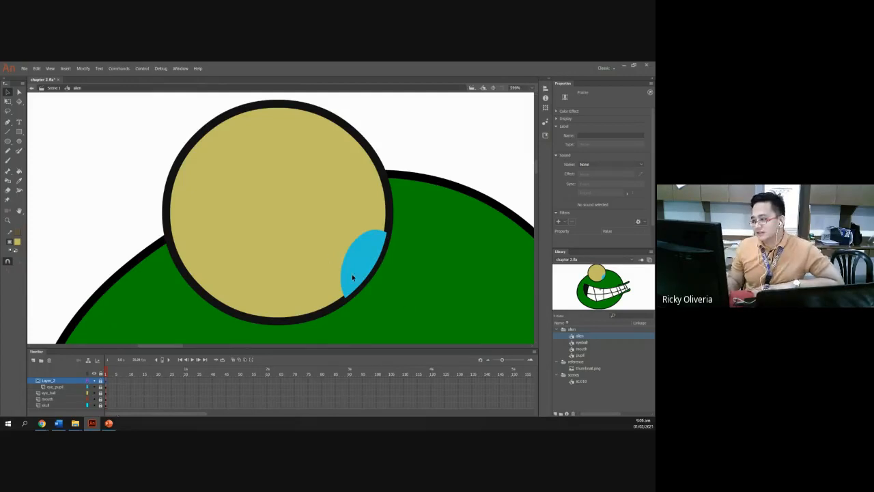
Step: Unlock Layer_2, scale its mask fill to 99% a second time and relock the layer
{"action": "left_click", "coordinate": [100, 385]}
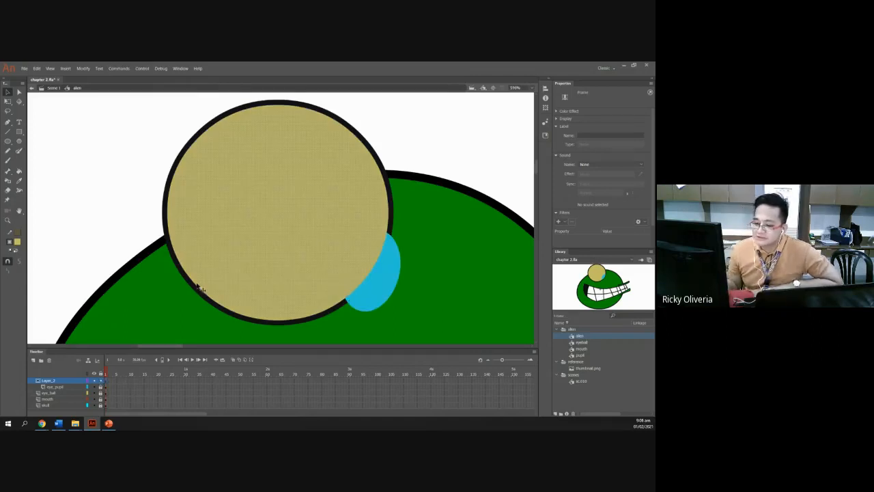
{"action": "left_click", "coordinate": [83, 68]}
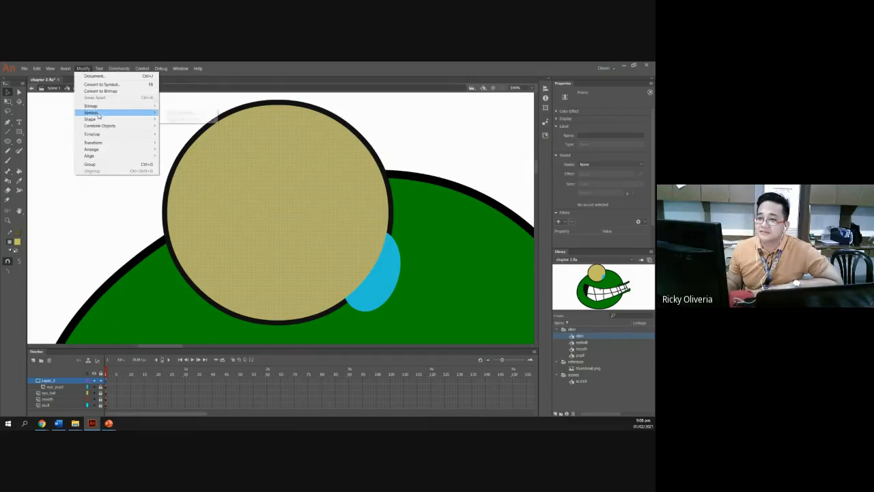
{"action": "mouse_move", "coordinate": [95, 142]}
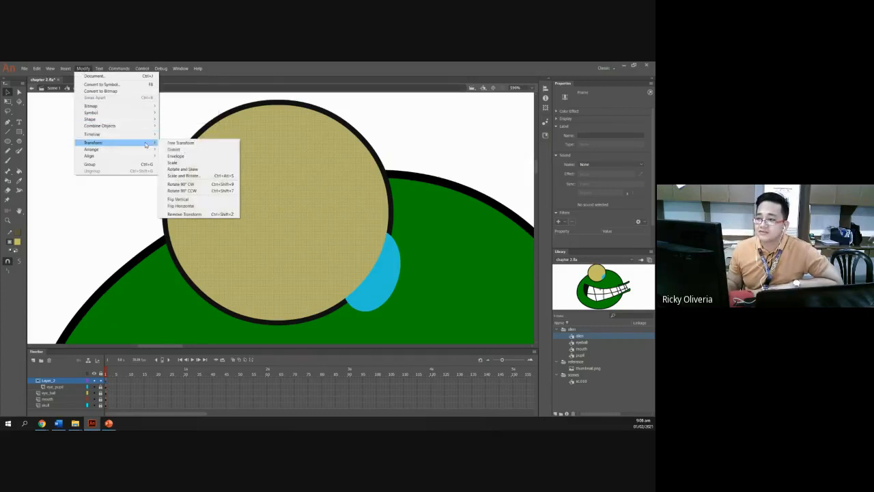
{"action": "left_click", "coordinate": [194, 176]}
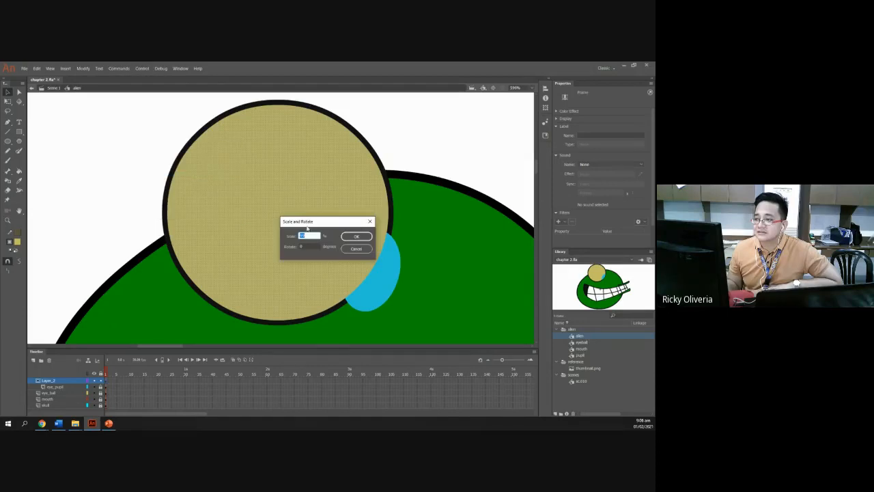
{"action": "left_click", "coordinate": [317, 235]}
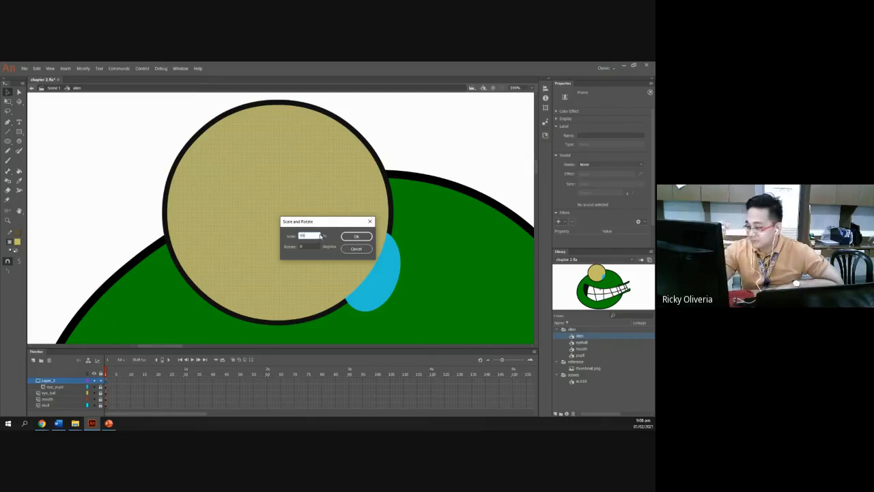
{"action": "left_click", "coordinate": [353, 237]}
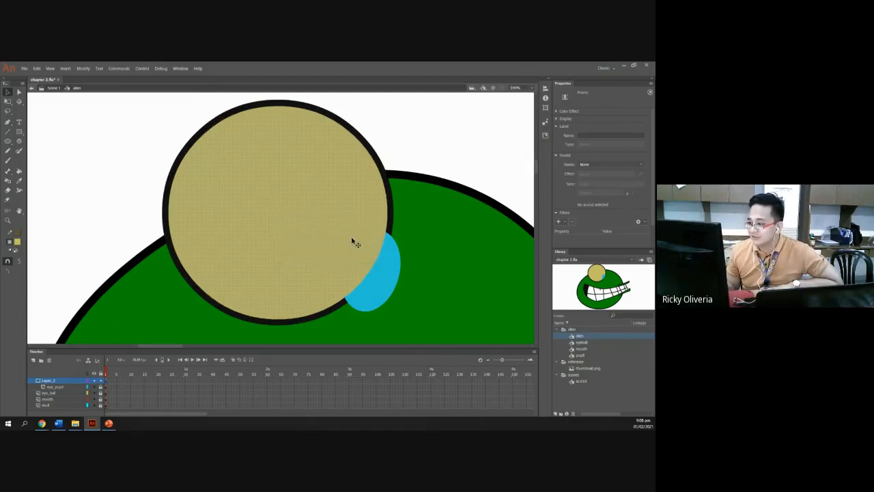
{"action": "left_click", "coordinate": [101, 386]}
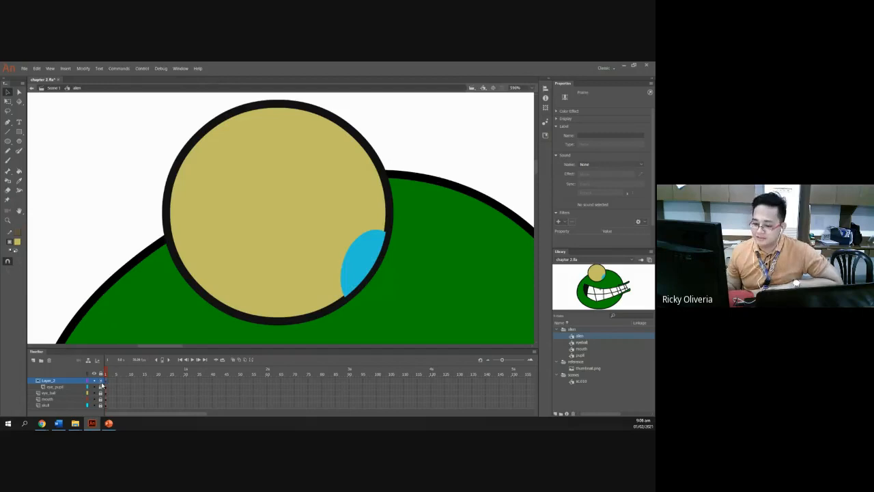
Step: Scale Layer_2's mask fill to 99% a third time, lock the layer to check the masked pupil and unlock it again
{"action": "left_click", "coordinate": [101, 381]}
{"action": "left_click", "coordinate": [82, 68]}
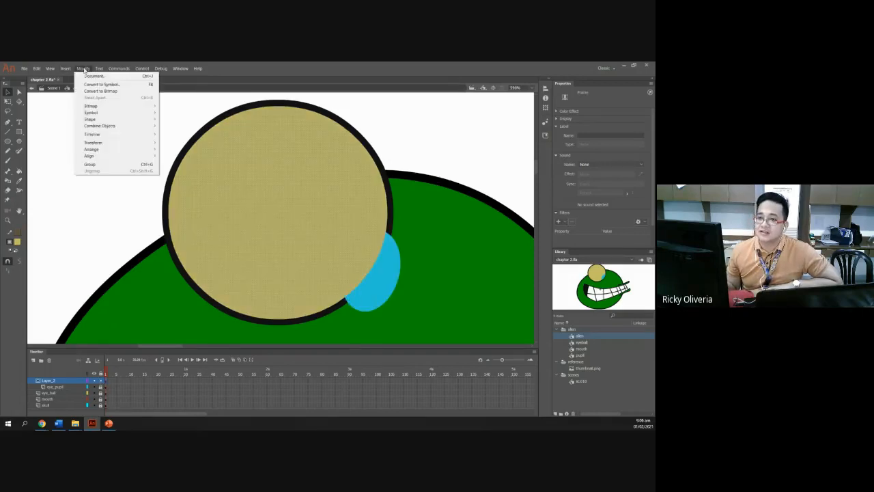
{"action": "mouse_move", "coordinate": [106, 142]}
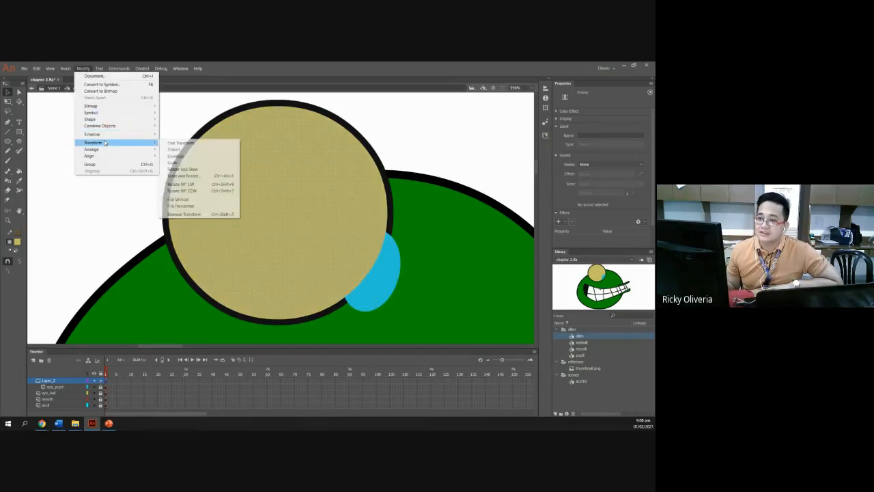
{"action": "left_click", "coordinate": [185, 176]}
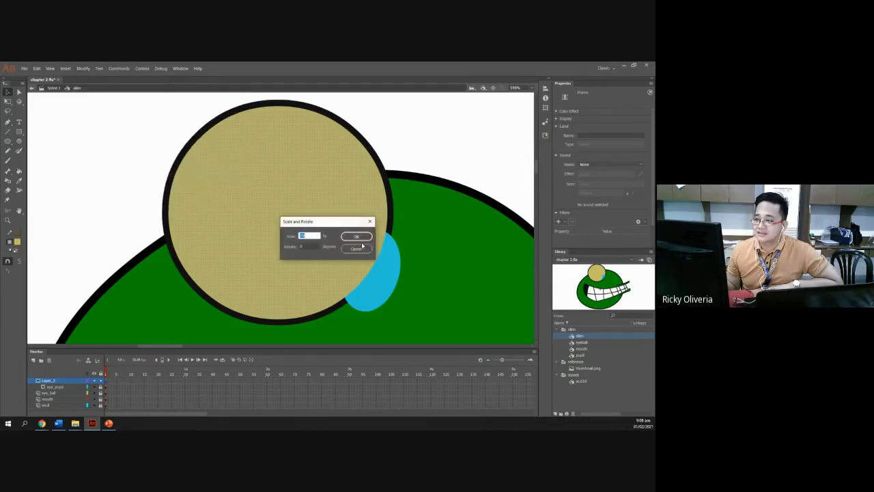
{"action": "type", "text": "50"}
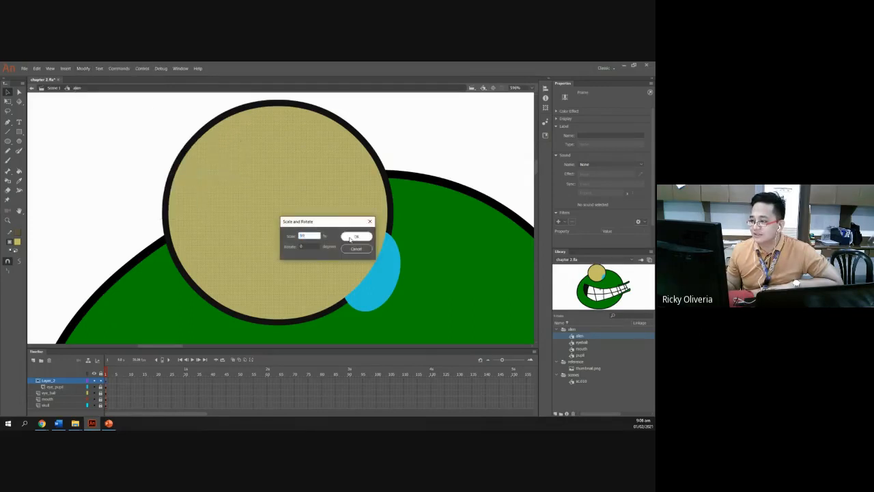
{"action": "left_click", "coordinate": [350, 237]}
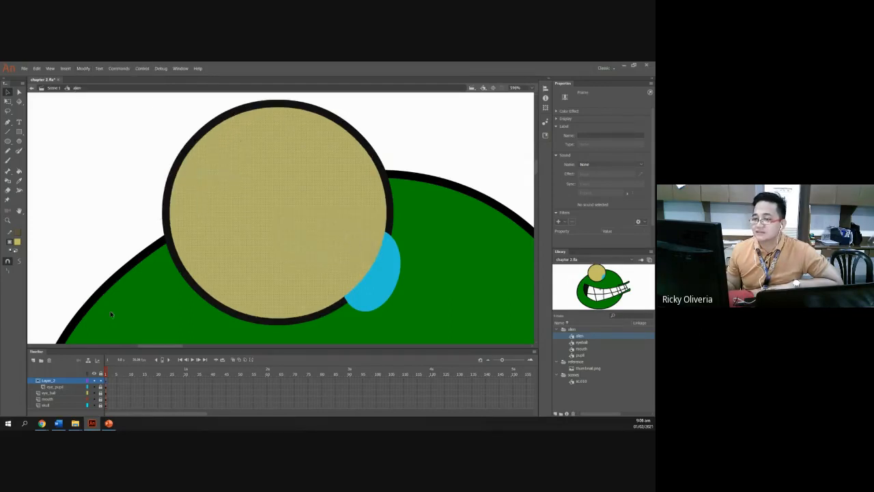
{"action": "left_click", "coordinate": [100, 386]}
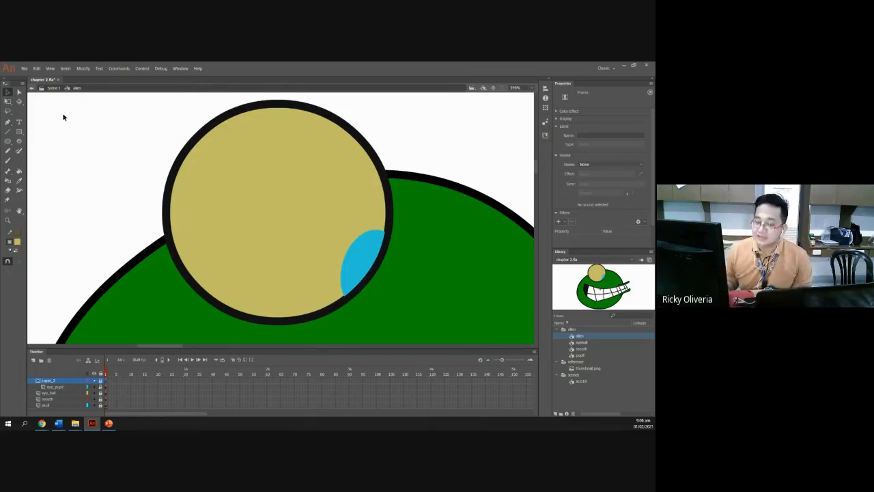
{"action": "left_click", "coordinate": [100, 386]}
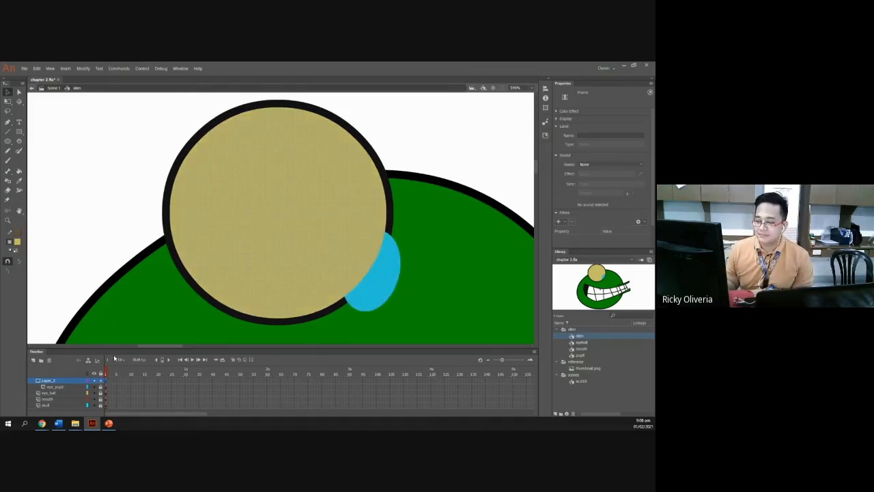
Step: Scale Layer_2's mask fill down once more with Scale and Rotate and relock the layer
{"action": "left_click", "coordinate": [65, 69]}
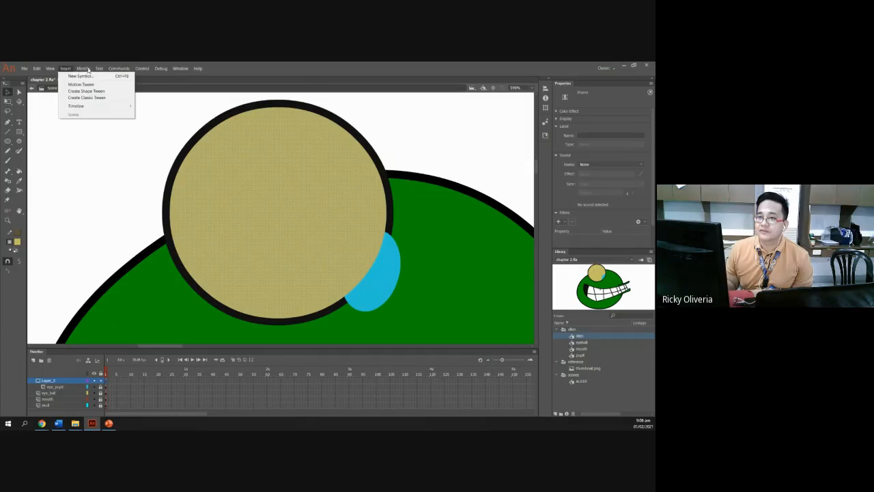
{"action": "mouse_move", "coordinate": [84, 68]}
{"action": "mouse_move", "coordinate": [92, 134]}
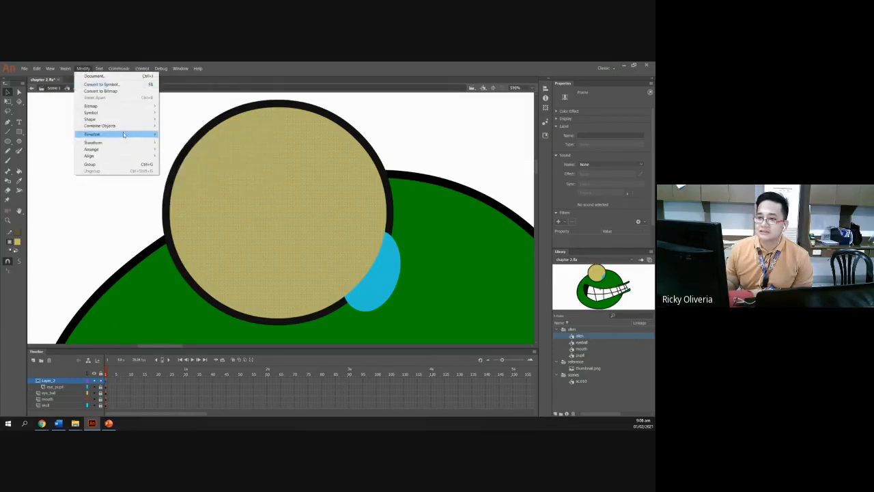
{"action": "mouse_move", "coordinate": [124, 134]}
{"action": "left_click", "coordinate": [183, 176]}
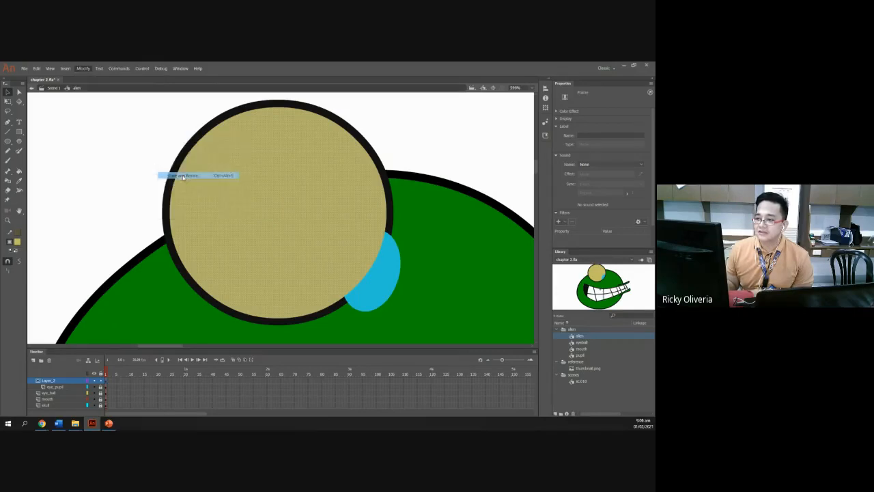
{"action": "left_click", "coordinate": [356, 239]}
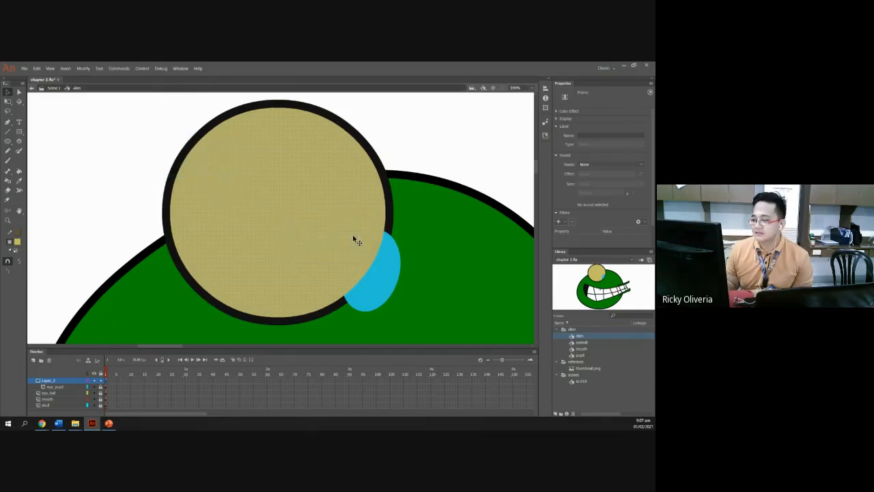
{"action": "left_click", "coordinate": [100, 380]}
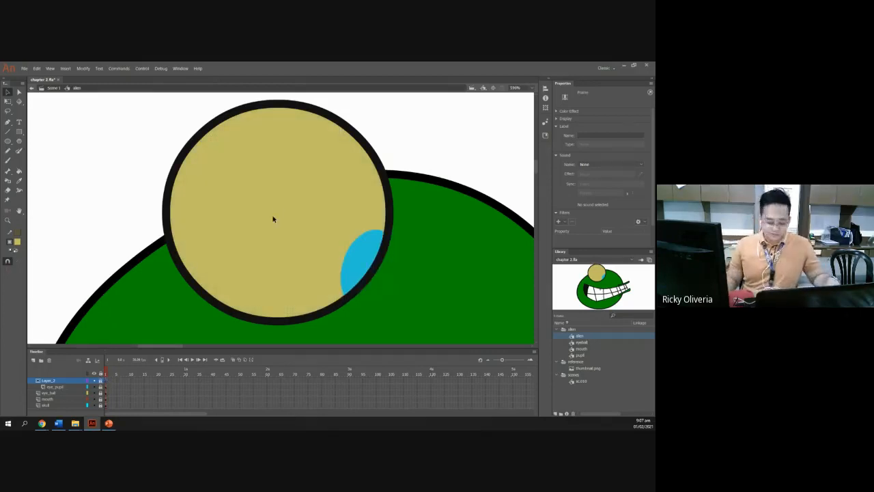
Step: Unlock eye_pupil, move the pupil over the eyeball's upper-left edge and relock the layer to check the masking
{"action": "scroll", "coordinate": [274, 218], "scroll_direction": "down", "scroll_amount": 2}
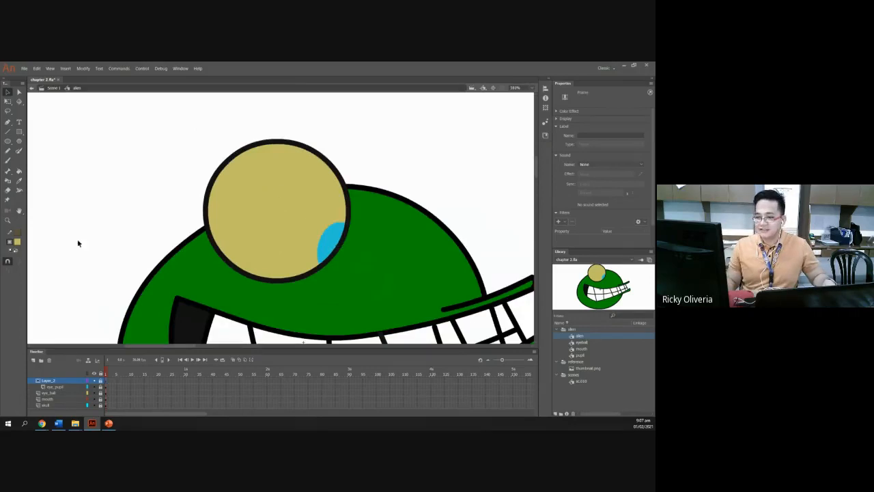
{"action": "left_click", "coordinate": [101, 381]}
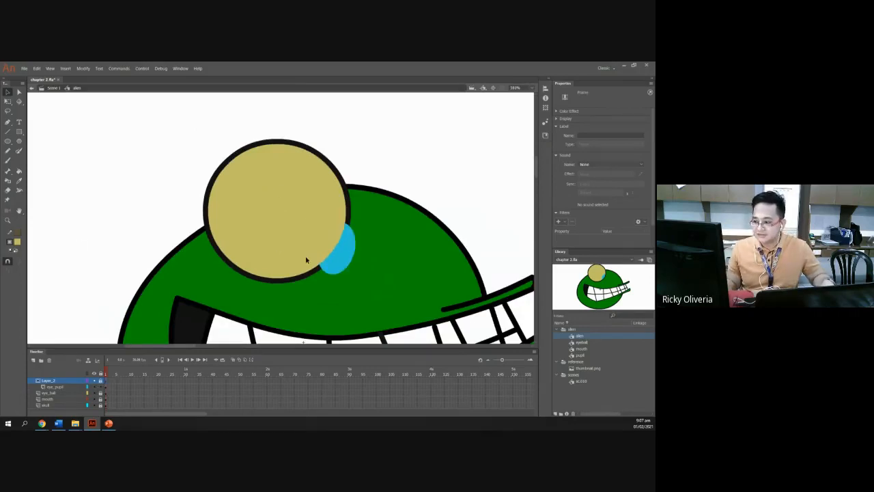
{"action": "left_click_drag", "start_coordinate": [345, 263], "coordinate": [238, 171]}
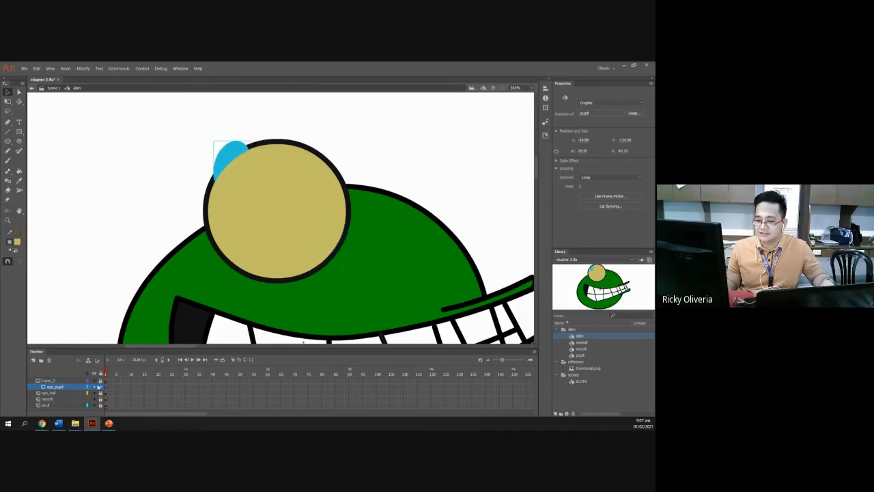
{"action": "left_click", "coordinate": [101, 388]}
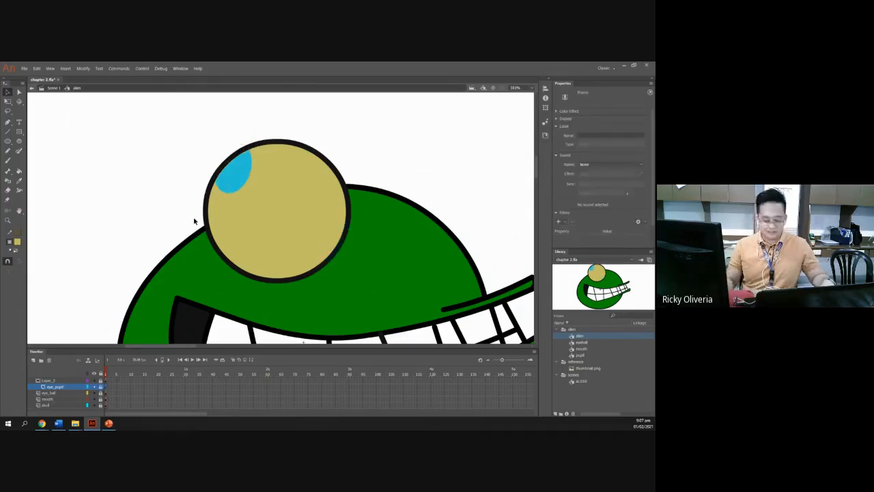
{"action": "scroll", "coordinate": [287, 176], "scroll_direction": "down", "scroll_amount": 2}
{"action": "scroll", "coordinate": [289, 177], "scroll_direction": "down", "scroll_amount": 1}
{"action": "scroll", "coordinate": [289, 178], "scroll_direction": "up", "scroll_amount": 2}
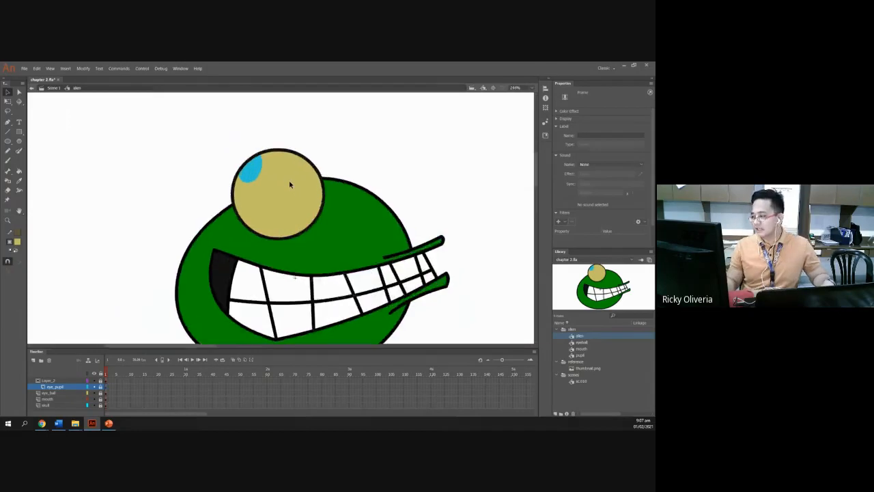
{"action": "scroll", "coordinate": [289, 179], "scroll_direction": "down", "scroll_amount": 2}
{"action": "scroll", "coordinate": [289, 178], "scroll_direction": "up", "scroll_amount": 1}
{"action": "scroll", "coordinate": [289, 179], "scroll_direction": "up", "scroll_amount": 2}
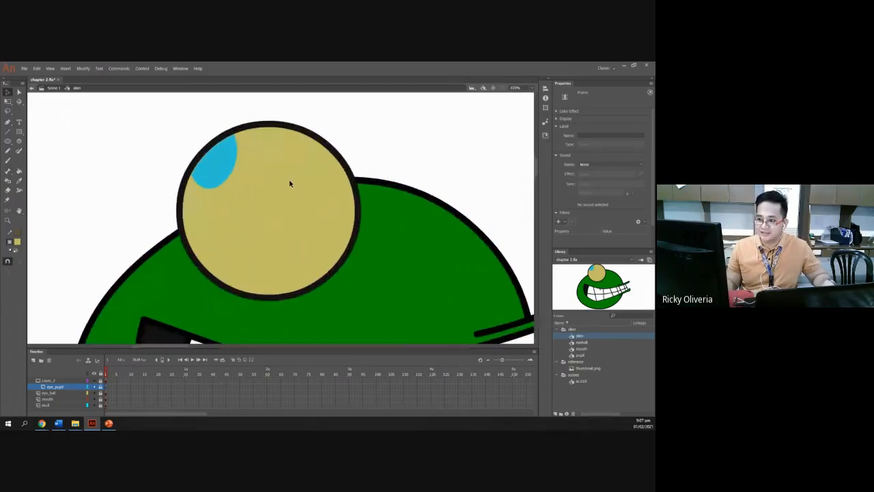
{"action": "scroll", "coordinate": [289, 181], "scroll_direction": "down", "scroll_amount": 3}
{"action": "scroll", "coordinate": [289, 180], "scroll_direction": "up", "scroll_amount": 2}
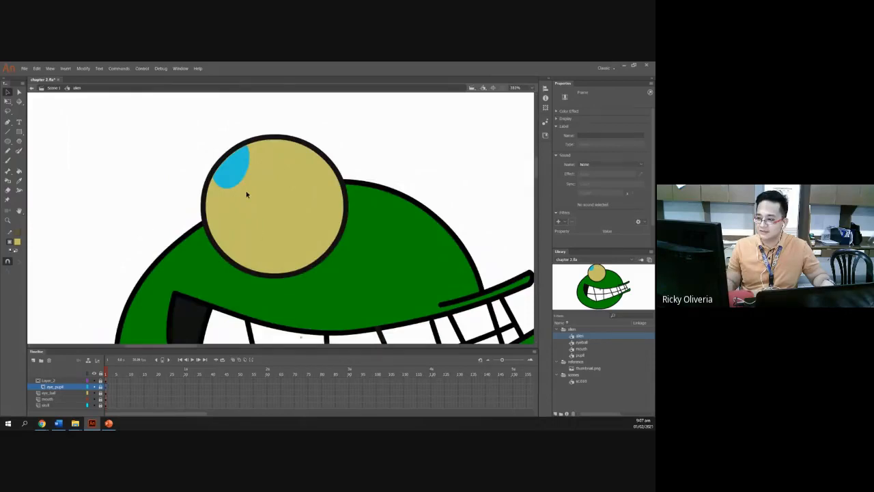
Step: Unlock eye_pupil, move the pupil fully inside the eyeball's lower-right area and relock the layer
{"action": "left_click", "coordinate": [101, 387]}
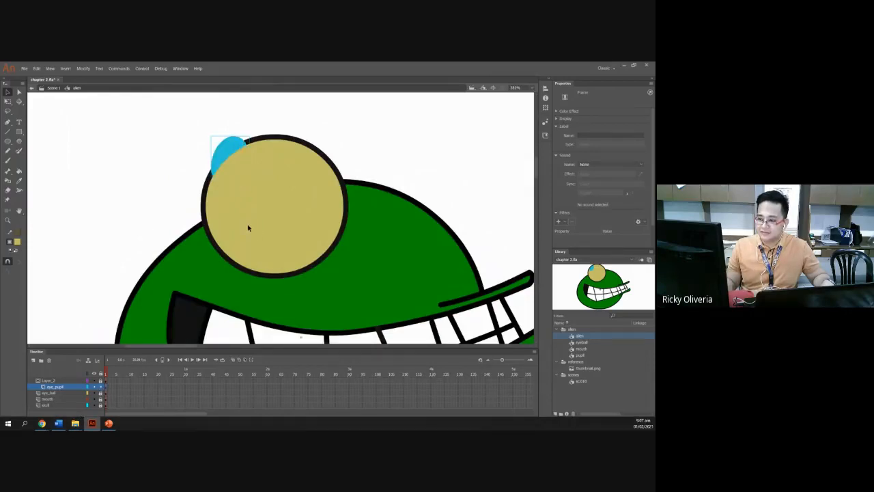
{"action": "left_click_drag", "start_coordinate": [220, 149], "coordinate": [295, 211]}
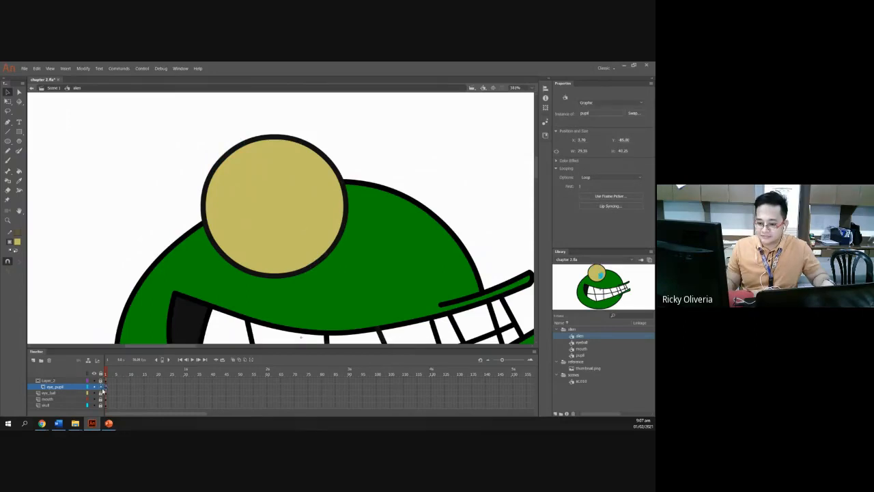
{"action": "left_click", "coordinate": [101, 387]}
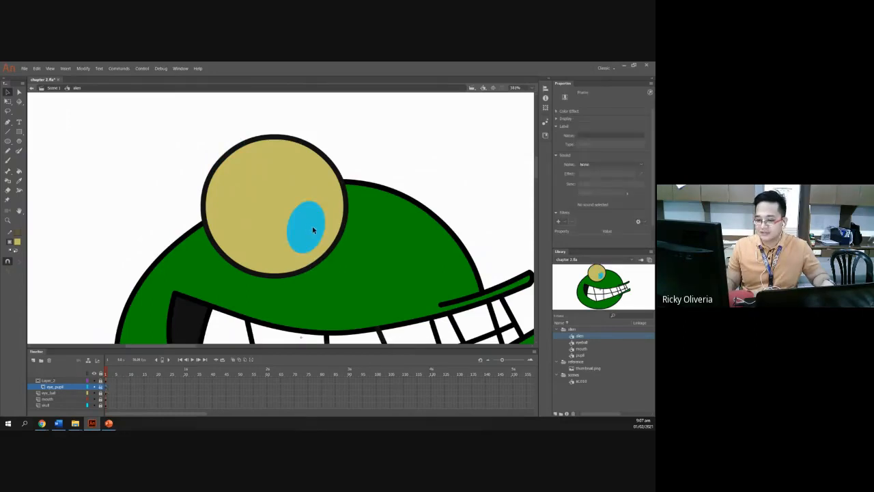
Step: Unlock and hide Layer_2, keeping the eye_pupil layer visible over the eyeball
{"action": "left_click", "coordinate": [312, 225]}
{"action": "left_click", "coordinate": [101, 381]}
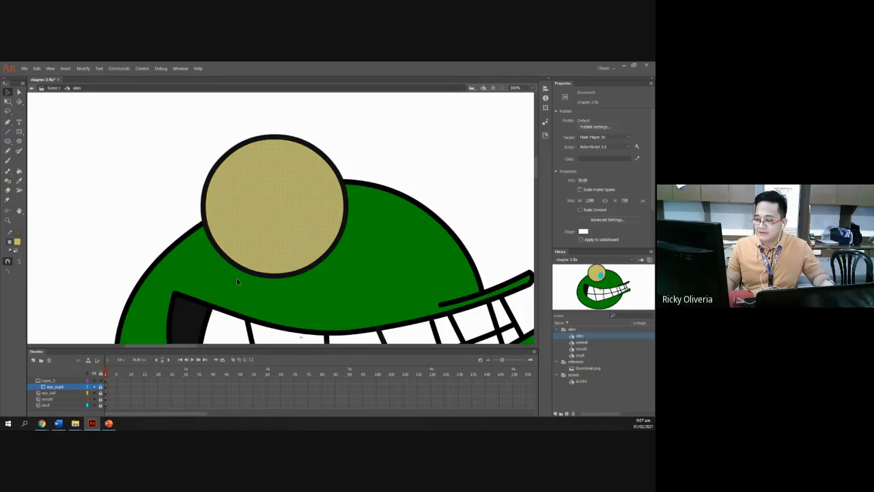
{"action": "left_click", "coordinate": [94, 387]}
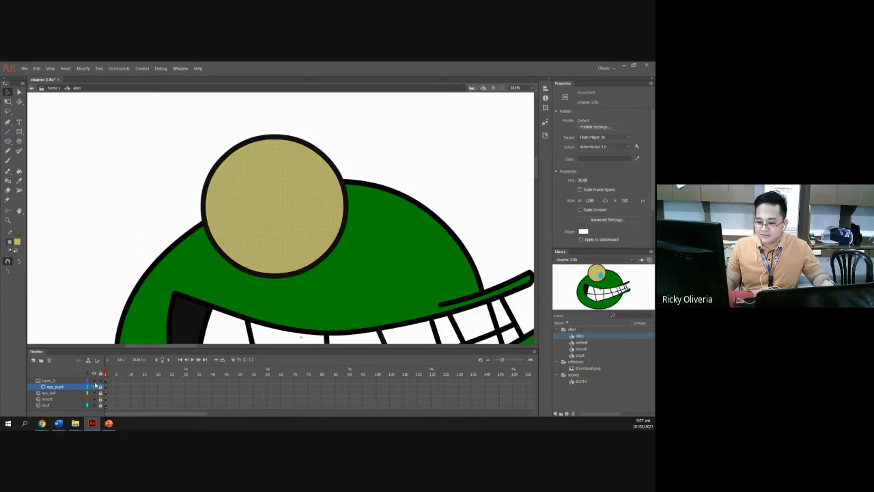
{"action": "left_click", "coordinate": [95, 381]}
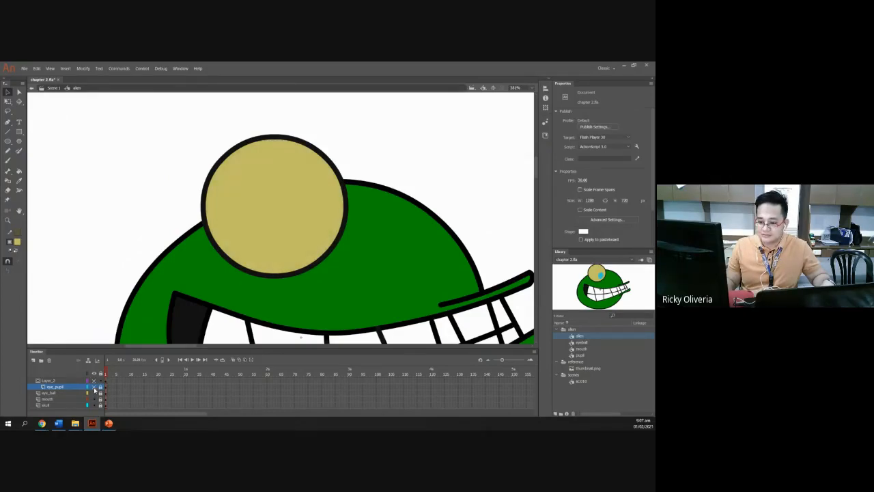
{"action": "left_click", "coordinate": [95, 387]}
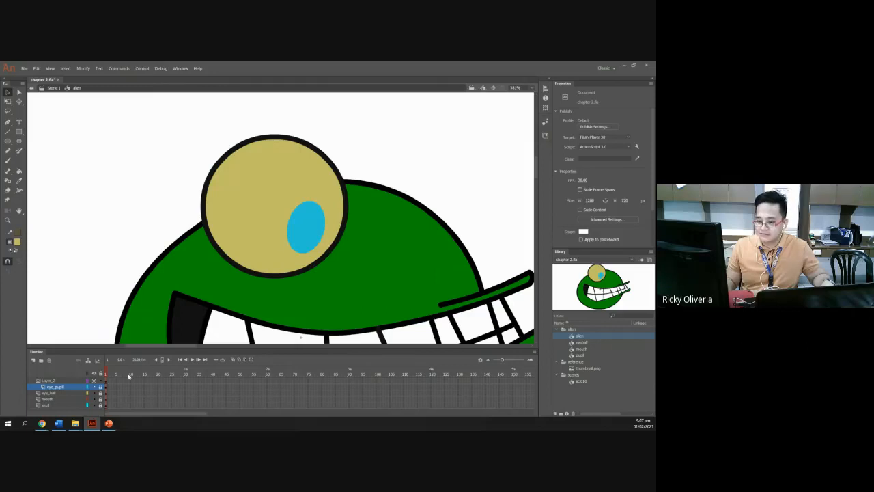
Step: Unlock eye_pupil, move the pupil up toward the eyeball's right edge and rotate it counterclockwise until it is nearly upright
{"action": "left_click", "coordinate": [108, 387]}
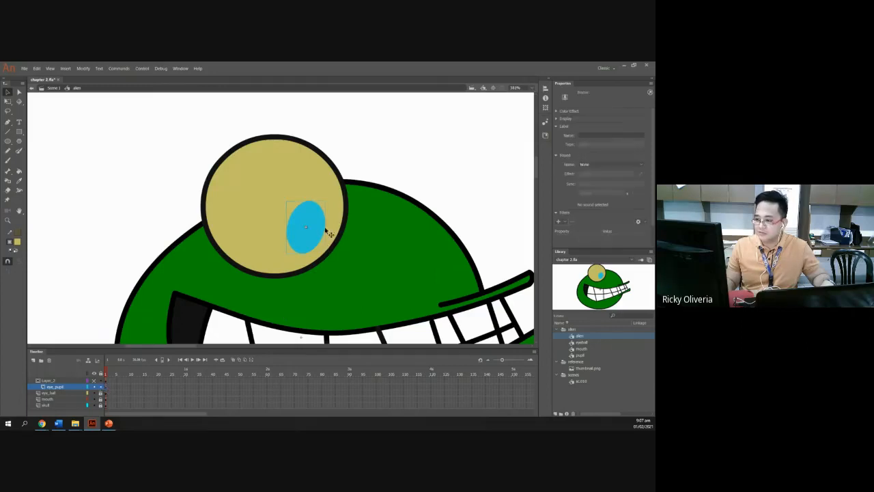
{"action": "left_click_drag", "start_coordinate": [324, 232], "coordinate": [335, 220]}
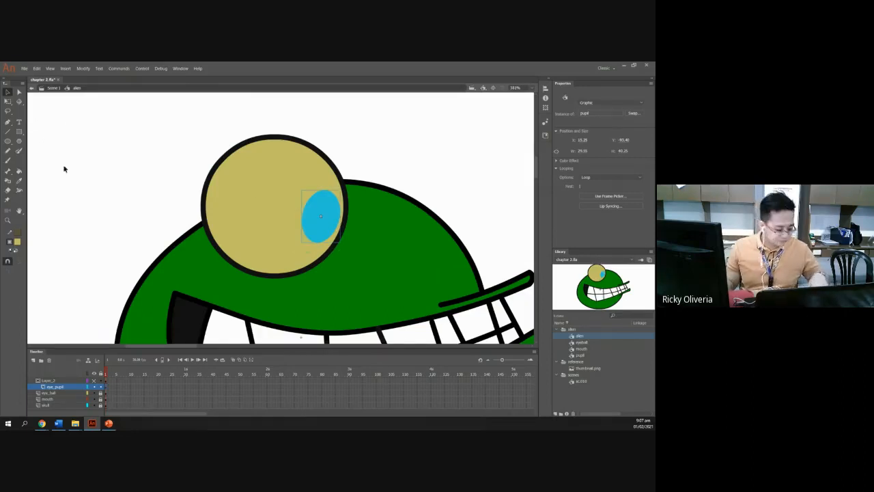
{"action": "key", "text": "q"}
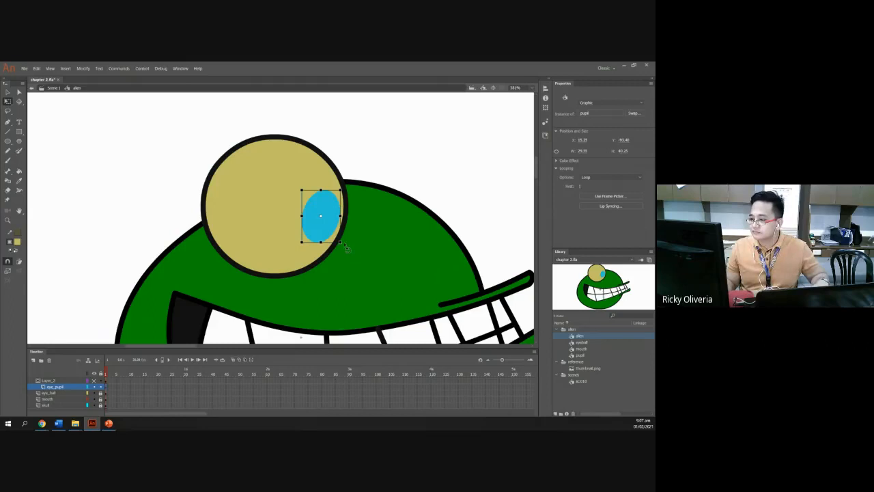
{"action": "left_click_drag", "start_coordinate": [345, 249], "coordinate": [353, 242]}
Step: Nudge the pupil slightly left inside the eyeball, leaving eye_pupil and Layer_2 both visible and locked
{"action": "key", "text": "Left"}
{"action": "key", "text": "Left"}
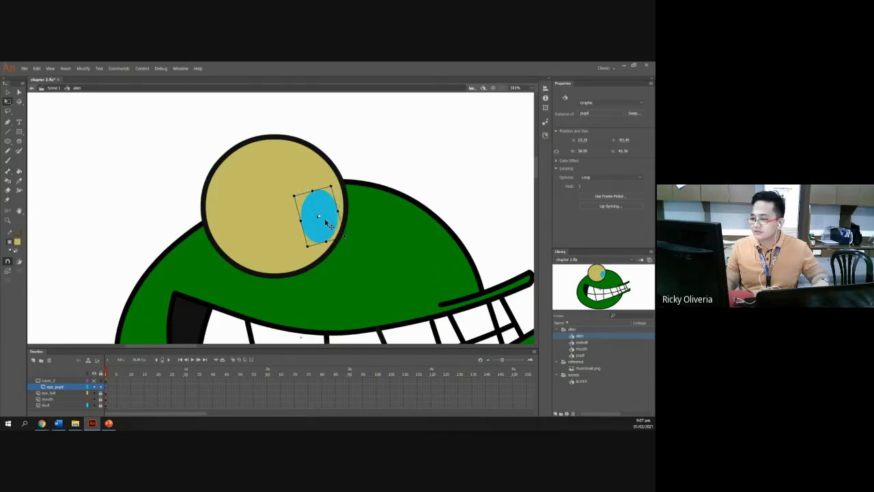
{"action": "key", "text": "Right"}
{"action": "key", "text": "Right"}
{"action": "key", "text": "Up"}
{"action": "key", "text": "Up"}
{"action": "key", "text": "Up"}
{"action": "key", "text": "Up"}
{"action": "key", "text": "Left"}
{"action": "key", "text": "Left"}
{"action": "key", "text": "Left"}
{"action": "key", "text": "Down"}
{"action": "key", "text": "Down"}
{"action": "key", "text": "Down"}
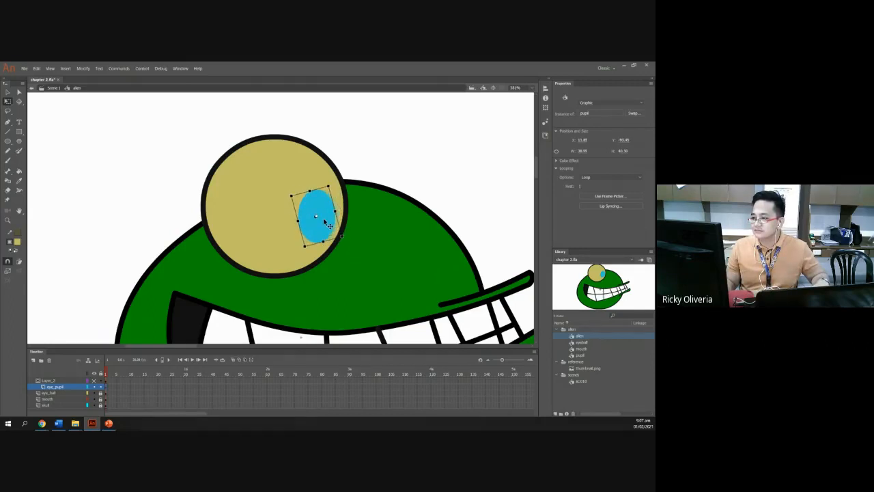
{"action": "left_click", "coordinate": [389, 161]}
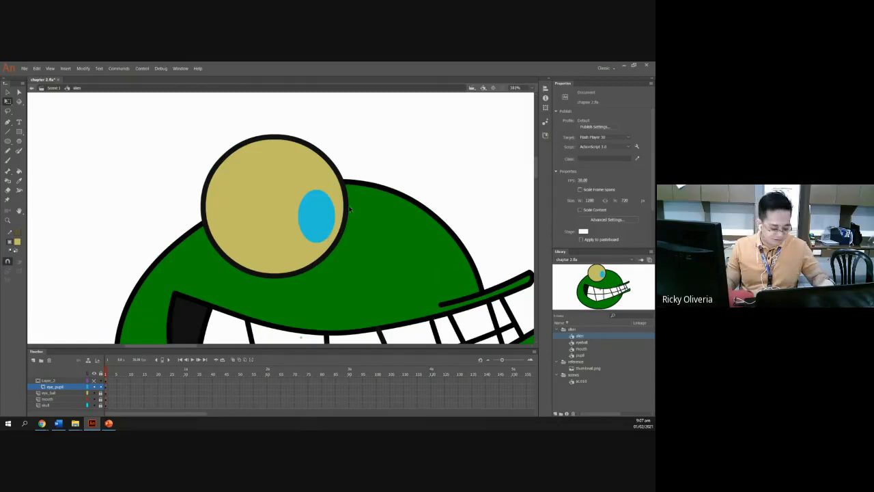
{"action": "scroll", "coordinate": [346, 209], "scroll_direction": "down", "scroll_amount": 2}
{"action": "scroll", "coordinate": [346, 210], "scroll_direction": "down", "scroll_amount": 2}
{"action": "scroll", "coordinate": [341, 213], "scroll_direction": "up", "scroll_amount": 2}
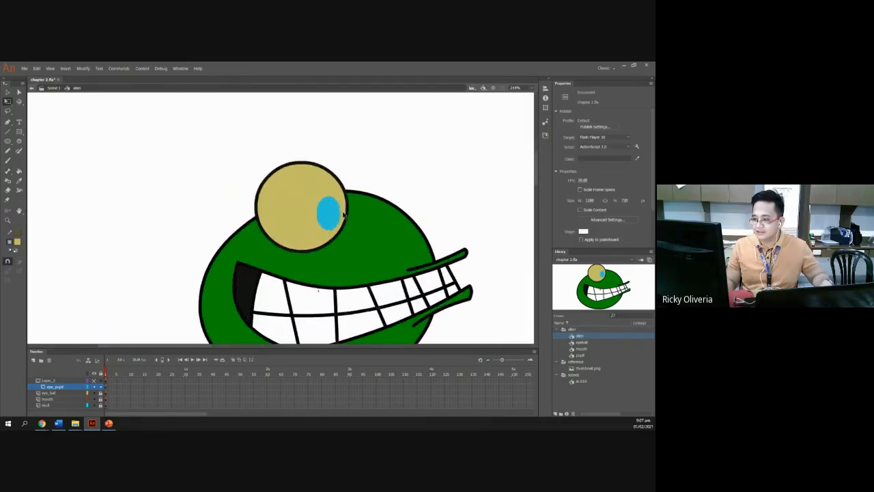
{"action": "left_click_drag", "start_coordinate": [335, 216], "coordinate": [307, 164]}
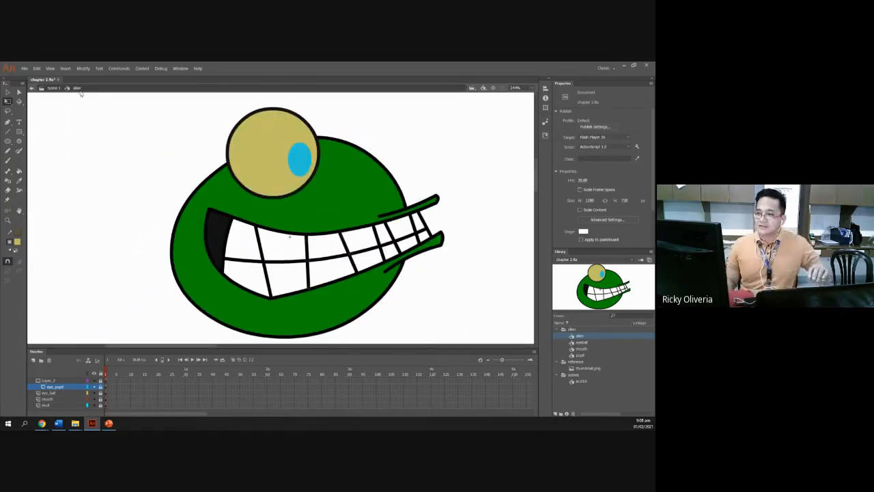
Step: Switch to PowerPoint, open slide 8 on masking and highlight the layer name "eye pupil mask"
{"action": "left_click", "coordinate": [108, 424]}
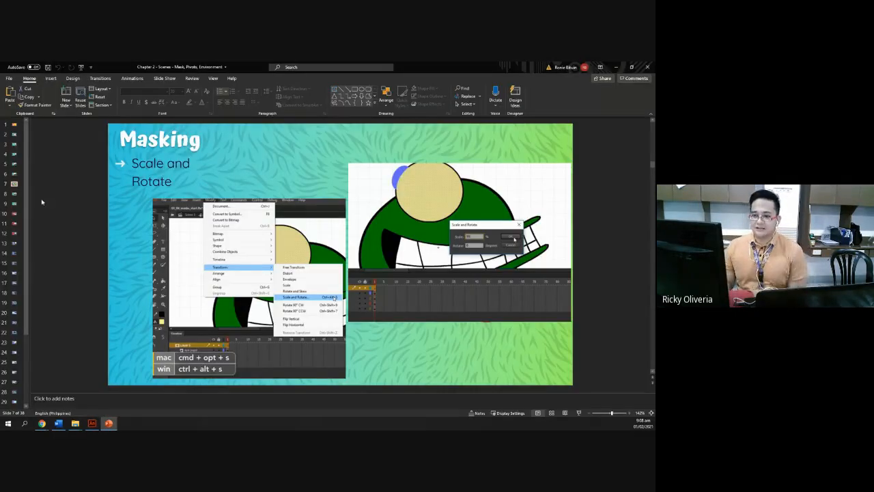
{"action": "left_click", "coordinate": [14, 194]}
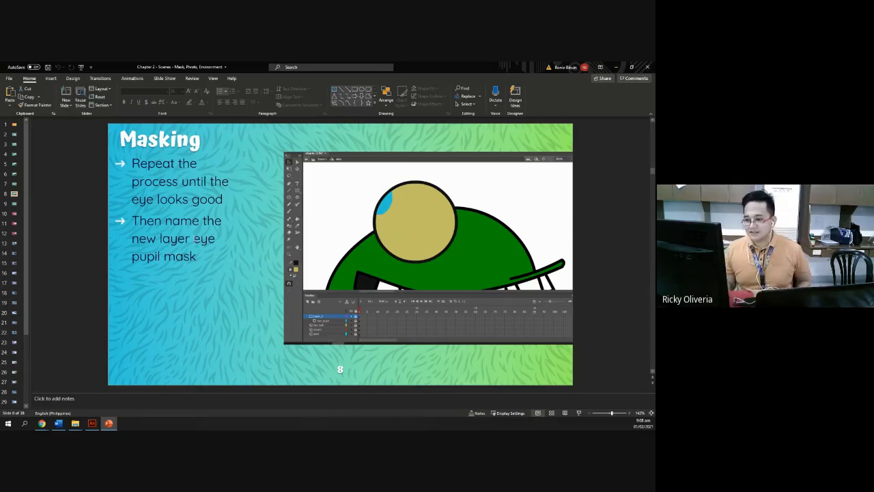
{"action": "left_click_drag", "start_coordinate": [194, 239], "coordinate": [197, 259]}
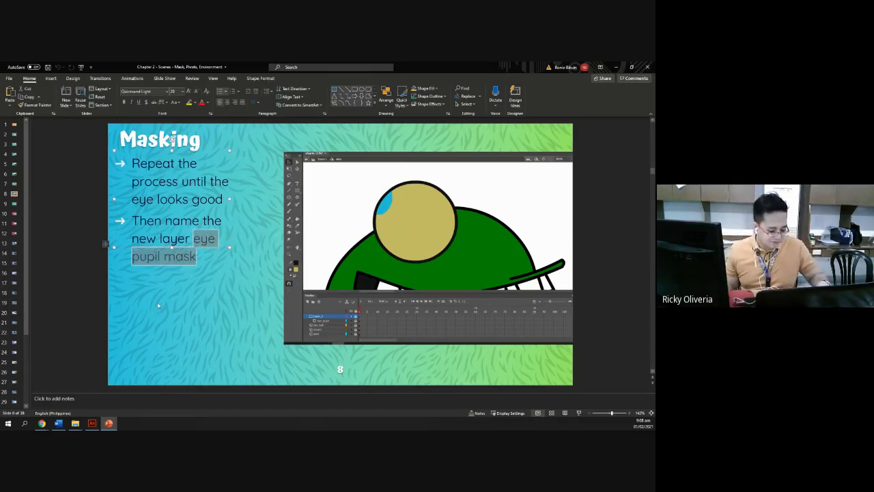
Step: Return to Adobe Animate and rename Layer_2 as eye_pupil_mask
{"action": "key", "text": "alt+Tab"}
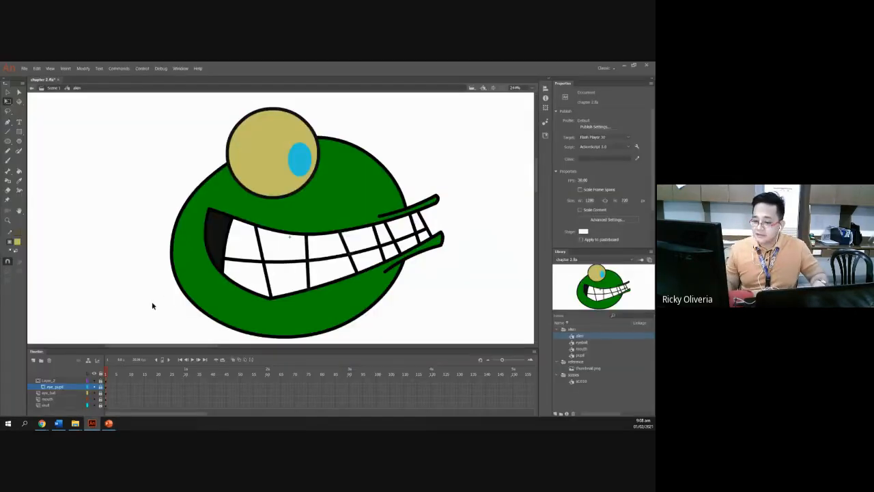
{"action": "double_click", "coordinate": [51, 380]}
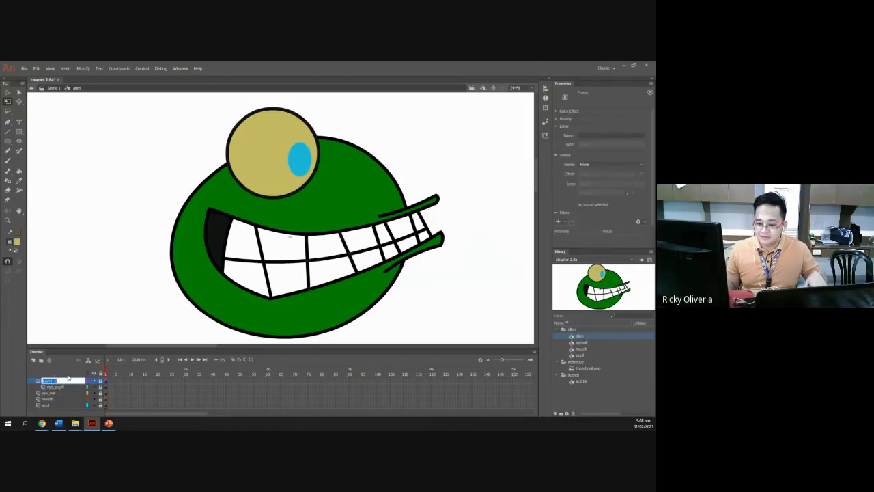
{"action": "type", "text": "eye_pupil mask"}
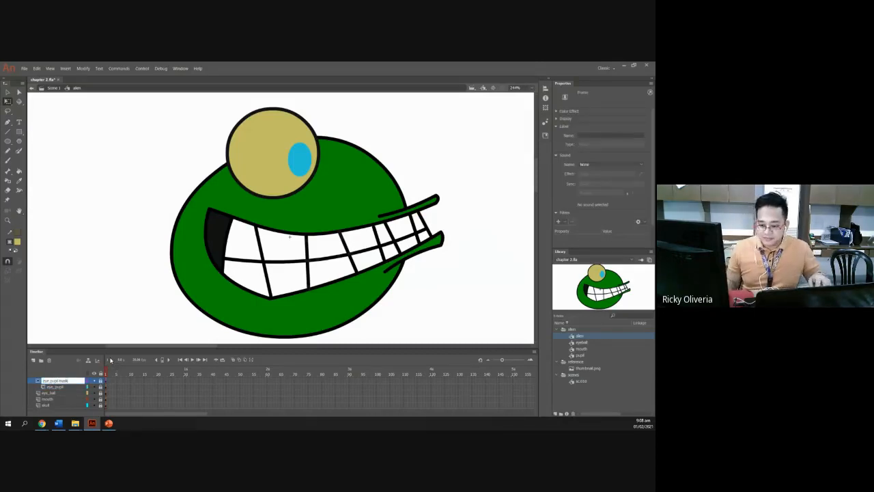
{"action": "key", "text": "Return"}
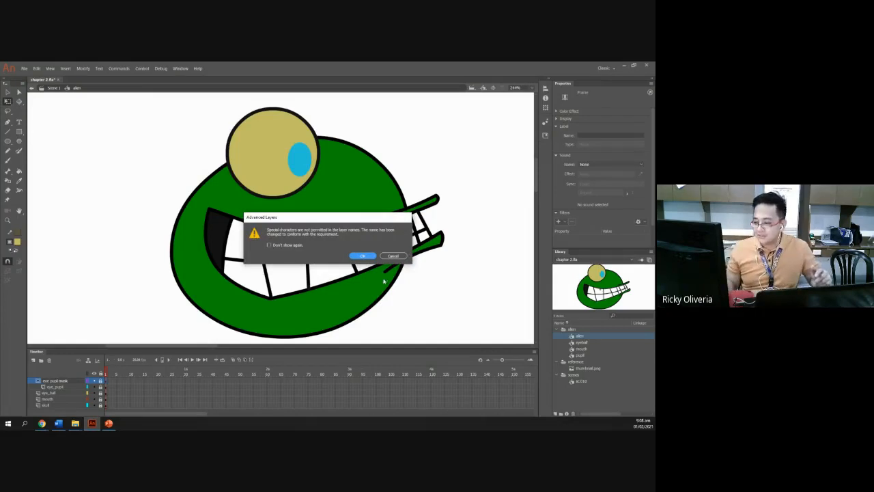
{"action": "left_click", "coordinate": [365, 256]}
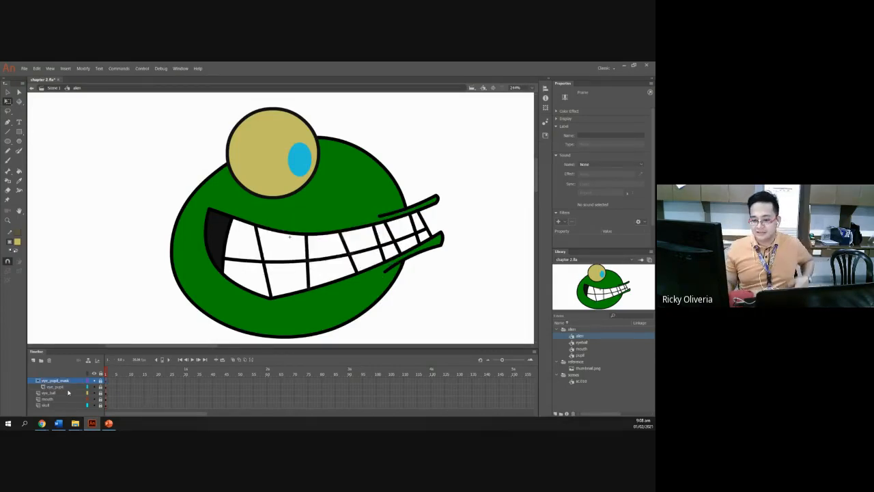
Step: Switch to PowerPoint and open slide 9 on masking to compare the pupil's position with the image
{"action": "left_click", "coordinate": [139, 294]}
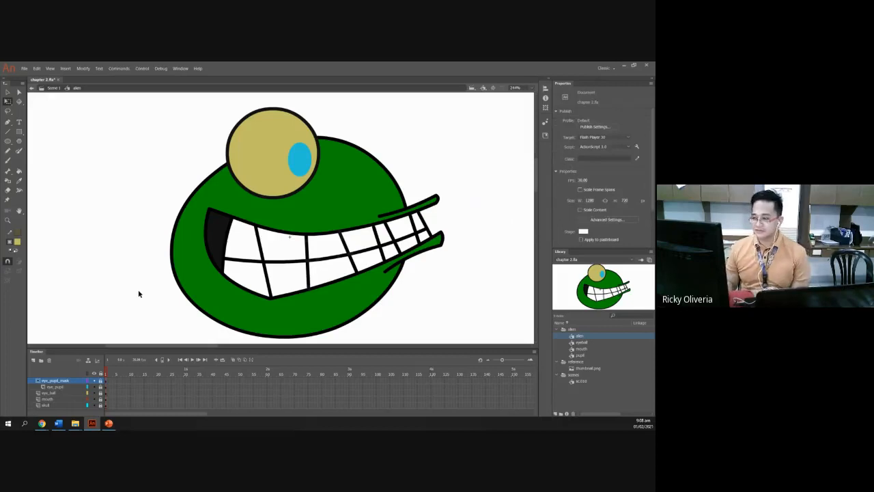
{"action": "left_click", "coordinate": [108, 423]}
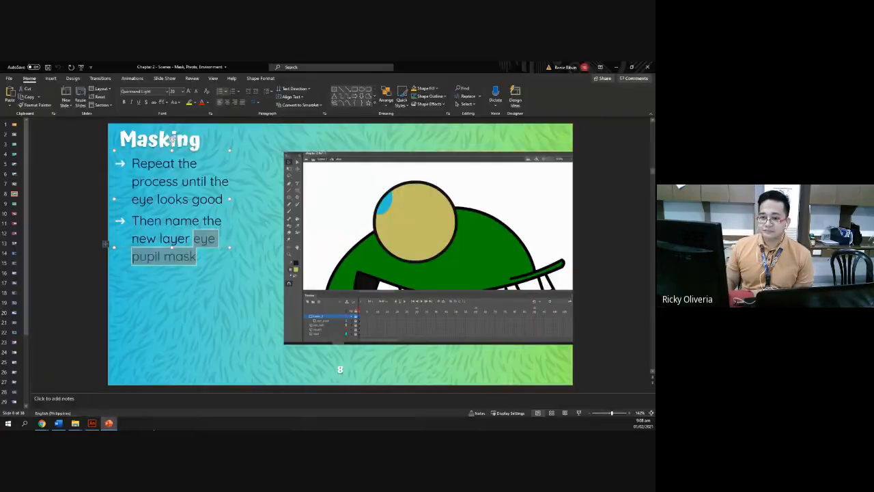
{"action": "left_click", "coordinate": [13, 204]}
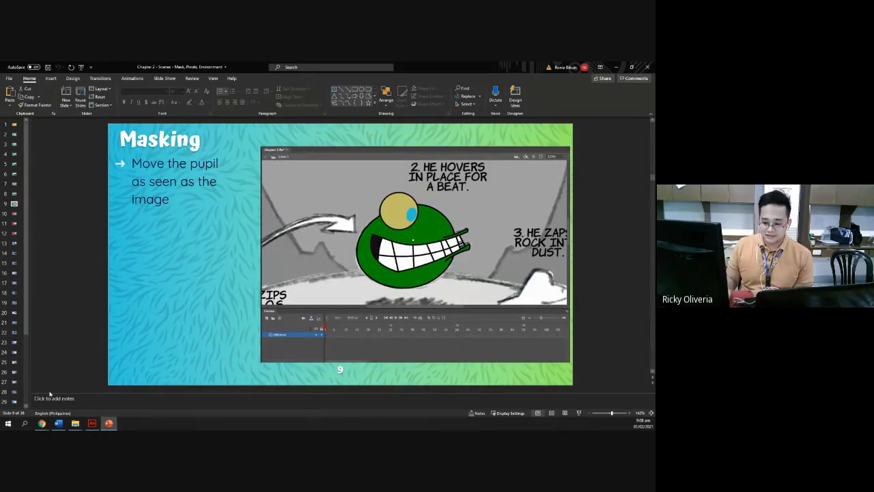
Step: Return to Adobe Animate, go back to Scene 1 and try moving the alien off its sketch
{"action": "left_click", "coordinate": [92, 423]}
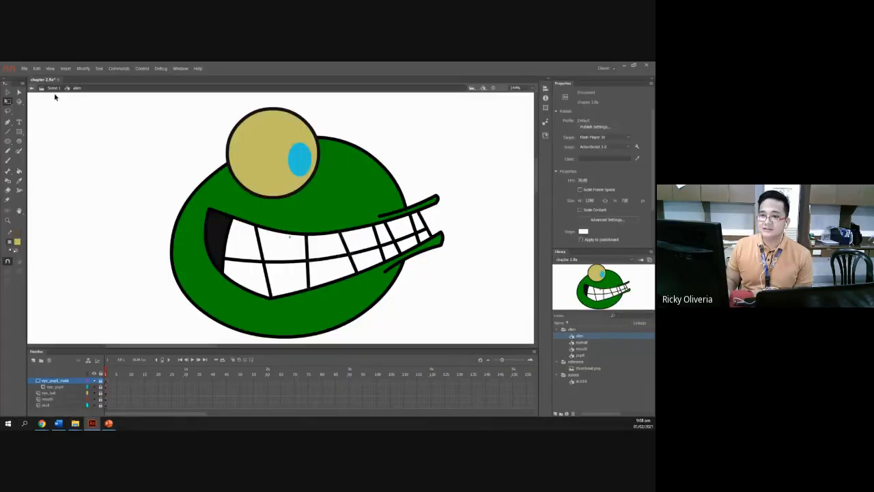
{"action": "left_click", "coordinate": [54, 88]}
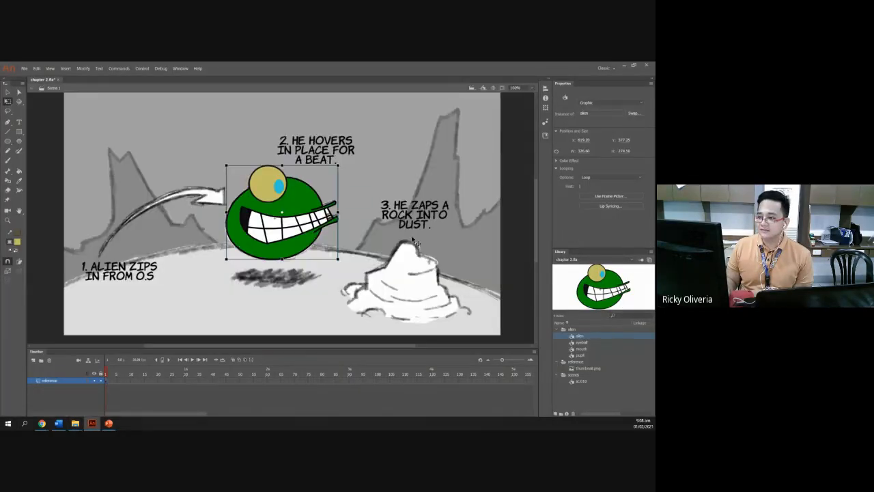
{"action": "mouse_move", "coordinate": [295, 208]}
{"action": "left_mouse_down"}
{"action": "mouse_move", "coordinate": [357, 175]}
{"action": "mouse_move", "coordinate": [261, 222]}
{"action": "left_mouse_up"}
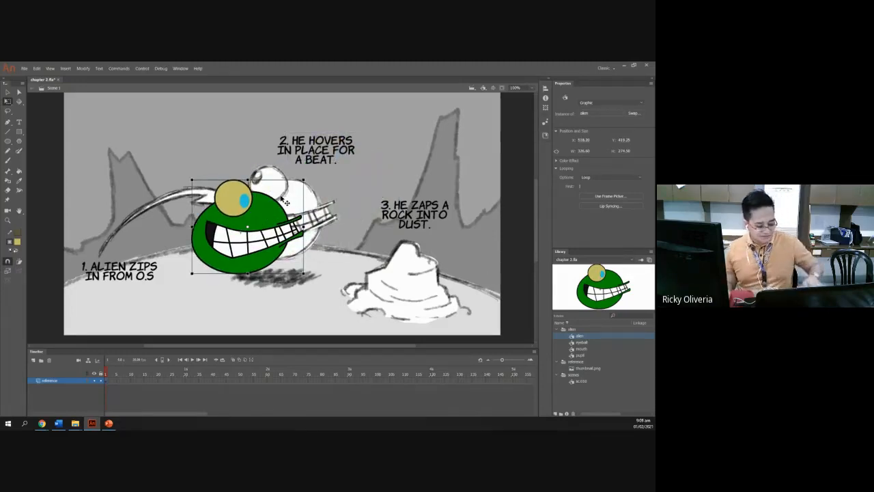
{"action": "key", "text": "ctrl+z"}
Step: Nudge the alien slightly to line it up with the sketched character in Scene 1, leaving it deselected
{"action": "left_click", "coordinate": [371, 201]}
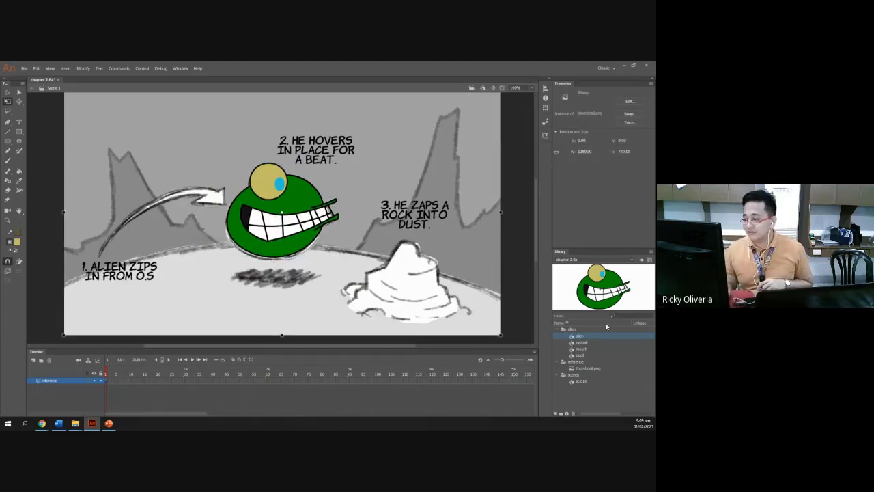
{"action": "left_click", "coordinate": [270, 253]}
{"action": "key", "text": "Up"}
{"action": "key", "text": "Up"}
{"action": "key", "text": "Up"}
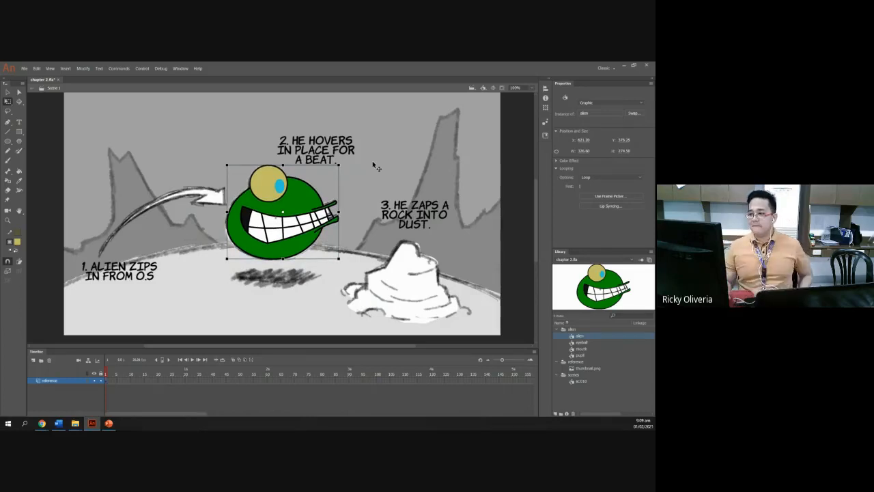
{"action": "left_click", "coordinate": [372, 161]}
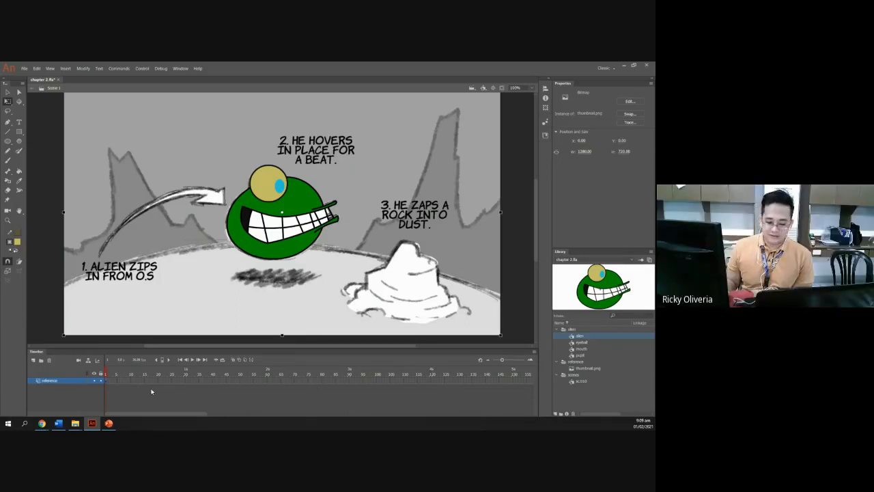
Step: Switch to PowerPoint, open slide 10 on pivots and highlight the bullet about resetting the pivot
{"action": "left_click", "coordinate": [112, 422]}
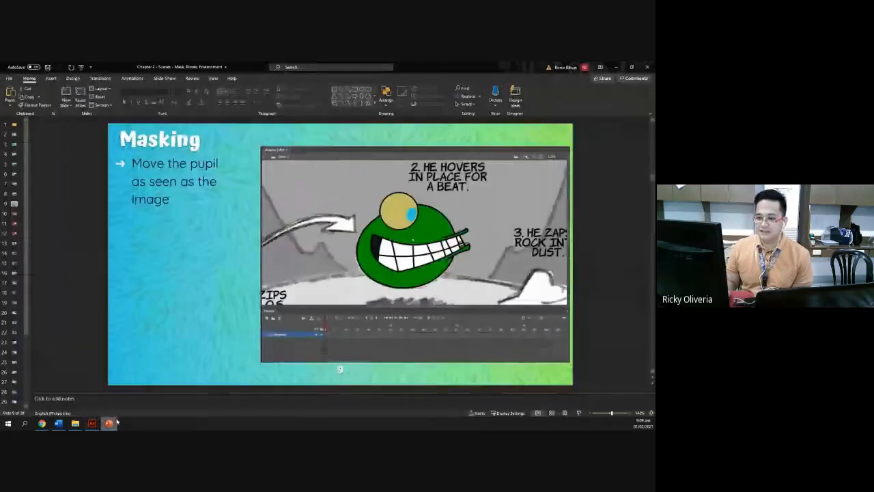
{"action": "left_click", "coordinate": [15, 214]}
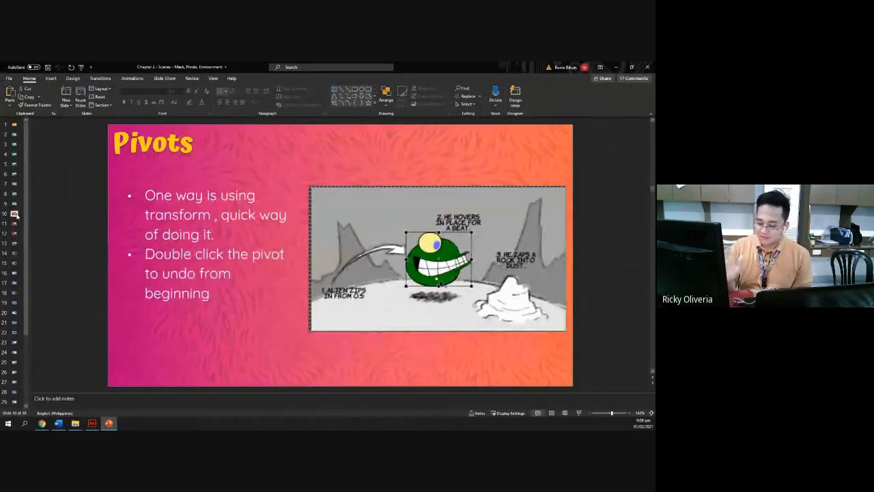
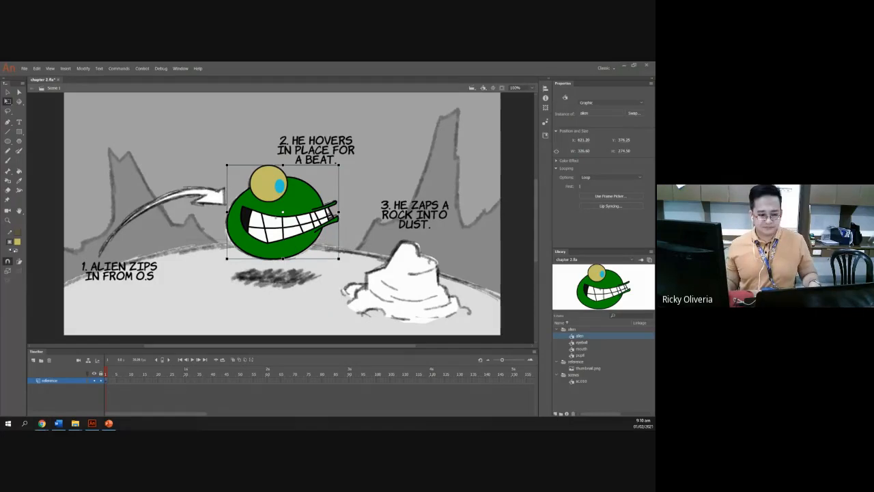
{"action": "key", "text": "alt+Tab"}
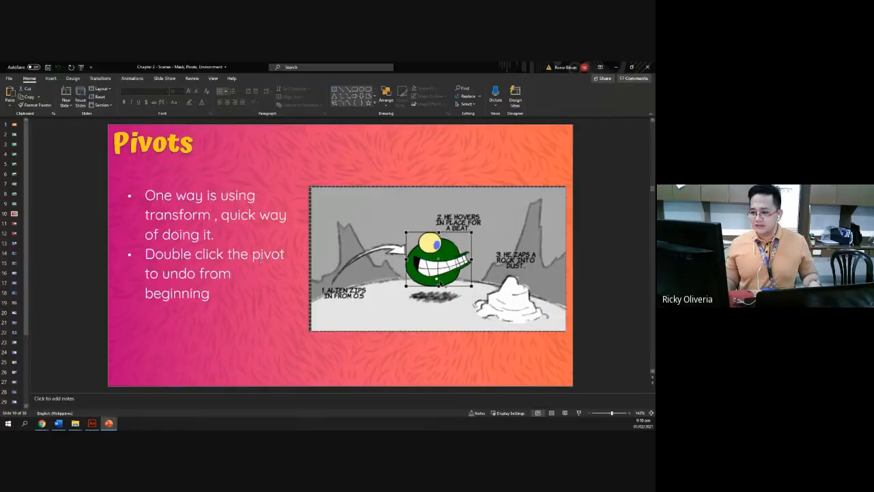
{"action": "left_click", "coordinate": [235, 273]}
{"action": "left_click_drag", "start_coordinate": [218, 295], "coordinate": [149, 253]}
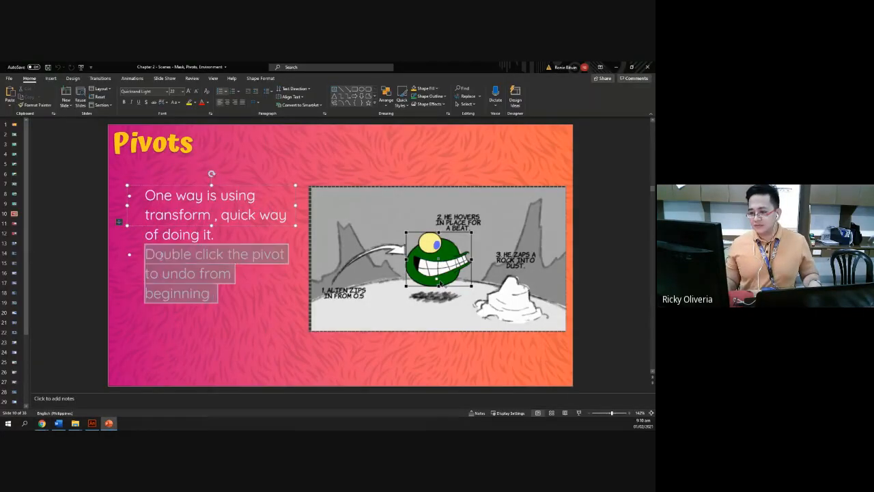
{"action": "left_click", "coordinate": [164, 255]}
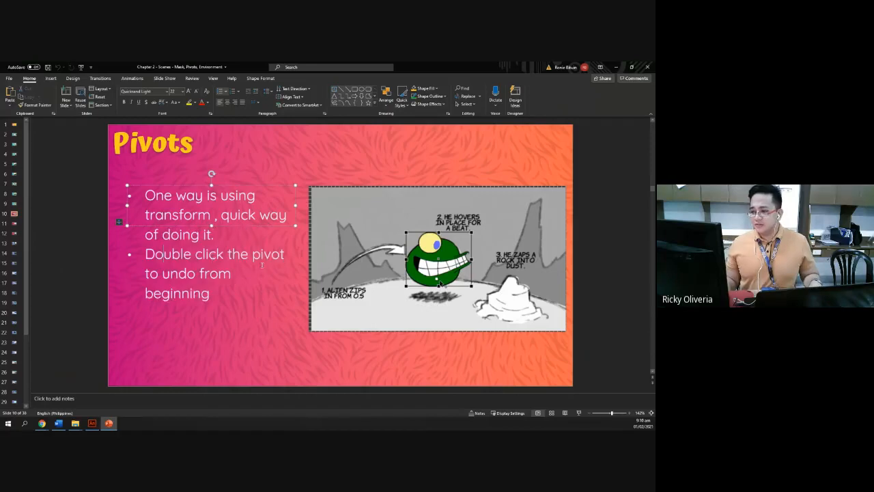
{"action": "left_click_drag", "start_coordinate": [224, 295], "coordinate": [145, 254]}
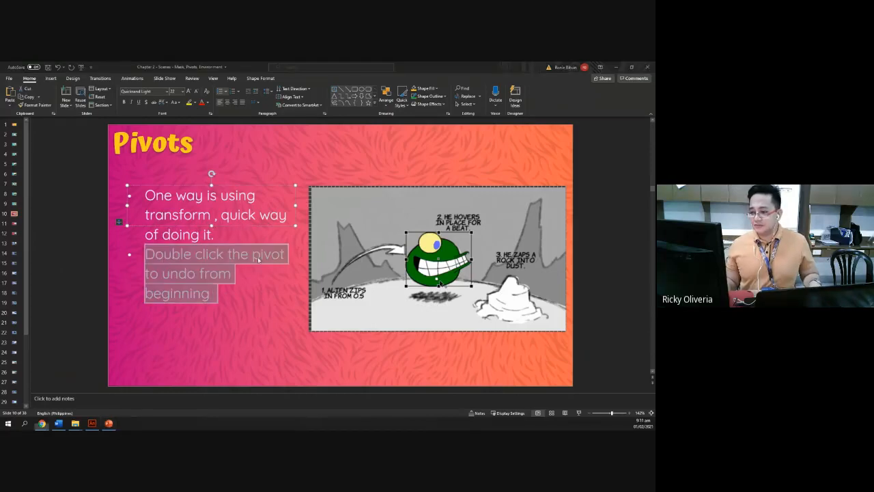
Step: Return to Adobe Animate and try transforming the selected alien around its pivot, undoing the trial change
{"action": "key", "text": "alt+Tab"}
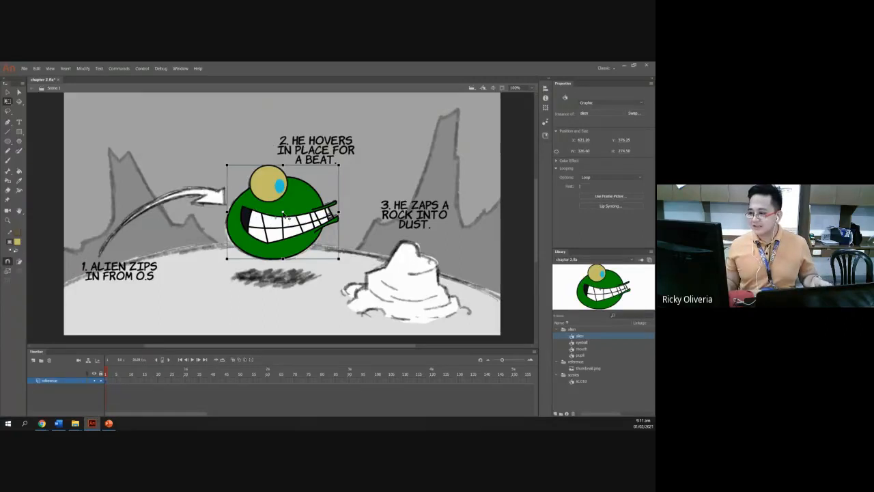
{"action": "left_click_drag", "start_coordinate": [309, 178], "coordinate": [346, 146]}
{"action": "key", "text": "ctrl+z"}
{"action": "left_click", "coordinate": [283, 213]}
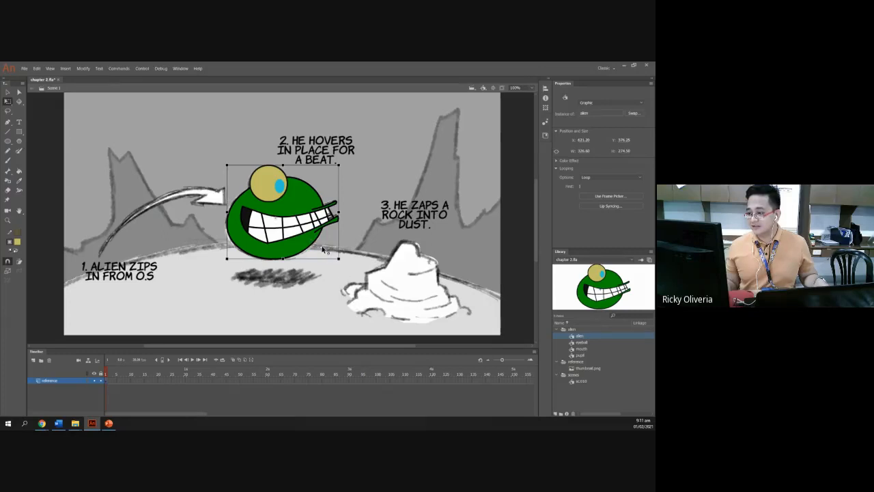
Step: Switch to PowerPoint and open slide 11 on showing the alien's layers as outlines
{"action": "left_click", "coordinate": [109, 423]}
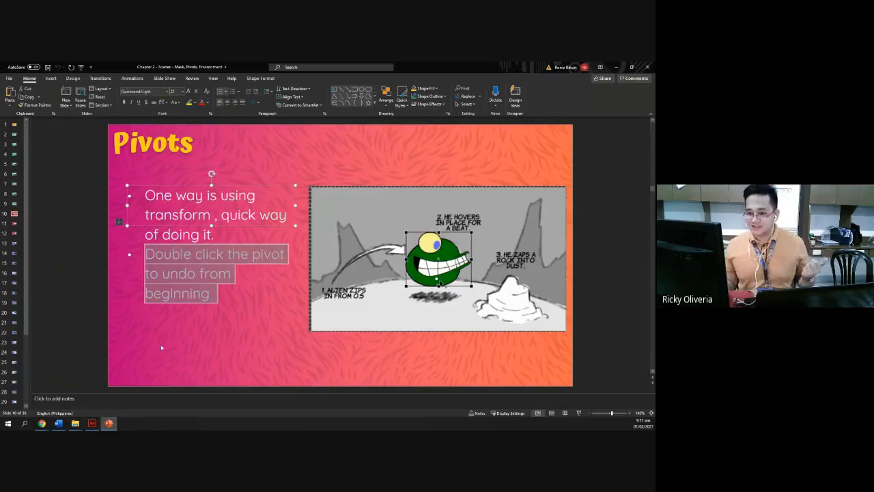
{"action": "left_click", "coordinate": [13, 223]}
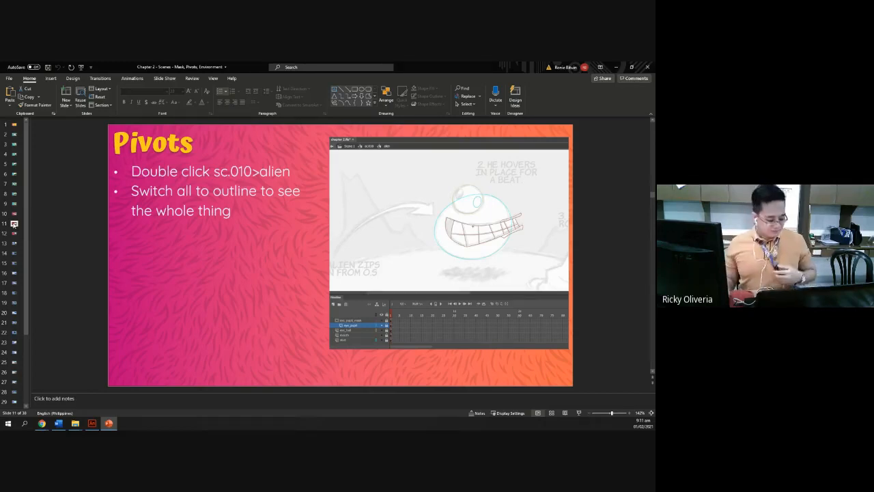
Step: Return to Adobe Animate, open the sc.010 symbol from the library and enter the alien symbol for editing
{"action": "left_click", "coordinate": [92, 424]}
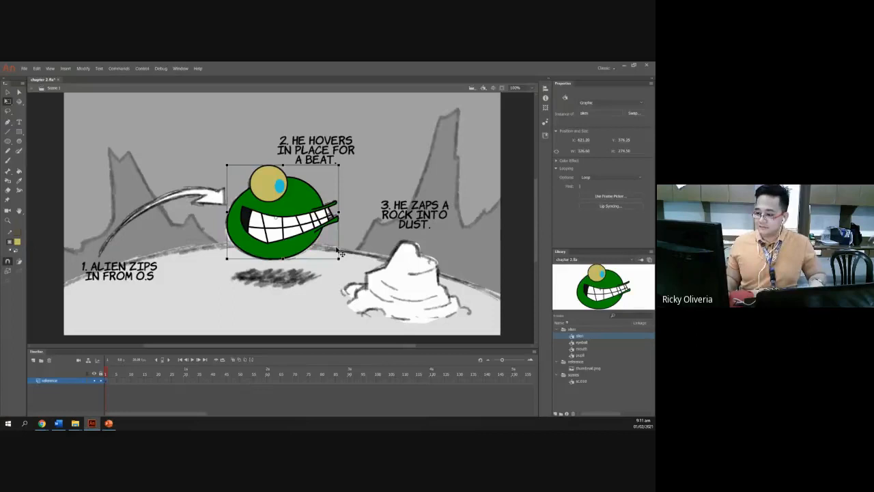
{"action": "left_click", "coordinate": [291, 299]}
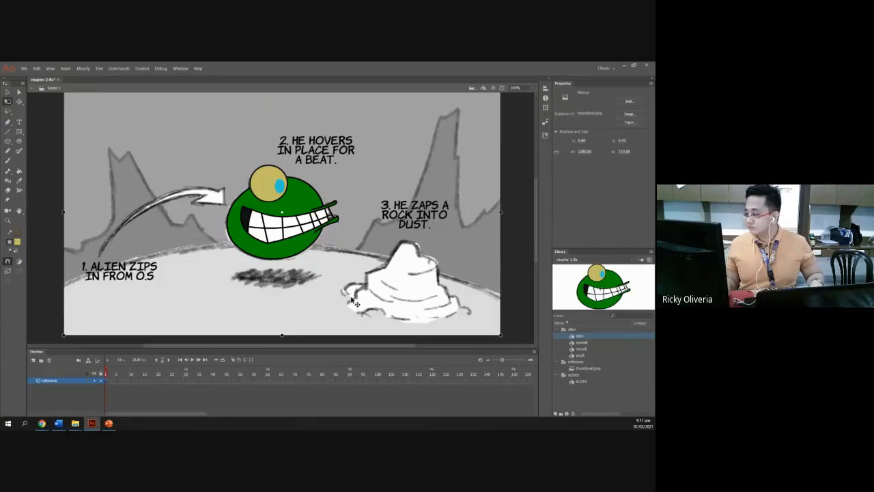
{"action": "double_click", "coordinate": [578, 382]}
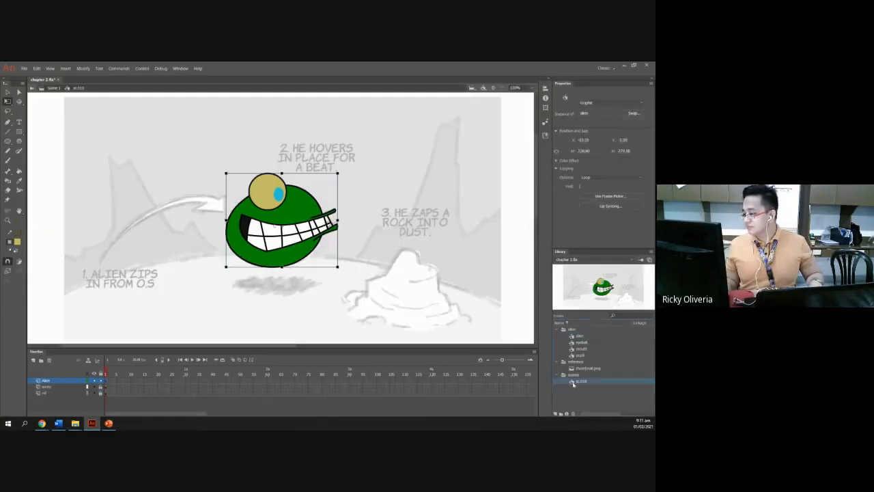
{"action": "double_click", "coordinate": [311, 242]}
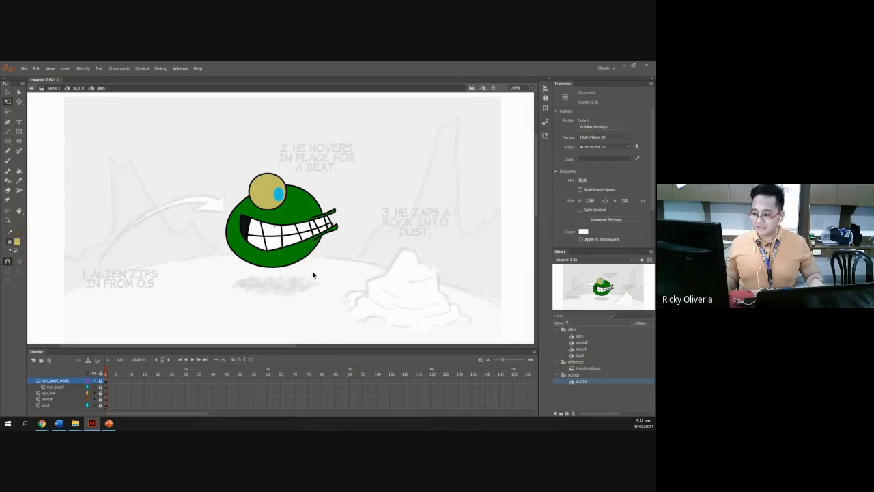
Step: Check slide 11 and switch all the alien's layers, from eye_pupil_mask down to skull, to outline display in Adobe Animate
{"action": "key", "text": "alt+Tab"}
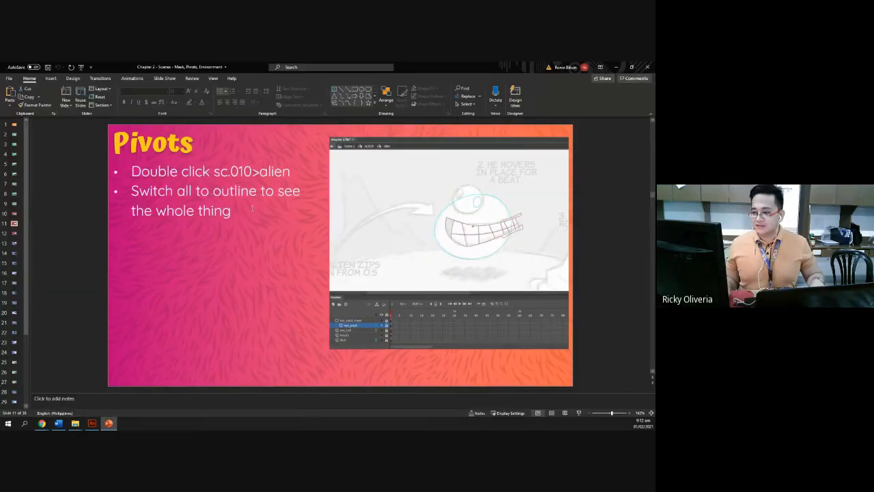
{"action": "key", "text": "alt+Tab"}
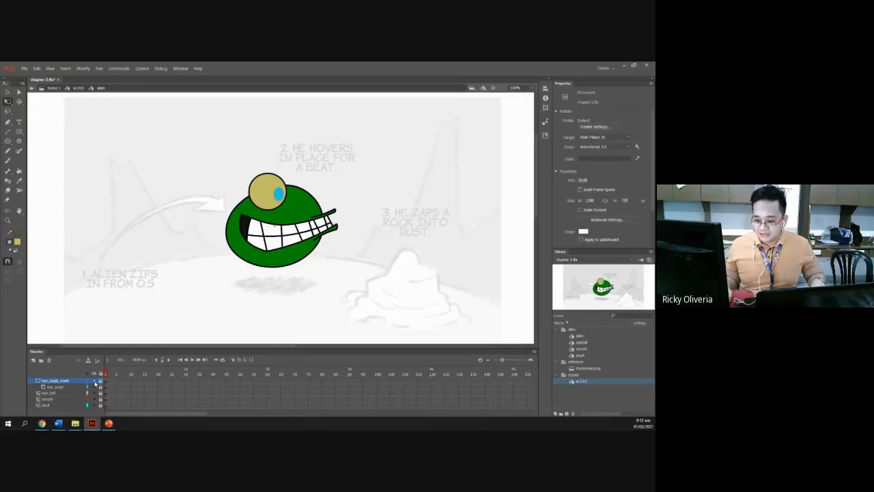
{"action": "left_click_drag", "start_coordinate": [88, 381], "coordinate": [87, 410]}
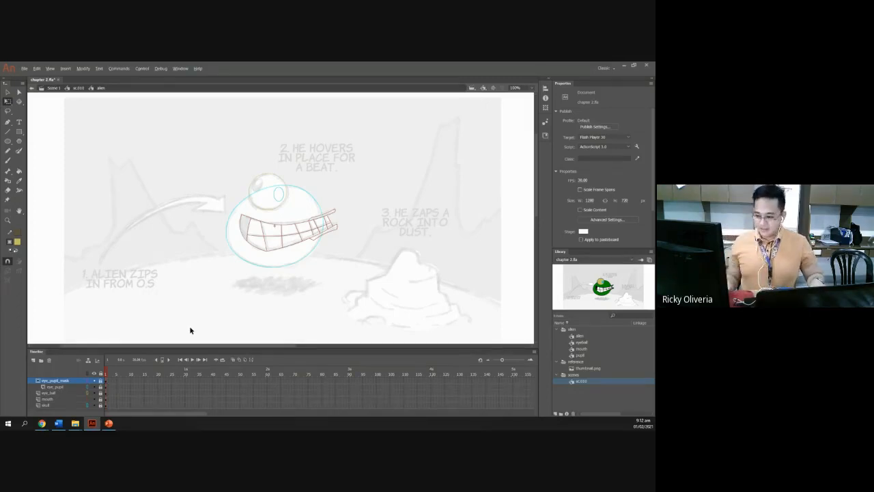
Step: Switch to PowerPoint and read slide 12 on moving the whole stack to position the pivot
{"action": "key", "text": "alt+Tab"}
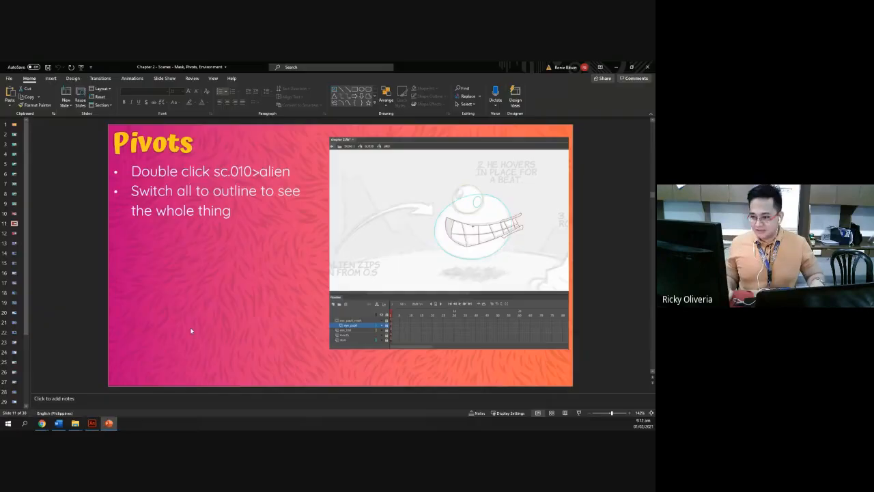
{"action": "left_click", "coordinate": [13, 233]}
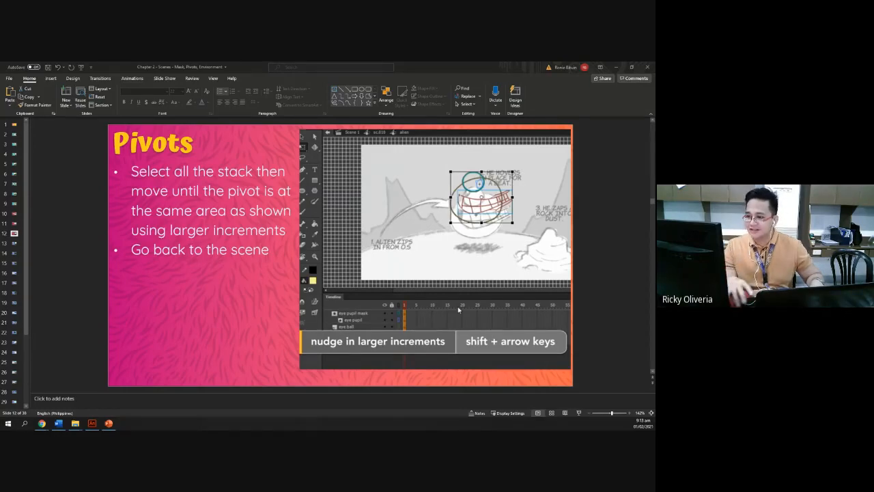
{"action": "key", "text": "alt+Tab"}
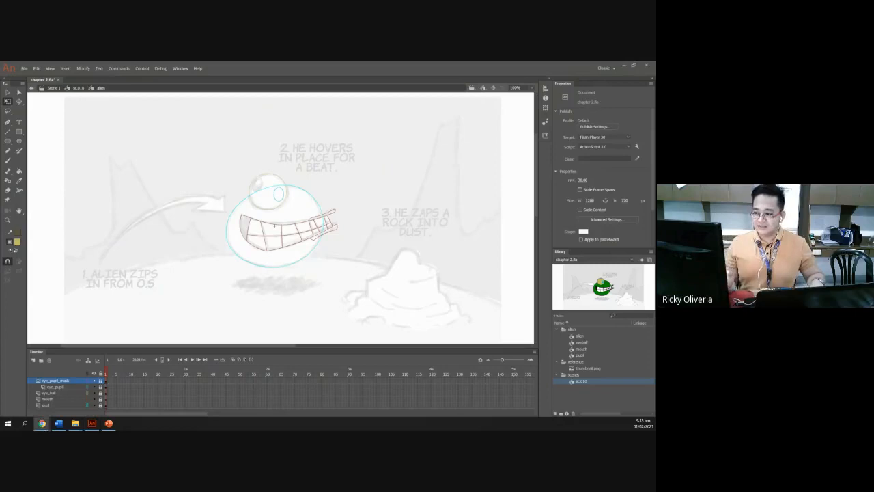
{"action": "key", "text": "alt+Tab"}
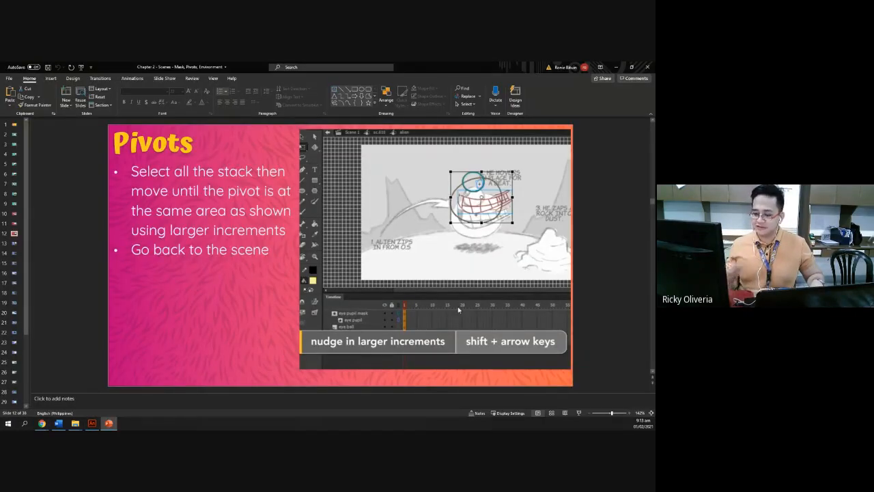
{"action": "key", "text": "alt+Tab"}
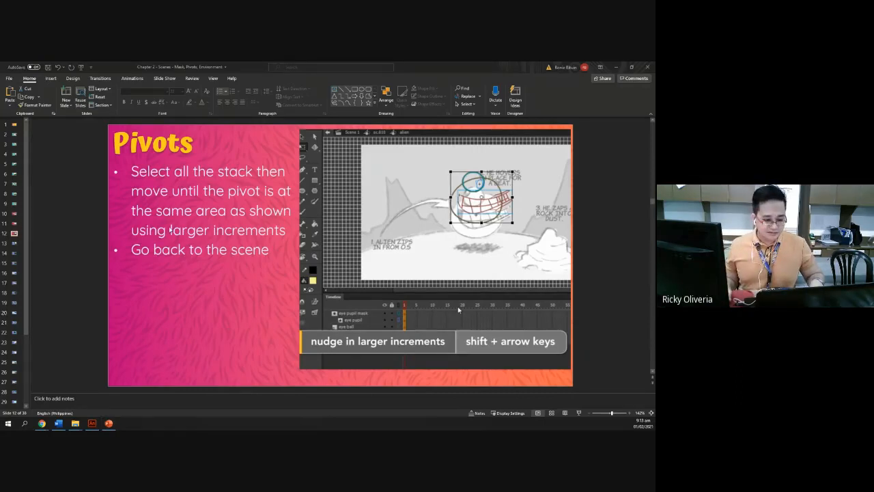
Step: Return to Adobe Animate, unlock all the alien's layers and select the artwork of the whole stack on frame 1
{"action": "key", "text": "alt+Tab"}
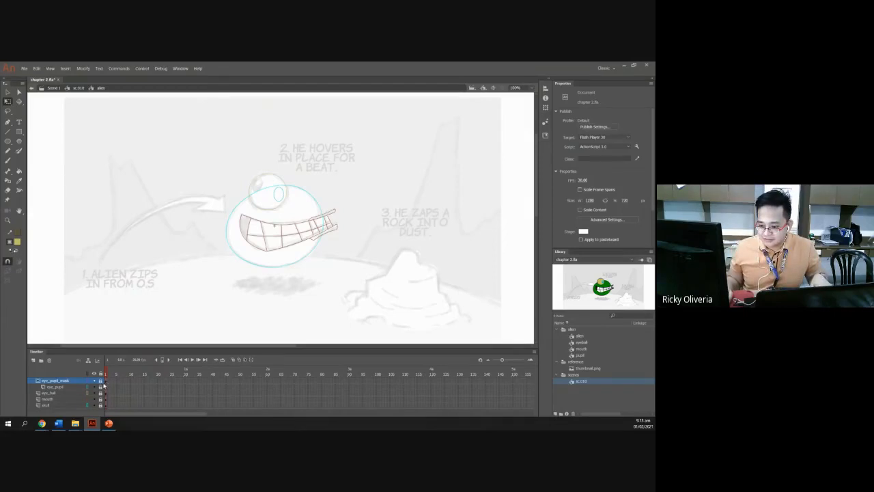
{"action": "left_click_drag", "start_coordinate": [102, 383], "coordinate": [109, 417]}
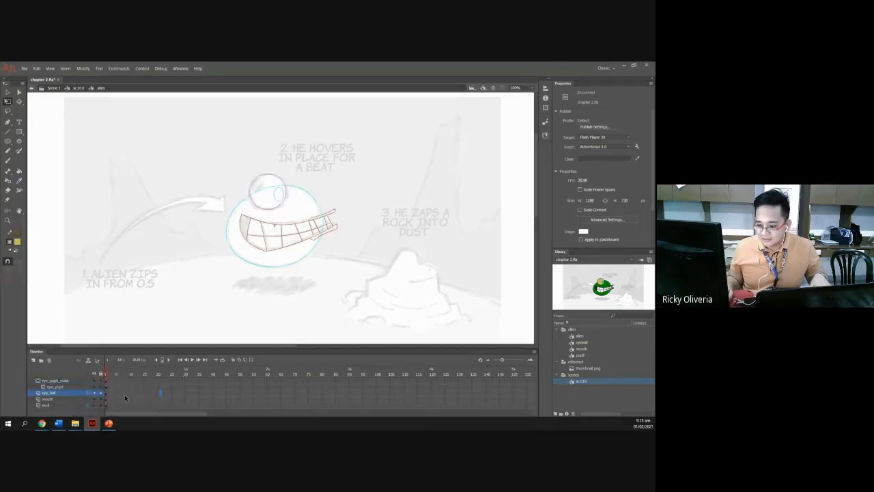
{"action": "left_click", "coordinate": [108, 392]}
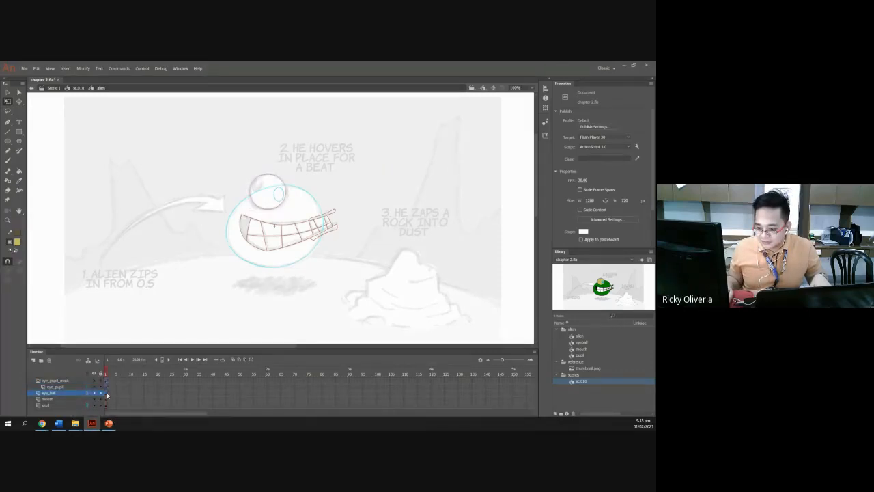
{"action": "left_click", "coordinate": [106, 400]}
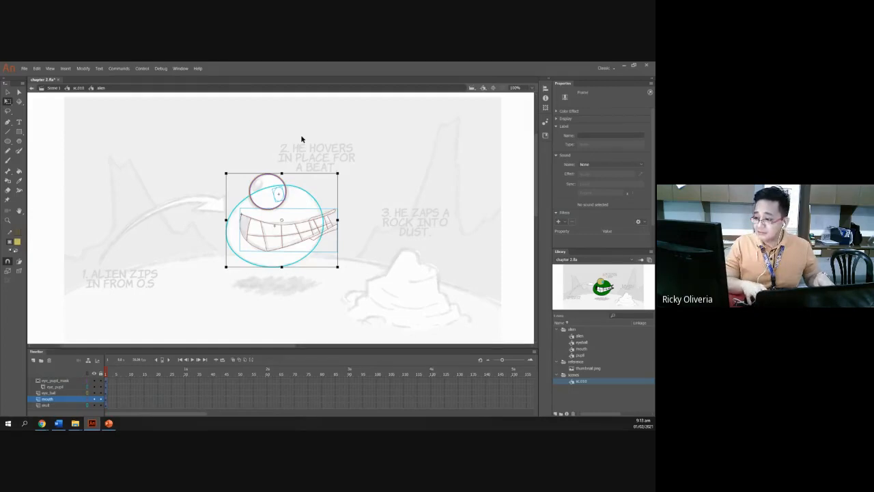
Step: Nudge the selected stack upward until the pivot sits low in the skull, below the alien's mouth
{"action": "key", "text": "Up"}
{"action": "key", "text": "Up"}
{"action": "key", "text": "Up"}
{"action": "key", "text": "Up"}
{"action": "key", "text": "Up"}
{"action": "key", "text": "Up"}
{"action": "key", "text": "Up"}
{"action": "key", "text": "Up"}
{"action": "key", "text": "Up"}
{"action": "key", "text": "Up"}
{"action": "key", "text": "Up"}
{"action": "key", "text": "Up"}
{"action": "key", "text": "Up"}
{"action": "key", "text": "Up"}
{"action": "key", "text": "Up"}
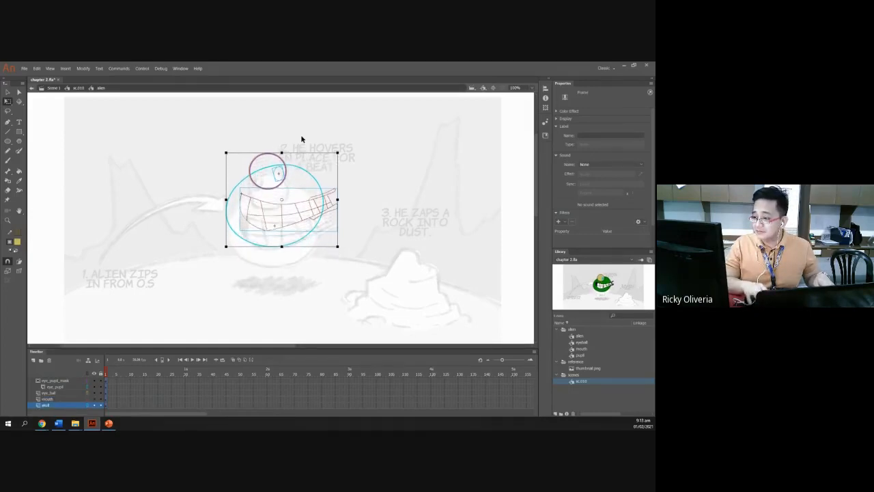
{"action": "key", "text": "Up"}
{"action": "key", "text": "Up"}
{"action": "key", "text": "Up"}
{"action": "key", "text": "Up"}
{"action": "key", "text": "Up"}
{"action": "key", "text": "Up"}
{"action": "key", "text": "Up"}
{"action": "key", "text": "Up"}
{"action": "key", "text": "Up"}
{"action": "key", "text": "Up"}
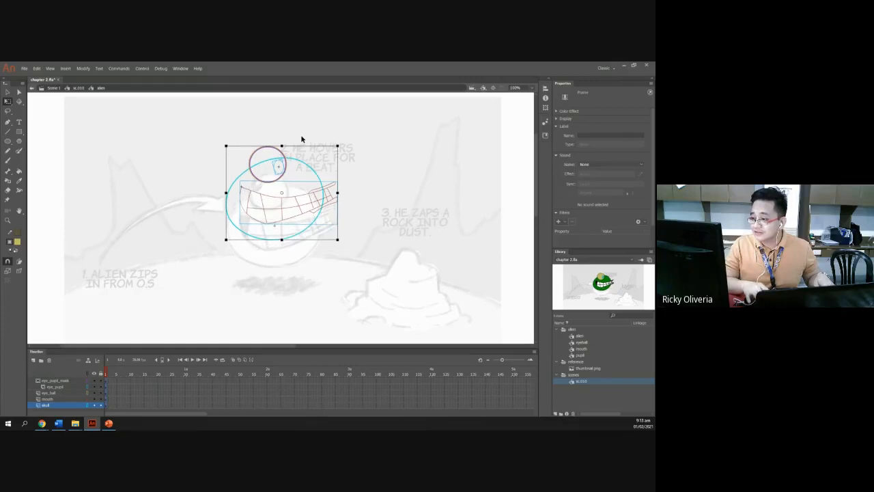
{"action": "key", "text": "shift+Up"}
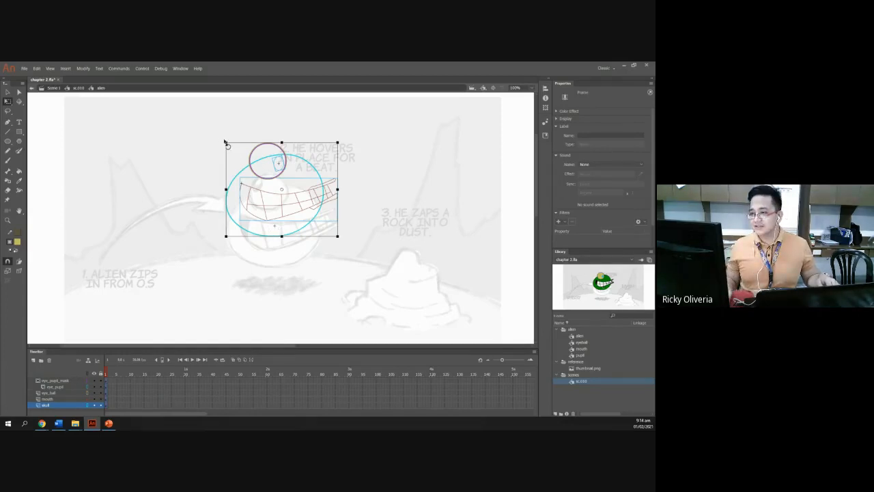
{"action": "mouse_move", "coordinate": [217, 142]}
{"action": "left_mouse_down"}
{"action": "mouse_move", "coordinate": [209, 150]}
{"action": "mouse_move", "coordinate": [223, 140]}
{"action": "left_mouse_up"}
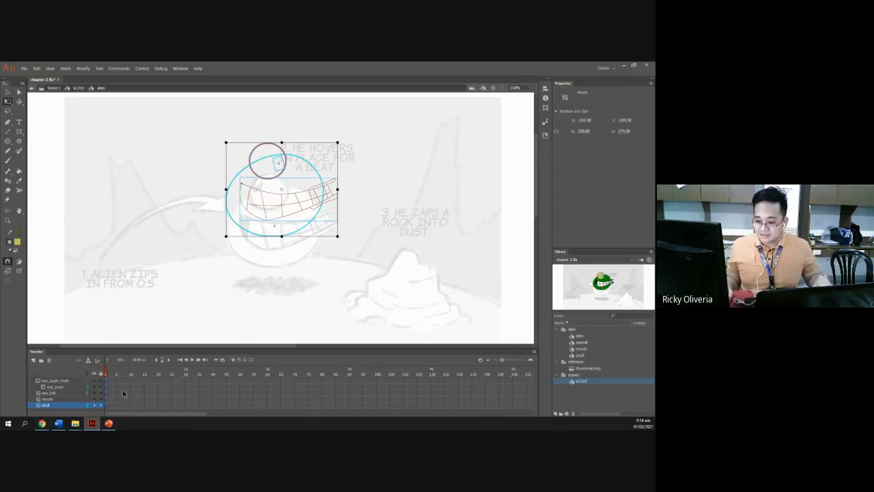
Step: Turn off outline display for all the alien's layers, check slide 12 in PowerPoint and go back to the sc.010 scene in Adobe Animate
{"action": "left_click_drag", "start_coordinate": [88, 381], "coordinate": [89, 407]}
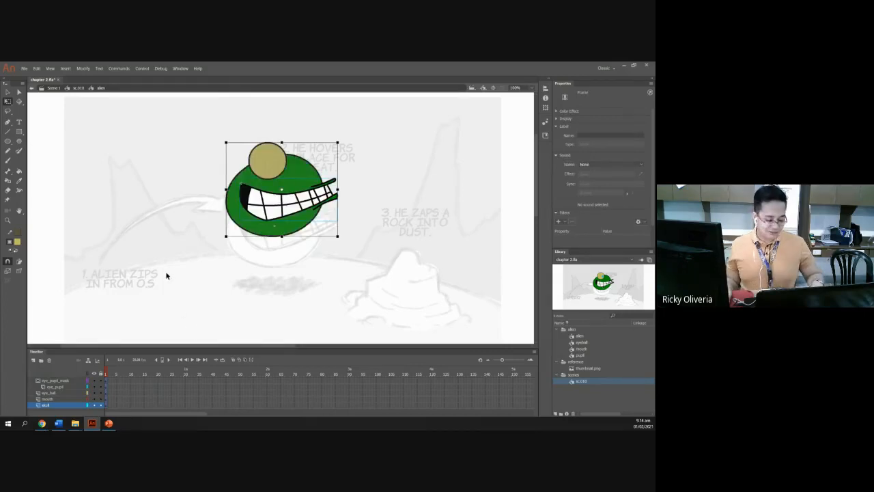
{"action": "key", "text": "alt+Tab"}
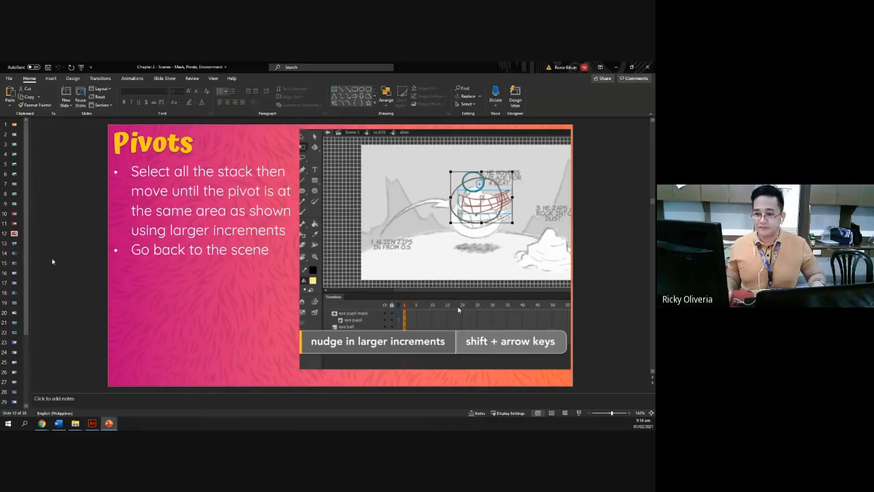
{"action": "key", "text": "alt+Tab"}
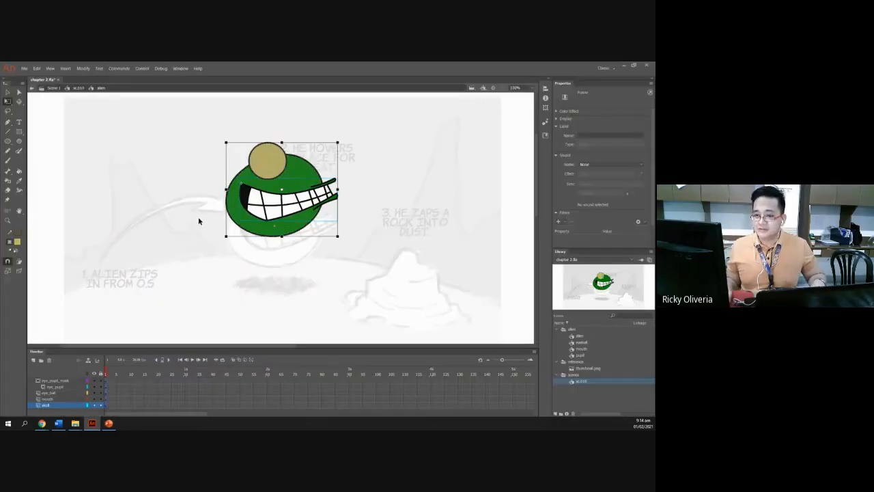
{"action": "left_click", "coordinate": [78, 88]}
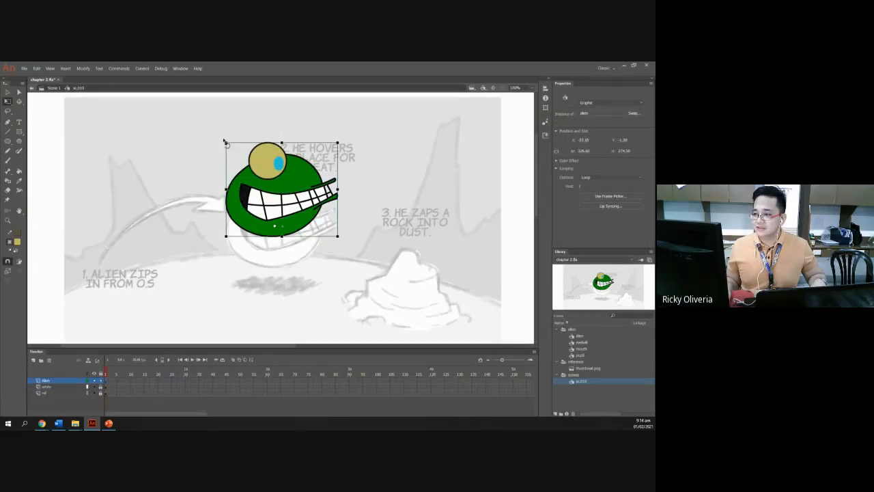
Step: Test the alien's pivot by rotating the instance clockwise, and undo the rotation
{"action": "left_click_drag", "start_coordinate": [228, 145], "coordinate": [276, 135]}
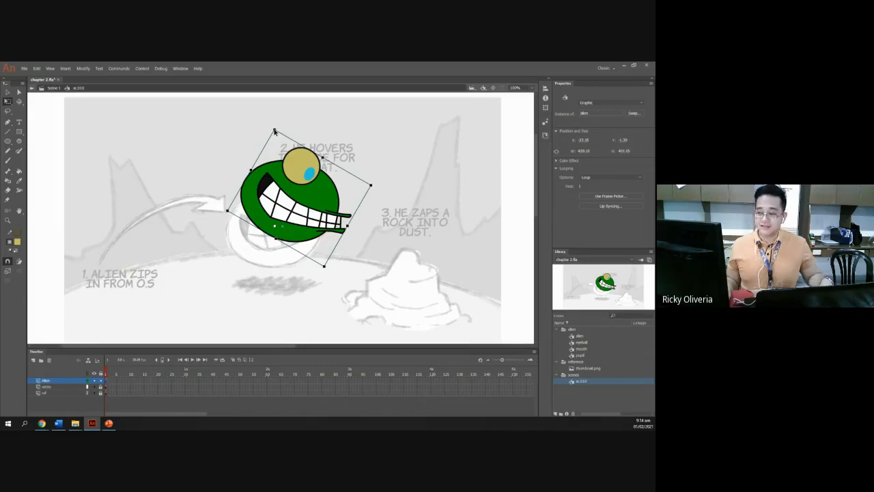
{"action": "key", "text": "ctrl+z"}
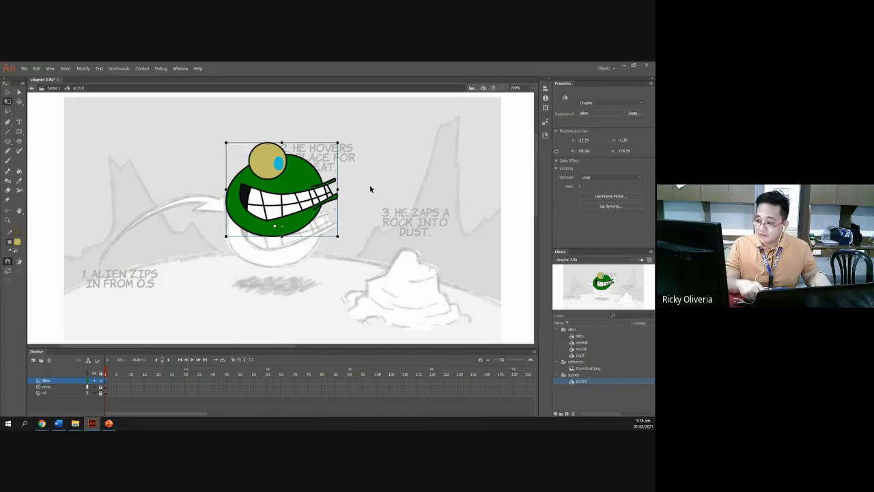
Step: Nudge the alien instance down over the reference sketch to a Y position of about 90.7 and deselect it
{"action": "key", "text": "Down"}
{"action": "key", "text": "Down"}
{"action": "key", "text": "Down"}
{"action": "key", "text": "Down"}
{"action": "key", "text": "Down"}
{"action": "key", "text": "Down"}
{"action": "key", "text": "Down"}
{"action": "key", "text": "Down"}
{"action": "key", "text": "Down"}
{"action": "key", "text": "Down"}
{"action": "key", "text": "Down"}
{"action": "key", "text": "Down"}
{"action": "key", "text": "Down"}
{"action": "key", "text": "Down"}
{"action": "key", "text": "Down"}
{"action": "key", "text": "Down"}
{"action": "key", "text": "Down"}
{"action": "key", "text": "Down"}
{"action": "key", "text": "Down"}
{"action": "key", "text": "Down"}
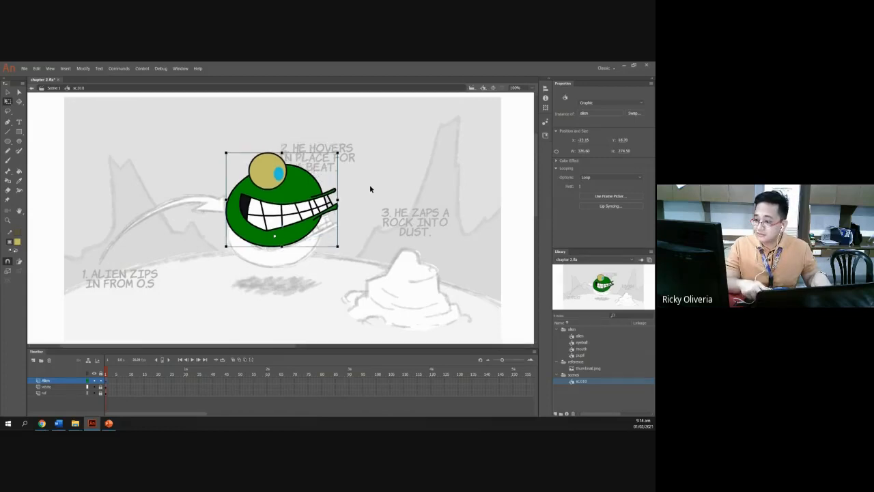
{"action": "key", "text": "Down"}
{"action": "key", "text": "Down"}
{"action": "key", "text": "Down"}
{"action": "key", "text": "Down"}
{"action": "key", "text": "Down"}
{"action": "key", "text": "Down"}
{"action": "key", "text": "Down"}
{"action": "key", "text": "Down"}
{"action": "key", "text": "Down"}
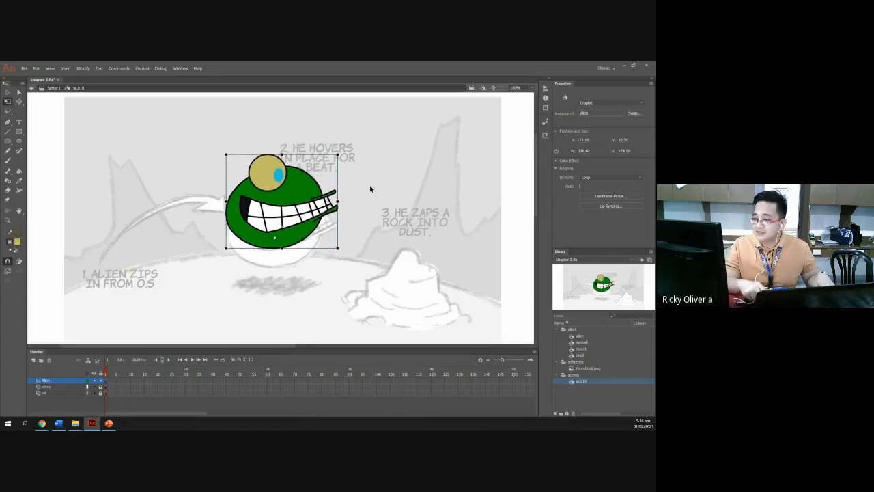
{"action": "key", "text": "Down"}
{"action": "key", "text": "Down"}
{"action": "key", "text": "Down"}
{"action": "key", "text": "Down"}
{"action": "key", "text": "Down"}
{"action": "key", "text": "Down"}
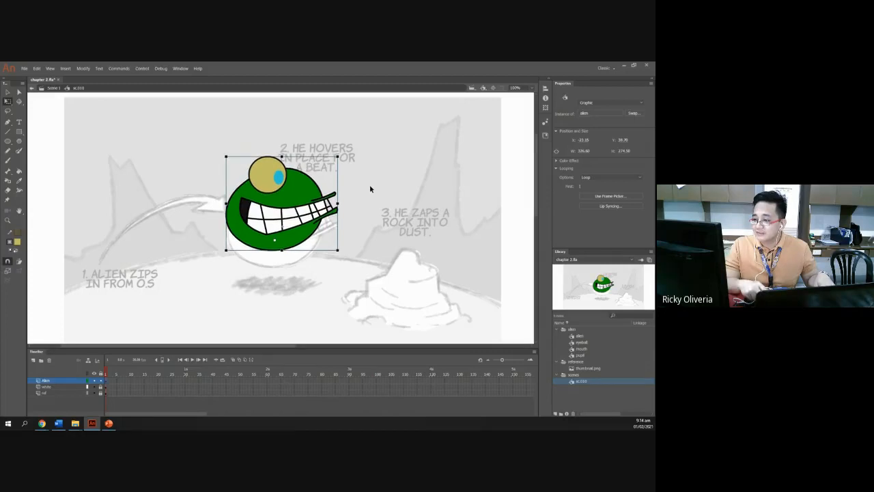
{"action": "key", "text": "Down"}
{"action": "key", "text": "Down"}
{"action": "key", "text": "Down"}
{"action": "key", "text": "Down"}
{"action": "key", "text": "Down"}
{"action": "key", "text": "Down"}
{"action": "key", "text": "Down"}
{"action": "key", "text": "Down"}
{"action": "key", "text": "Down"}
{"action": "key", "text": "Down"}
{"action": "key", "text": "Down"}
{"action": "key", "text": "Down"}
{"action": "key", "text": "Down"}
{"action": "key", "text": "Down"}
{"action": "key", "text": "Down"}
{"action": "key", "text": "Down"}
{"action": "key", "text": "Down"}
{"action": "key", "text": "Down"}
{"action": "key", "text": "Down"}
{"action": "key", "text": "Down"}
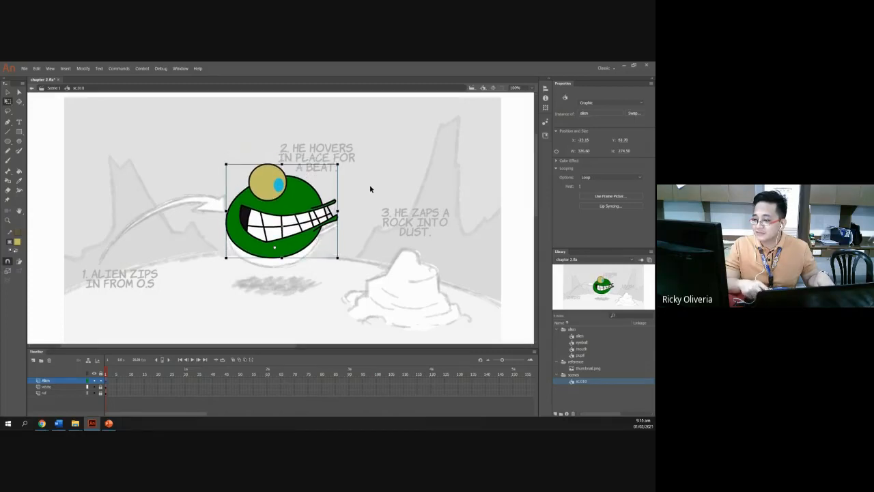
{"action": "key", "text": "Down"}
{"action": "key", "text": "Down"}
{"action": "key", "text": "Down"}
{"action": "key", "text": "Down"}
{"action": "key", "text": "Down"}
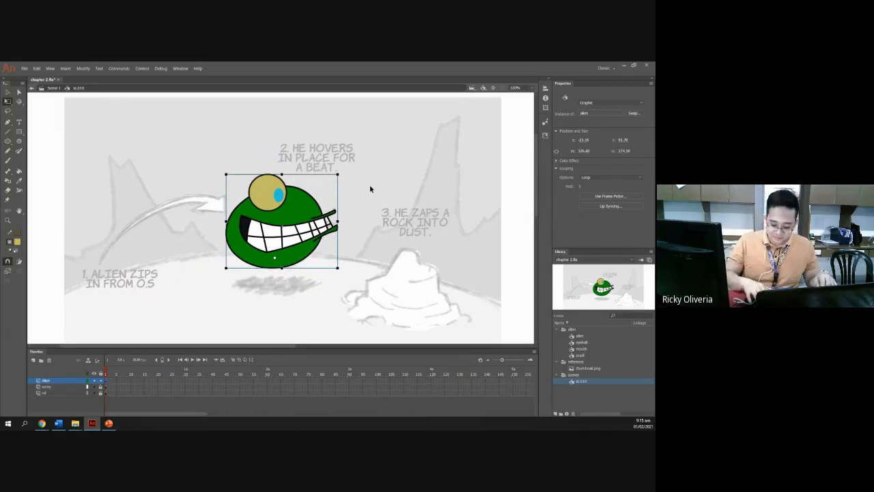
{"action": "key", "text": "Up"}
{"action": "key", "text": "Up"}
{"action": "key", "text": "Up"}
{"action": "key", "text": "Up"}
{"action": "key", "text": "Up"}
{"action": "key", "text": "Up"}
{"action": "key", "text": "Up"}
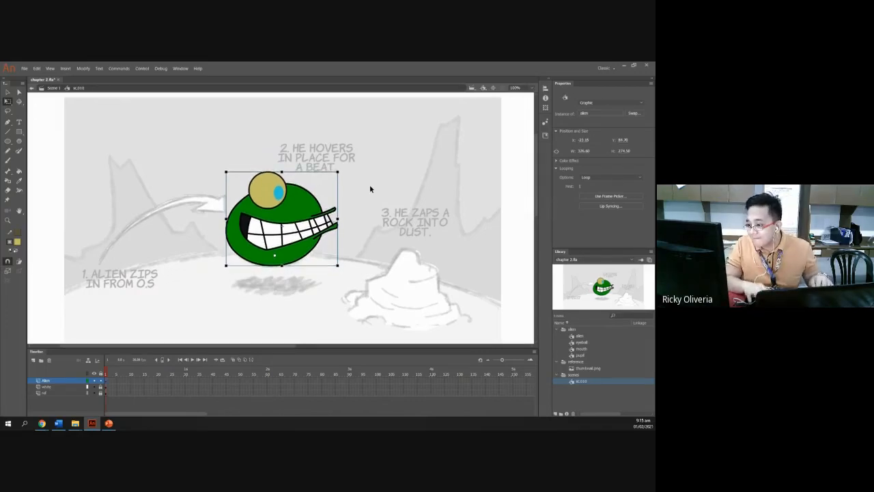
{"action": "key", "text": "Down"}
{"action": "key", "text": "Down"}
{"action": "key", "text": "Down"}
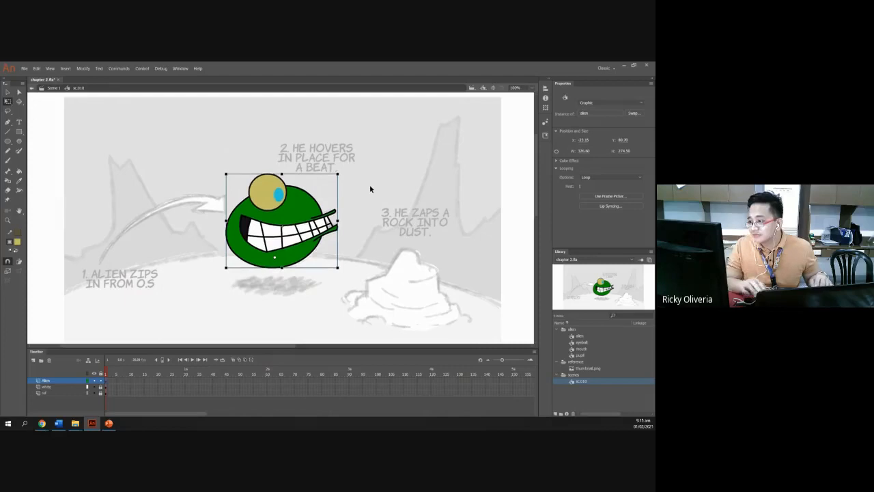
{"action": "left_click", "coordinate": [401, 177]}
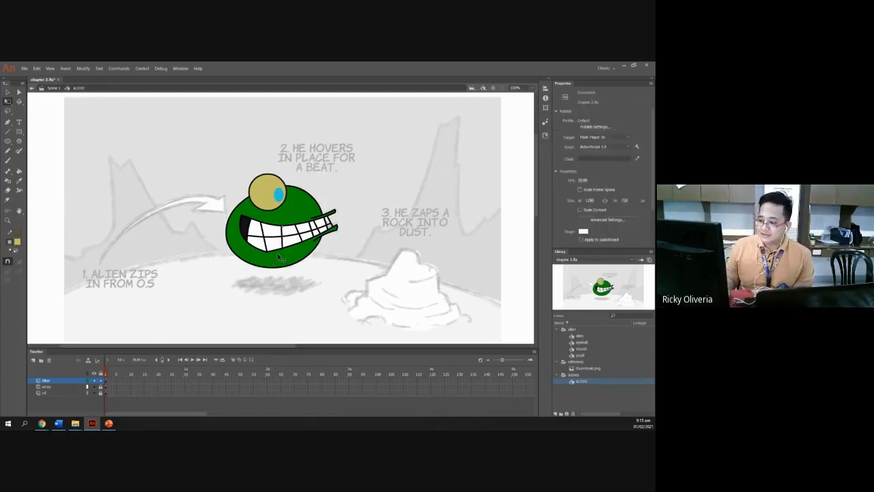
Step: Rotate the repositioned alien clockwise twice to demonstrate its low pivot, undo both rotations and deselect it
{"action": "left_click", "coordinate": [287, 225]}
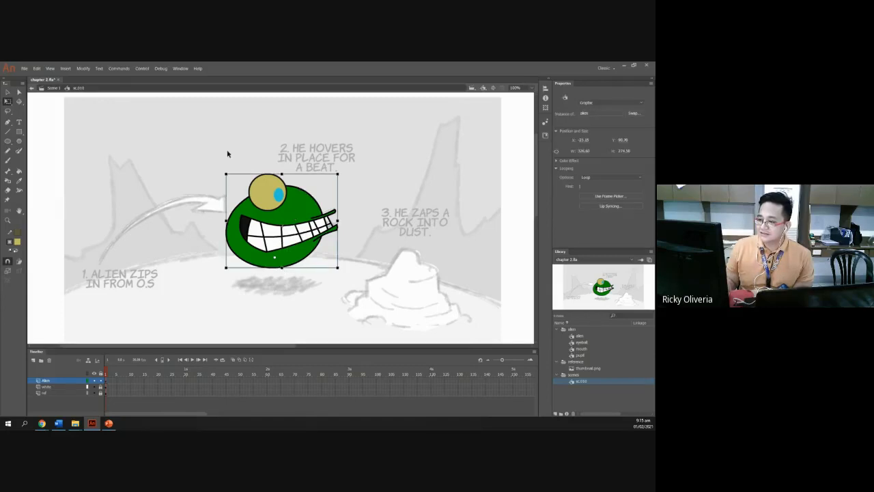
{"action": "mouse_move", "coordinate": [226, 172]}
{"action": "left_mouse_down"}
{"action": "mouse_move", "coordinate": [187, 178]}
{"action": "mouse_move", "coordinate": [286, 174]}
{"action": "mouse_move", "coordinate": [198, 173]}
{"action": "mouse_move", "coordinate": [175, 193]}
{"action": "mouse_move", "coordinate": [239, 181]}
{"action": "left_mouse_up"}
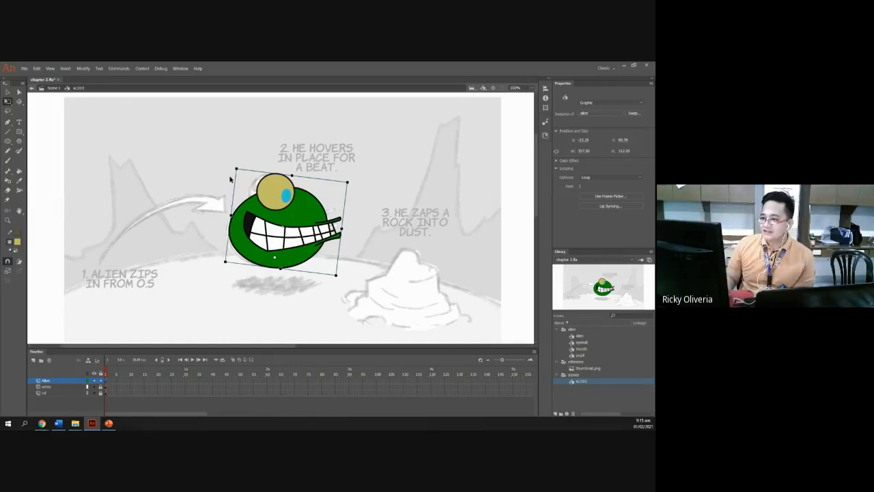
{"action": "left_click_drag", "start_coordinate": [235, 170], "coordinate": [280, 168]}
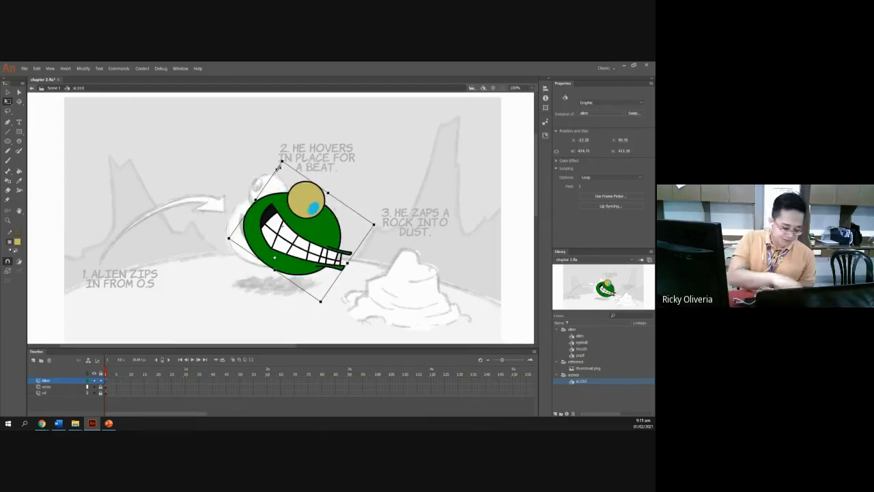
{"action": "key", "text": "ctrl+z"}
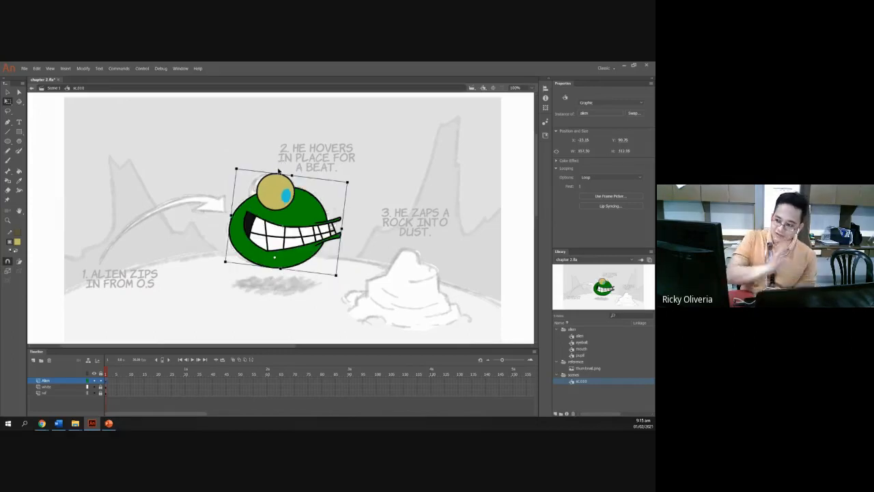
{"action": "key", "text": "ctrl+z"}
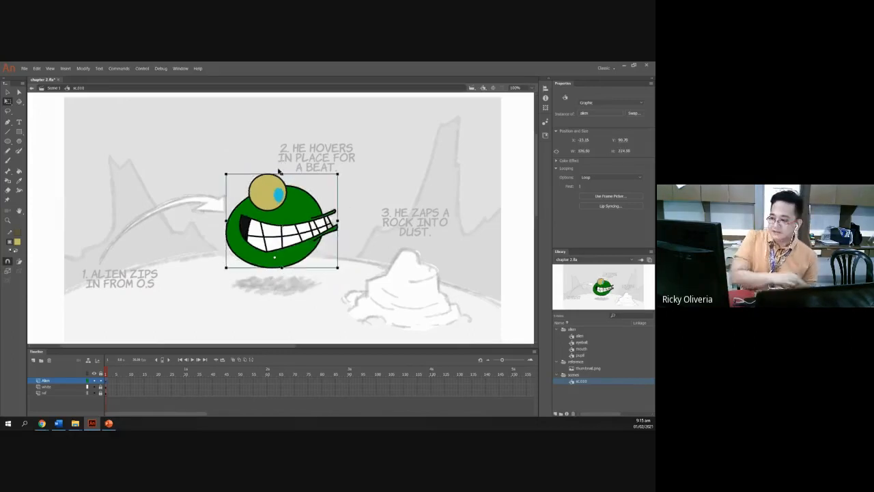
{"action": "left_click", "coordinate": [286, 149]}
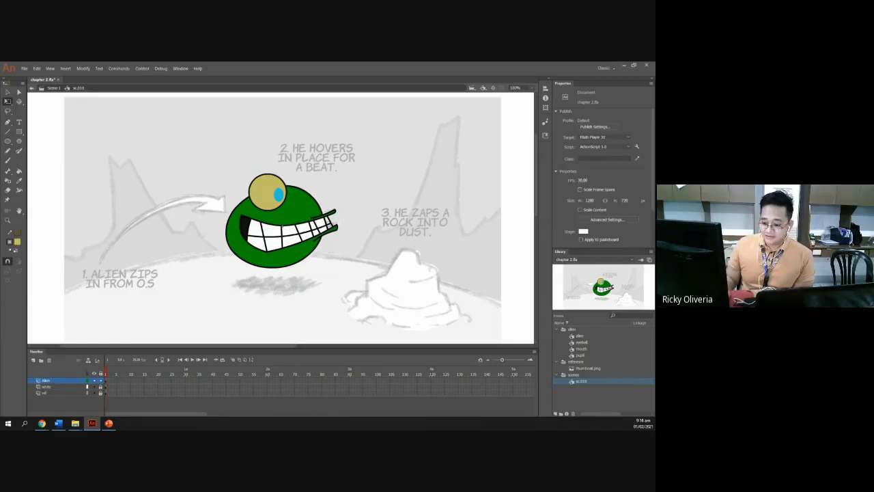
Step: Switch to PowerPoint and read slide 13 on hiding the alien, showing white and adding four layers for the environment
{"action": "left_click", "coordinate": [108, 424]}
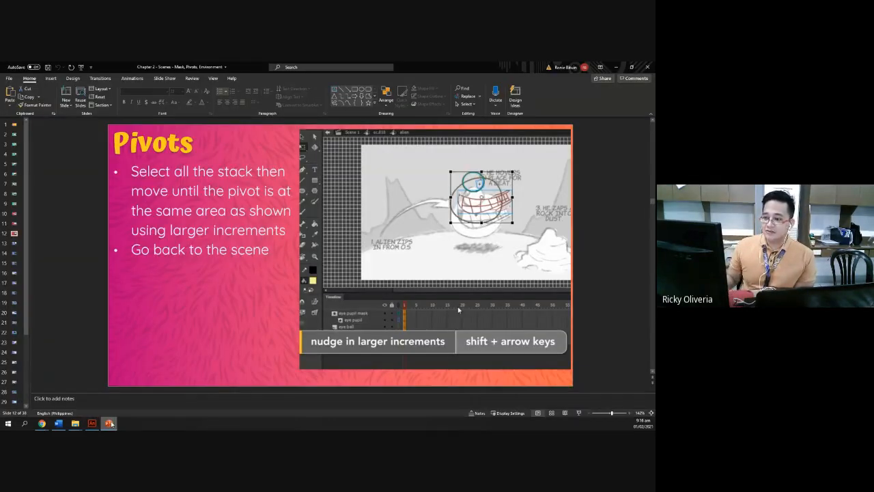
{"action": "scroll", "coordinate": [459, 310], "scroll_direction": "down", "scroll_amount": 1}
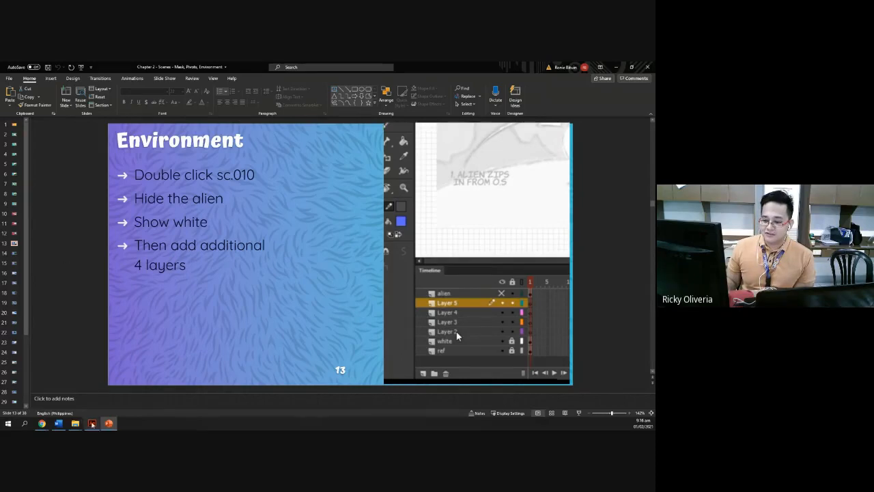
{"action": "left_click", "coordinate": [91, 423]}
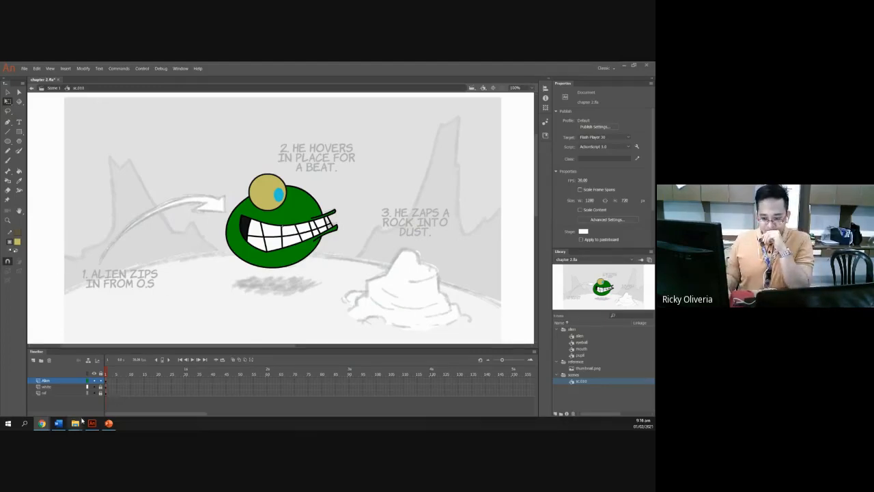
{"action": "mouse_move", "coordinate": [92, 421]}
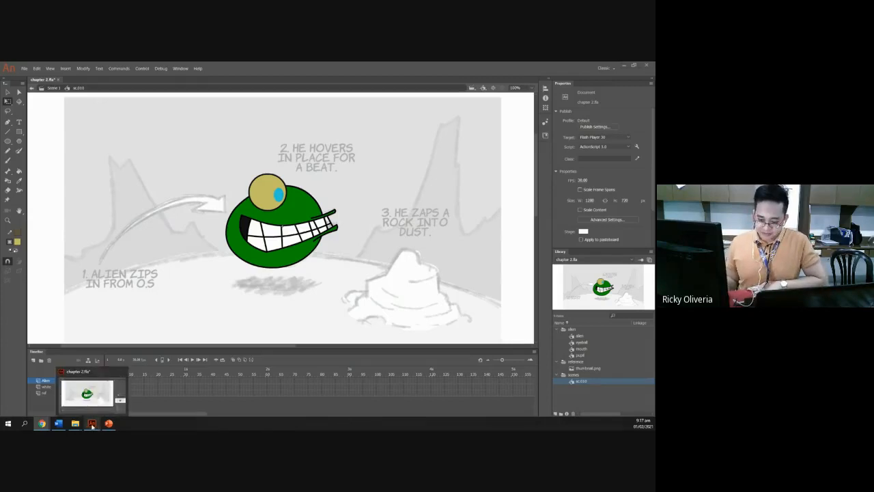
{"action": "left_click", "coordinate": [109, 423]}
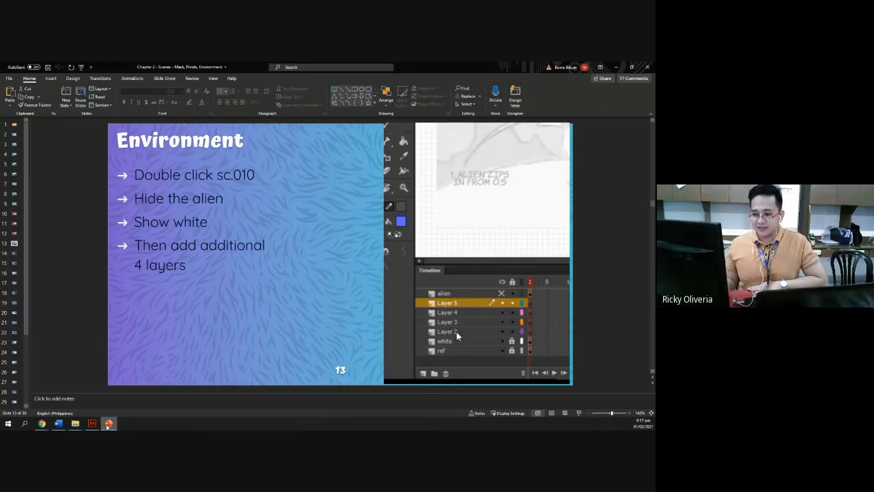
Step: Return to Adobe Animate and, in sc.010, lock the Alien layer and hide it
{"action": "left_click", "coordinate": [107, 425]}
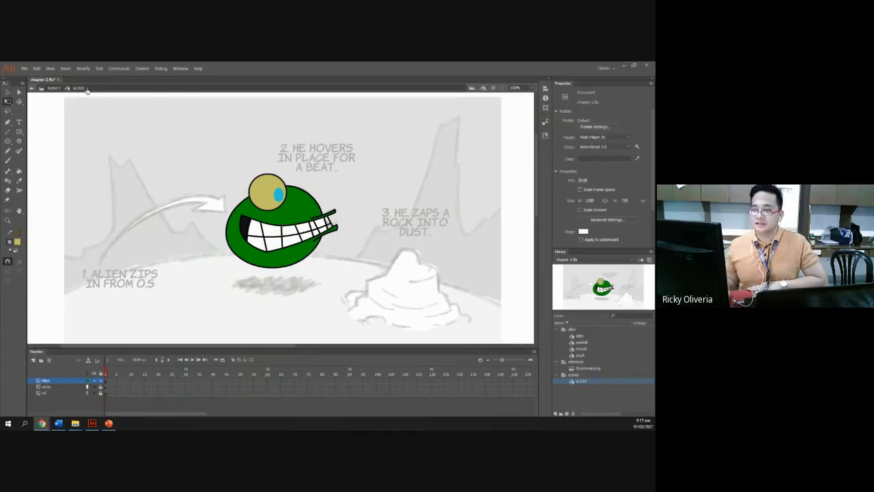
{"action": "left_click", "coordinate": [572, 383]}
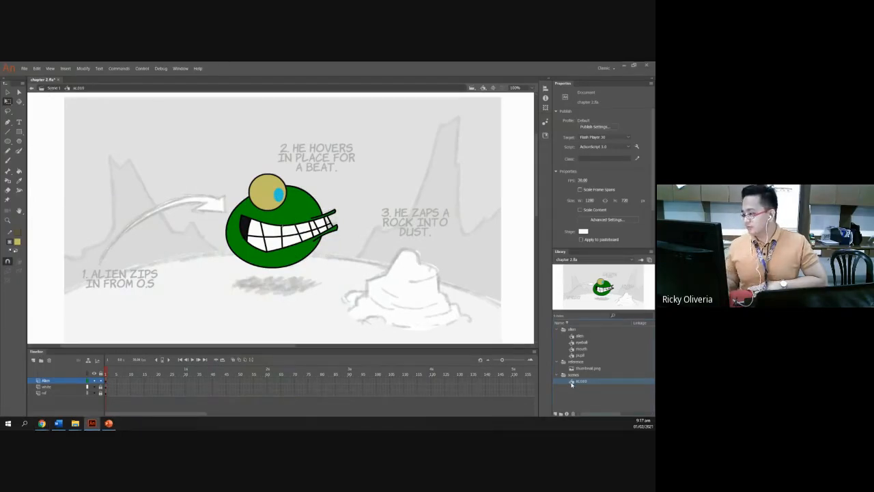
{"action": "left_click", "coordinate": [298, 226]}
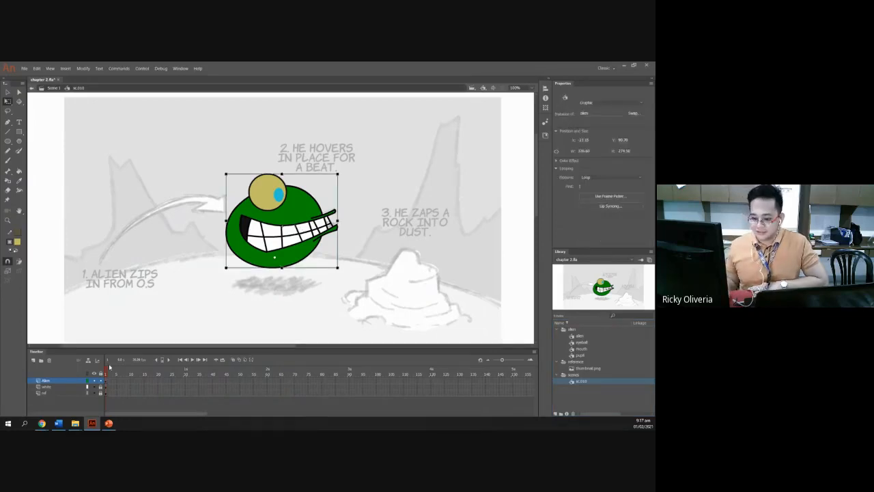
{"action": "left_click", "coordinate": [101, 384]}
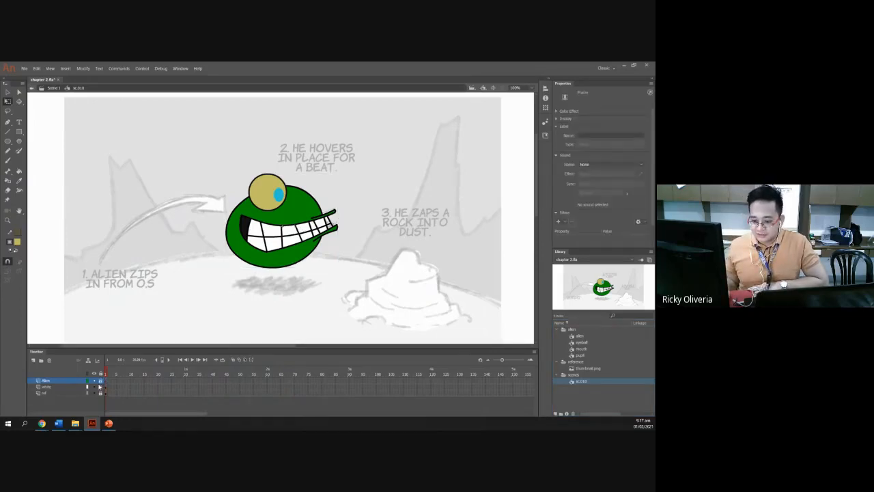
{"action": "left_click", "coordinate": [99, 381]}
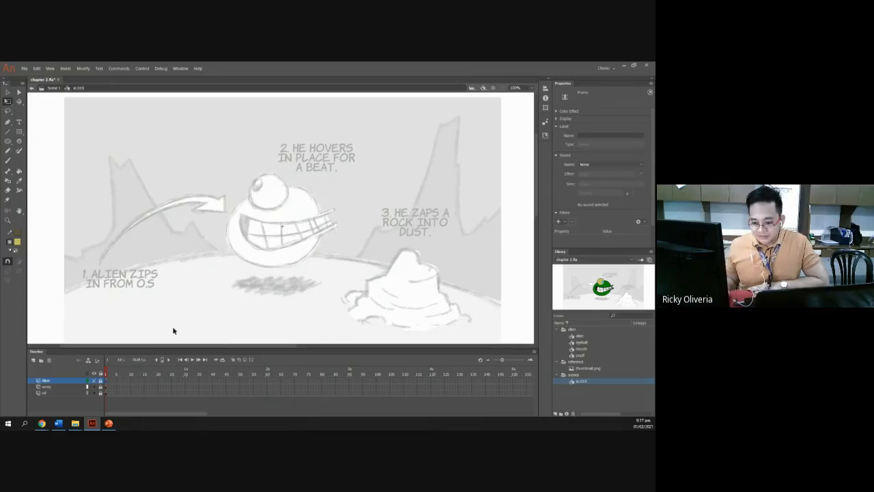
Step: Toggle the white layer's visibility off and on to compare the faded and full-strength reference sketch, leaving the layer shown
{"action": "left_click", "coordinate": [95, 387]}
{"action": "left_click", "coordinate": [95, 386]}
{"action": "left_click", "coordinate": [95, 387]}
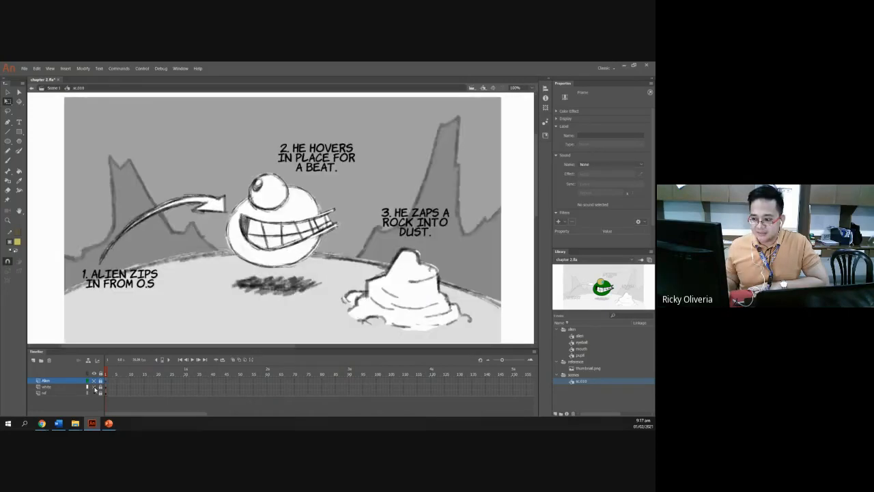
{"action": "left_click", "coordinate": [95, 387]}
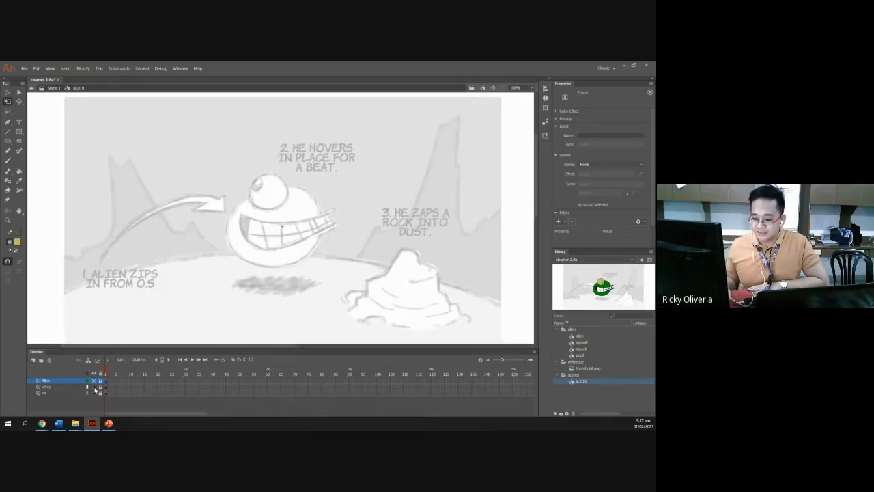
{"action": "left_click", "coordinate": [95, 386]}
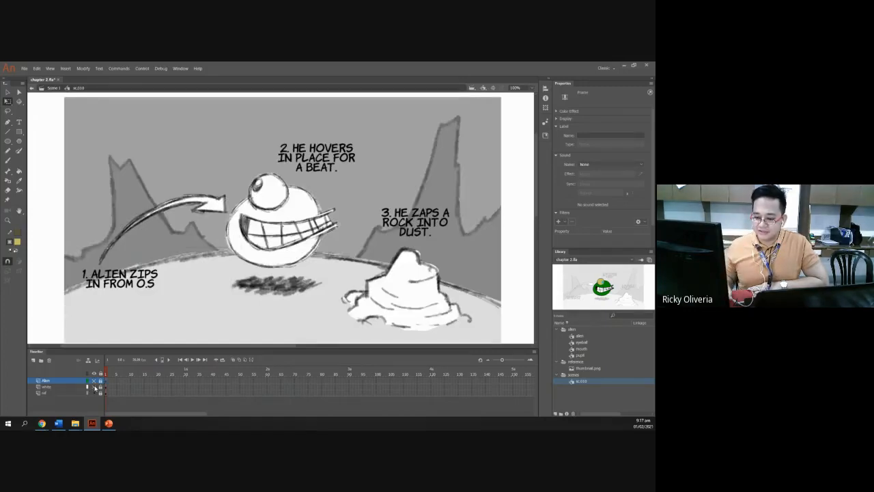
{"action": "left_click", "coordinate": [95, 386]}
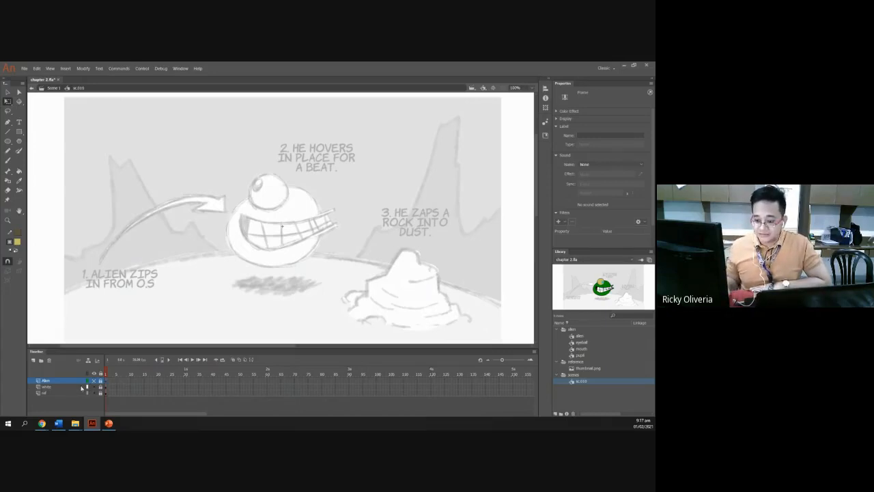
Step: Check the layer instructions on PowerPoint slide 13 and add four new layers directly above the white layer in Animate
{"action": "left_click", "coordinate": [81, 387]}
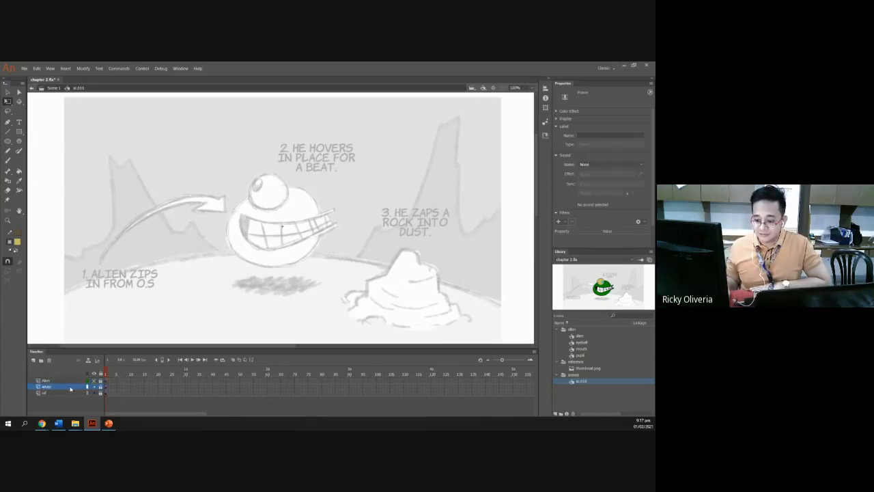
{"action": "left_click", "coordinate": [109, 424]}
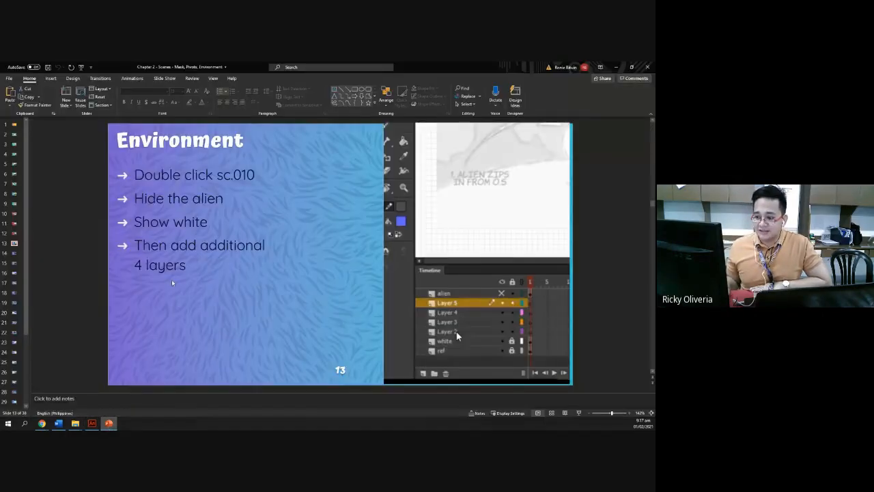
{"action": "left_click", "coordinate": [111, 423]}
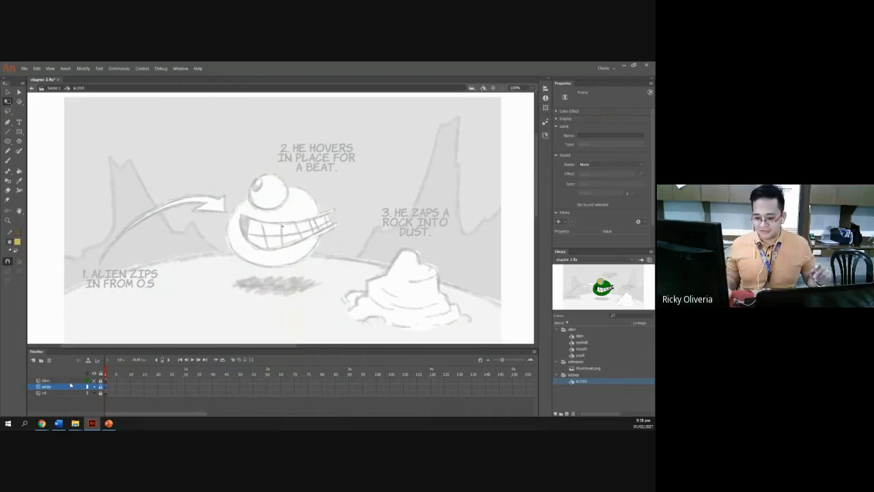
{"action": "left_click", "coordinate": [32, 360]}
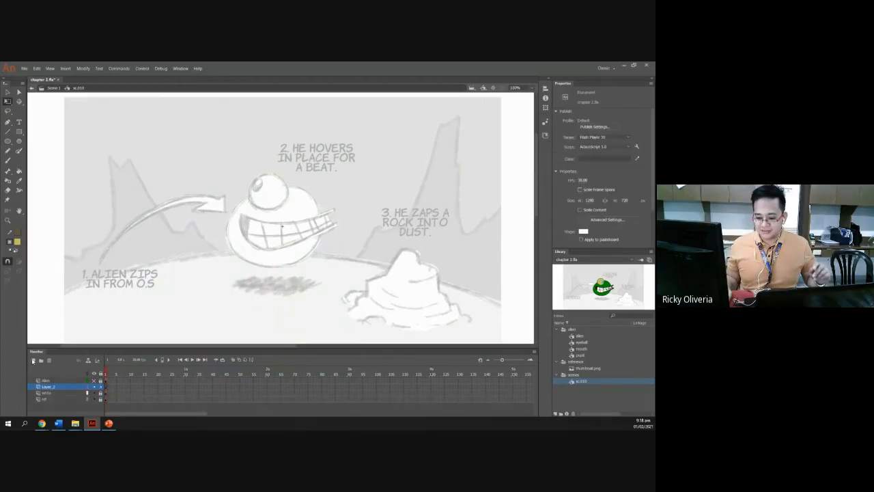
{"action": "left_click", "coordinate": [32, 360]}
{"action": "left_click", "coordinate": [33, 361]}
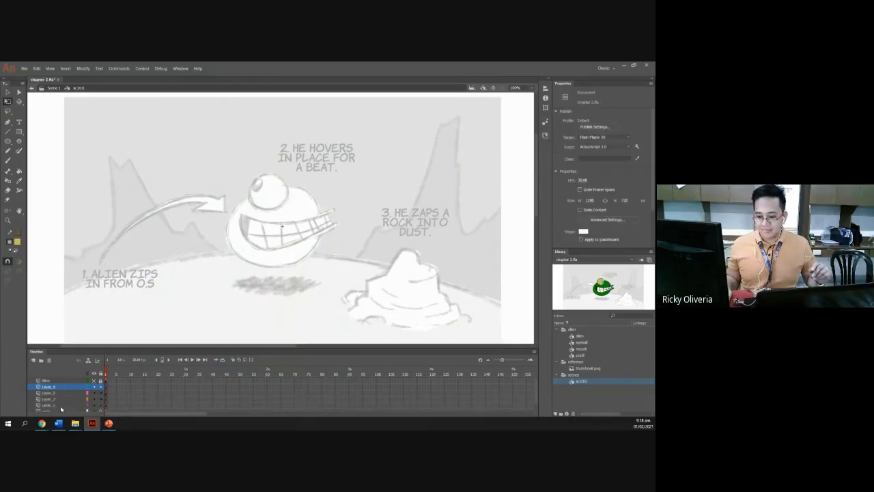
Step: Read PowerPoint slide 14 for the new layer names and, in Animate, rename the layer directly above white as sky
{"action": "left_click", "coordinate": [109, 423]}
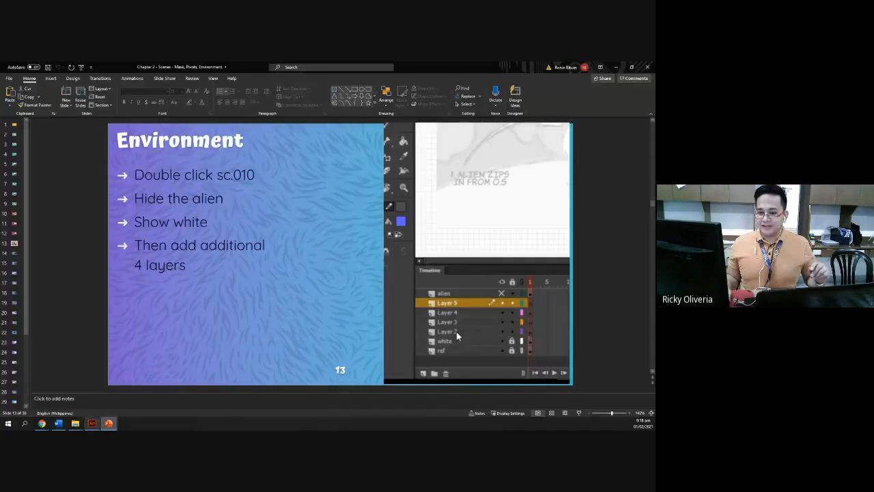
{"action": "left_click", "coordinate": [14, 255]}
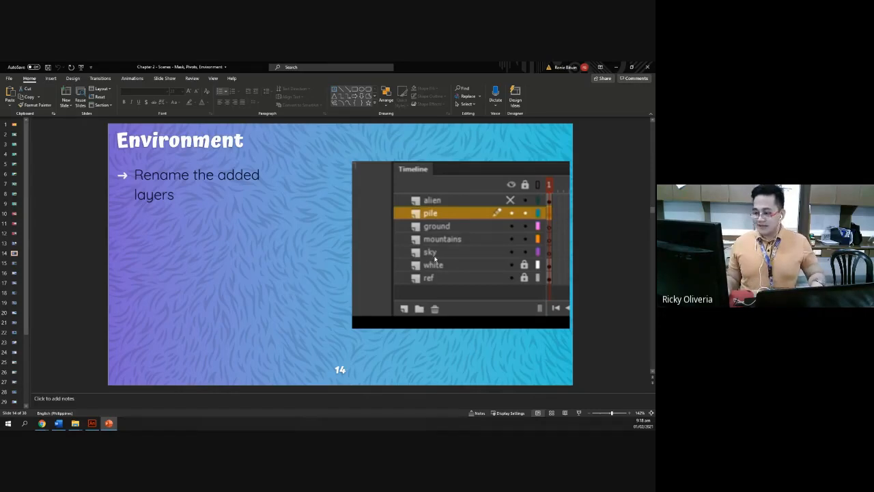
{"action": "key", "text": "alt+Tab"}
{"action": "scroll", "coordinate": [63, 406], "scroll_direction": "down", "scroll_amount": 1}
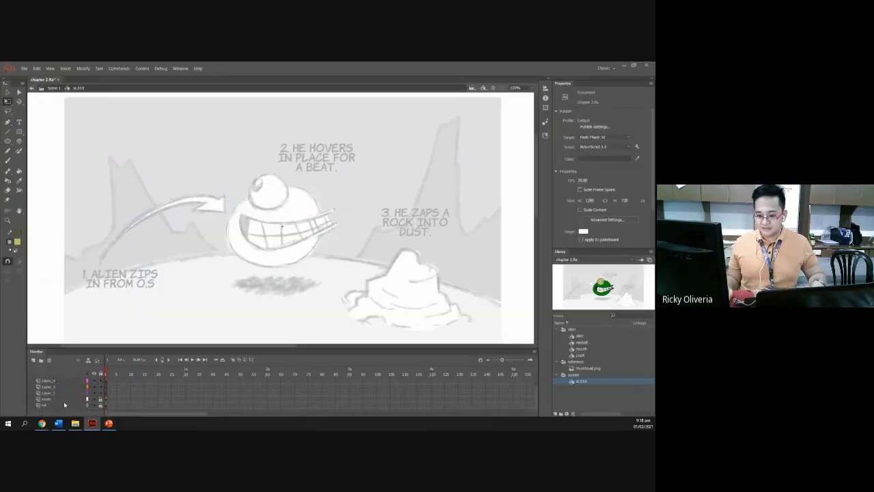
{"action": "double_click", "coordinate": [55, 394]}
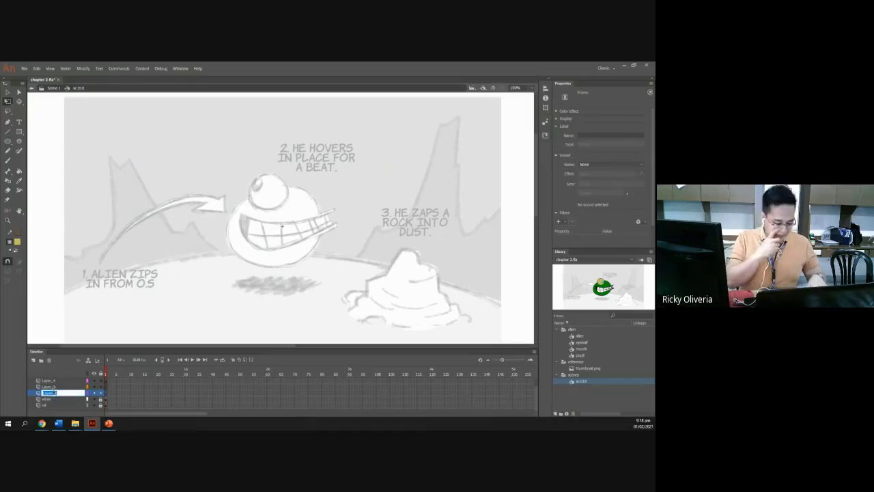
{"action": "type", "text": "b"}
{"action": "key", "text": "Return"}
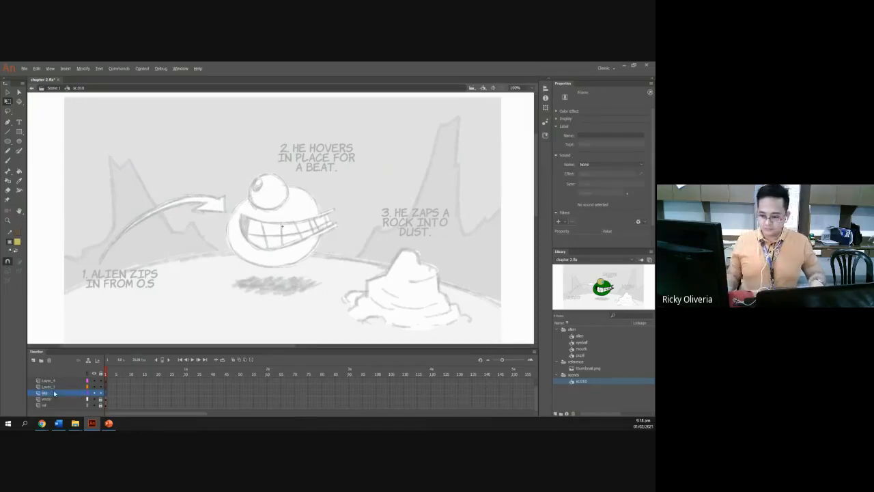
Step: Recheck the layer list in PowerPoint and, back in Animate, rename the layer above sky as mountains
{"action": "key", "text": "alt+Tab"}
{"action": "key", "text": "alt+Tab"}
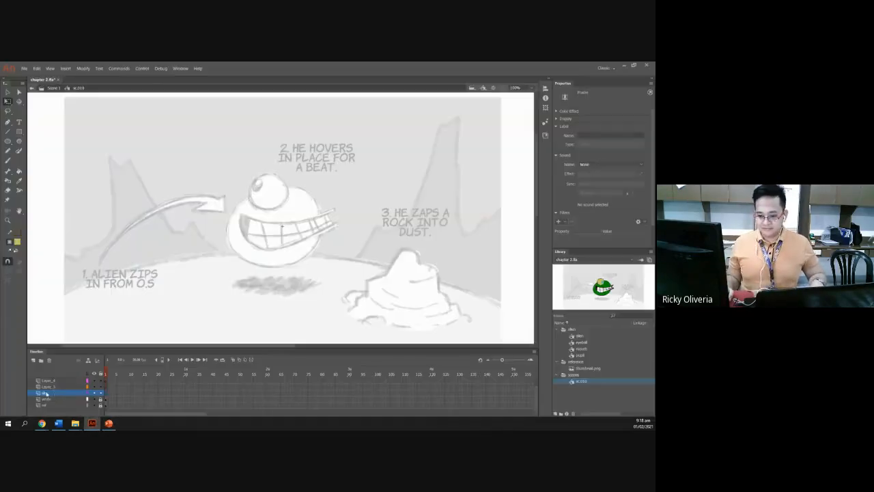
{"action": "double_click", "coordinate": [46, 387]}
{"action": "type", "text": "mountains"}
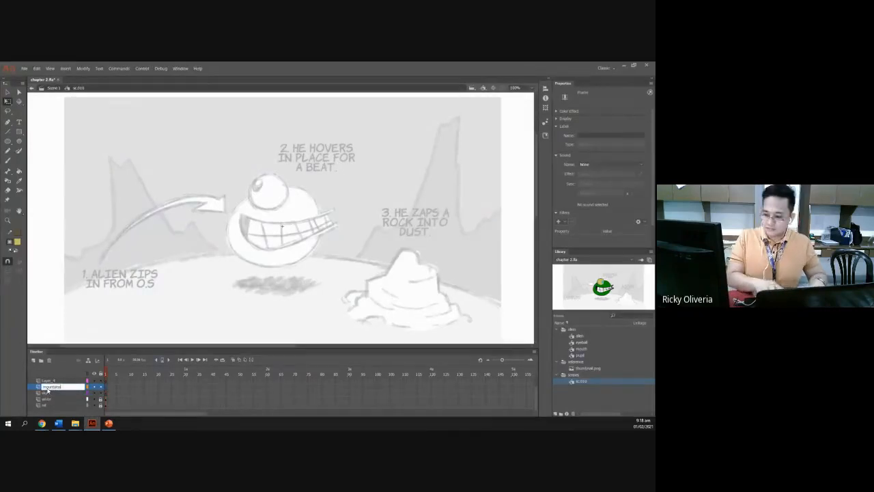
{"action": "key", "text": "Return"}
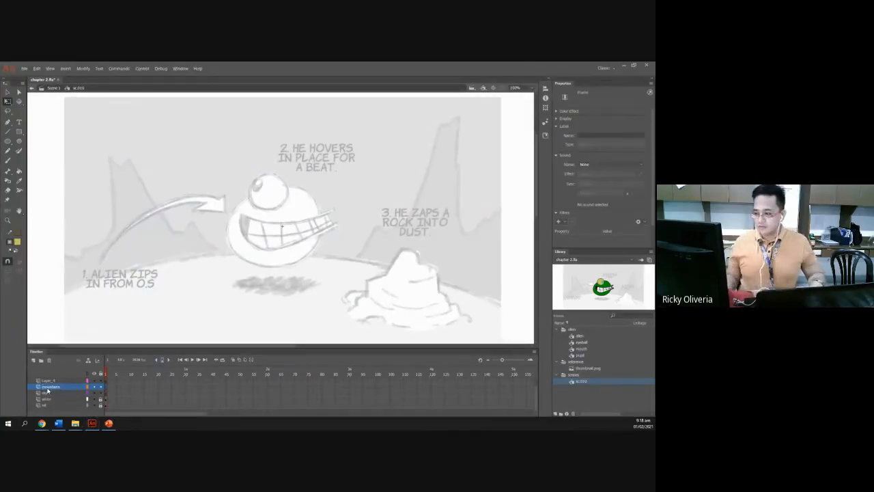
Step: Consult the PowerPoint layer list again and, in Animate, rename the layer above mountains as ground
{"action": "key", "text": "alt+Tab"}
{"action": "key", "text": "alt+Tab"}
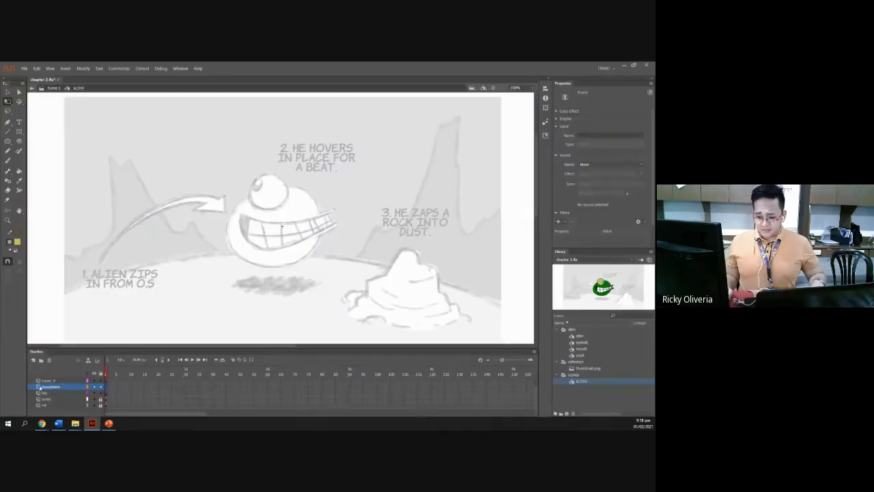
{"action": "double_click", "coordinate": [53, 381]}
{"action": "double_click", "coordinate": [53, 380]}
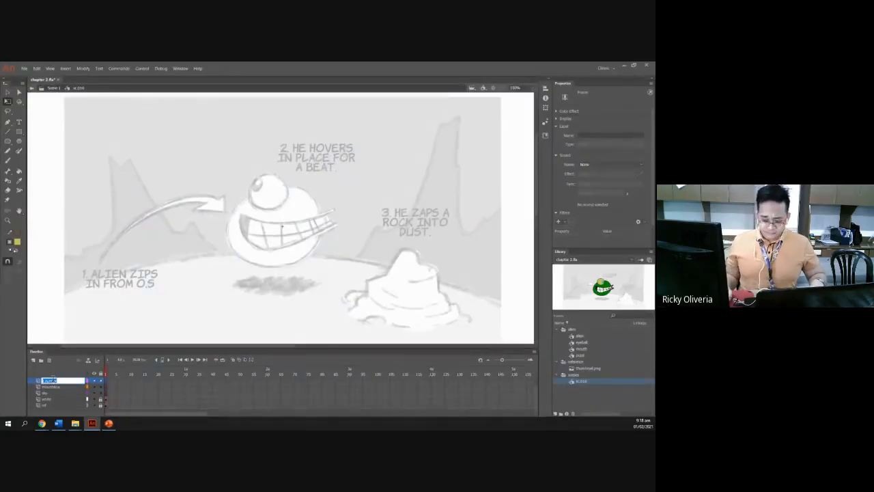
{"action": "type", "text": "ground"}
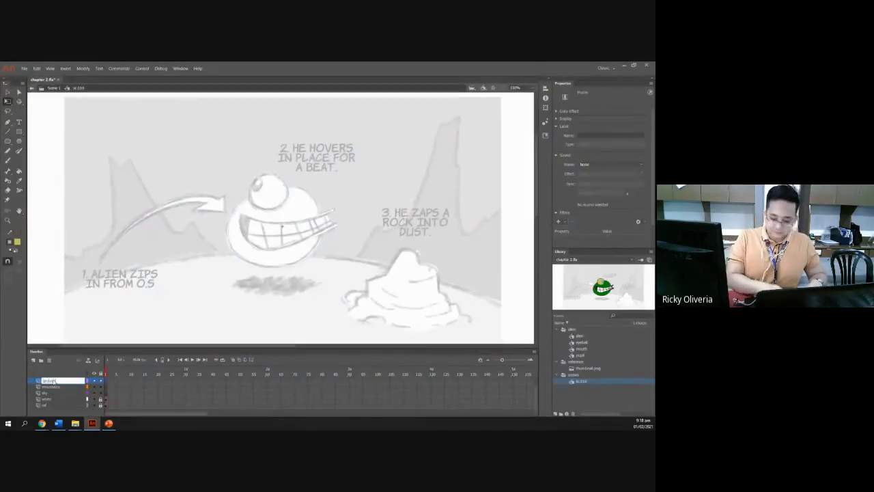
{"action": "key", "text": "Return"}
Step: Look up the last layer name in PowerPoint and, in Animate, rename the layer between Alien and ground as pile
{"action": "key", "text": "alt+Tab"}
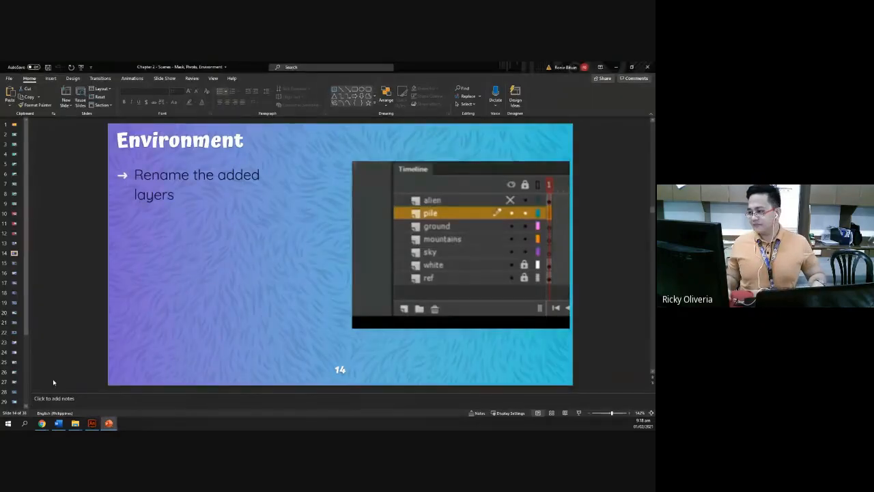
{"action": "key", "text": "alt+Tab"}
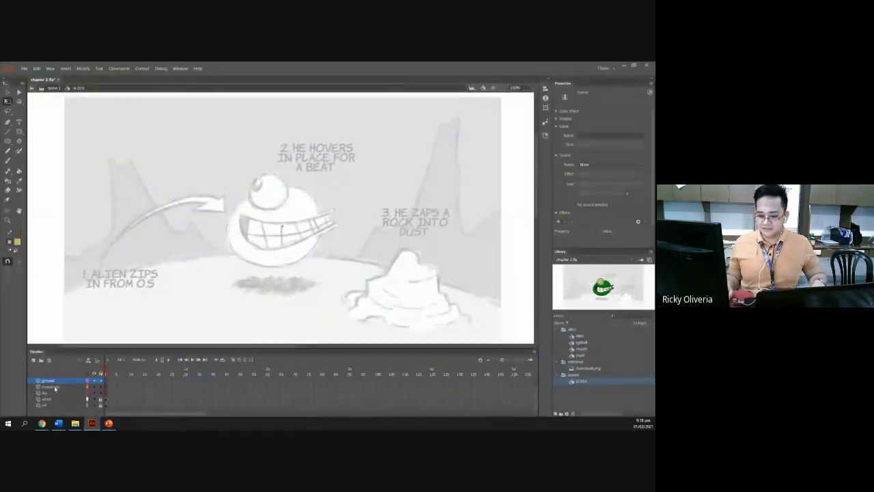
{"action": "double_click", "coordinate": [53, 387]}
{"action": "type", "text": "r"}
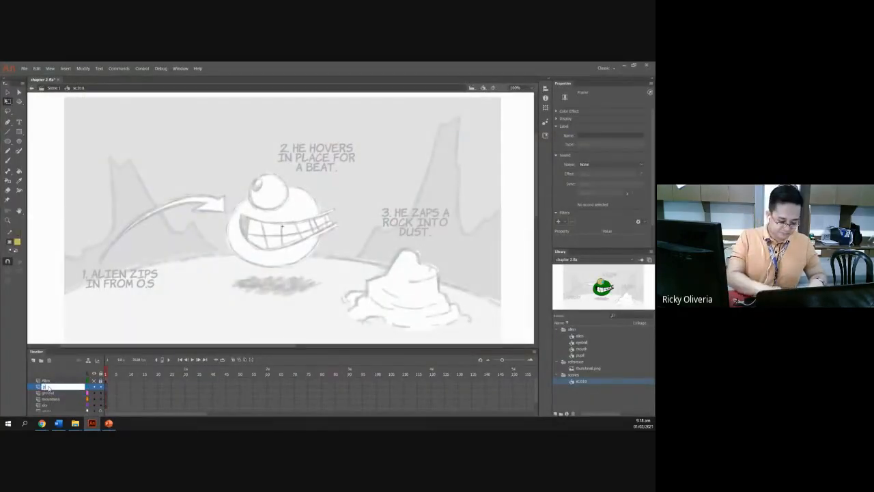
{"action": "type", "text": "ile"}
{"action": "key", "text": "Return"}
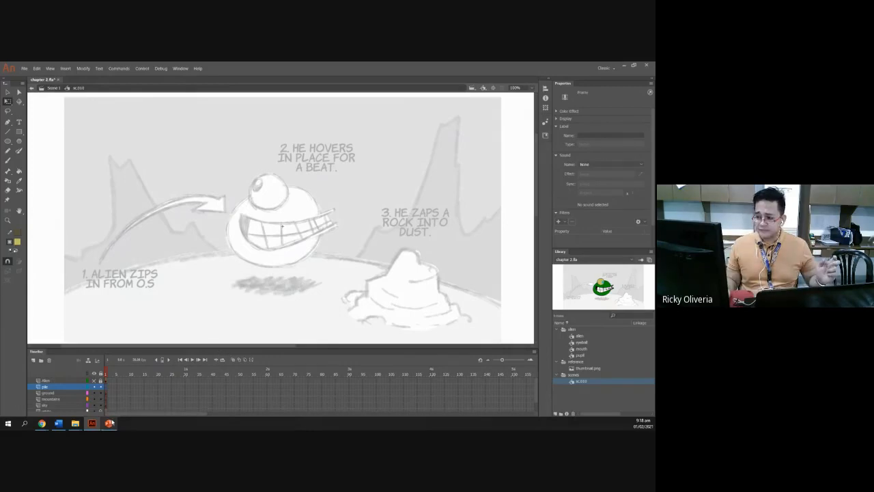
Step: Read PowerPoint slide 15 on the sky outline, then in Animate select the sky layer and lock mountains, ground and pile
{"action": "left_click", "coordinate": [109, 424]}
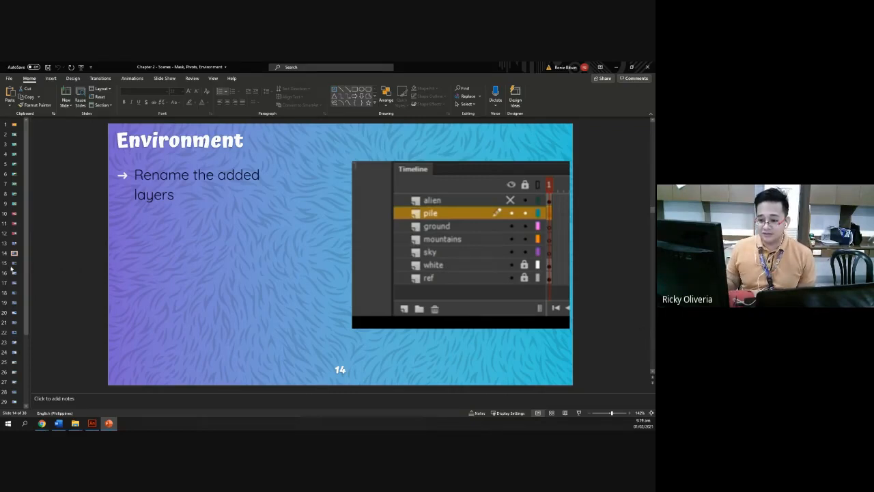
{"action": "left_click", "coordinate": [14, 263]}
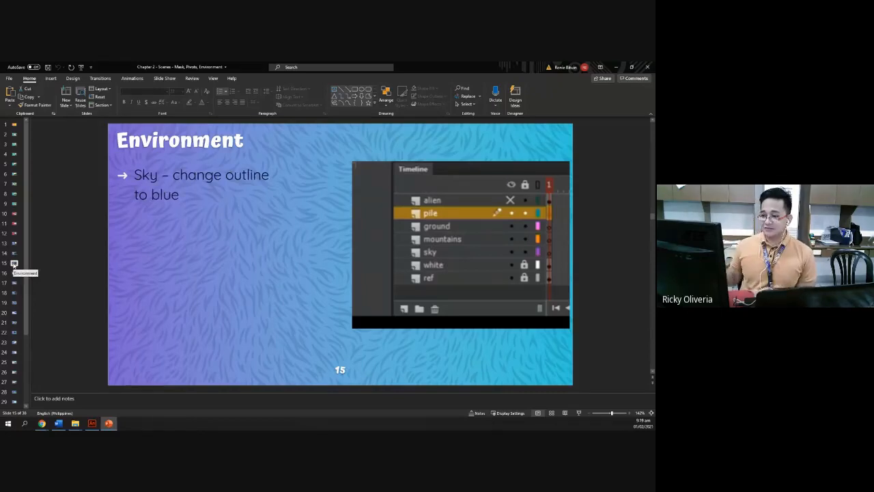
{"action": "left_click", "coordinate": [94, 423]}
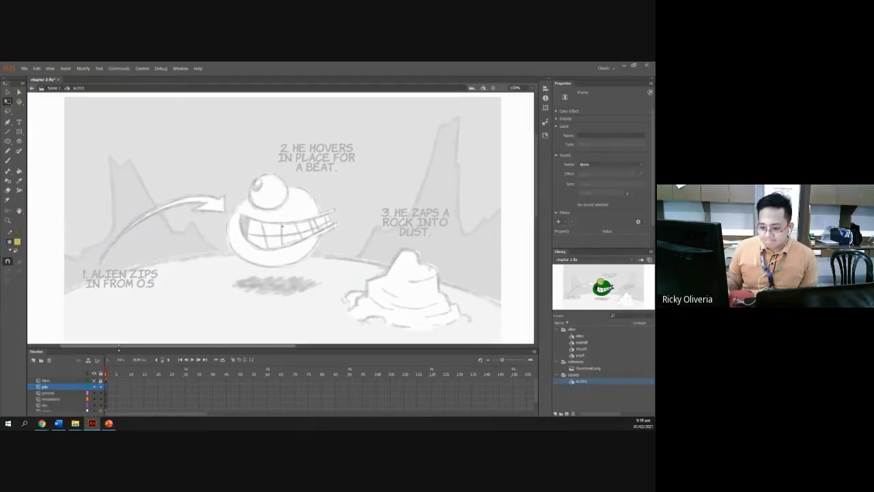
{"action": "left_click", "coordinate": [55, 405]}
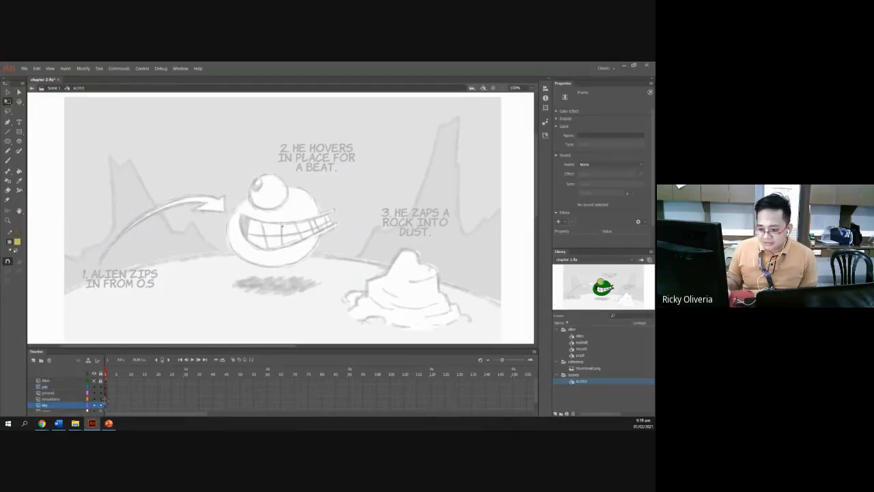
{"action": "left_click_drag", "start_coordinate": [101, 400], "coordinate": [101, 388]}
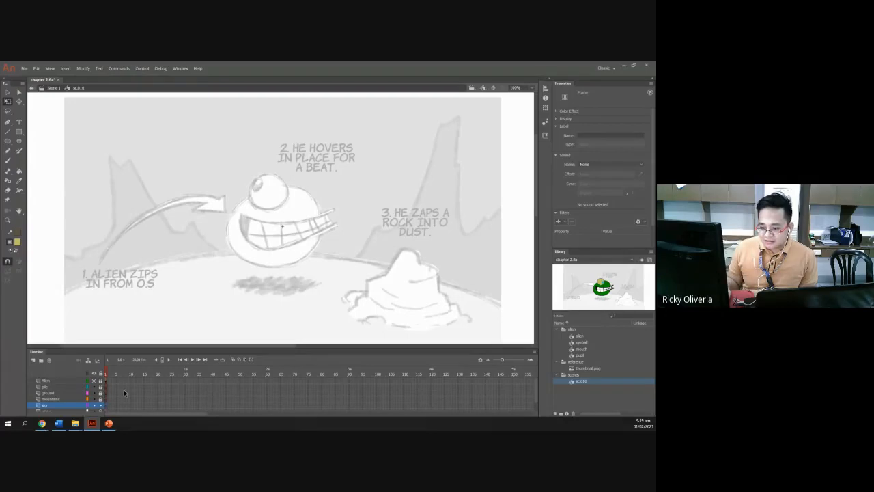
Step: Set the sky layer's outline colour to light blue in its layer properties
{"action": "double_click", "coordinate": [87, 408]}
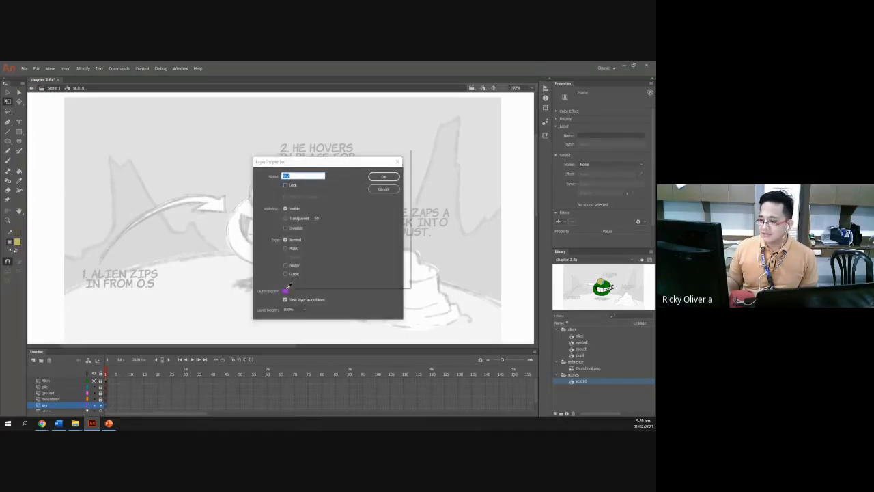
{"action": "left_click", "coordinate": [285, 291]}
{"action": "left_click", "coordinate": [330, 167]}
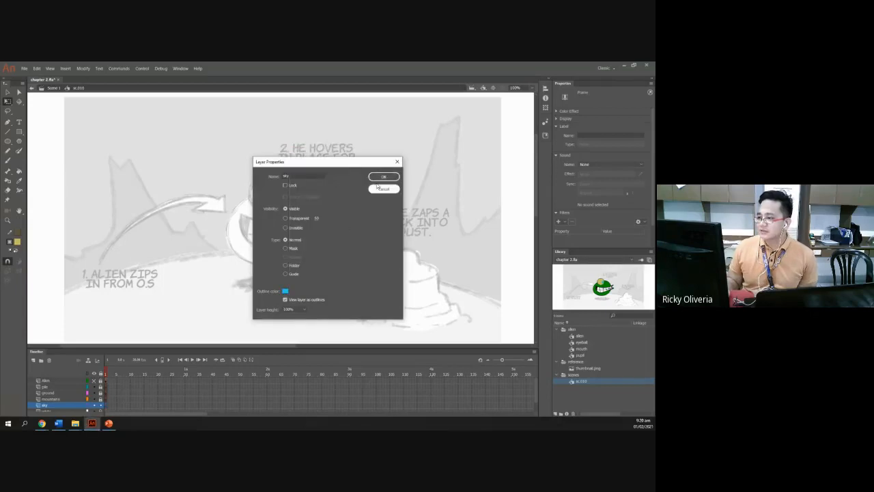
{"action": "left_click", "coordinate": [382, 177]}
Step: Read PowerPoint slide 16, then in Animate draw a rectangle on the sky layer covering the whole reference drawing
{"action": "scroll", "coordinate": [205, 264], "scroll_direction": "down", "scroll_amount": 2}
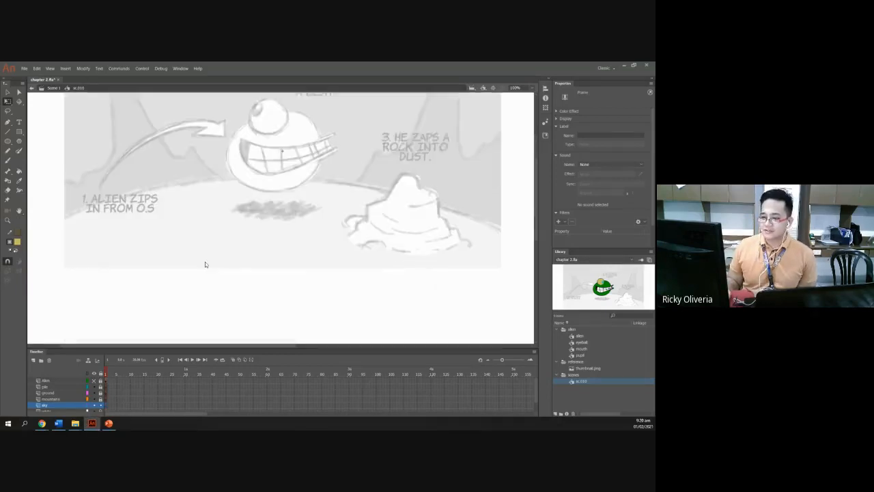
{"action": "scroll", "coordinate": [205, 264], "scroll_direction": "up", "scroll_amount": 2}
{"action": "scroll", "coordinate": [203, 264], "scroll_direction": "down", "scroll_amount": 1, "text": "ctrl"}
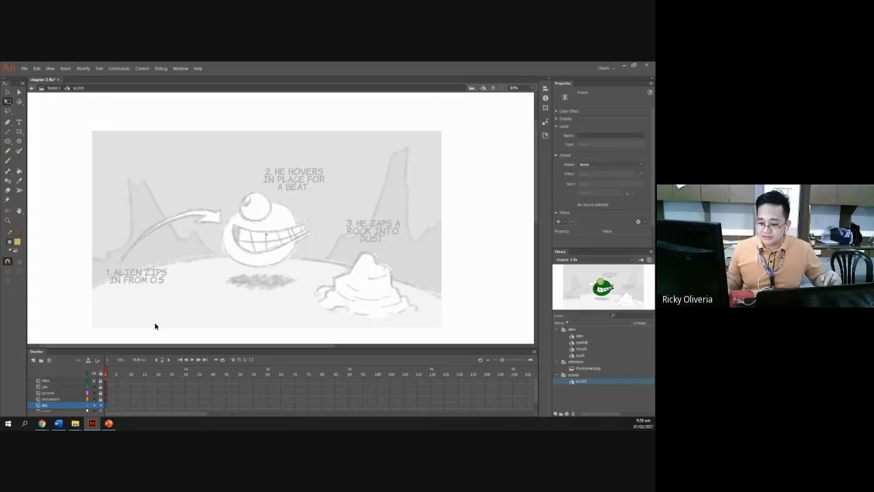
{"action": "left_click", "coordinate": [109, 423]}
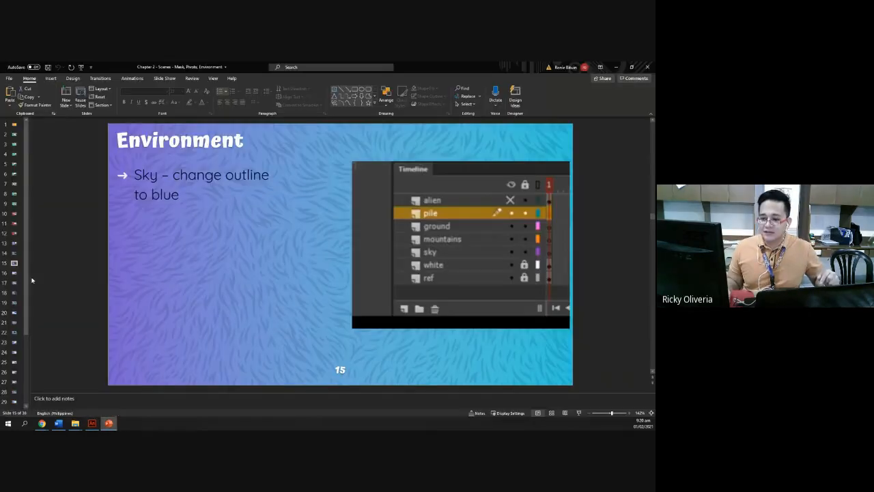
{"action": "key", "text": "Down"}
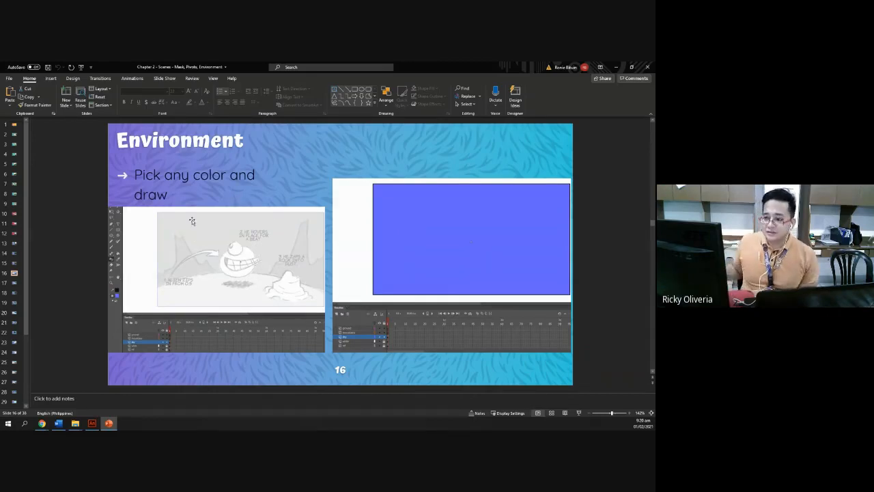
{"action": "left_click", "coordinate": [92, 424]}
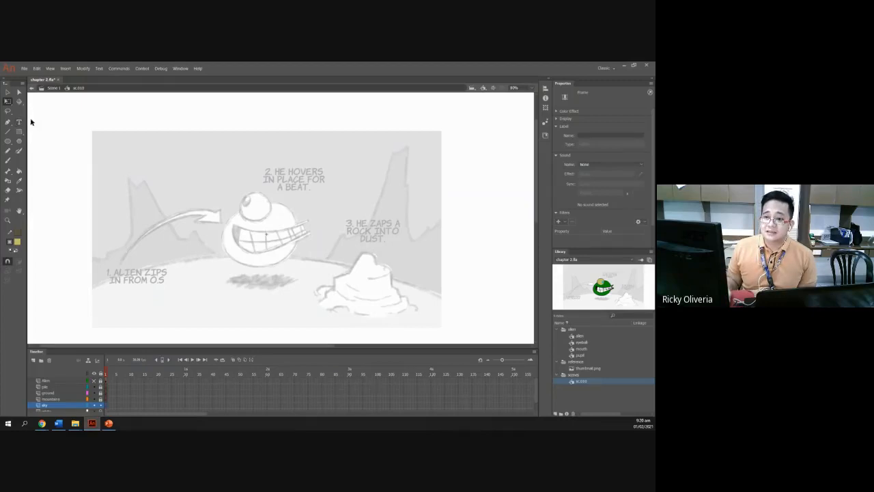
{"action": "left_click", "coordinate": [8, 141]}
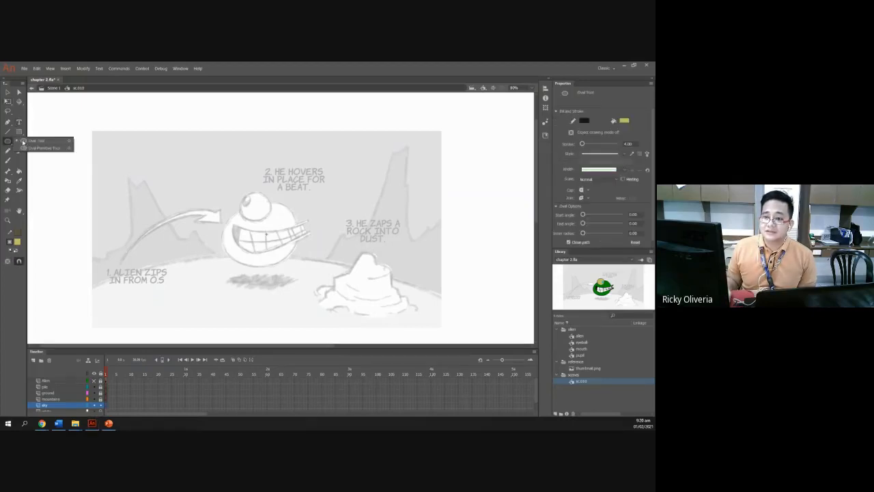
{"action": "left_click", "coordinate": [18, 131]}
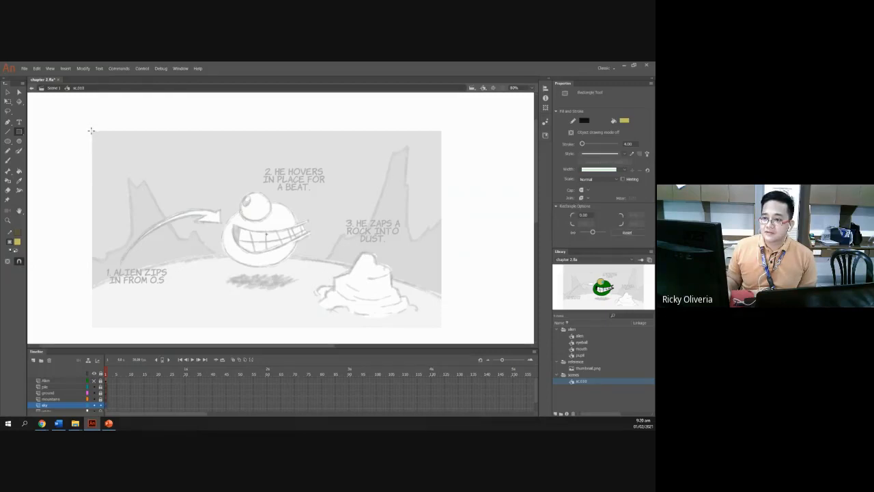
{"action": "left_click_drag", "start_coordinate": [90, 129], "coordinate": [442, 328]}
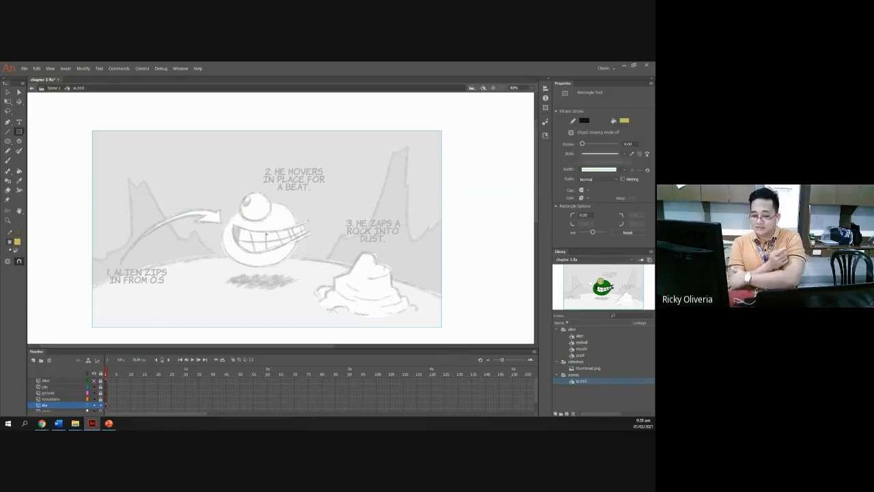
Step: Compare the sky layer's outline and filled displays, leaving it shown as a filled shape
{"action": "left_click", "coordinate": [88, 406]}
{"action": "left_click", "coordinate": [88, 407]}
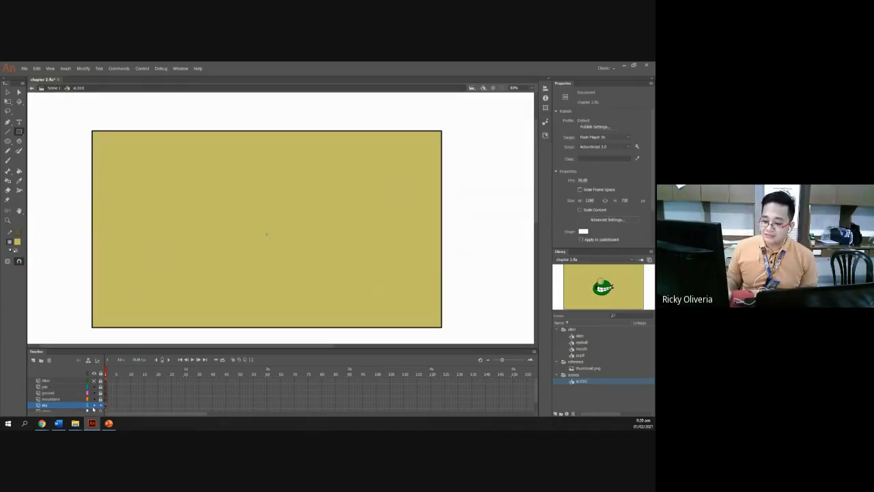
{"action": "left_click", "coordinate": [88, 407]}
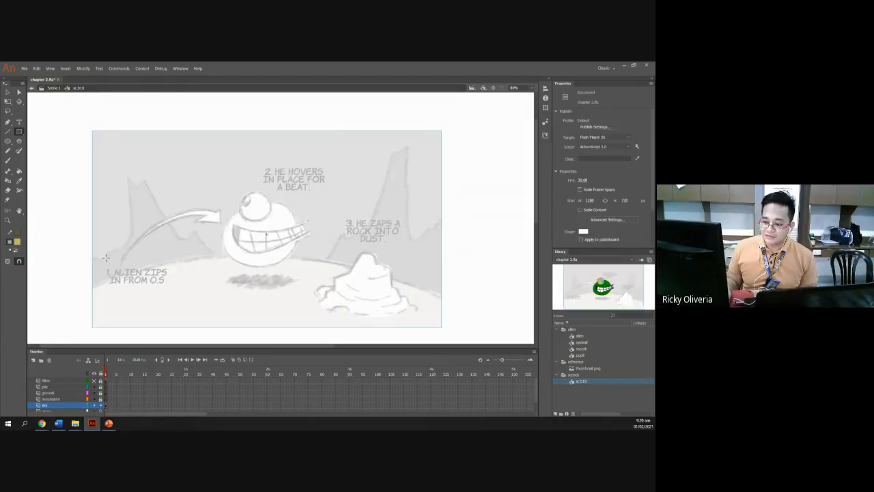
{"action": "left_click", "coordinate": [88, 406]}
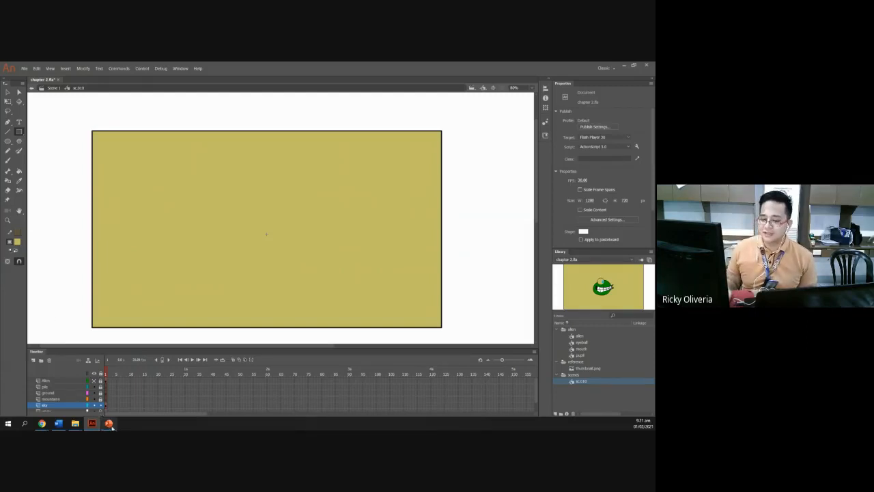
Step: Read PowerPoint slide 17, then in Animate delete the whole border line of the sky rectangle
{"action": "left_click", "coordinate": [109, 424]}
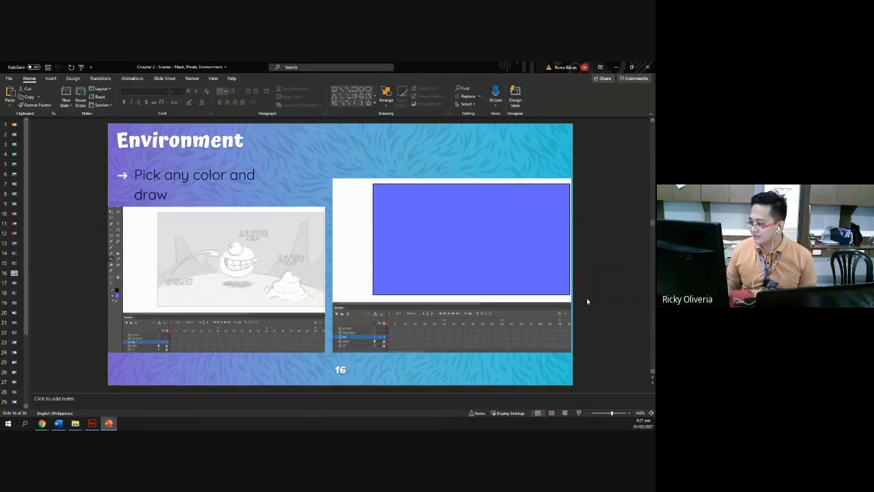
{"action": "left_click", "coordinate": [14, 284]}
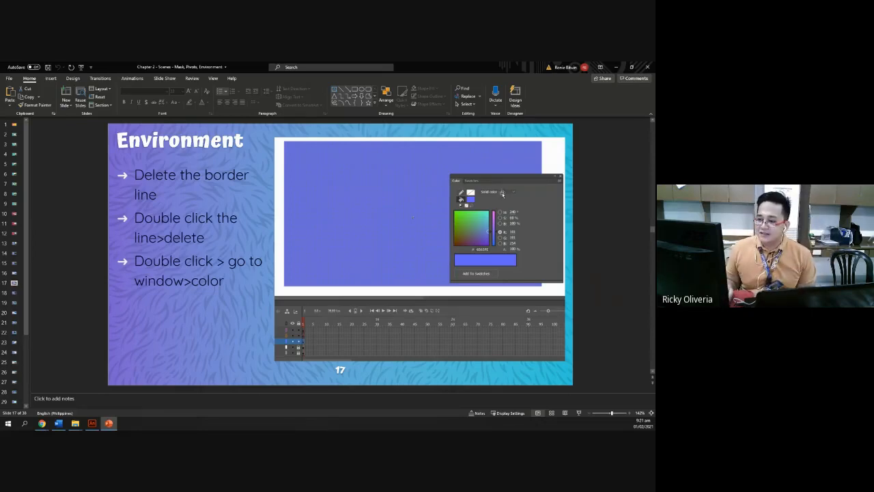
{"action": "key", "text": "alt+Tab"}
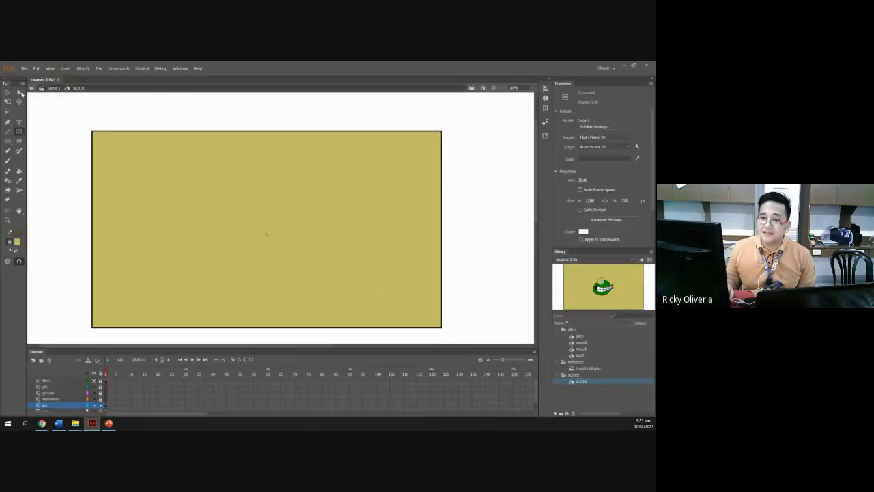
{"action": "key", "text": "v"}
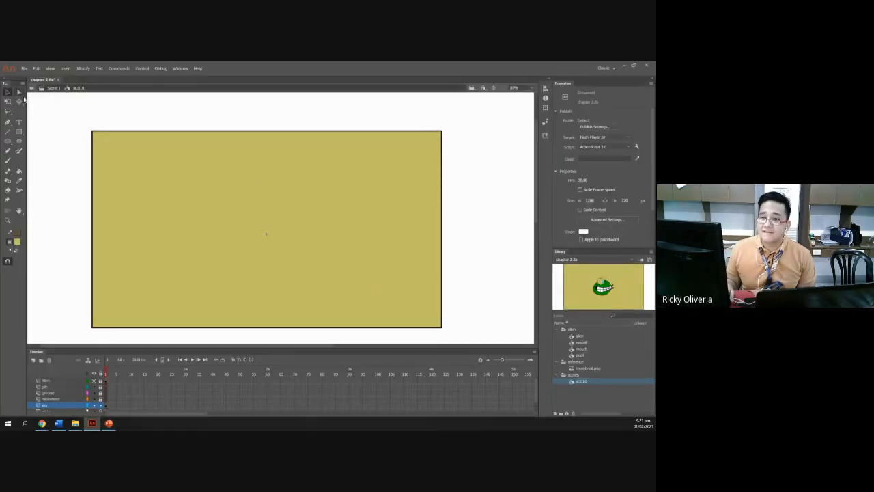
{"action": "left_click", "coordinate": [120, 135]}
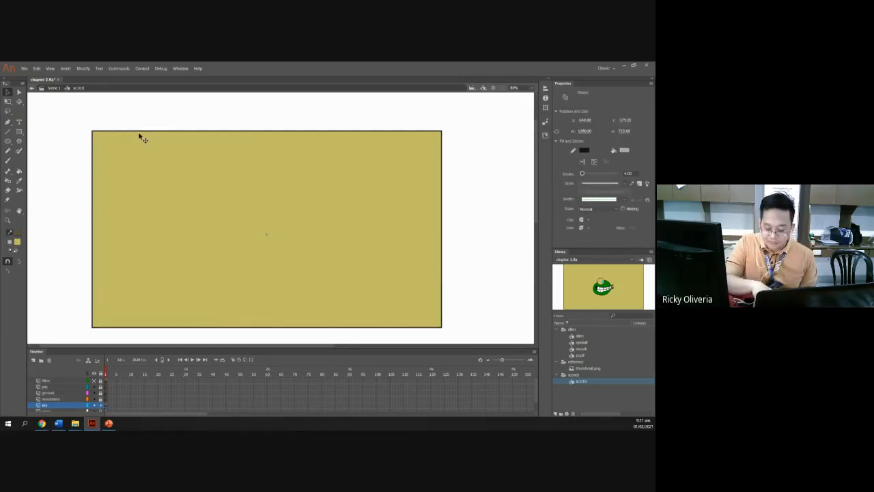
{"action": "key", "text": "Delete"}
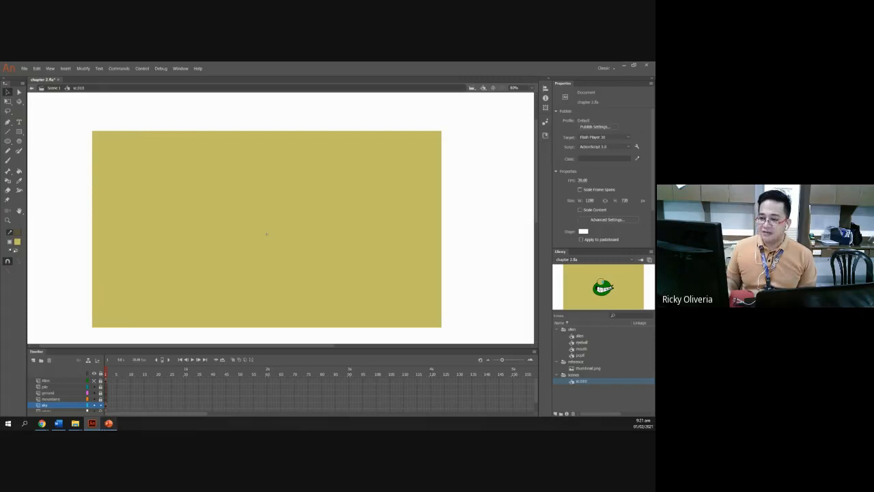
Step: Reread the colour instructions on PowerPoint slide 17, then in Animate change the sky rectangle's fill to a linear gradient
{"action": "left_click", "coordinate": [108, 423]}
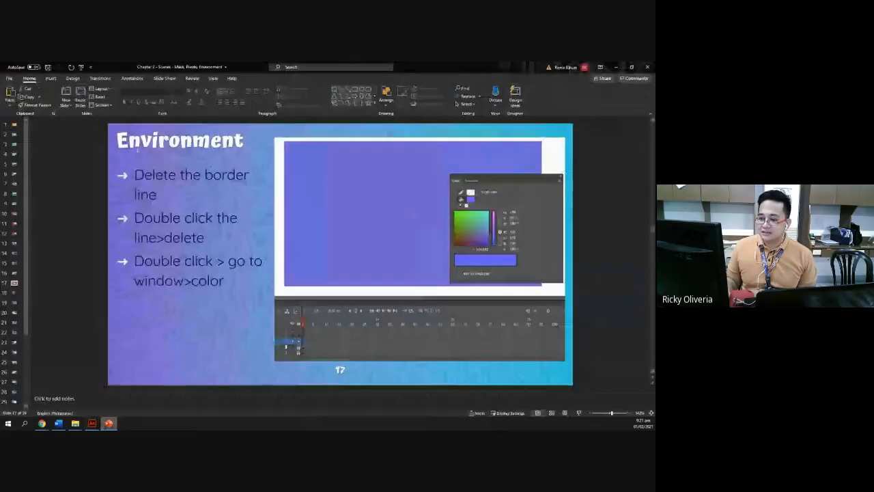
{"action": "left_click", "coordinate": [214, 271]}
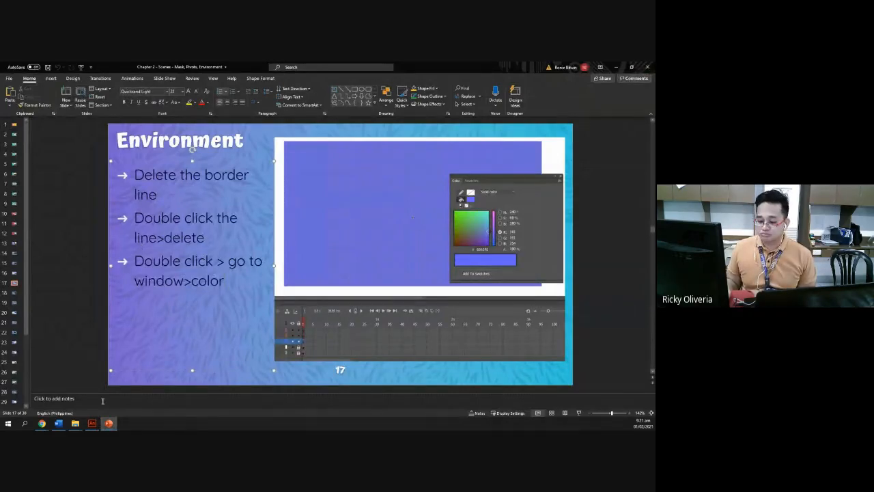
{"action": "left_click", "coordinate": [95, 423]}
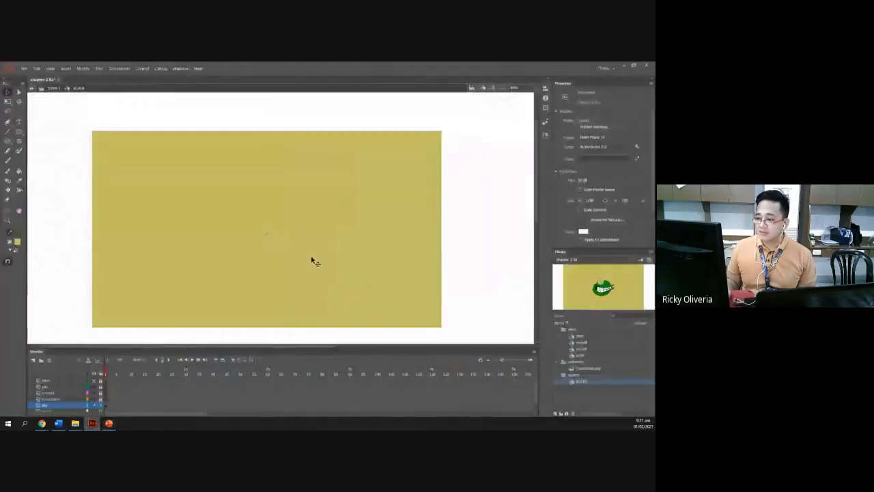
{"action": "left_click", "coordinate": [68, 202]}
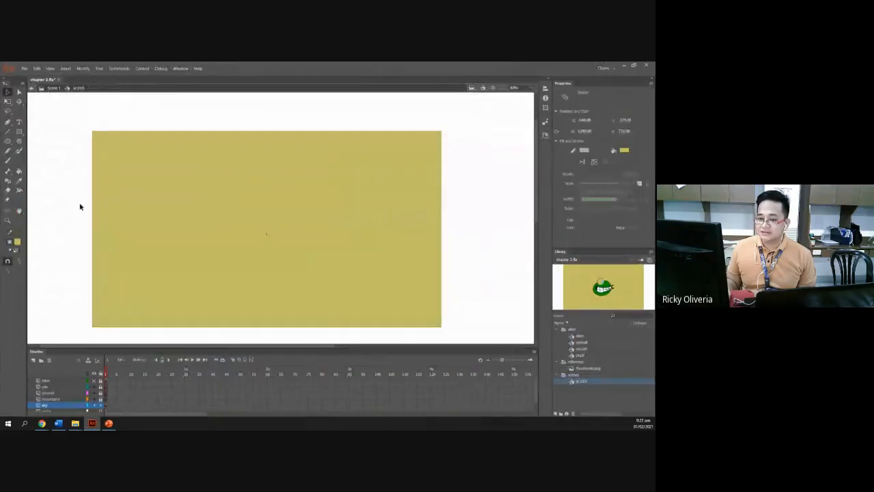
{"action": "left_click", "coordinate": [156, 235]}
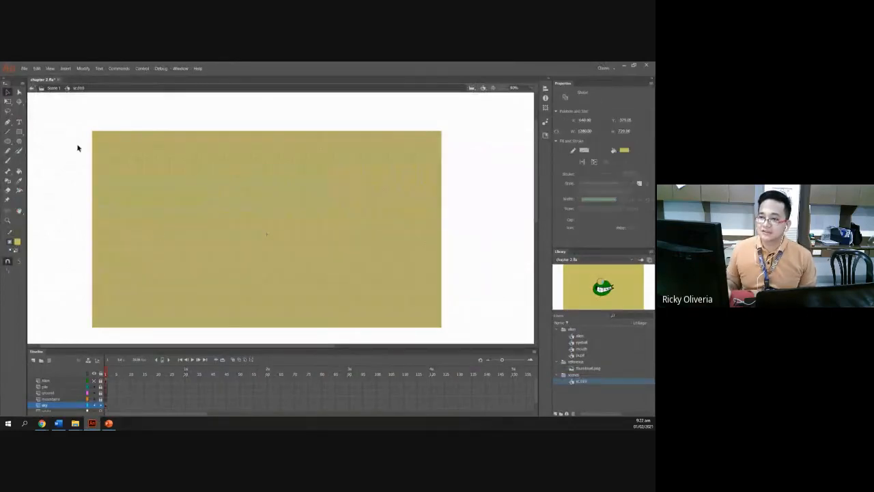
{"action": "left_click_drag", "start_coordinate": [69, 103], "coordinate": [501, 355]}
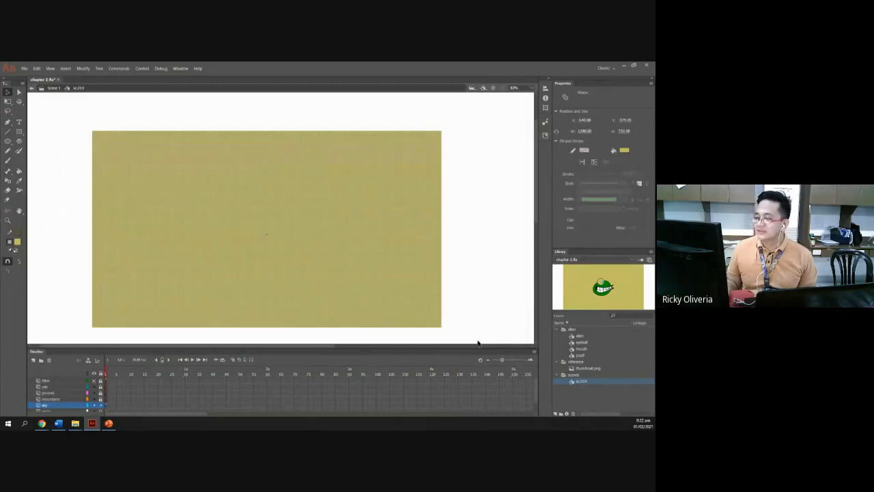
{"action": "left_click", "coordinate": [142, 68]}
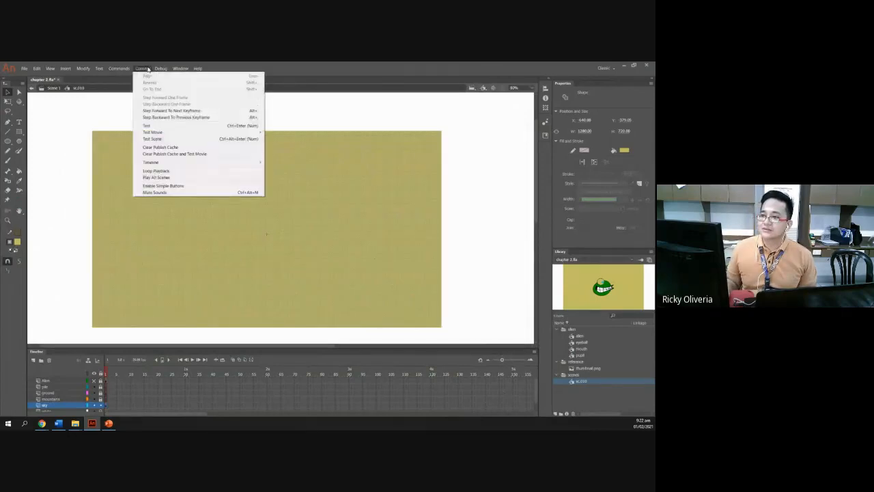
{"action": "mouse_move", "coordinate": [181, 69]}
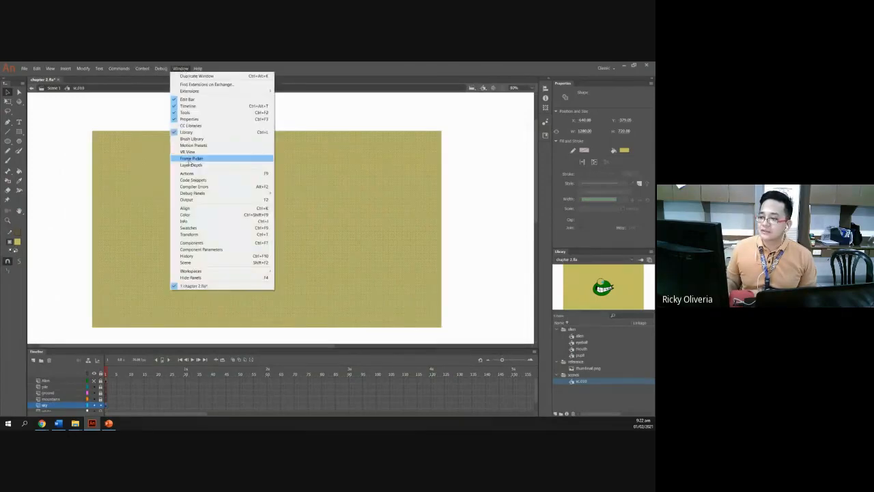
{"action": "left_click", "coordinate": [189, 208]}
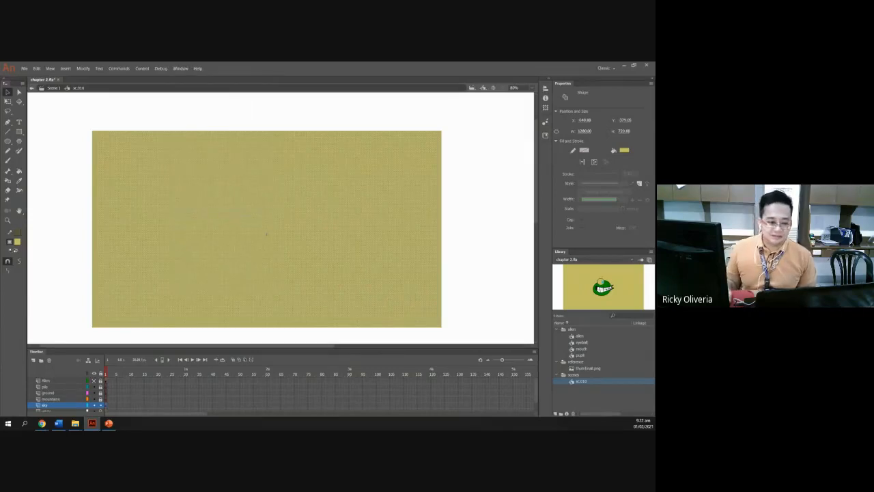
{"action": "left_click_drag", "start_coordinate": [444, 150], "coordinate": [390, 155]}
{"action": "left_click", "coordinate": [387, 171]}
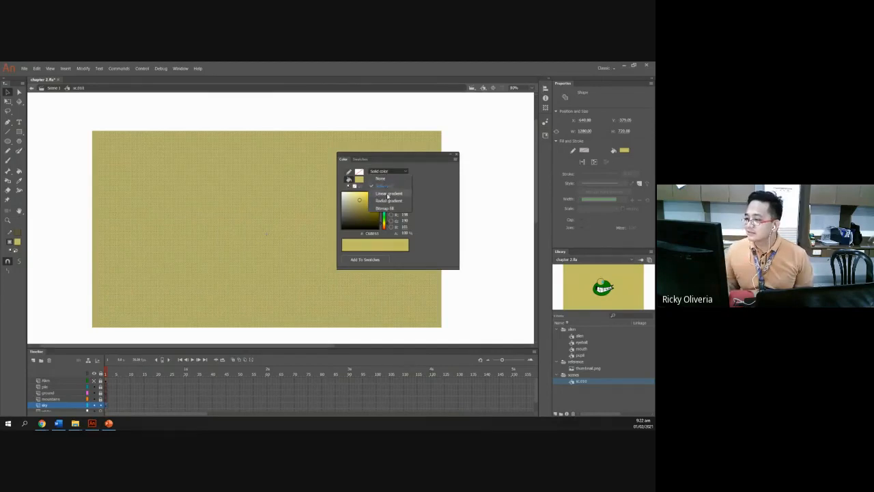
{"action": "left_click", "coordinate": [388, 194]}
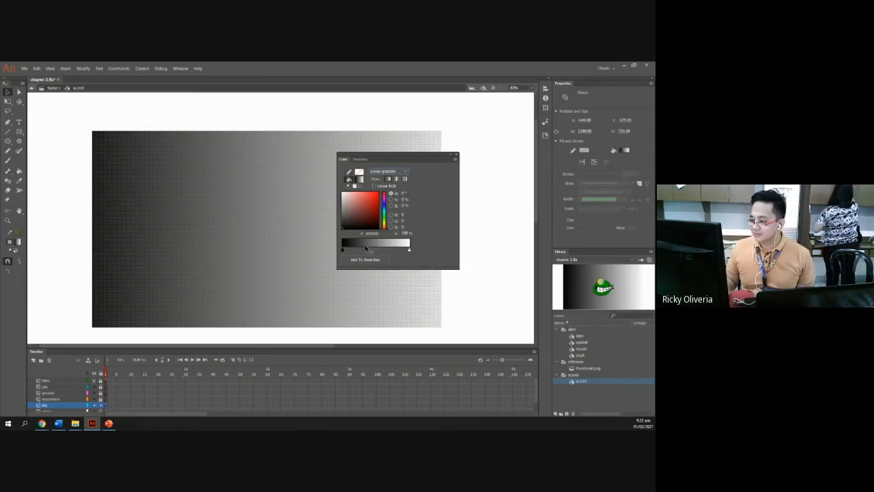
Step: Experiment with the gradient's colour stops, removing surplus ones, centring a dark grey stop and adding a light grey one near the white end
{"action": "left_click", "coordinate": [386, 251]}
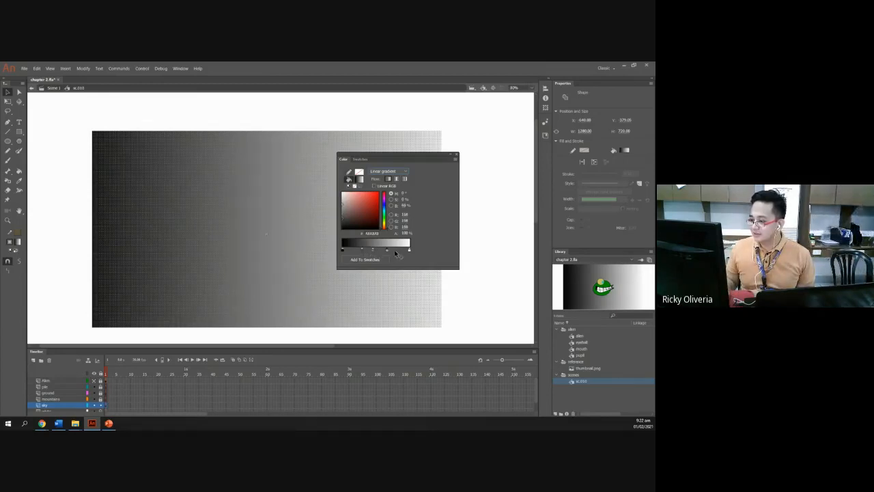
{"action": "left_click", "coordinate": [395, 250]}
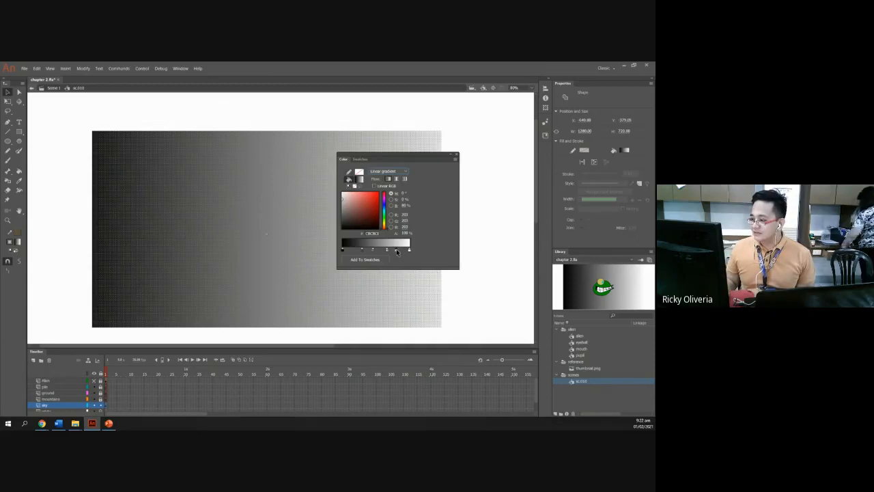
{"action": "left_click_drag", "start_coordinate": [397, 251], "coordinate": [450, 294]}
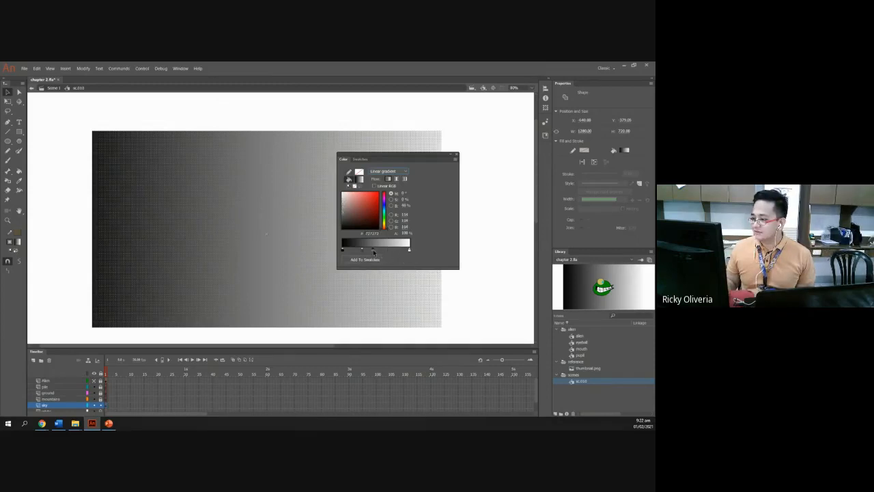
{"action": "left_click_drag", "start_coordinate": [374, 250], "coordinate": [414, 286]}
{"action": "left_click_drag", "start_coordinate": [362, 250], "coordinate": [376, 250]}
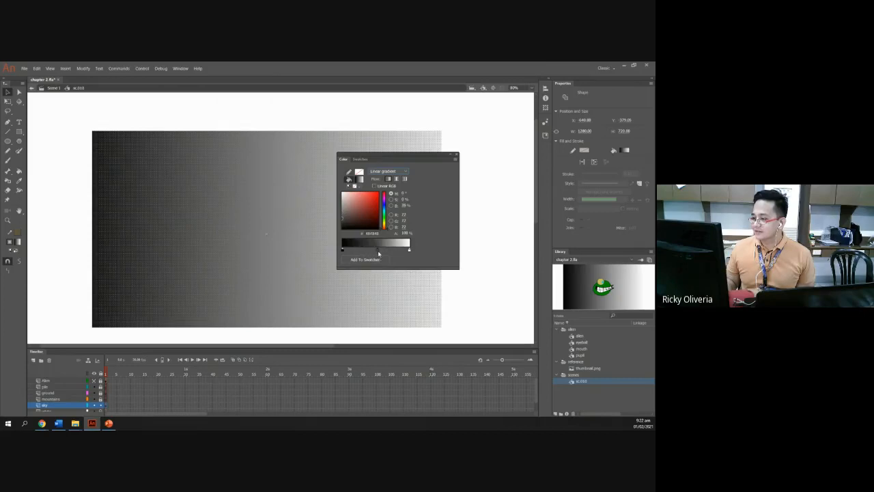
{"action": "left_click", "coordinate": [400, 251]}
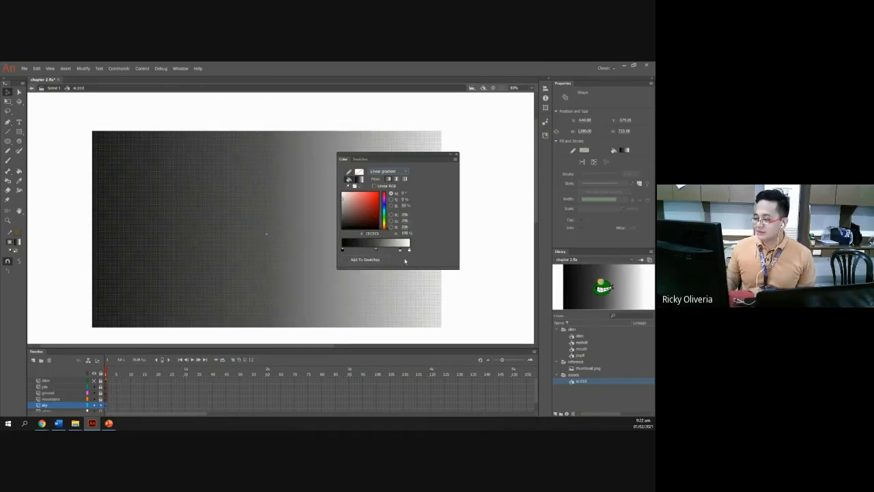
Step: Remove the light grey colour stop near the gradient's white end, and open PowerPoint slide 18 to read the stop colours
{"action": "left_click_drag", "start_coordinate": [400, 251], "coordinate": [411, 283]}
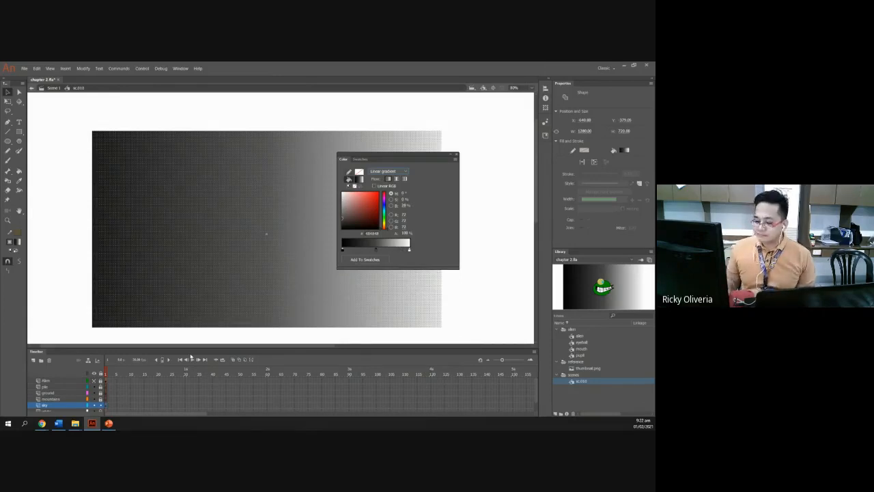
{"action": "left_click", "coordinate": [108, 424]}
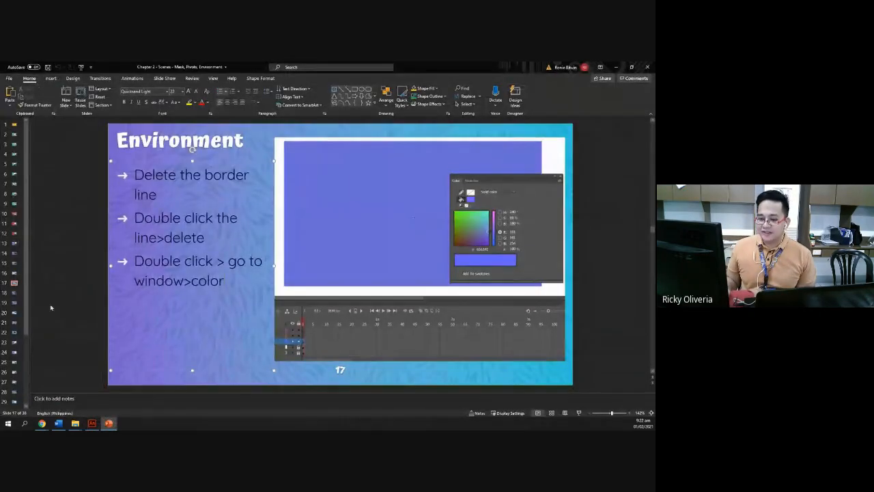
{"action": "left_click", "coordinate": [14, 292]}
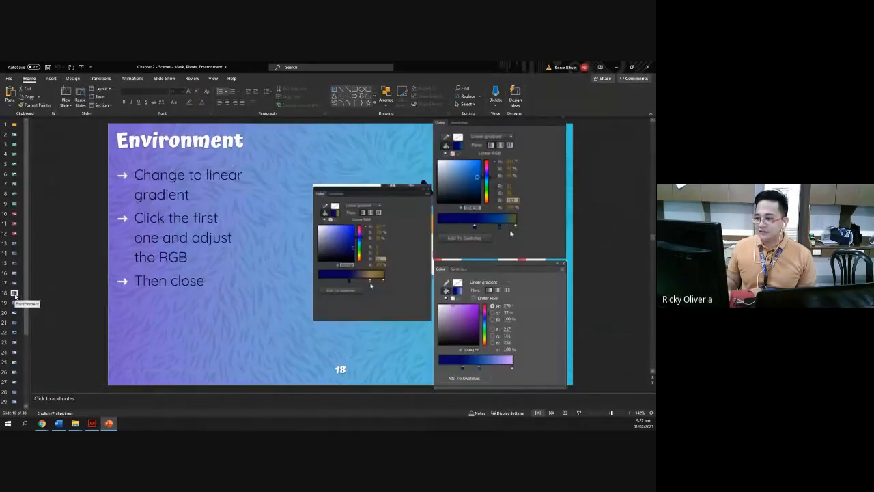
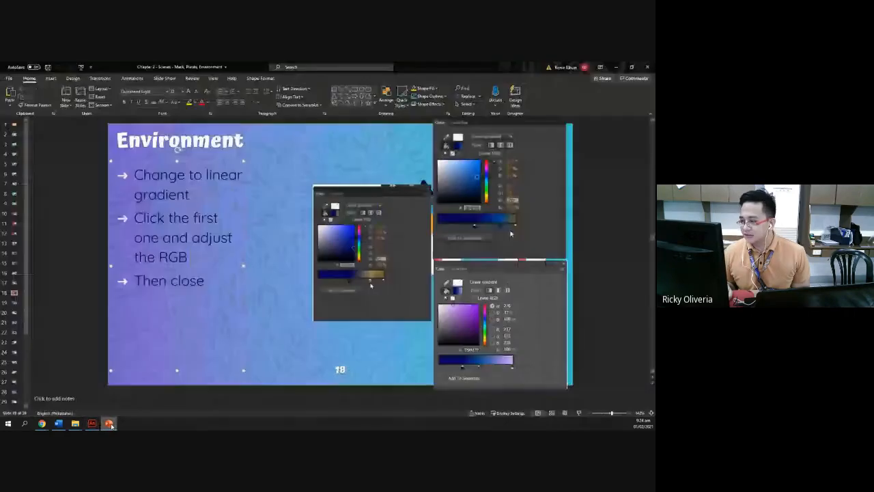
Step: Back in Animate, set the gradient's first colour stop to green 5 and blue 93
{"action": "left_click", "coordinate": [112, 426]}
{"action": "left_click", "coordinate": [405, 221]}
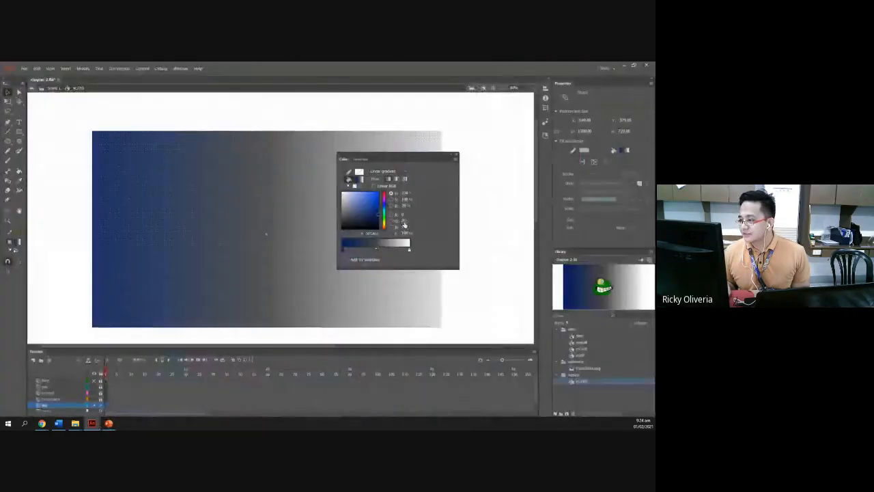
{"action": "type", "text": "5"}
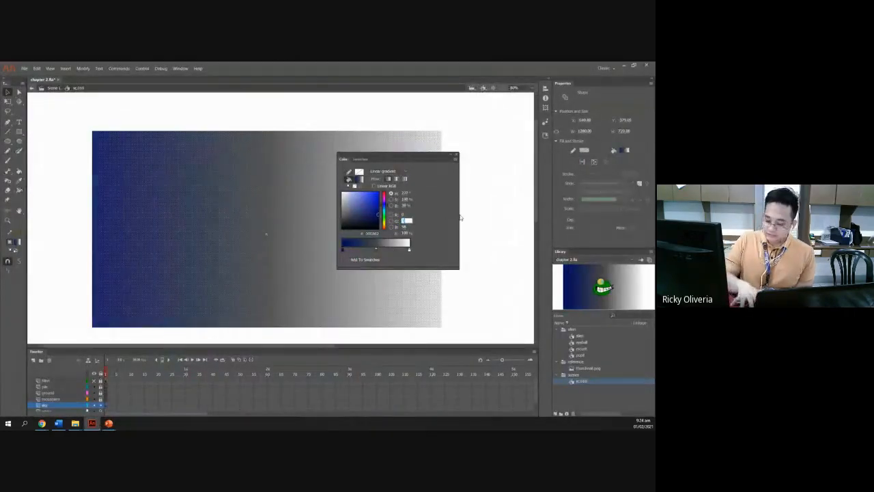
{"action": "key", "text": "Tab"}
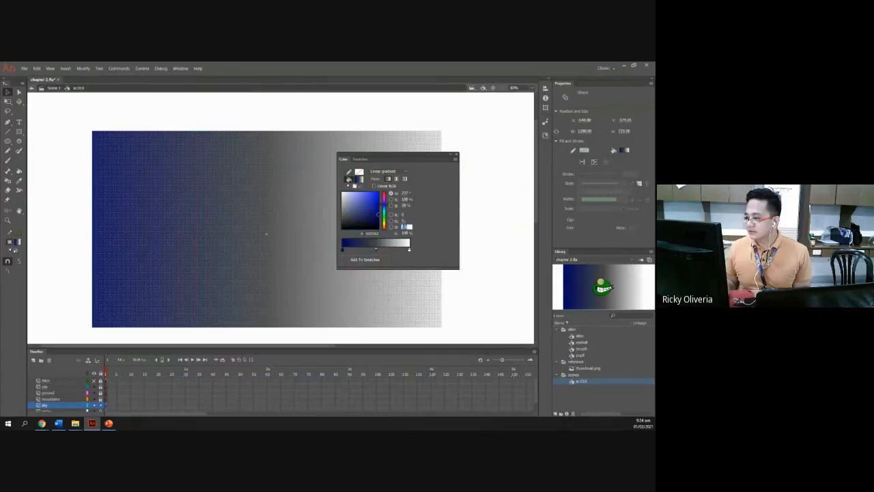
{"action": "type", "text": "93"}
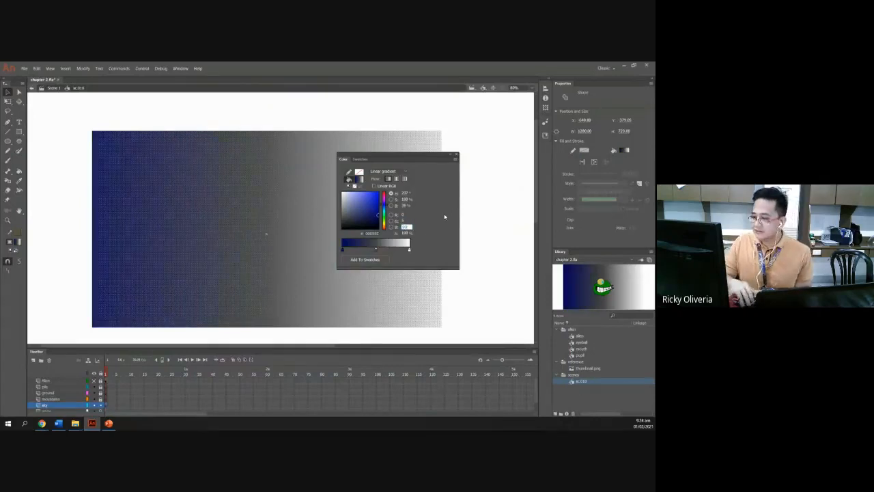
{"action": "left_click", "coordinate": [429, 247]}
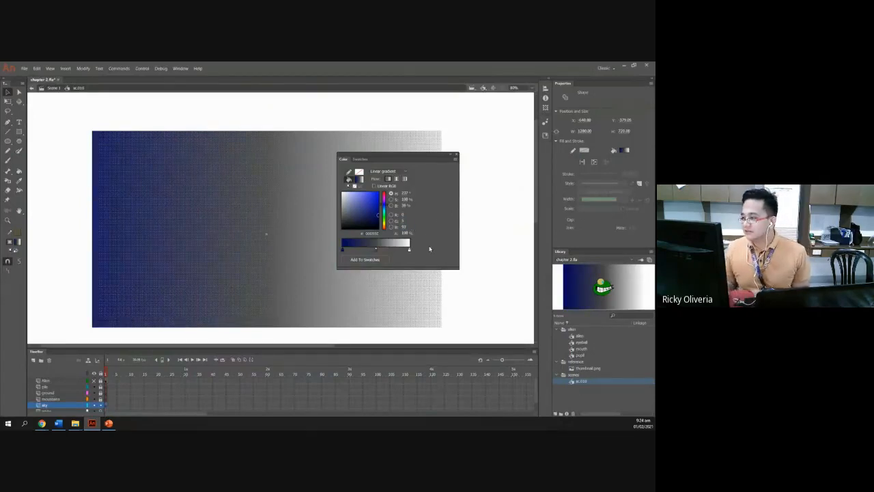
Step: Compare the first stop's colour in Animate with the gradient settings on PowerPoint slide 18
{"action": "left_click", "coordinate": [108, 423]}
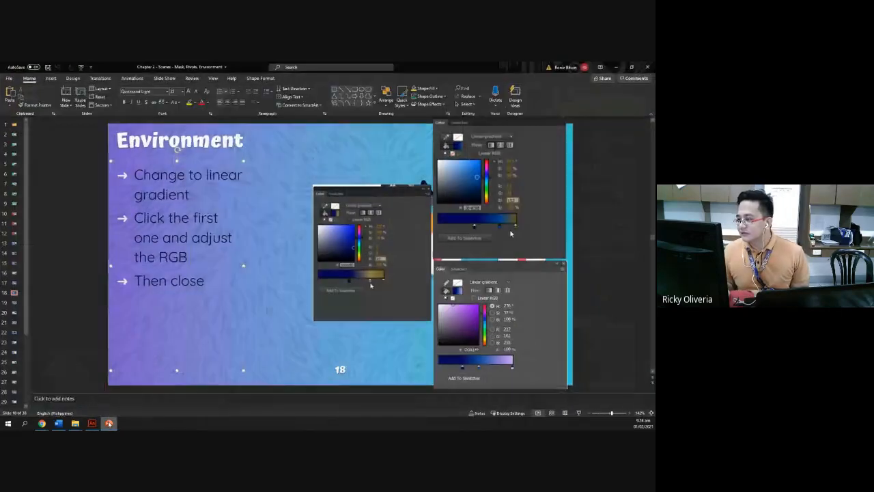
{"action": "left_click", "coordinate": [92, 423]}
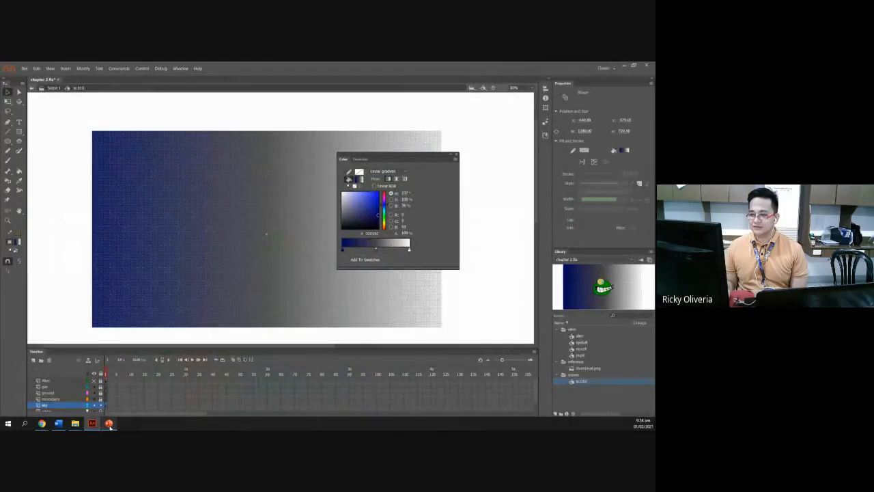
{"action": "left_click", "coordinate": [109, 423]}
{"action": "left_click", "coordinate": [108, 423]}
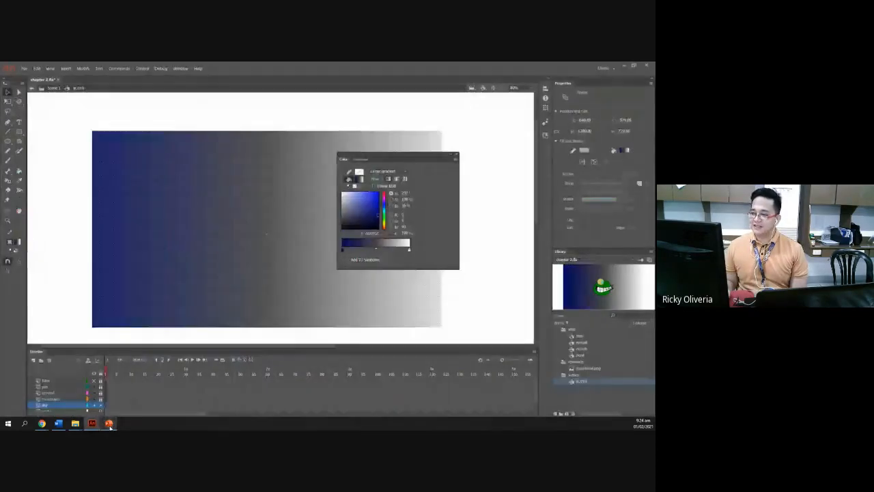
Step: Check PowerPoint slide 18 for the middle stop's values, and in Animate set that stop to red 11, green 78, blue 152
{"action": "left_click", "coordinate": [377, 250]}
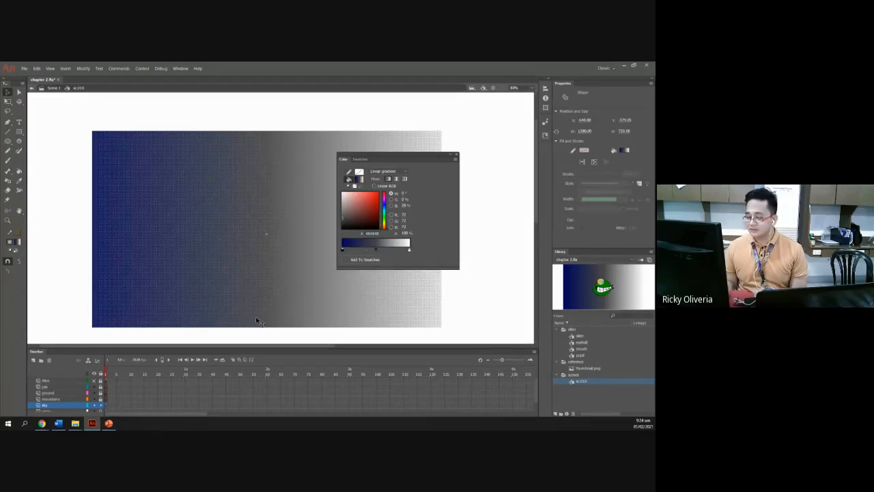
{"action": "left_click", "coordinate": [109, 423]}
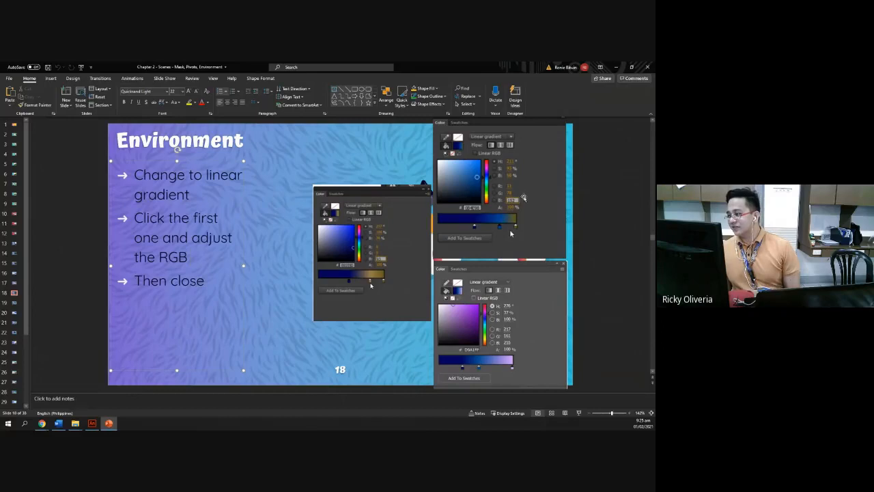
{"action": "left_click", "coordinate": [93, 423]}
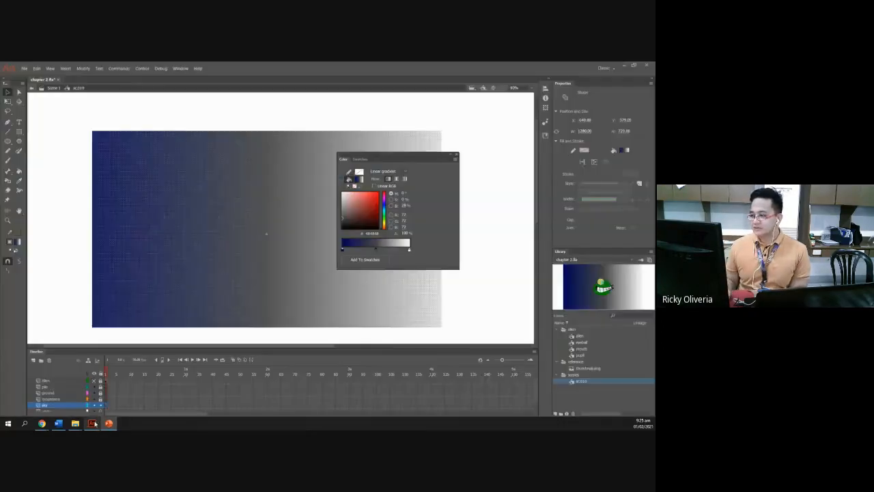
{"action": "left_click", "coordinate": [404, 215]}
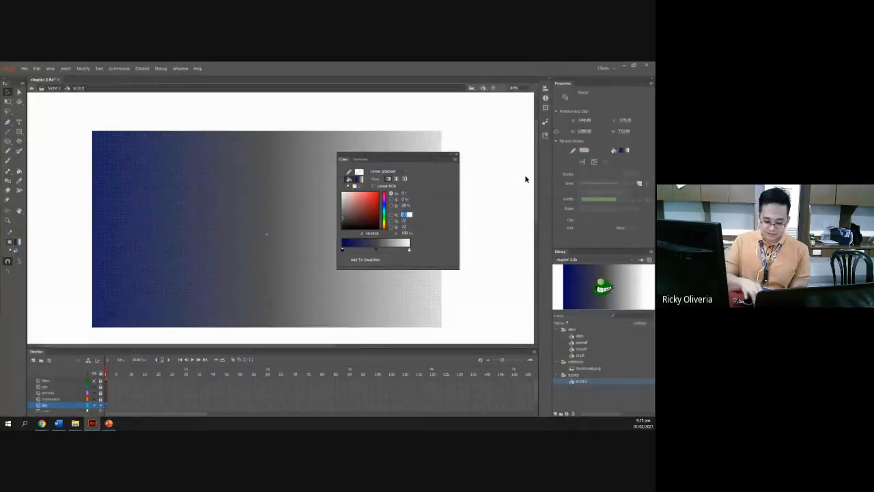
{"action": "type", "text": "11"}
{"action": "left_click", "coordinate": [404, 221]}
{"action": "left_click", "coordinate": [404, 222]}
{"action": "type", "text": "78"}
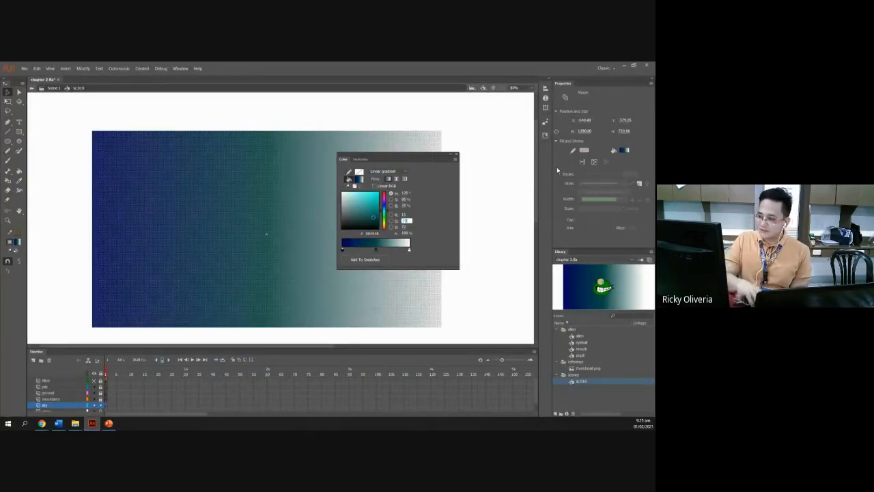
{"action": "left_click", "coordinate": [405, 226]}
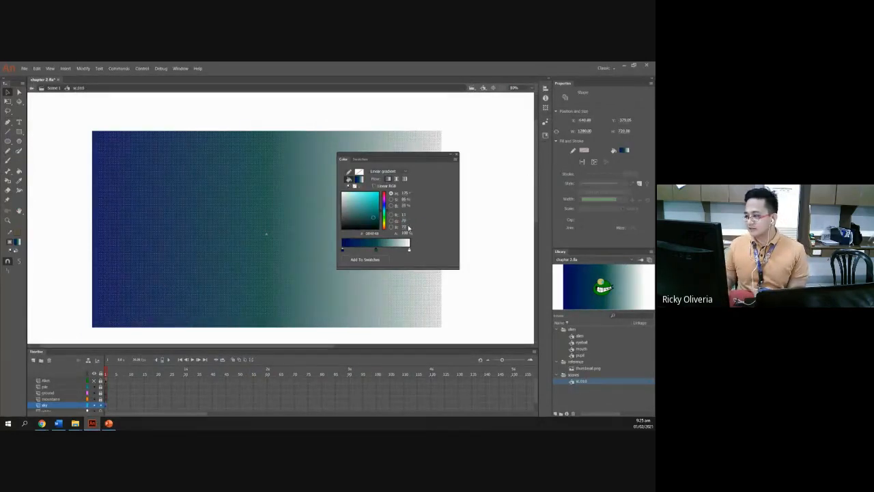
{"action": "type", "text": "158"}
{"action": "key", "text": "Return"}
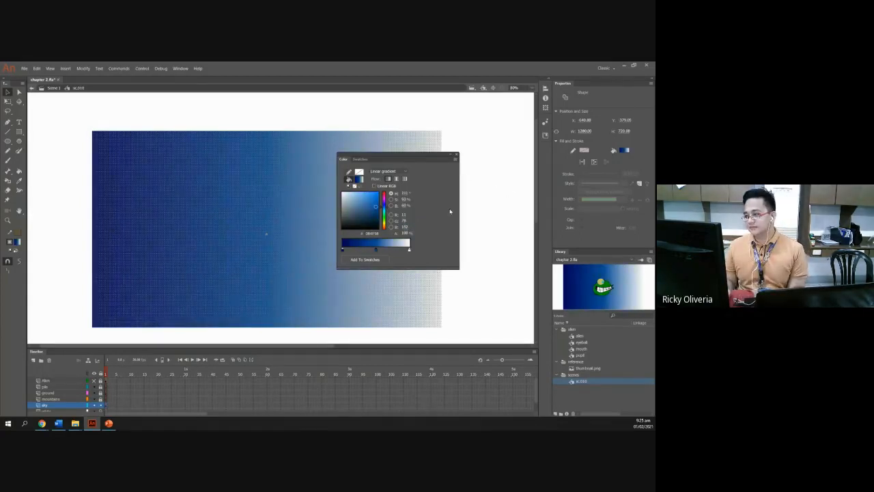
Step: Following PowerPoint slide 18, set the gradient's white end stop in Animate to red 217 and green 161, and close the colour settings
{"action": "left_click", "coordinate": [409, 250]}
{"action": "left_click", "coordinate": [108, 424]}
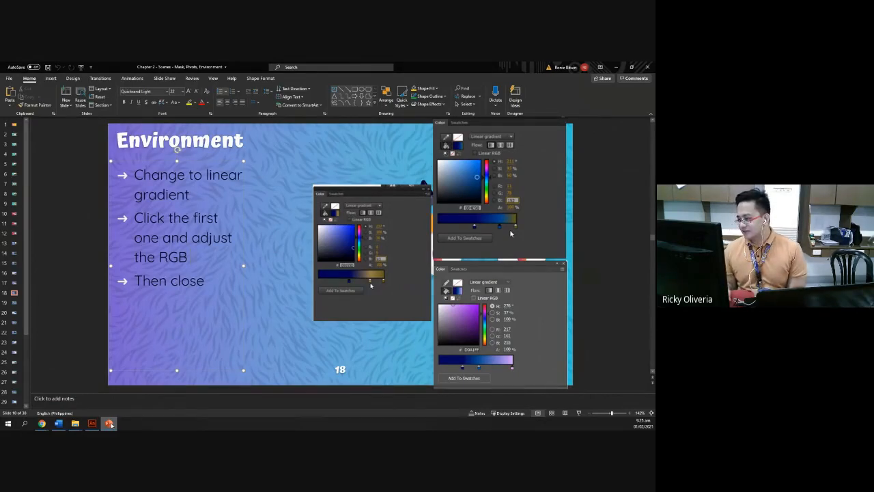
{"action": "left_click", "coordinate": [111, 424]}
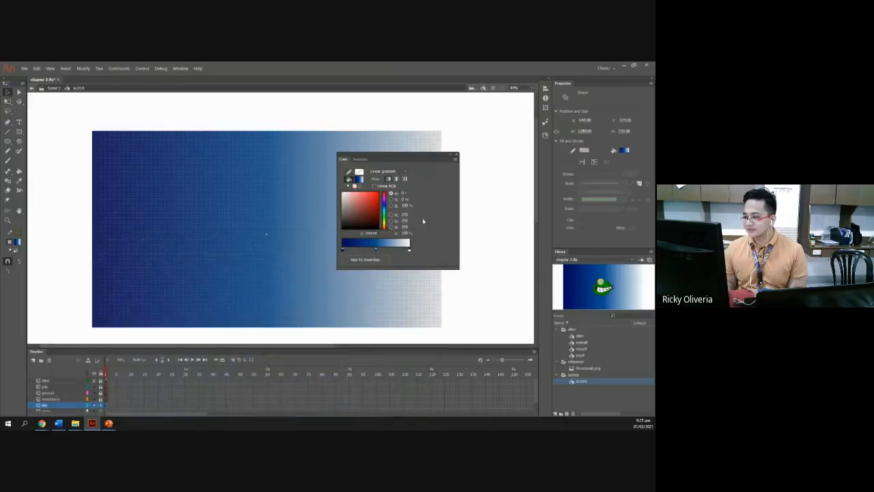
{"action": "type", "text": "217"}
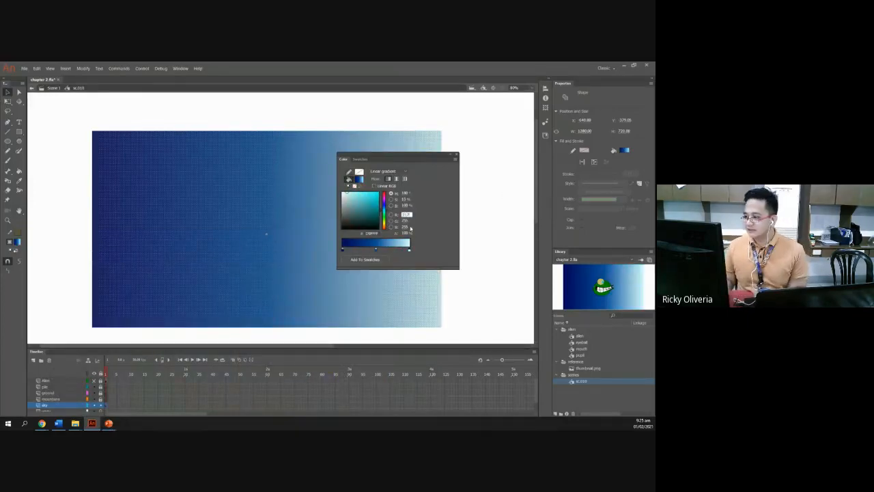
{"action": "key", "text": "Tab"}
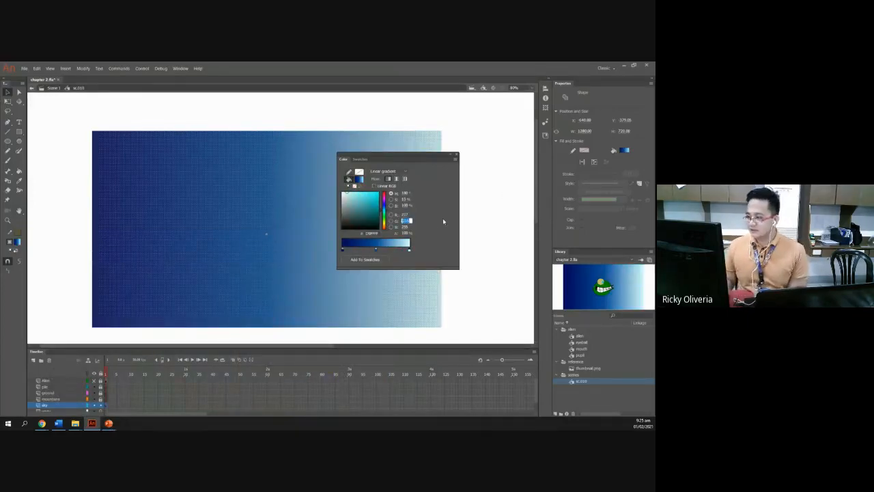
{"action": "type", "text": "161"}
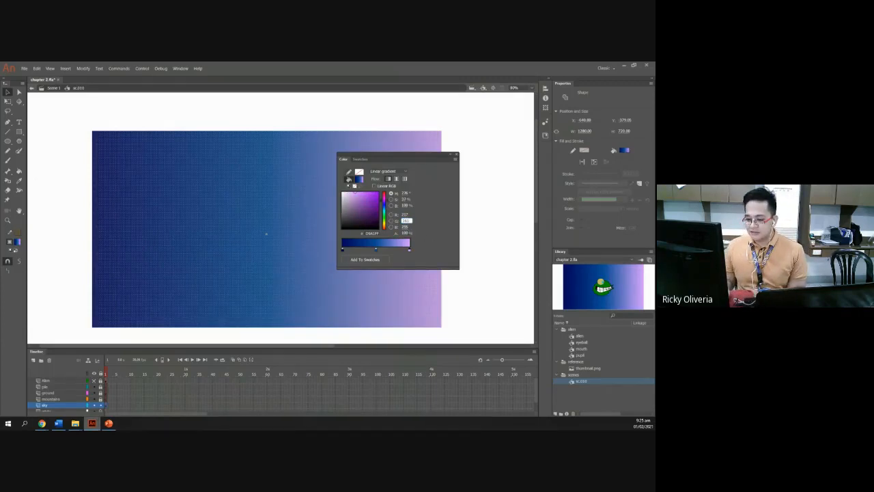
{"action": "left_click", "coordinate": [108, 423]}
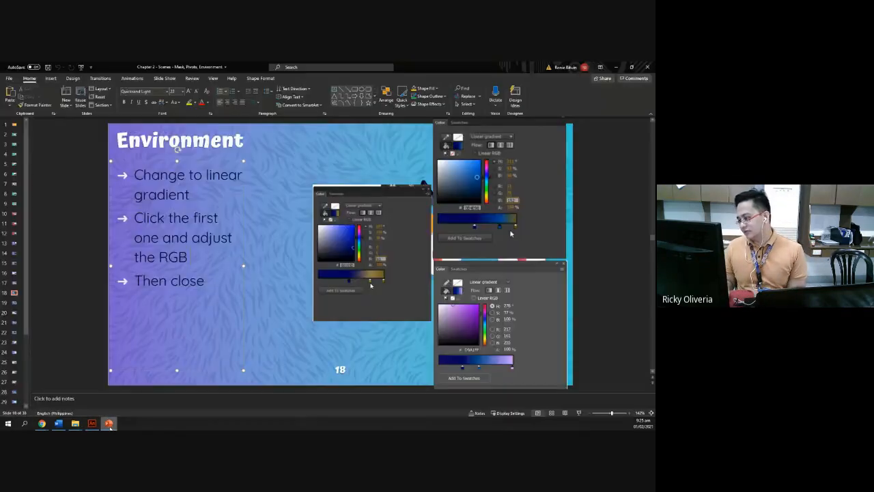
{"action": "left_click", "coordinate": [110, 425]}
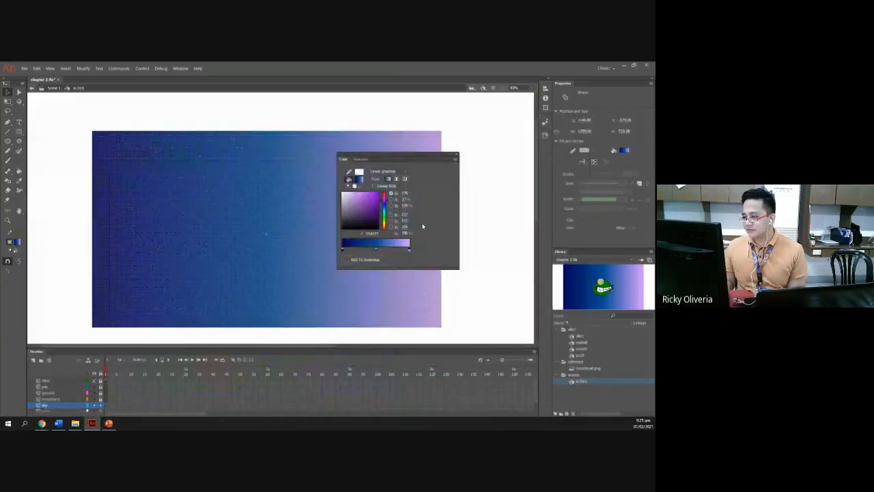
{"action": "left_click", "coordinate": [457, 157]}
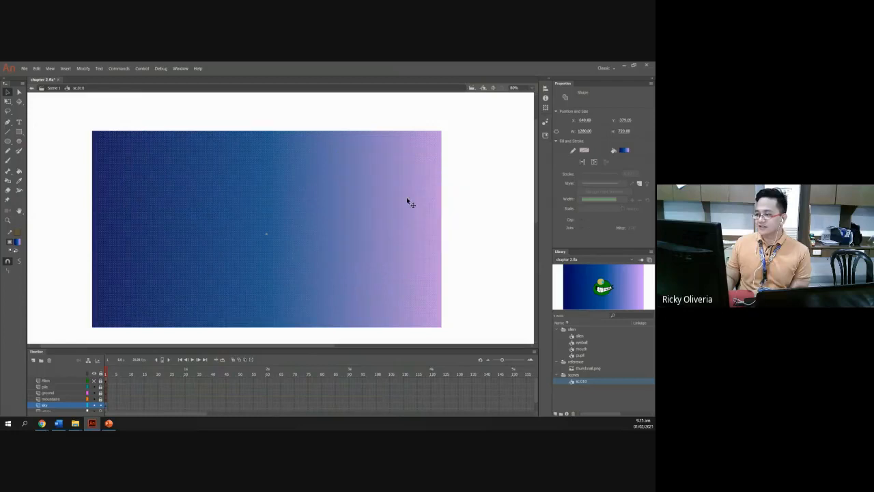
Step: Check PowerPoint slide 19 for the Gradient Transform and rotation instructions, and return to the sky in Animate
{"action": "left_click", "coordinate": [108, 423]}
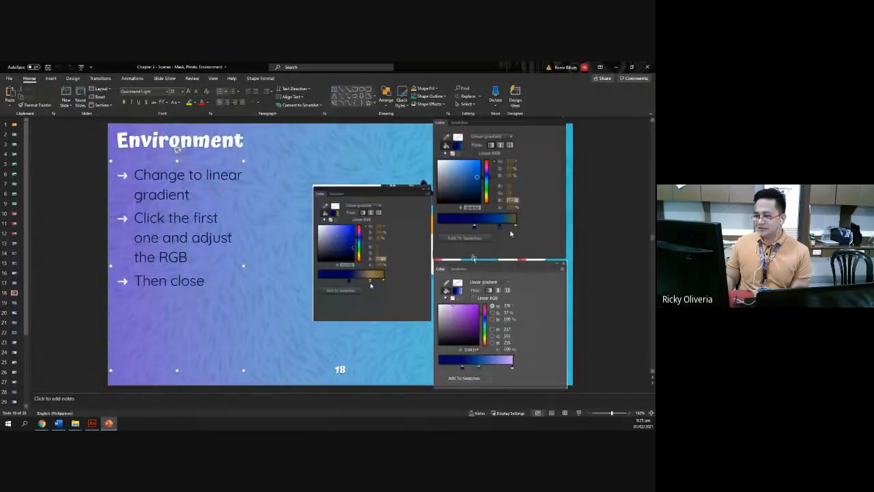
{"action": "left_click", "coordinate": [14, 303]}
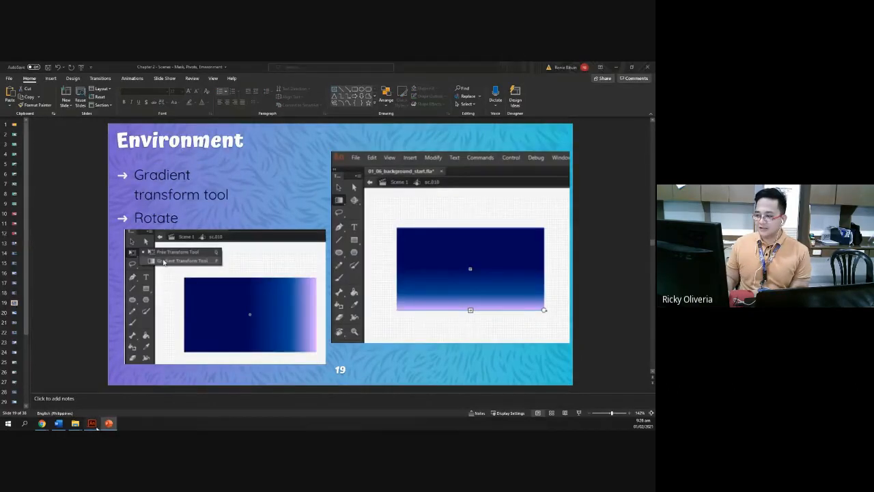
{"action": "left_click", "coordinate": [96, 427]}
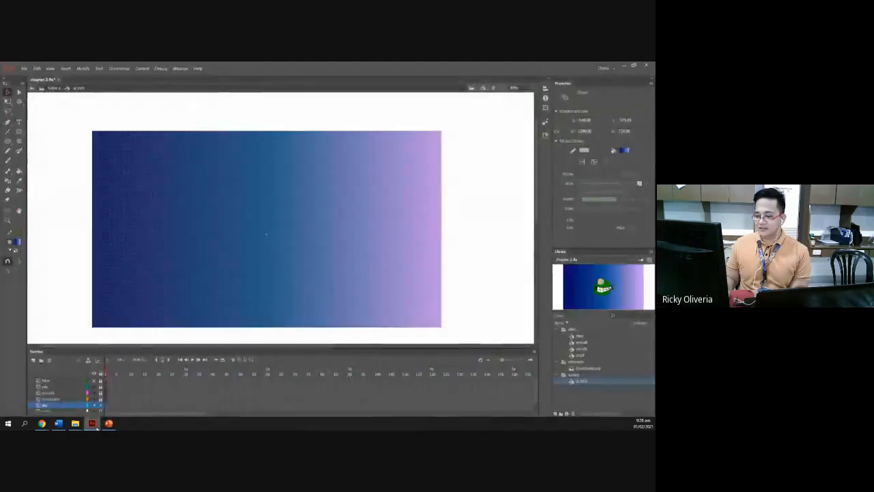
{"action": "left_click", "coordinate": [96, 428]}
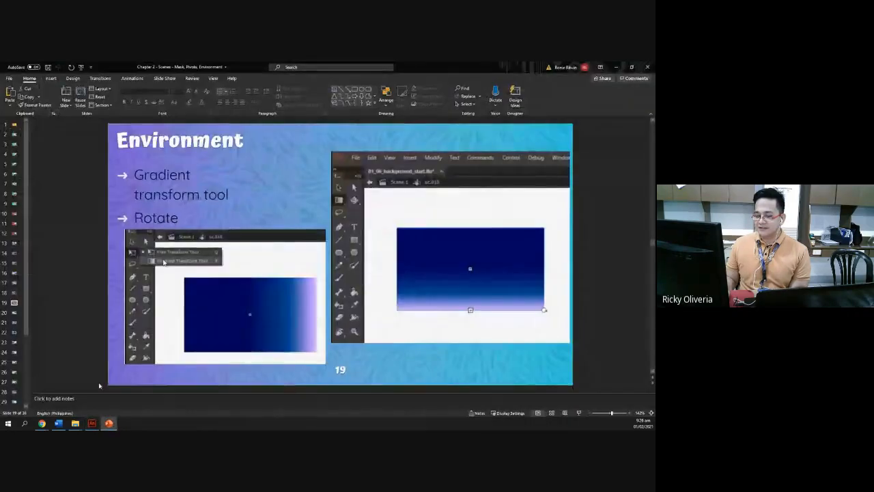
{"action": "left_click", "coordinate": [93, 423]}
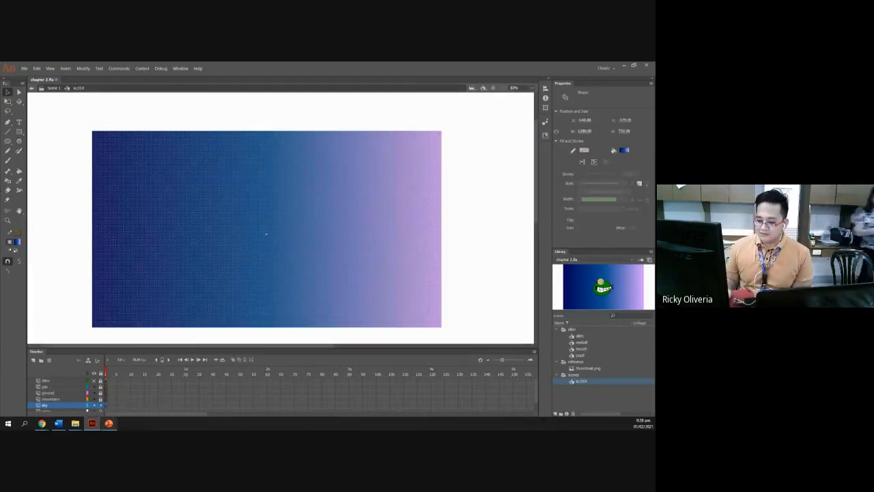
{"action": "left_click", "coordinate": [109, 423]}
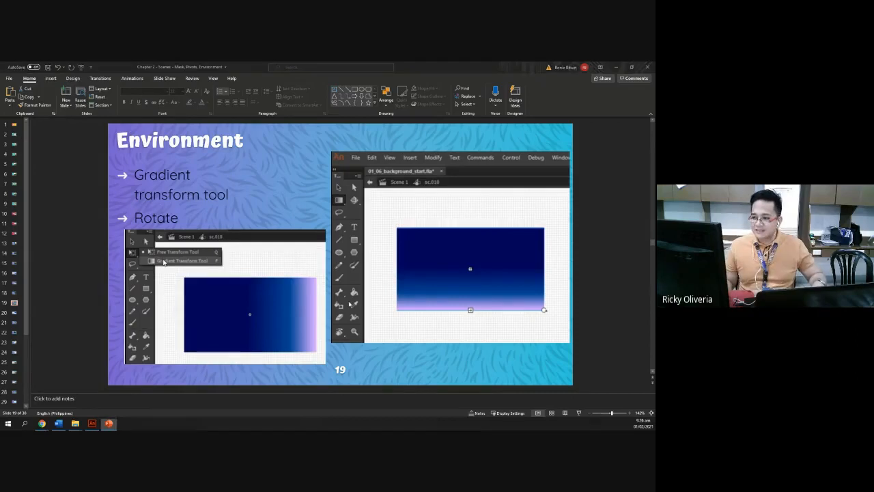
{"action": "key", "text": "alt+Tab"}
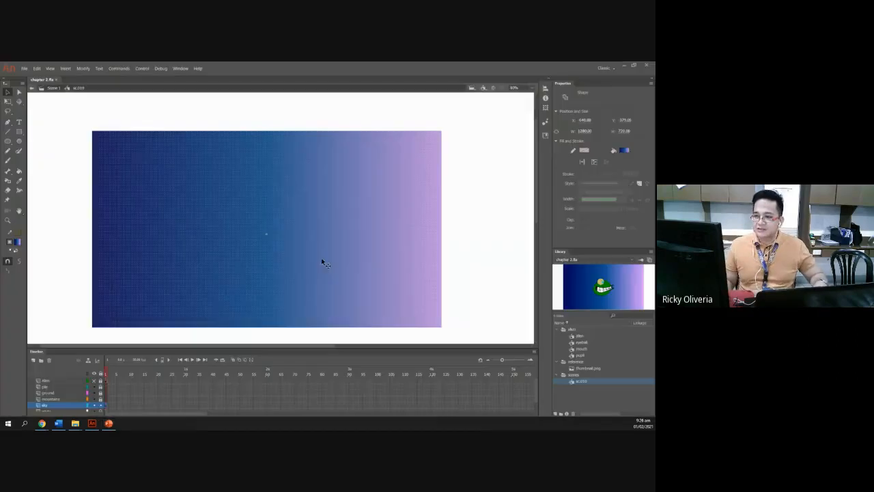
Step: Rotate the sky's gradient a quarter turn with the Gradient Transform tool, with dark blue at the top and lilac at the bottom
{"action": "left_click", "coordinate": [8, 104]}
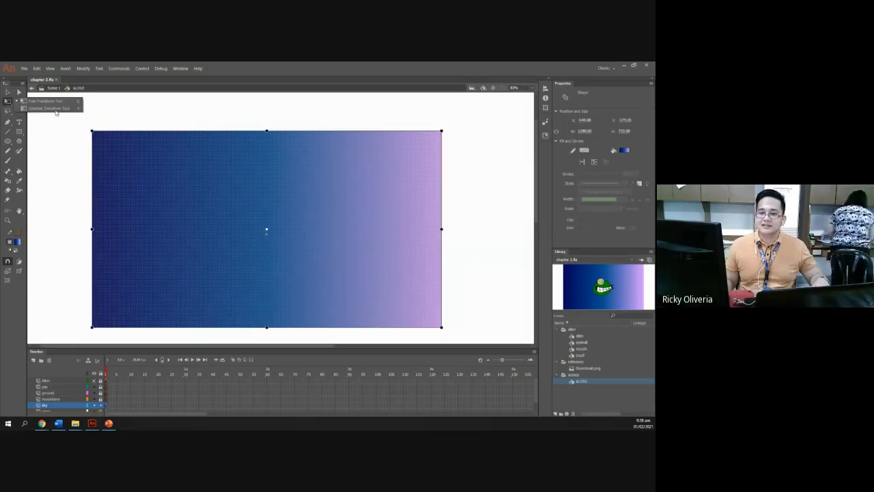
{"action": "left_click", "coordinate": [56, 109]}
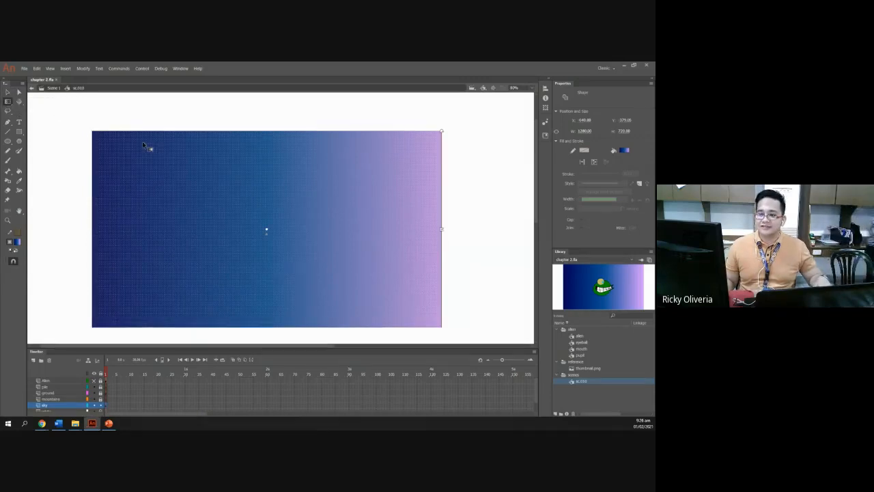
{"action": "key", "text": "ctrl+minus"}
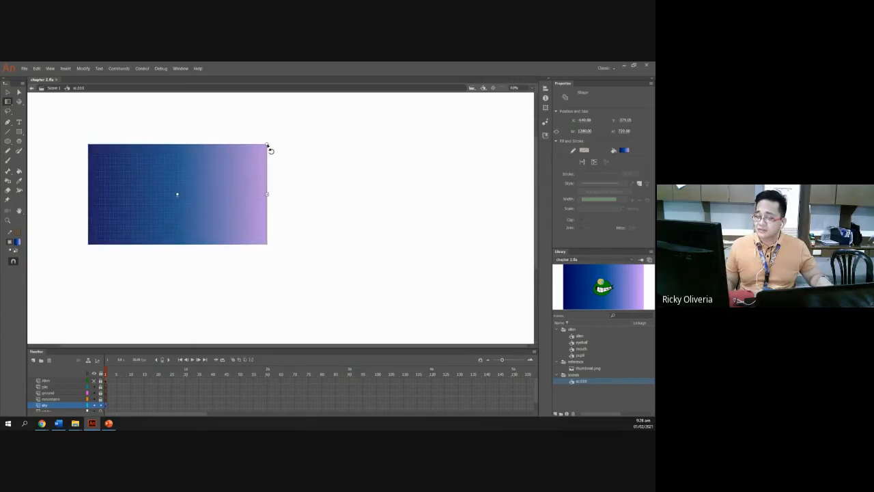
{"action": "left_click_drag", "start_coordinate": [268, 147], "coordinate": [178, 244]}
{"action": "left_click", "coordinate": [243, 271]}
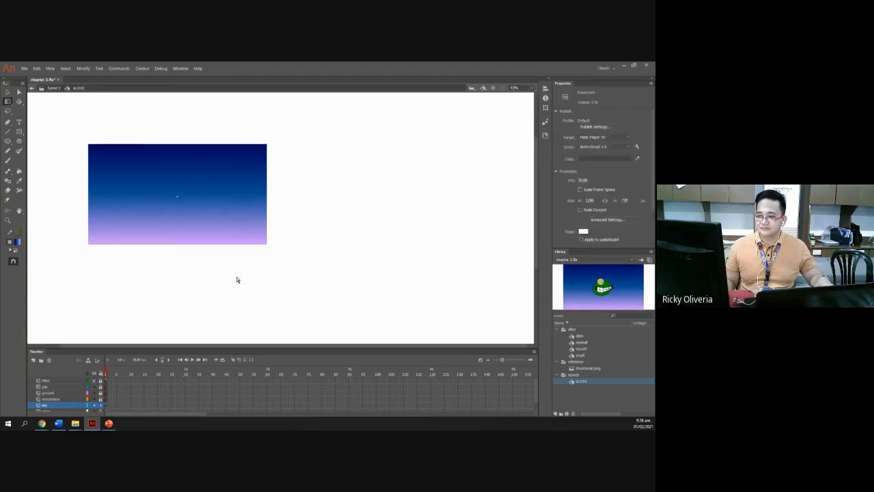
{"action": "scroll", "coordinate": [183, 273], "scroll_direction": "up", "scroll_amount": 2}
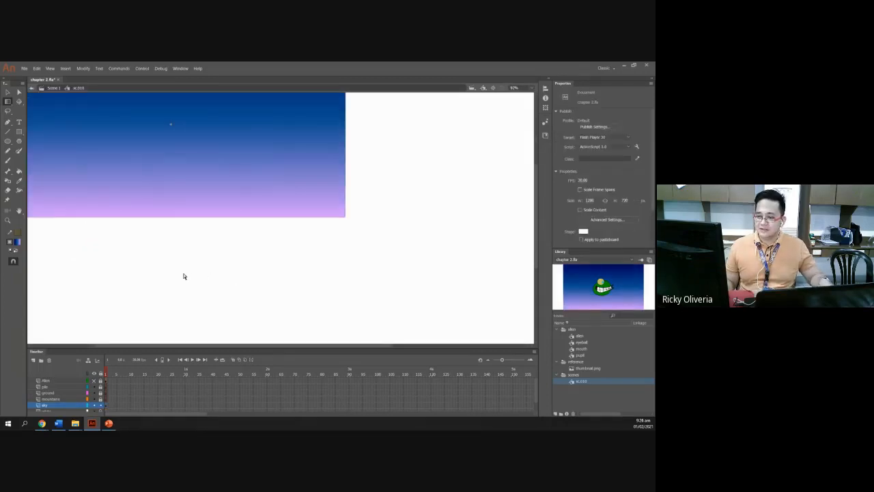
{"action": "left_click_drag", "start_coordinate": [220, 223], "coordinate": [306, 283]}
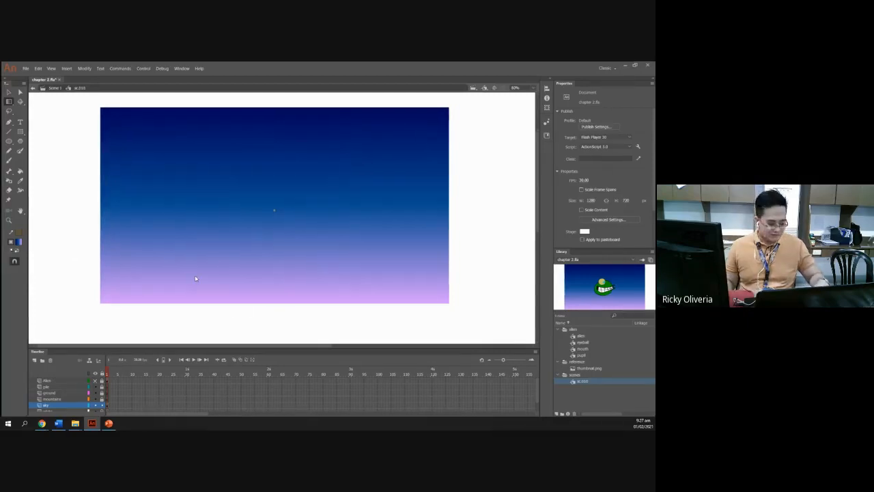
Step: Check PowerPoint slide 20 on adjusting the gradient, and back in Animate show the sky layer as outlines over the sketch
{"action": "key", "text": "super+Tab"}
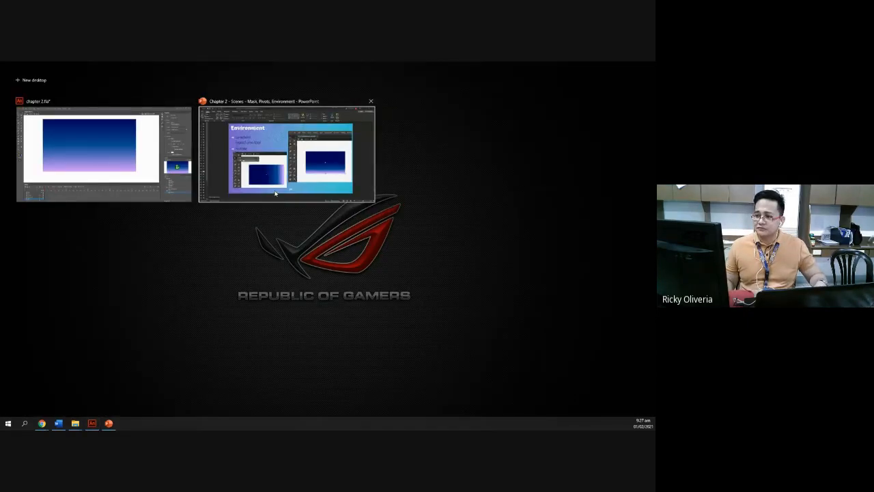
{"action": "left_click", "coordinate": [275, 194]}
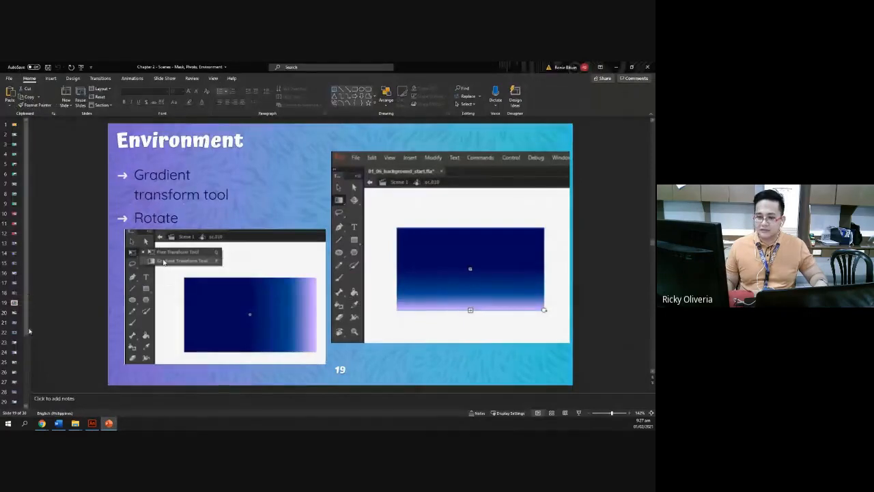
{"action": "left_click", "coordinate": [14, 313]}
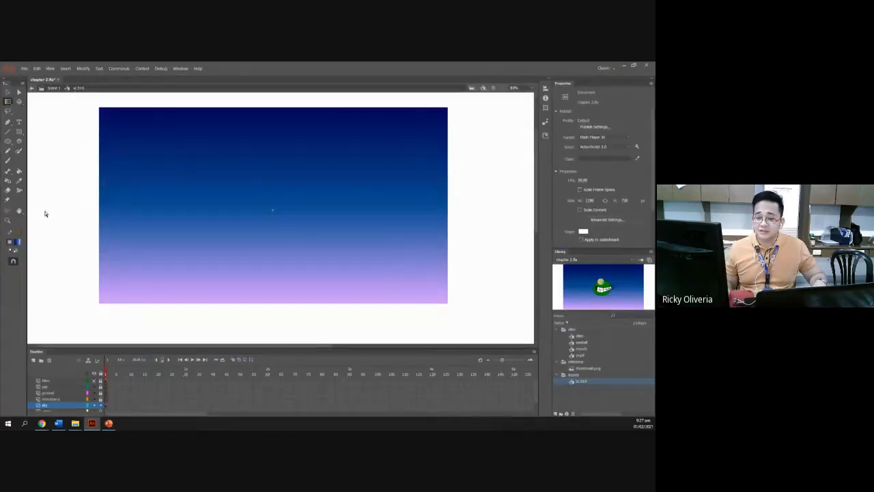
{"action": "left_click", "coordinate": [88, 406]}
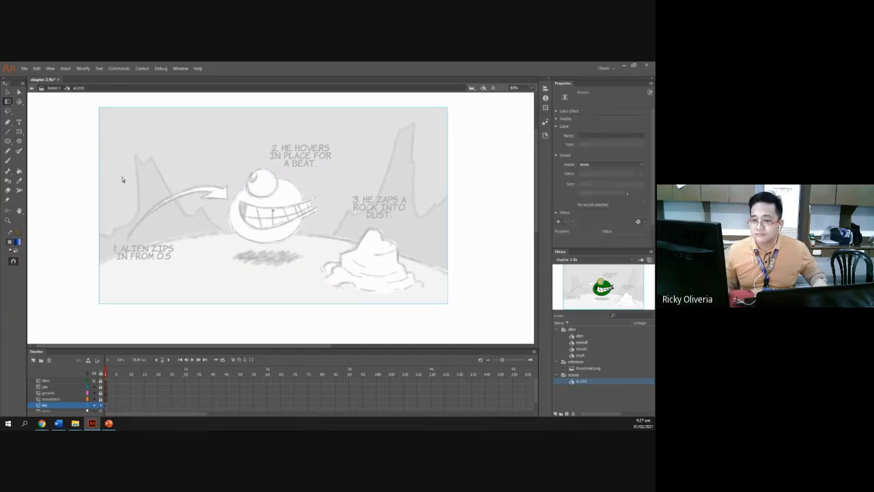
Step: Select the outlined sky rectangle and activate the Gradient Transform tool on its fill
{"action": "left_click", "coordinate": [8, 102]}
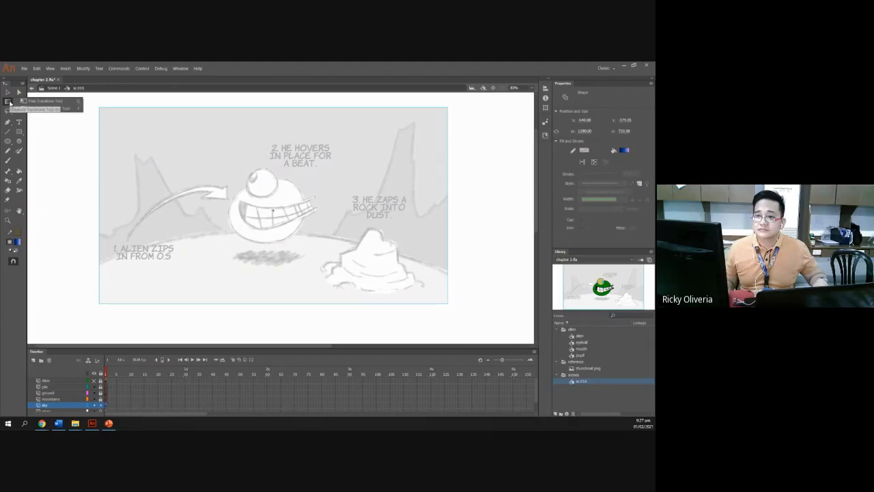
{"action": "left_click", "coordinate": [30, 108]}
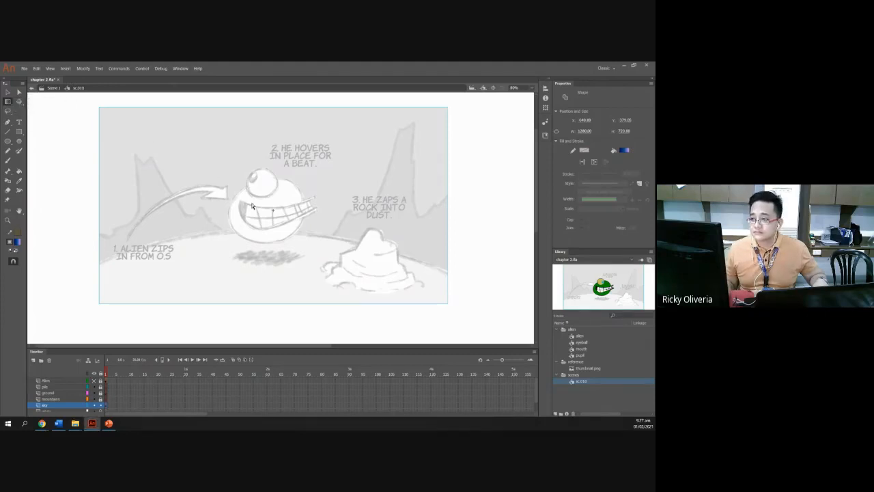
{"action": "left_click", "coordinate": [8, 91]}
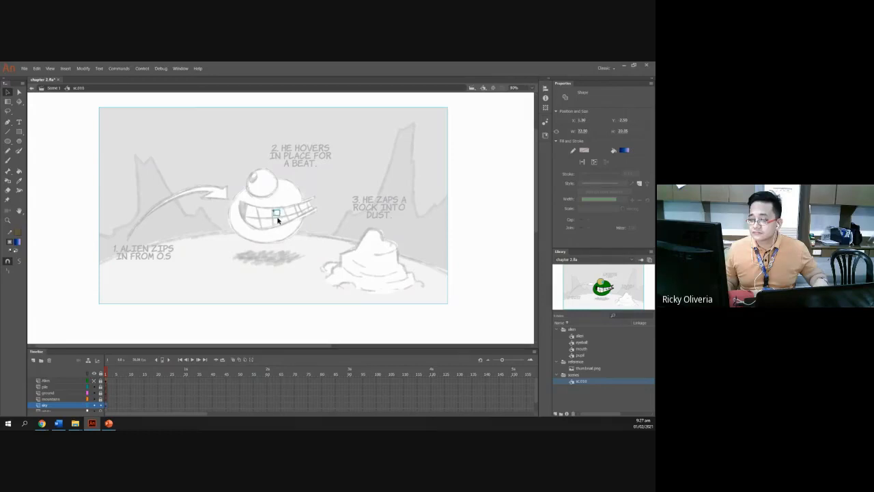
{"action": "left_click", "coordinate": [279, 239]}
{"action": "left_click", "coordinate": [19, 91]}
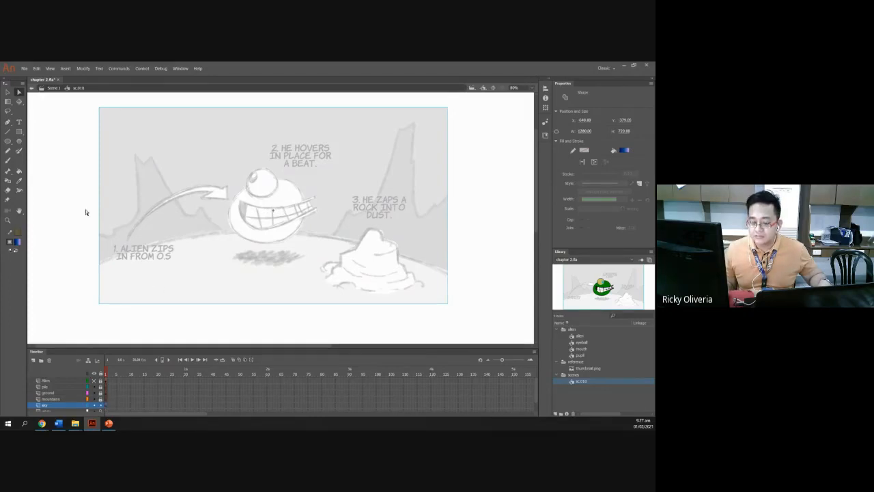
{"action": "left_click", "coordinate": [7, 101]}
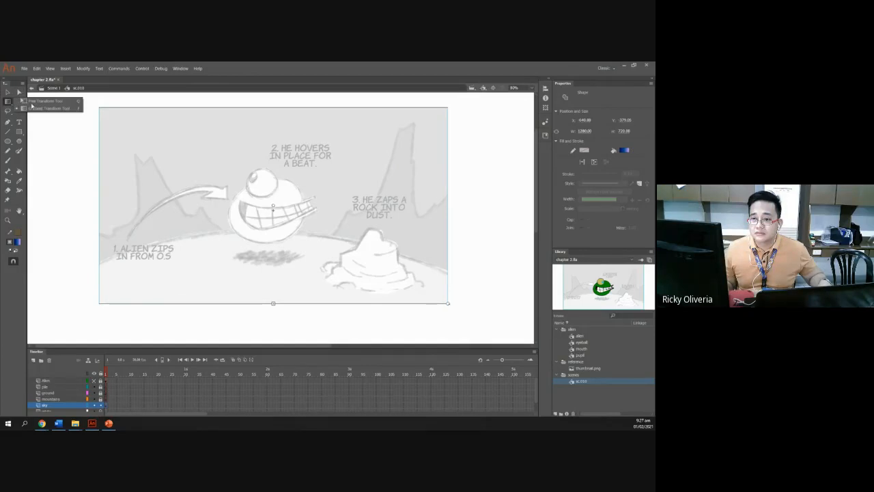
{"action": "left_click", "coordinate": [34, 110]}
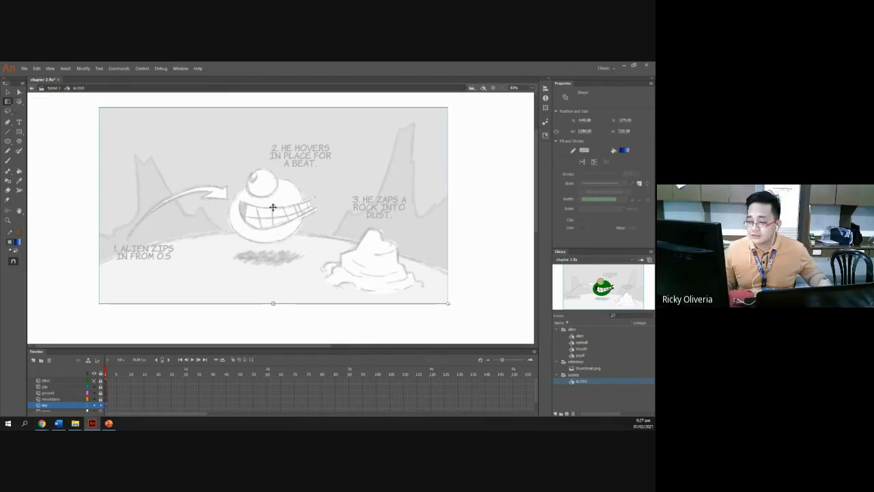
Step: Following PowerPoint slide 20, move the sky gradient's centre up until its lower boundary meets the sketched ground horizon in Animate
{"action": "left_click_drag", "start_coordinate": [272, 207], "coordinate": [273, 159]}
{"action": "left_click_drag", "start_coordinate": [272, 146], "coordinate": [273, 130]}
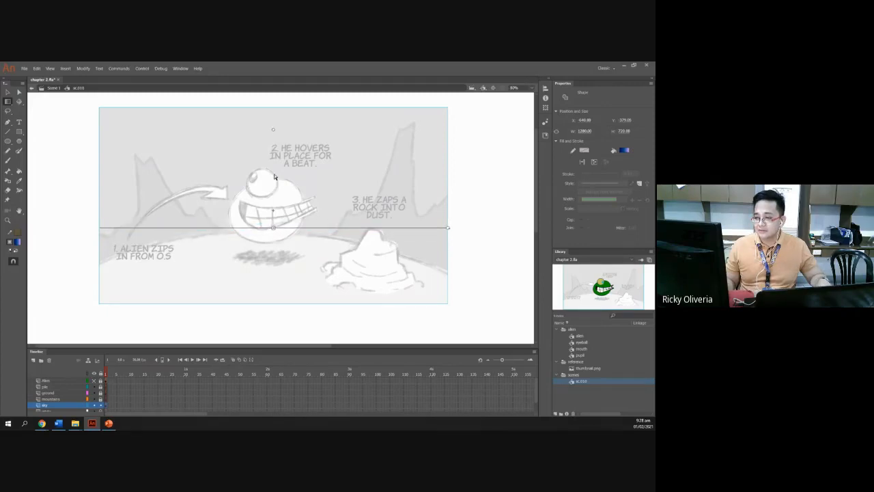
{"action": "left_click", "coordinate": [109, 424]}
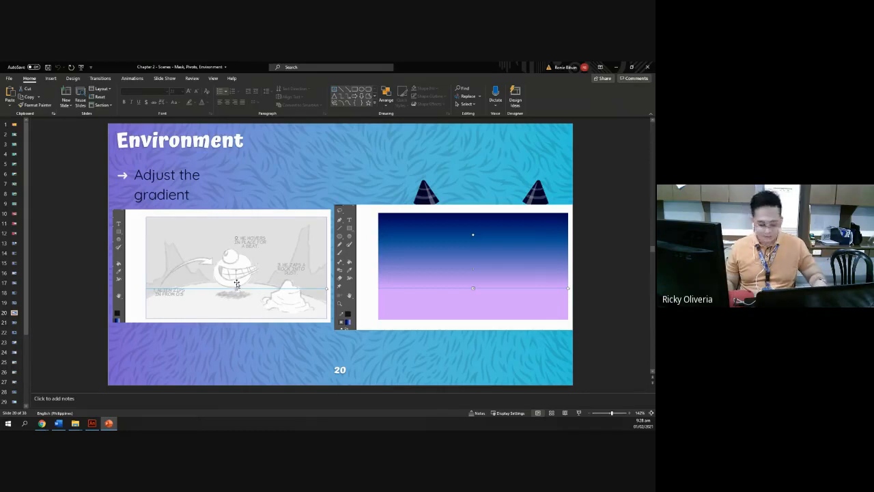
{"action": "key", "text": "alt+Tab"}
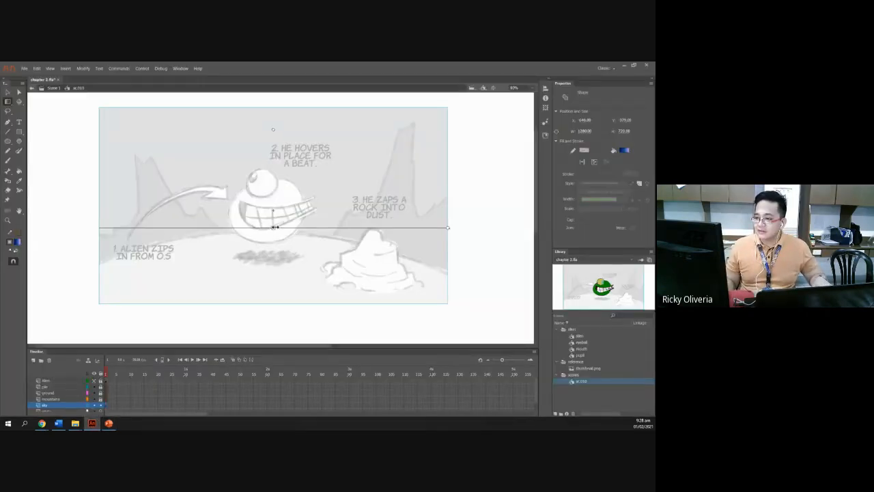
{"action": "left_click_drag", "start_coordinate": [274, 129], "coordinate": [274, 134]}
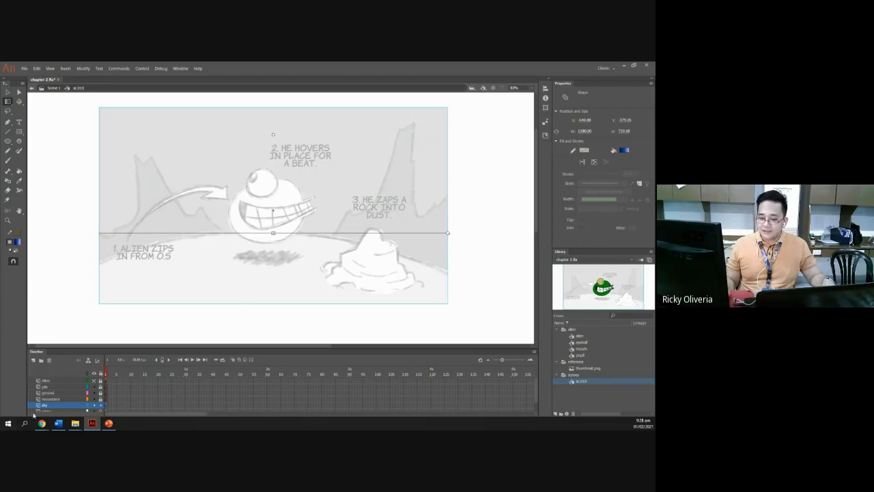
Step: Switch the sky layer from outlines back to its filled display, leaving its layer properties unchanged, and deselect the gradient
{"action": "left_click", "coordinate": [87, 408]}
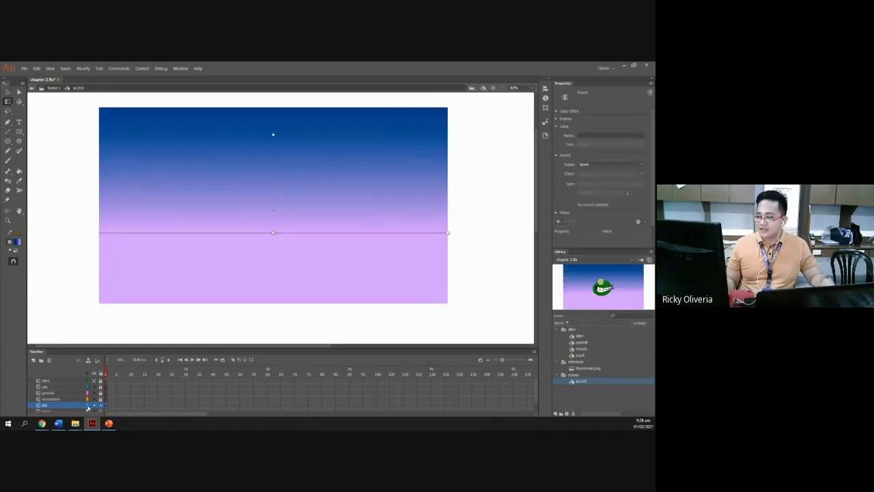
{"action": "double_click", "coordinate": [87, 407]}
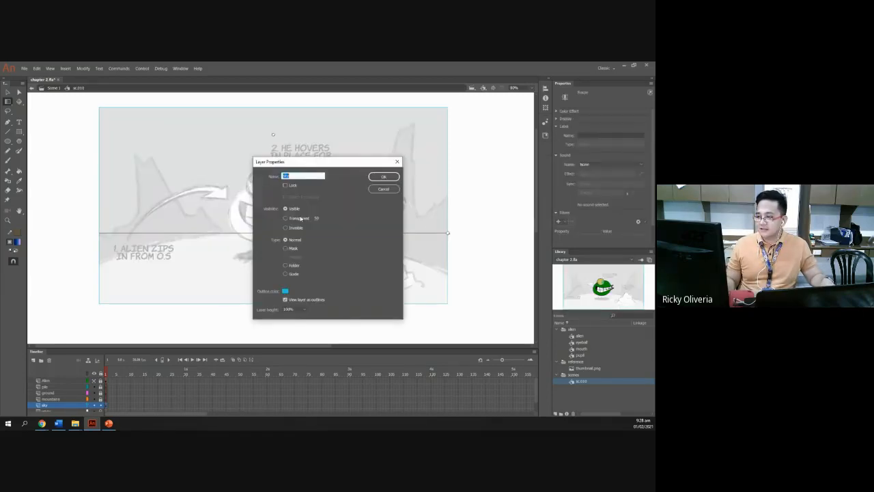
{"action": "left_click", "coordinate": [382, 189]}
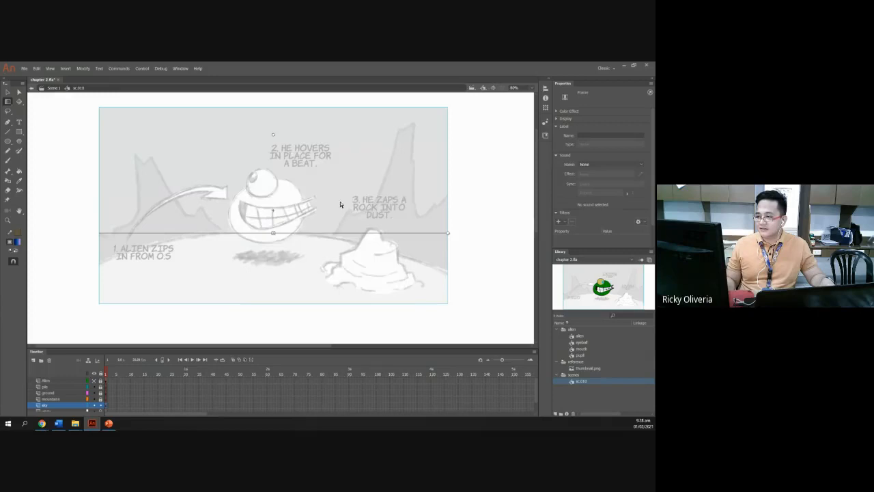
{"action": "left_click", "coordinate": [89, 406]}
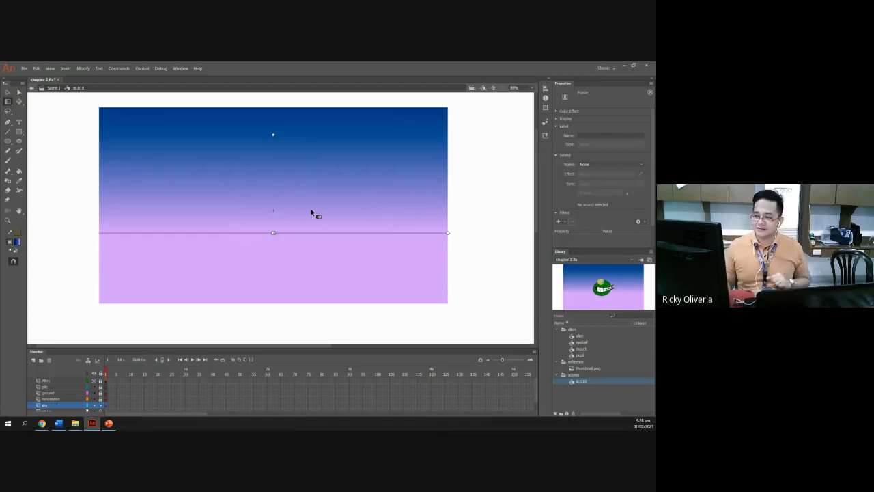
{"action": "left_click", "coordinate": [108, 273]}
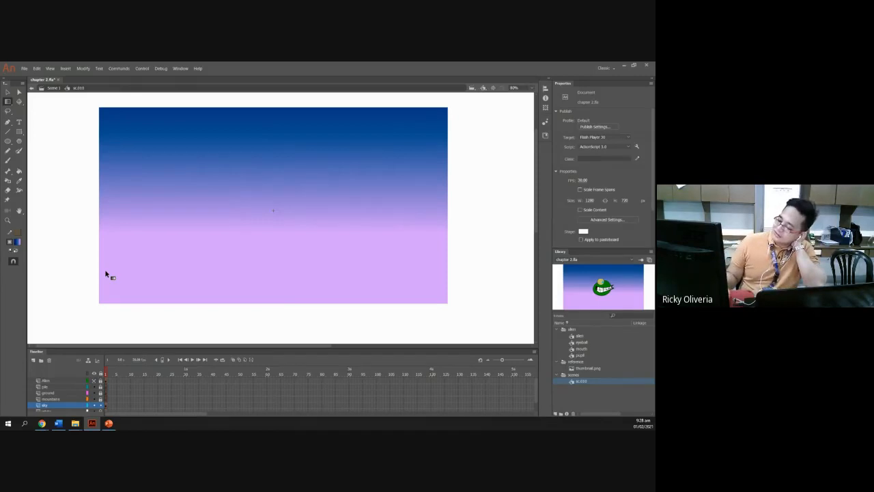
Step: Compare the adjusted sky gradient with PowerPoint slide 20, and select the sky layer's first frame in Animate
{"action": "left_click", "coordinate": [109, 423]}
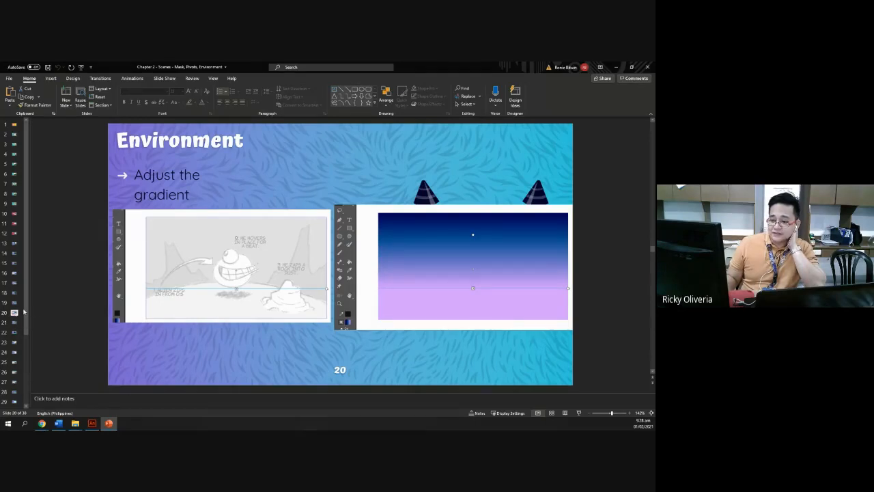
{"action": "left_click", "coordinate": [92, 423]}
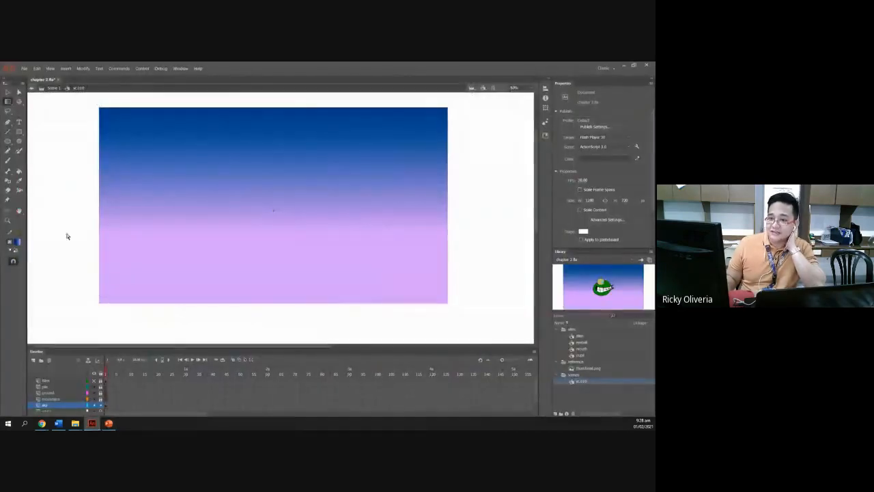
{"action": "left_click", "coordinate": [107, 406]}
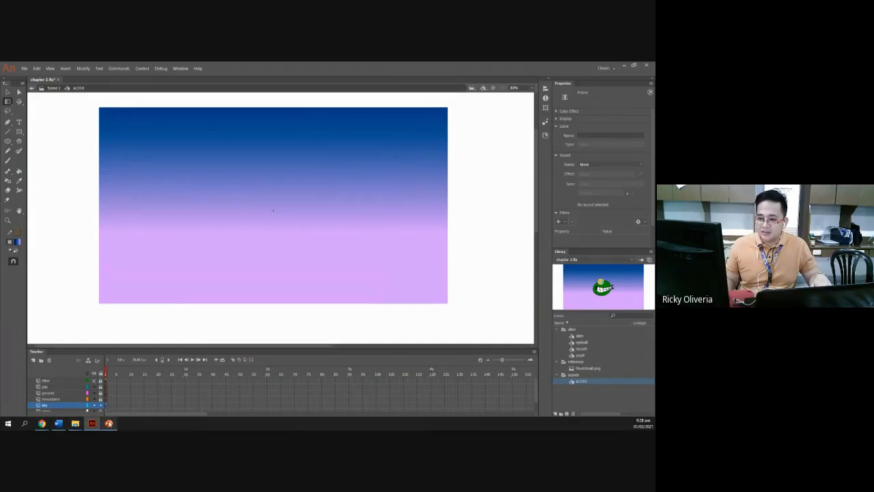
Step: Switch to PowerPoint, review the mountain-drawing instructions on slide 21, and return to Animate
{"action": "left_click", "coordinate": [109, 423]}
{"action": "left_click", "coordinate": [14, 322]}
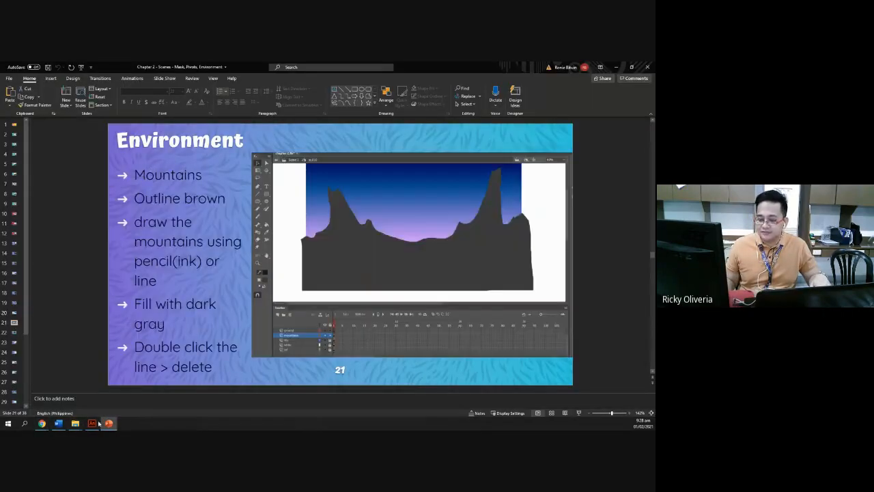
{"action": "left_click", "coordinate": [92, 423]}
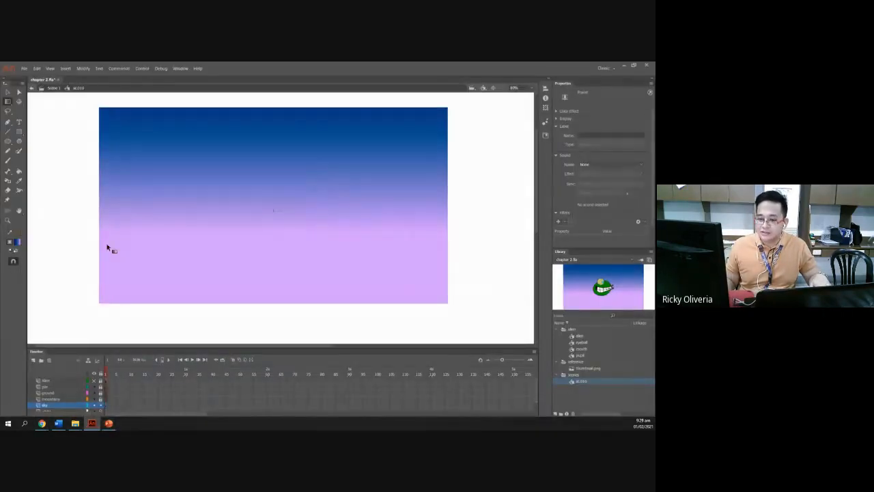
Step: Select the sky layer's first-frame artwork and convert it to a Graphic symbol named "sky" in the library root
{"action": "left_click", "coordinate": [108, 408]}
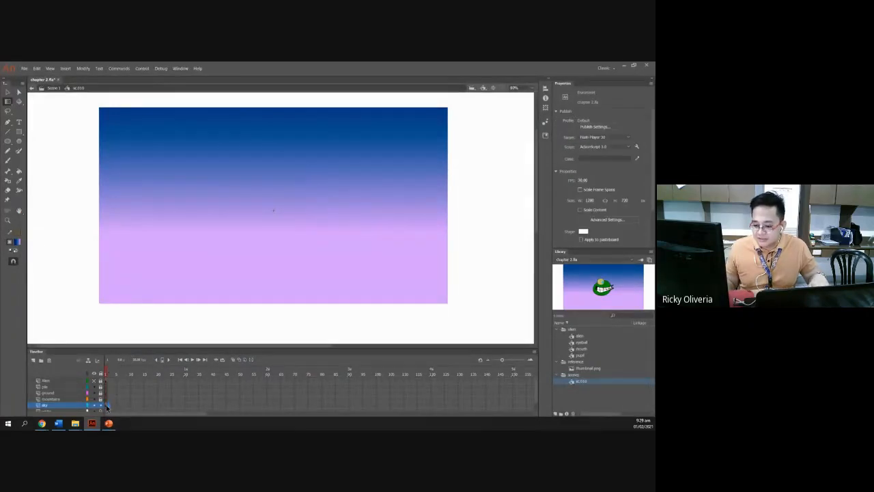
{"action": "left_click", "coordinate": [107, 408]}
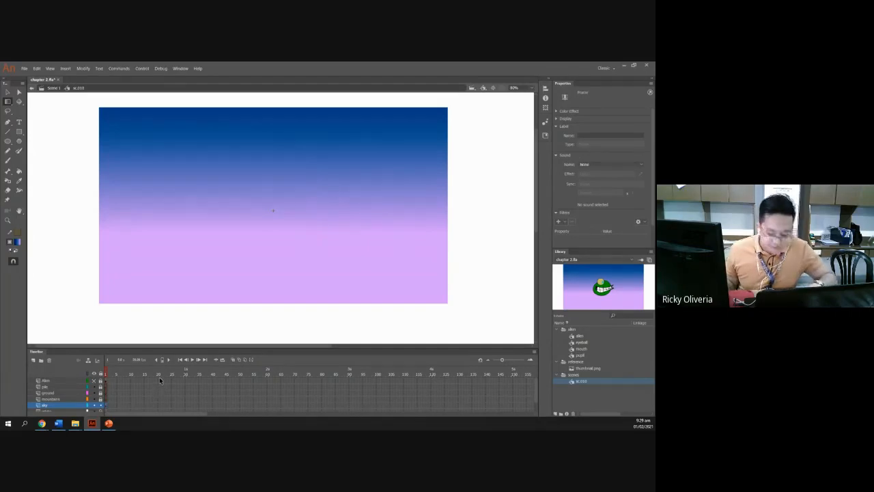
{"action": "key", "text": "F8"}
{"action": "left_click_drag", "start_coordinate": [260, 199], "coordinate": [322, 205]}
{"action": "left_click", "coordinate": [308, 225]}
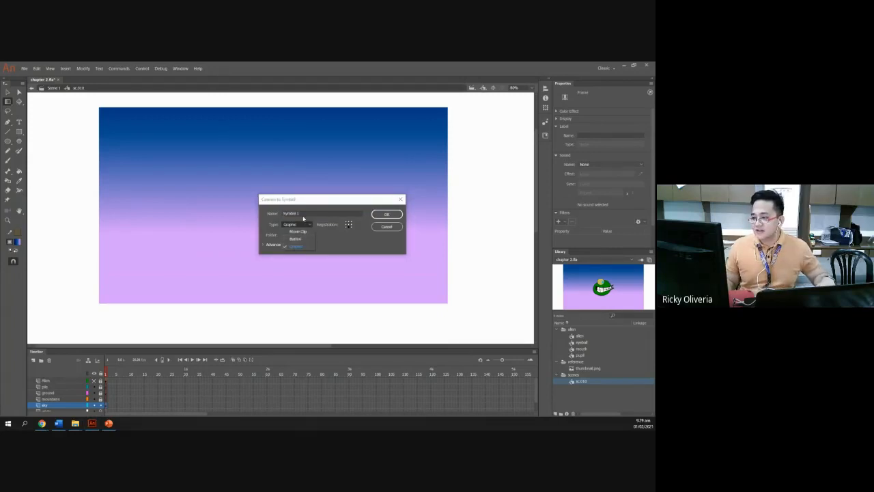
{"action": "left_click", "coordinate": [310, 213]}
{"action": "left_click_drag", "start_coordinate": [316, 213], "coordinate": [203, 209]}
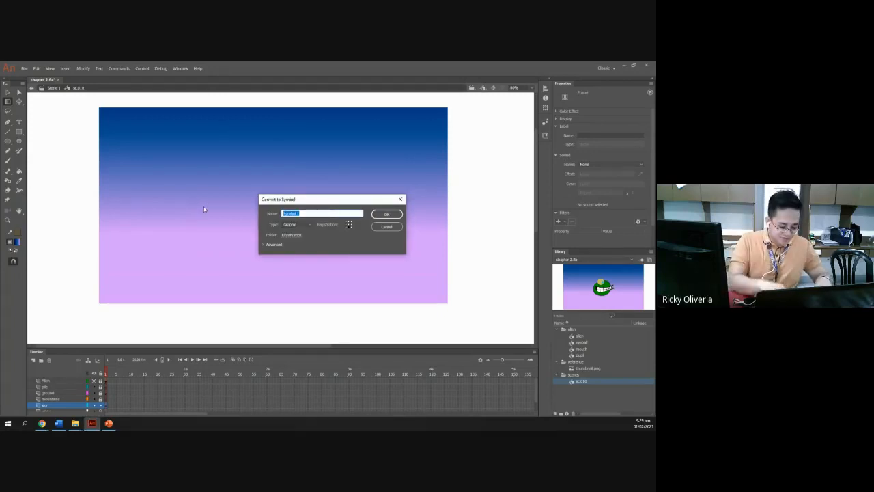
{"action": "type", "text": "sk"}
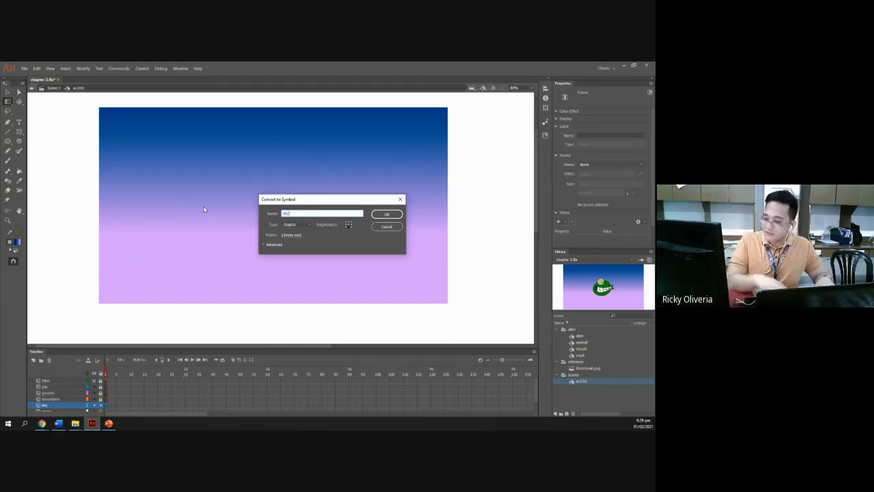
{"action": "type", "text": "y"}
{"action": "left_click", "coordinate": [385, 214]}
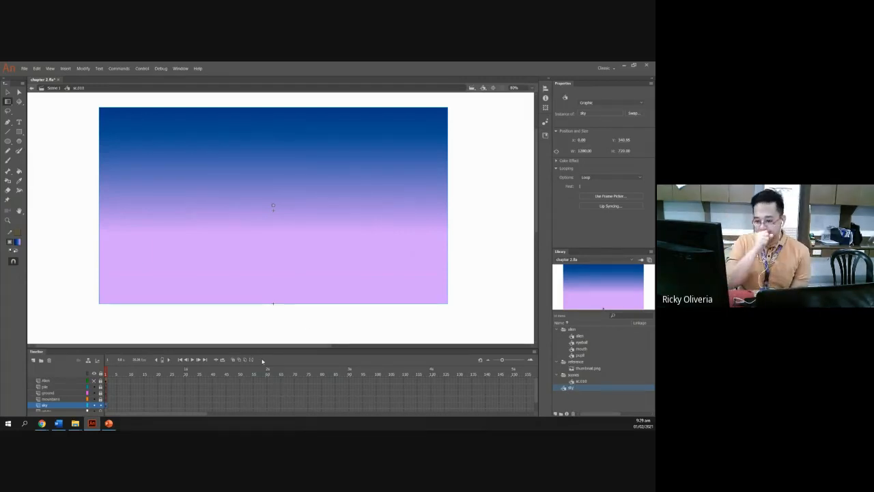
Step: Lock the sky layer and hide it to reveal the storyboard sketch underneath
{"action": "left_click", "coordinate": [101, 405]}
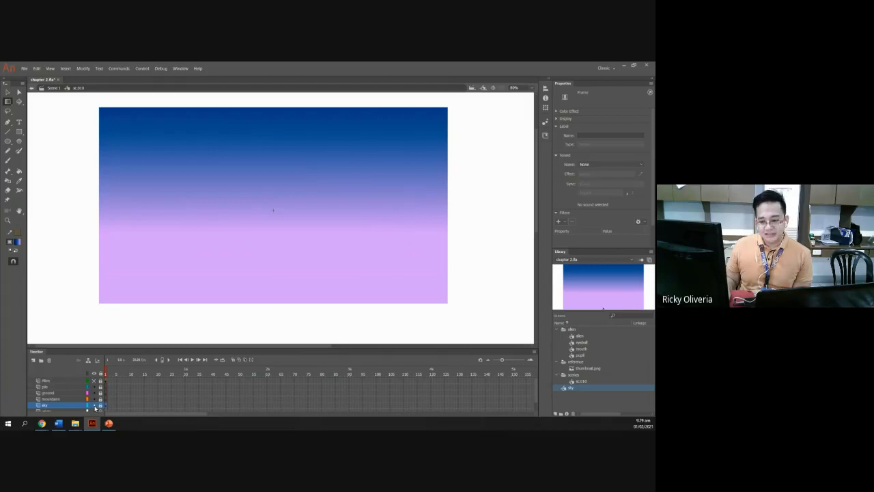
{"action": "left_click", "coordinate": [94, 406]}
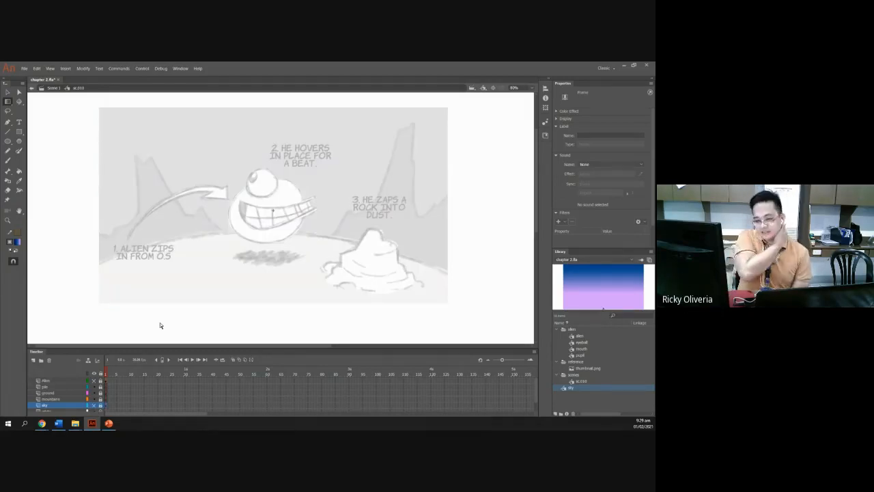
Step: Check the Environment slide in PowerPoint, and set the mountains layer's outline color to brown in Animate
{"action": "left_click", "coordinate": [61, 399]}
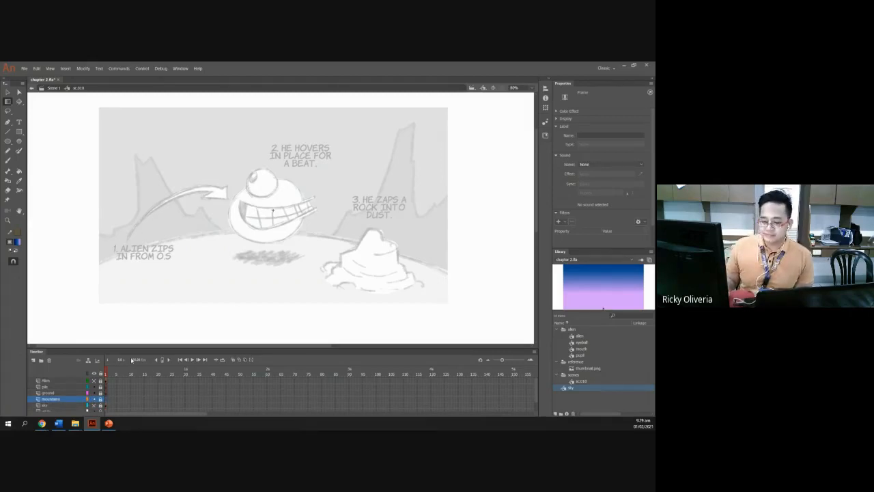
{"action": "left_click", "coordinate": [113, 424]}
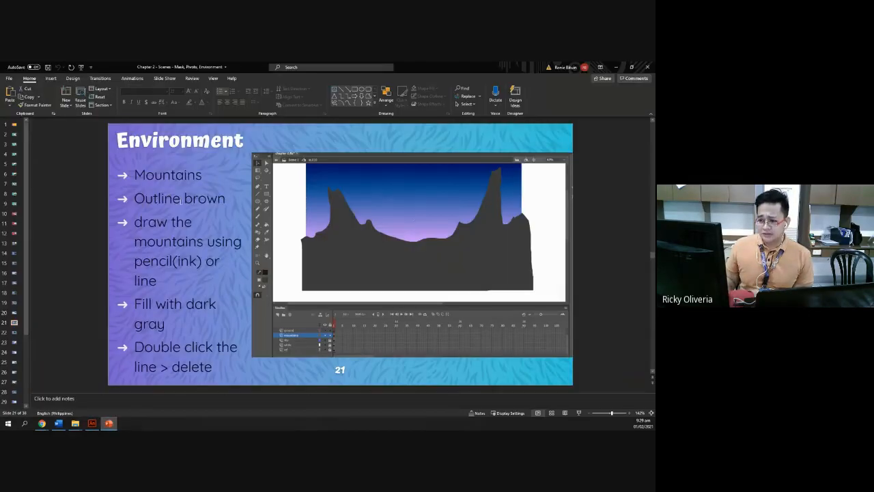
{"action": "left_click", "coordinate": [616, 67]}
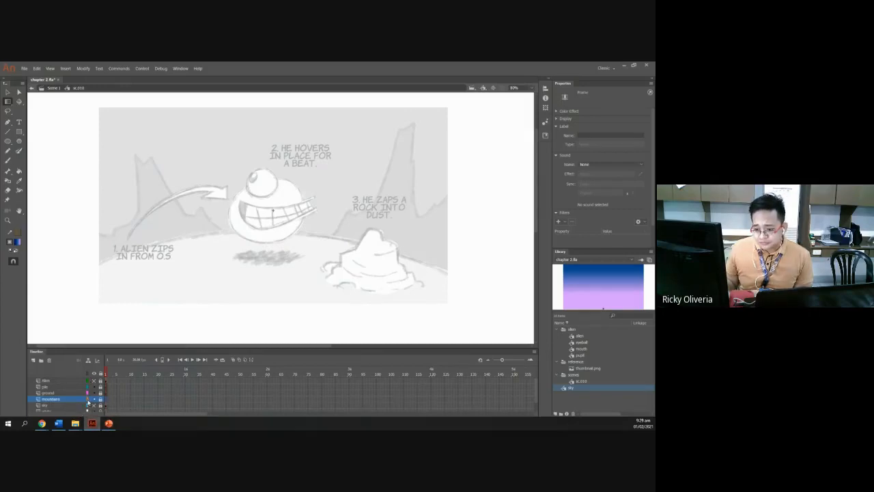
{"action": "double_click", "coordinate": [87, 398]}
{"action": "left_click", "coordinate": [285, 291]}
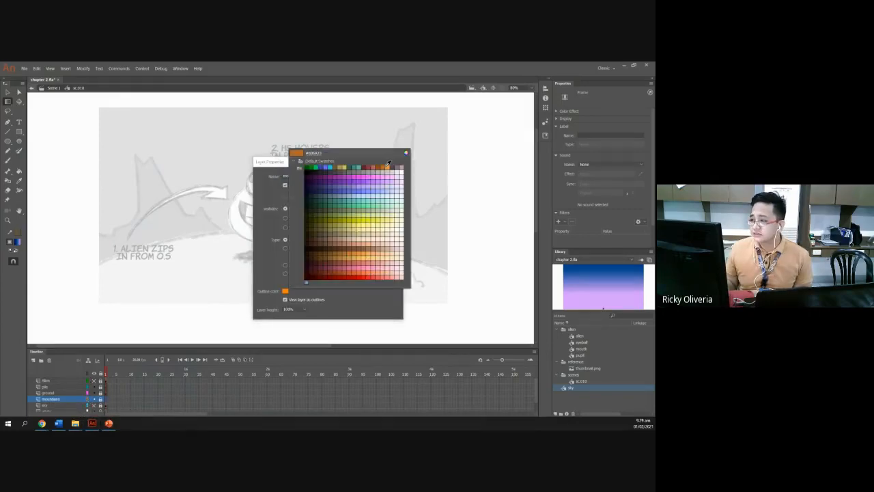
{"action": "left_click", "coordinate": [380, 169]}
{"action": "left_click", "coordinate": [383, 177]}
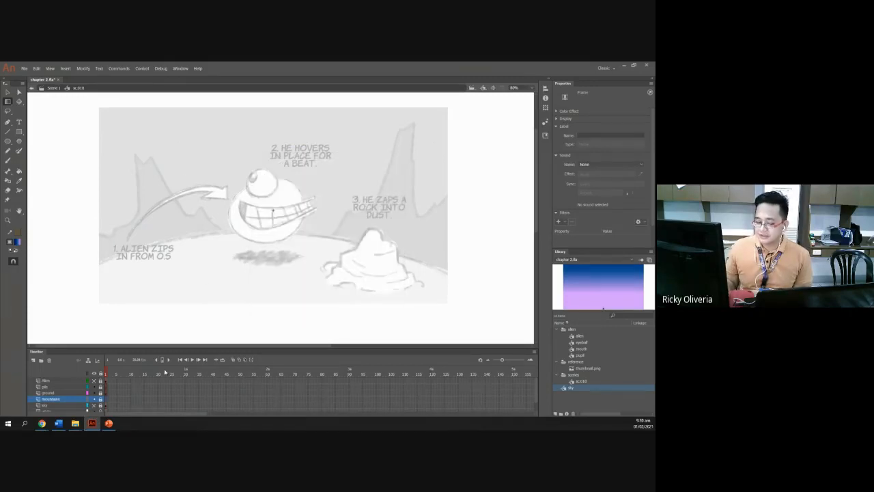
Step: Review the mountain instructions on PowerPoint's Environment slide, and look over the storyboard sketch back in Animate
{"action": "left_click", "coordinate": [109, 424]}
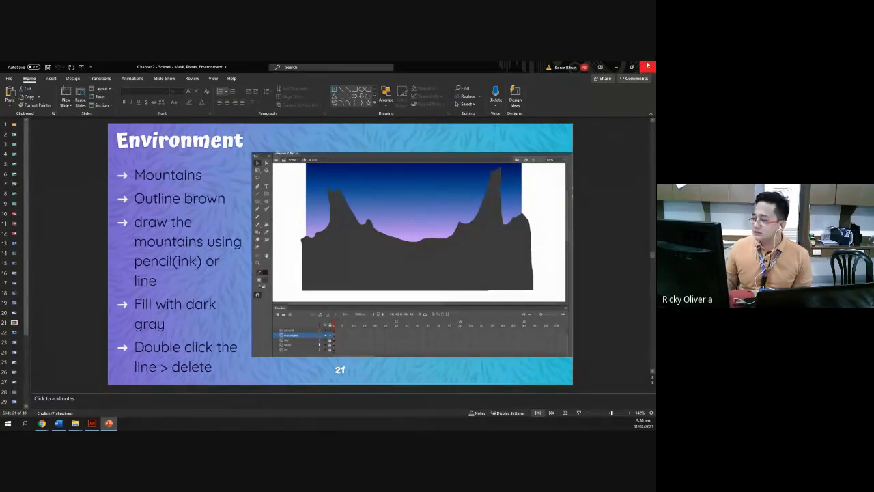
{"action": "left_click", "coordinate": [616, 67]}
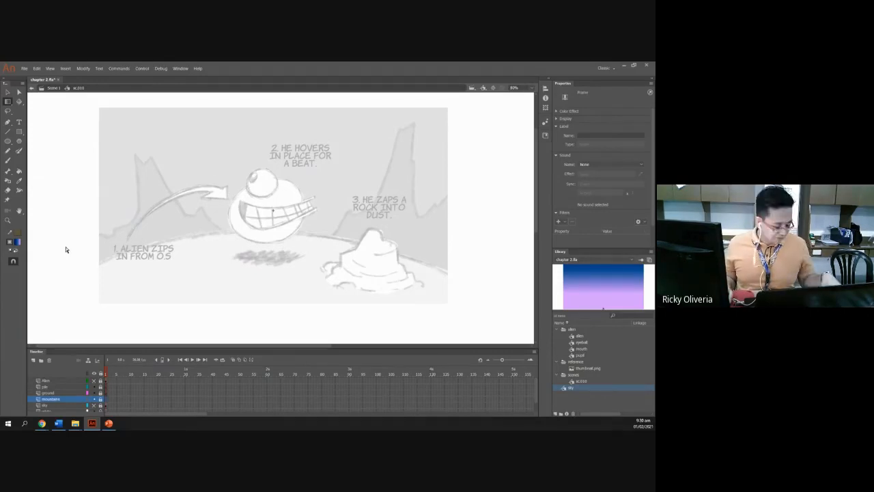
{"action": "scroll", "coordinate": [67, 248], "scroll_direction": "up", "scroll_amount": 1}
{"action": "mouse_move", "coordinate": [303, 227]}
{"action": "left_mouse_down"}
{"action": "mouse_move", "coordinate": [271, 240]}
{"action": "mouse_move", "coordinate": [273, 257]}
{"action": "left_mouse_up"}
{"action": "scroll", "coordinate": [275, 259], "scroll_direction": "up", "scroll_amount": 1}
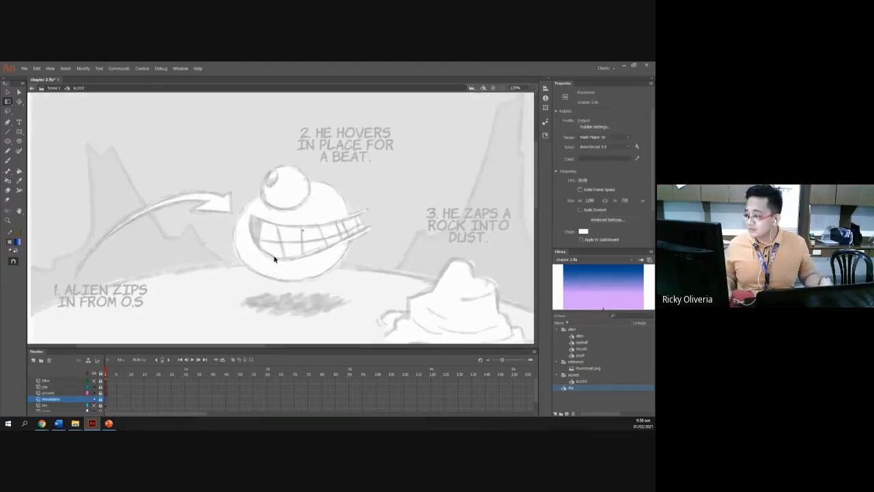
{"action": "scroll", "coordinate": [280, 247], "scroll_direction": "down", "scroll_amount": 1}
{"action": "scroll", "coordinate": [280, 247], "scroll_direction": "up", "scroll_amount": 1}
{"action": "scroll", "coordinate": [281, 246], "scroll_direction": "down", "scroll_amount": 1}
{"action": "scroll", "coordinate": [280, 247], "scroll_direction": "up", "scroll_amount": 1}
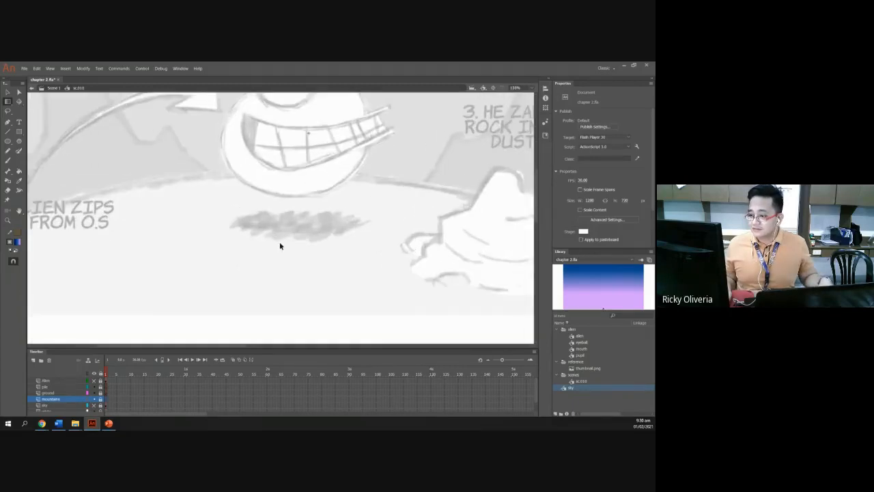
{"action": "scroll", "coordinate": [280, 246], "scroll_direction": "down", "scroll_amount": 2}
{"action": "left_click_drag", "start_coordinate": [262, 212], "coordinate": [256, 265]}
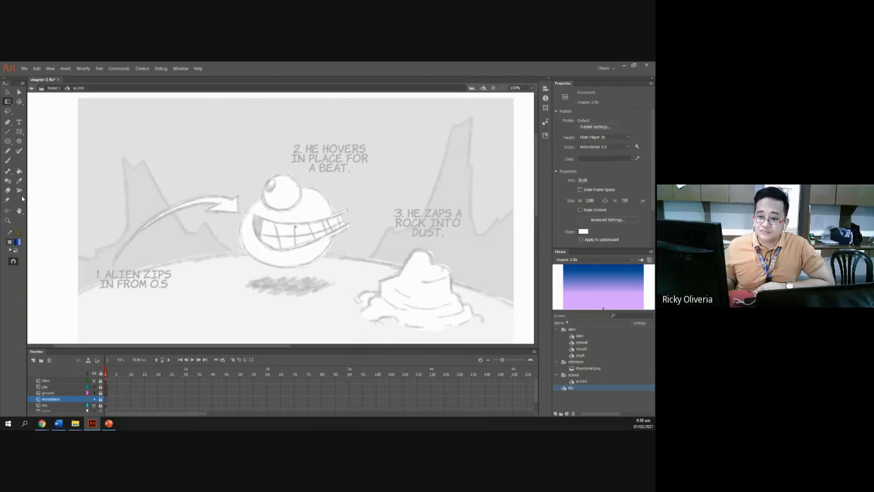
Step: Activate the Pencil tool in Ink mode and unlock the mountains layer for drawing
{"action": "left_click", "coordinate": [9, 151]}
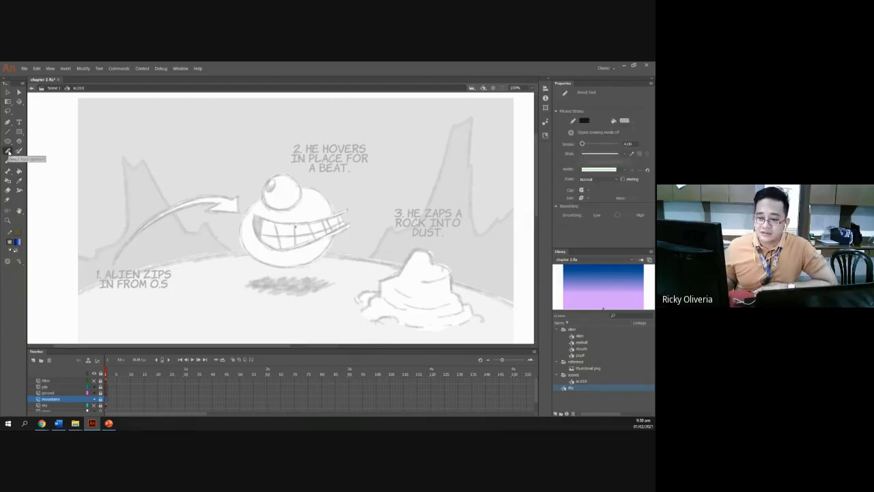
{"action": "left_click", "coordinate": [21, 262]}
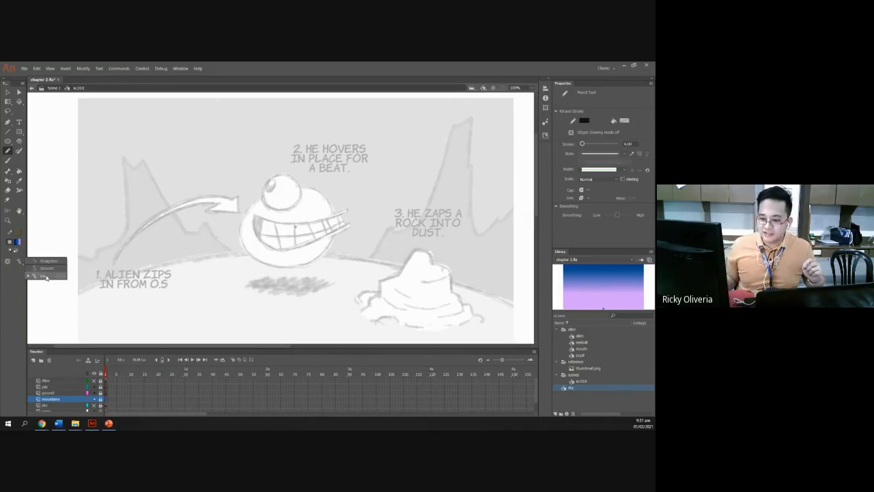
{"action": "left_click", "coordinate": [46, 277]}
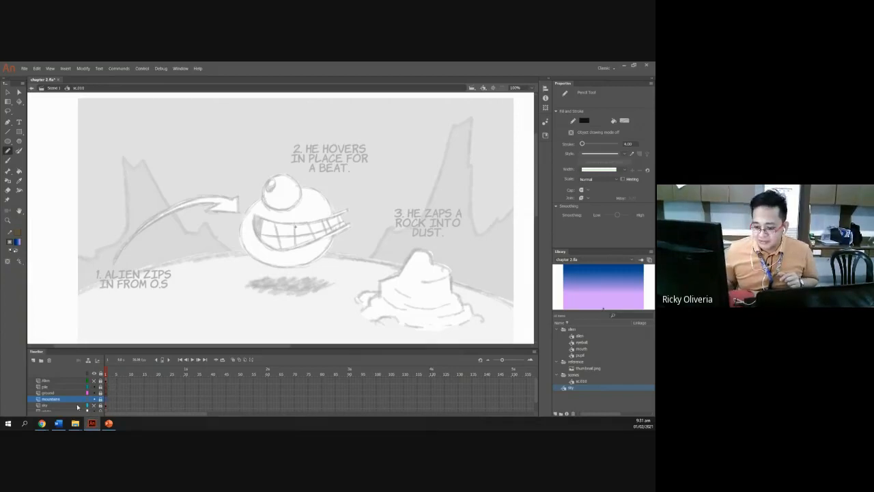
{"action": "left_click", "coordinate": [101, 401]}
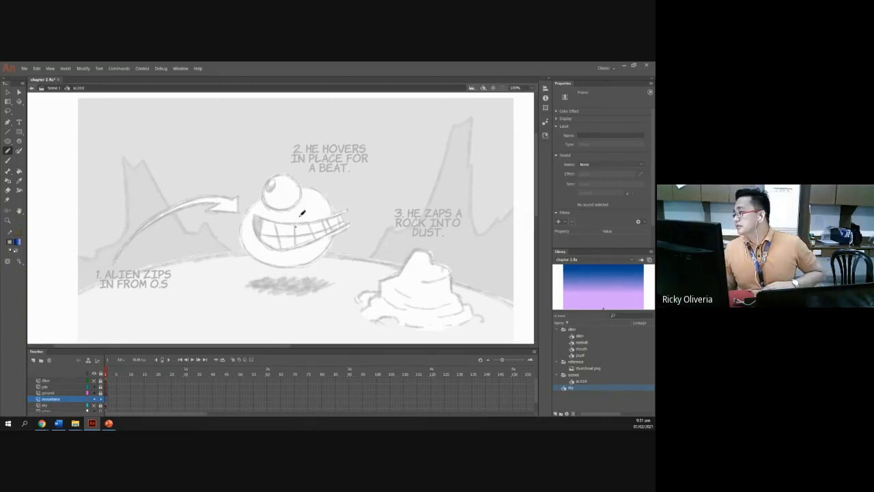
{"action": "left_click", "coordinate": [577, 111]}
{"action": "left_click", "coordinate": [577, 112]}
{"action": "left_click", "coordinate": [577, 112]}
{"action": "left_click", "coordinate": [574, 132]}
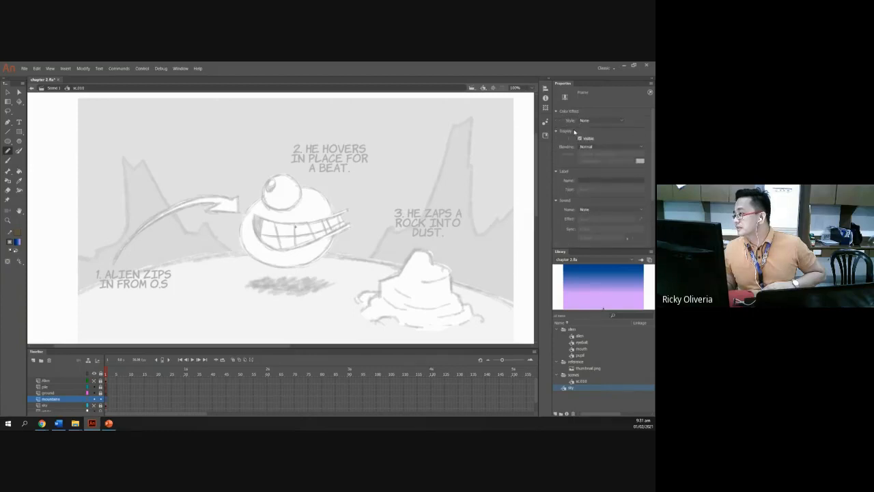
{"action": "left_click", "coordinate": [574, 132]}
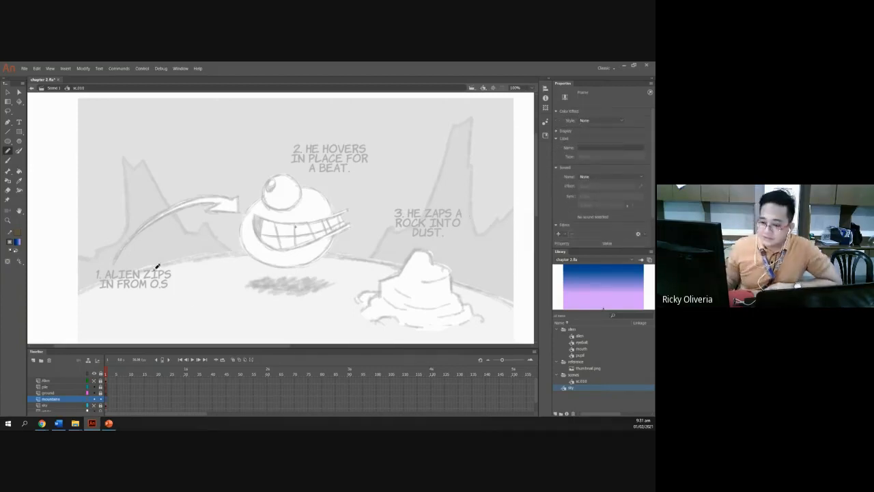
Step: Trace the sketch's left mountain from just outside the frame, continuing the ridge line down into a valley below the alien
{"action": "mouse_move", "coordinate": [71, 262]}
{"action": "left_mouse_down"}
{"action": "mouse_move", "coordinate": [127, 232]}
{"action": "mouse_move", "coordinate": [134, 205]}
{"action": "mouse_move", "coordinate": [124, 164]}
{"action": "left_mouse_up"}
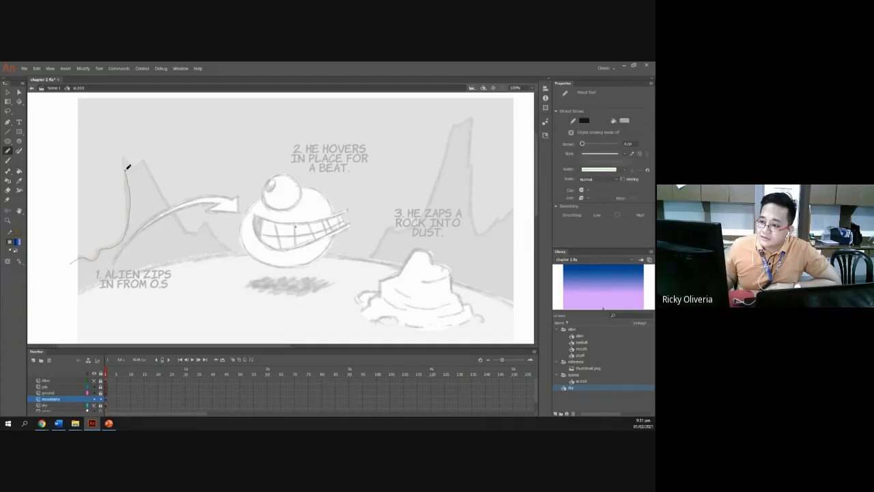
{"action": "mouse_move", "coordinate": [126, 171]}
{"action": "left_mouse_down"}
{"action": "mouse_move", "coordinate": [140, 162]}
{"action": "mouse_move", "coordinate": [163, 189]}
{"action": "left_mouse_up"}
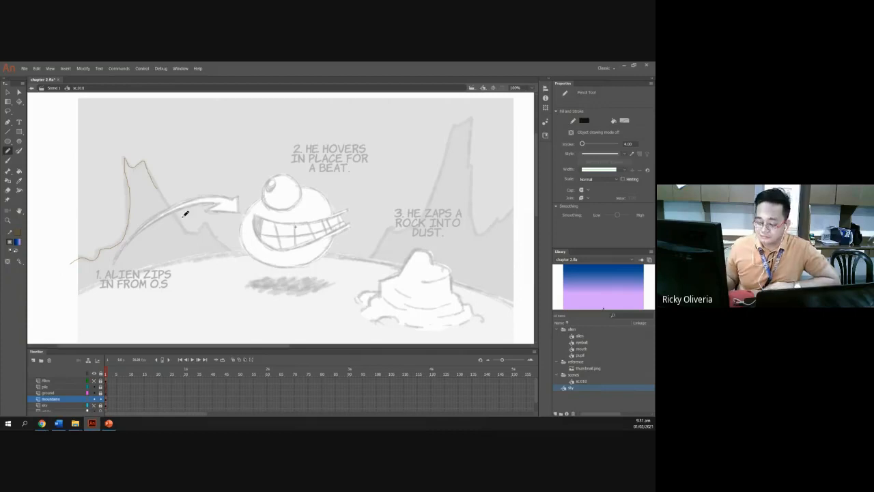
{"action": "scroll", "coordinate": [168, 191], "scroll_direction": "up", "scroll_amount": 2}
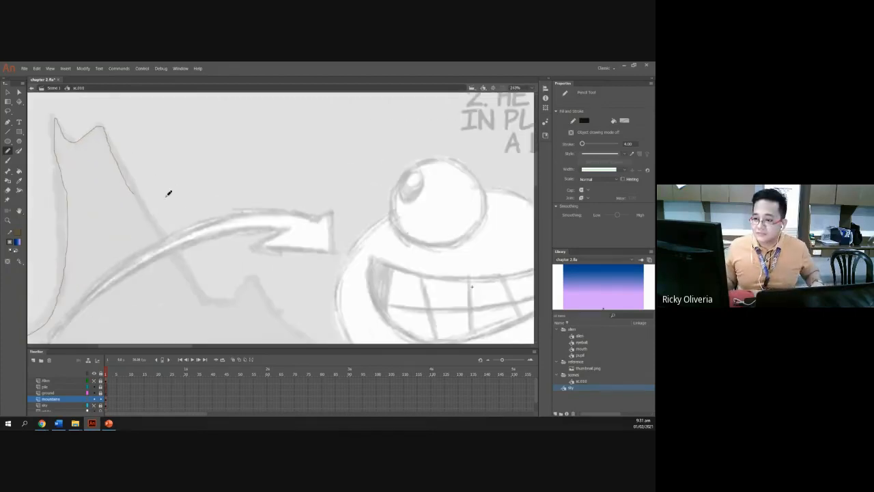
{"action": "mouse_move", "coordinate": [134, 194]}
{"action": "left_mouse_down"}
{"action": "mouse_move", "coordinate": [206, 297]}
{"action": "mouse_move", "coordinate": [232, 297]}
{"action": "mouse_move", "coordinate": [256, 276]}
{"action": "mouse_move", "coordinate": [292, 326]}
{"action": "mouse_move", "coordinate": [219, 178]}
{"action": "mouse_move", "coordinate": [270, 218]}
{"action": "mouse_move", "coordinate": [374, 261]}
{"action": "mouse_move", "coordinate": [437, 256]}
{"action": "mouse_move", "coordinate": [484, 227]}
{"action": "left_mouse_up"}
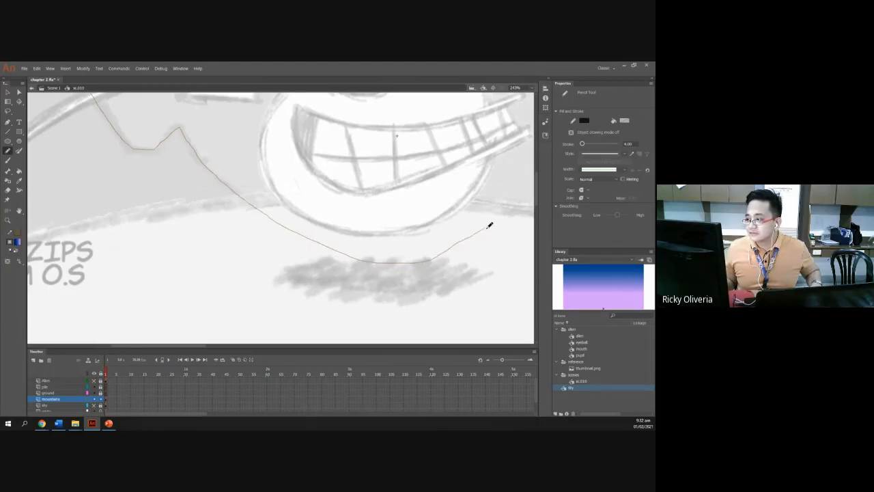
Step: Continue the pencil line from the valley over the tall right mountain and out past the frame's right edge, undoing bad strokes
{"action": "left_click_drag", "start_coordinate": [436, 242], "coordinate": [175, 254]}
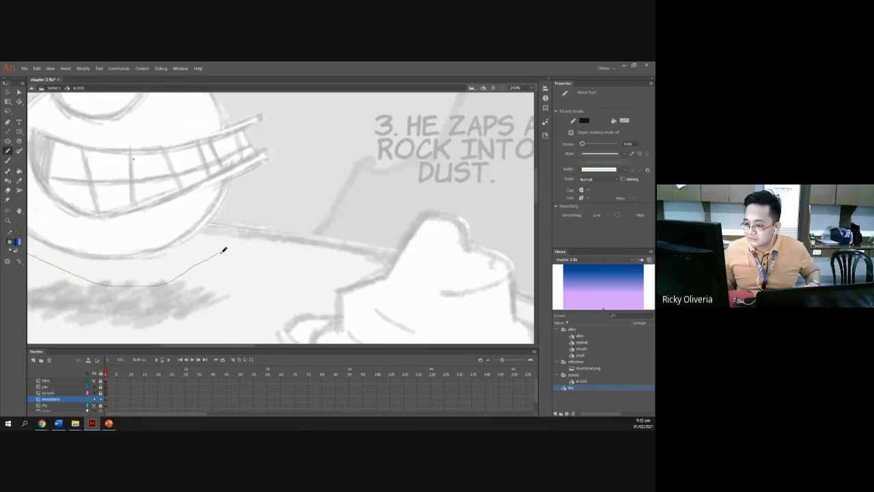
{"action": "mouse_move", "coordinate": [218, 251]}
{"action": "left_mouse_down"}
{"action": "mouse_move", "coordinate": [332, 217]}
{"action": "mouse_move", "coordinate": [369, 160]}
{"action": "mouse_move", "coordinate": [393, 167]}
{"action": "mouse_move", "coordinate": [416, 159]}
{"action": "mouse_move", "coordinate": [156, 313]}
{"action": "mouse_move", "coordinate": [168, 285]}
{"action": "mouse_move", "coordinate": [175, 291]}
{"action": "mouse_move", "coordinate": [216, 244]}
{"action": "mouse_move", "coordinate": [241, 174]}
{"action": "left_mouse_up"}
{"action": "key", "text": "ctrl+z"}
{"action": "left_click_drag", "start_coordinate": [255, 145], "coordinate": [224, 240]}
{"action": "mouse_move", "coordinate": [205, 276]}
{"action": "left_mouse_down"}
{"action": "mouse_move", "coordinate": [244, 139]}
{"action": "mouse_move", "coordinate": [290, 121]}
{"action": "mouse_move", "coordinate": [279, 223]}
{"action": "mouse_move", "coordinate": [288, 328]}
{"action": "left_mouse_up"}
{"action": "key", "text": "ctrl+z"}
{"action": "left_click_drag", "start_coordinate": [332, 293], "coordinate": [336, 152]}
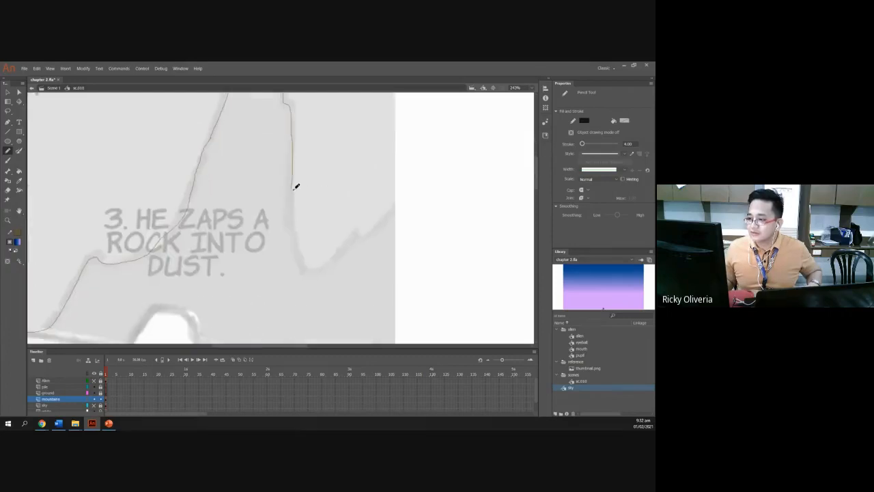
{"action": "mouse_move", "coordinate": [294, 185]}
{"action": "left_mouse_down"}
{"action": "mouse_move", "coordinate": [300, 259]}
{"action": "mouse_move", "coordinate": [317, 264]}
{"action": "mouse_move", "coordinate": [398, 213]}
{"action": "mouse_move", "coordinate": [460, 217]}
{"action": "left_mouse_up"}
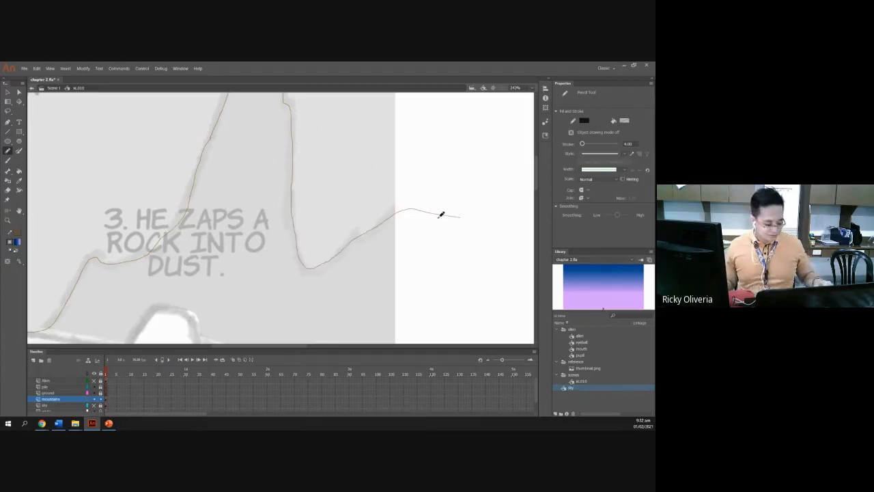
Step: Close the mountain outline with freehand pencil sides down past the frame and a straight line along the bottom
{"action": "scroll", "coordinate": [430, 213], "scroll_direction": "down", "scroll_amount": 4}
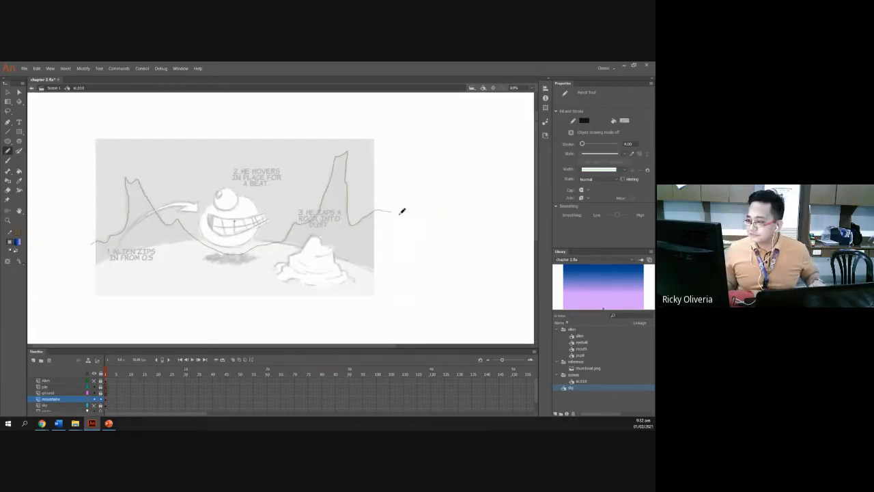
{"action": "left_click_drag", "start_coordinate": [92, 242], "coordinate": [79, 312]}
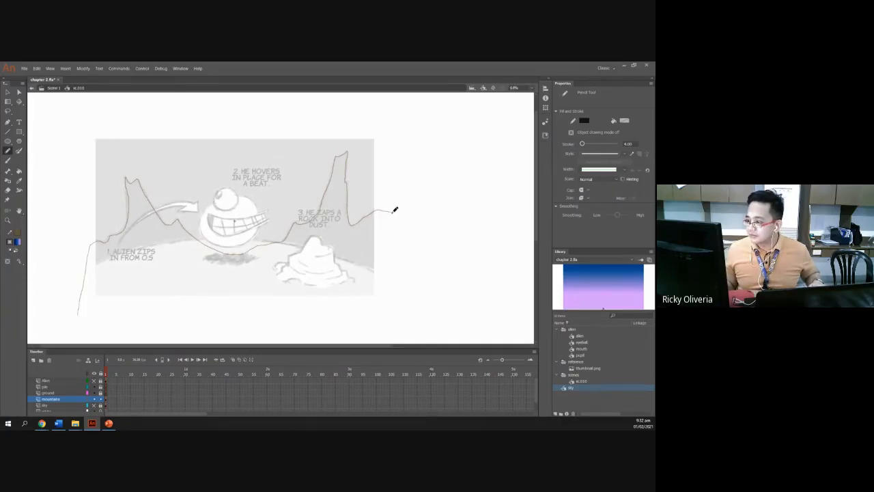
{"action": "left_click_drag", "start_coordinate": [394, 208], "coordinate": [394, 309]}
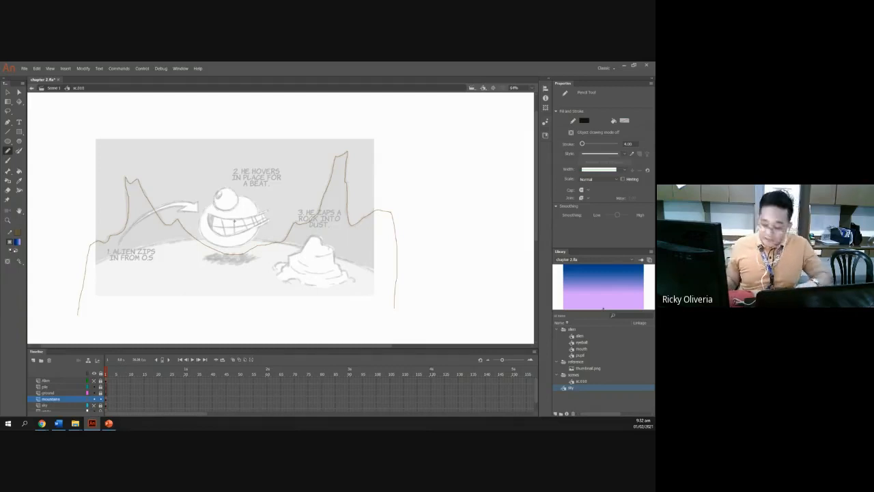
{"action": "key", "text": "n"}
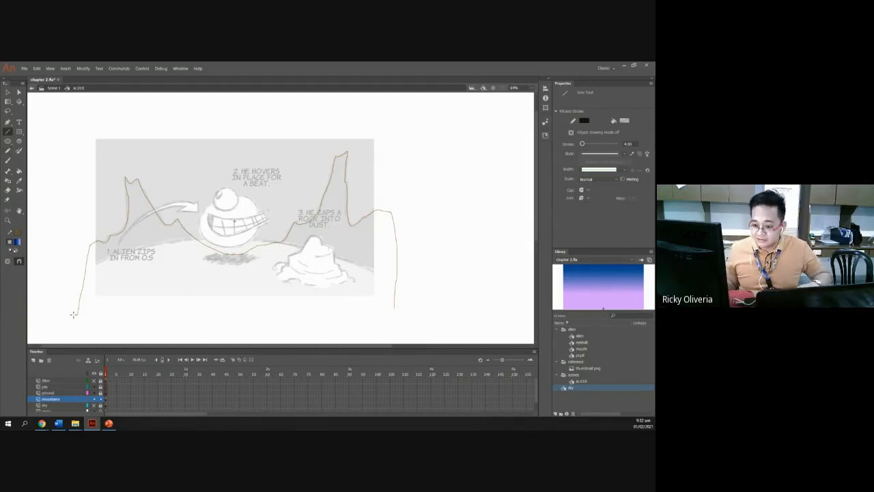
{"action": "left_click_drag", "start_coordinate": [74, 309], "coordinate": [403, 301]}
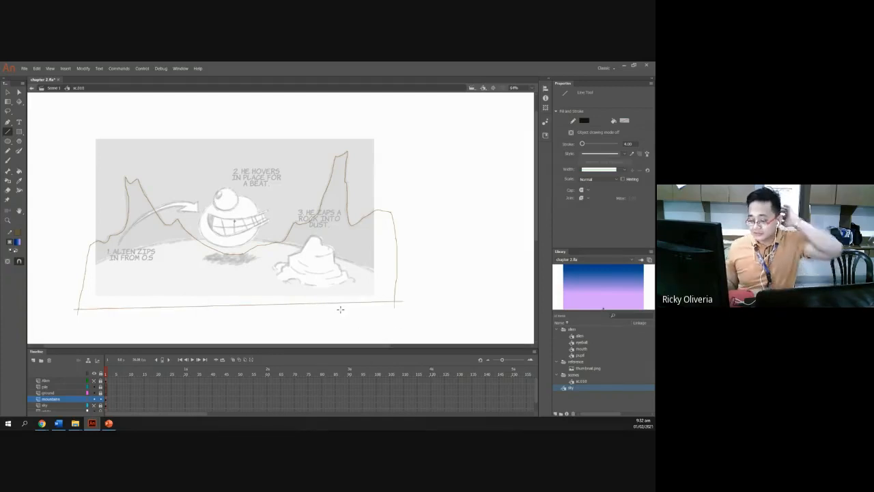
Step: Delete the line ends that overhang the bottom corners of the mountain outline
{"action": "key", "text": "v"}
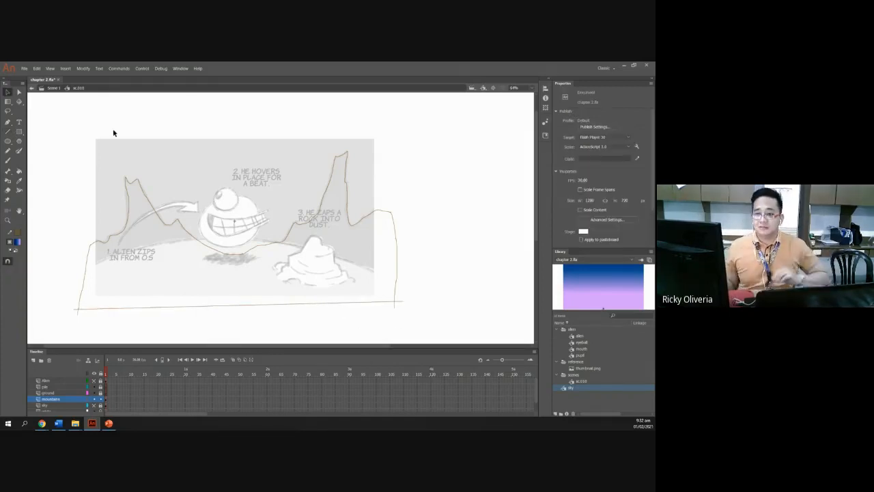
{"action": "left_click", "coordinate": [77, 310]}
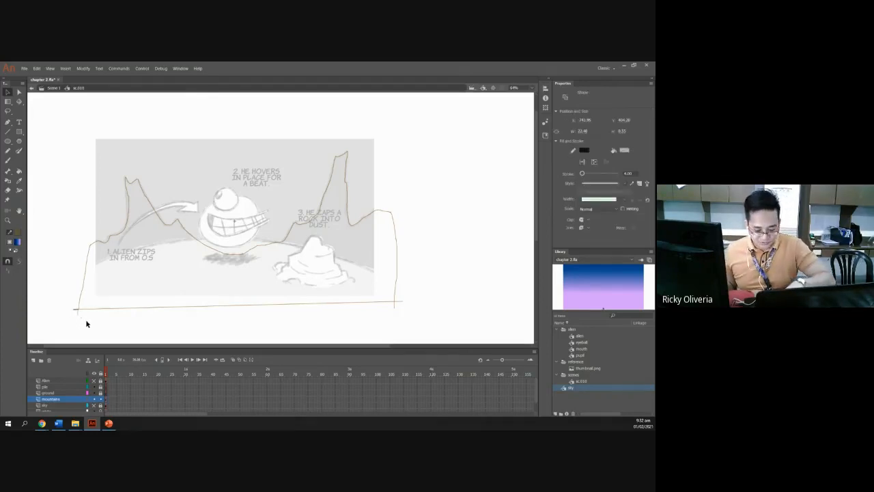
{"action": "left_click", "coordinate": [89, 316]}
{"action": "left_click", "coordinate": [78, 315]}
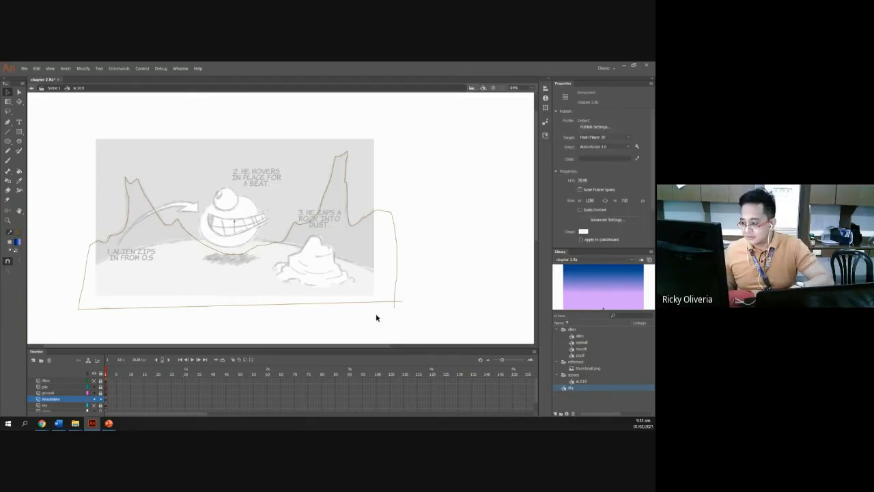
{"action": "key", "text": "Delete"}
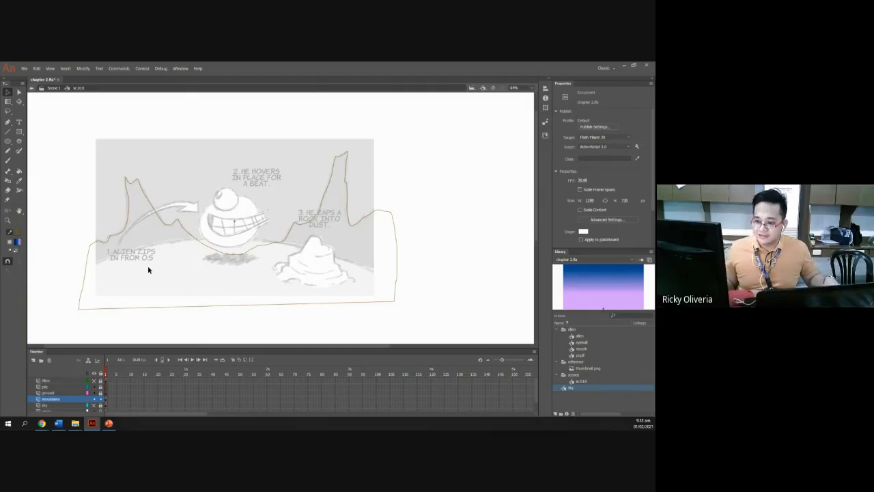
Step: Examine the mountain outline along the left mountain, selecting and releasing the line segment at the foot of its outer slope
{"action": "scroll", "coordinate": [123, 252], "scroll_direction": "up", "scroll_amount": 2}
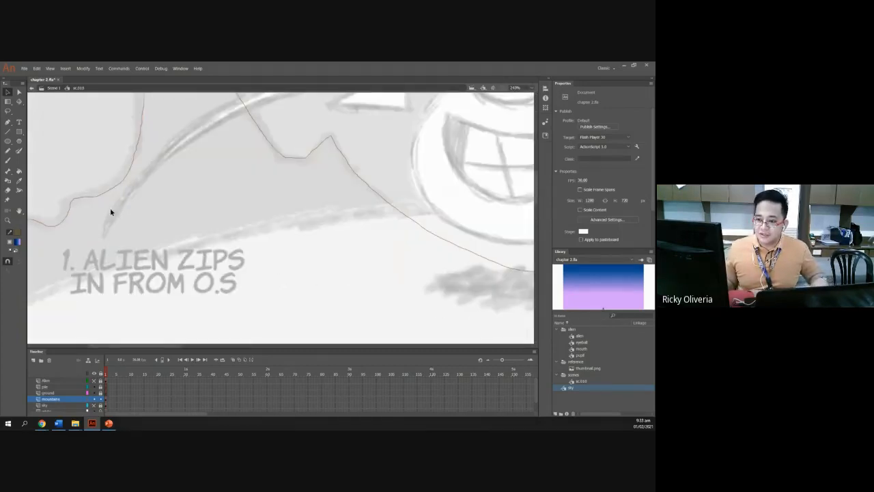
{"action": "left_click_drag", "start_coordinate": [102, 166], "coordinate": [123, 230]}
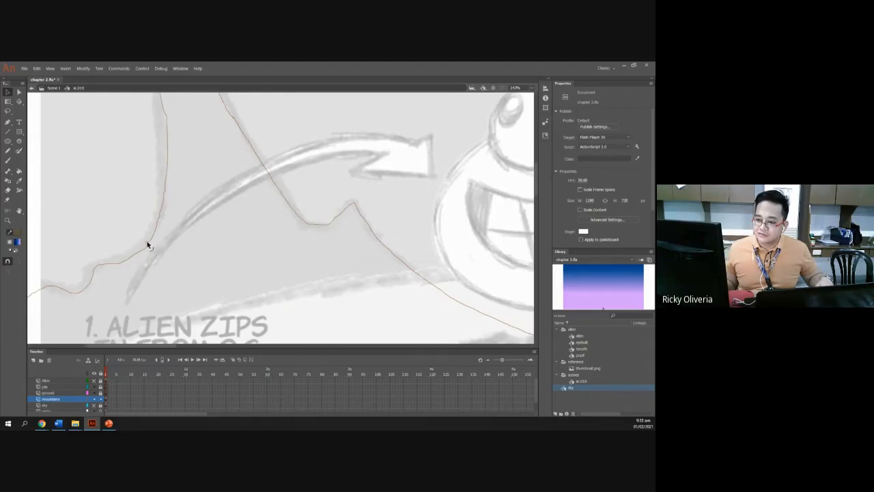
{"action": "mouse_move", "coordinate": [120, 229]}
{"action": "left_mouse_down"}
{"action": "mouse_move", "coordinate": [164, 263]}
{"action": "mouse_move", "coordinate": [146, 246]}
{"action": "left_mouse_up"}
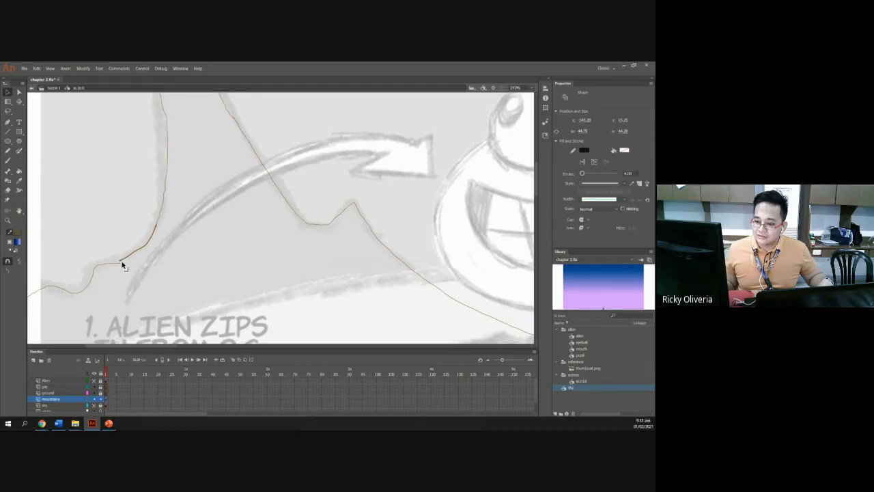
{"action": "left_click", "coordinate": [152, 268]}
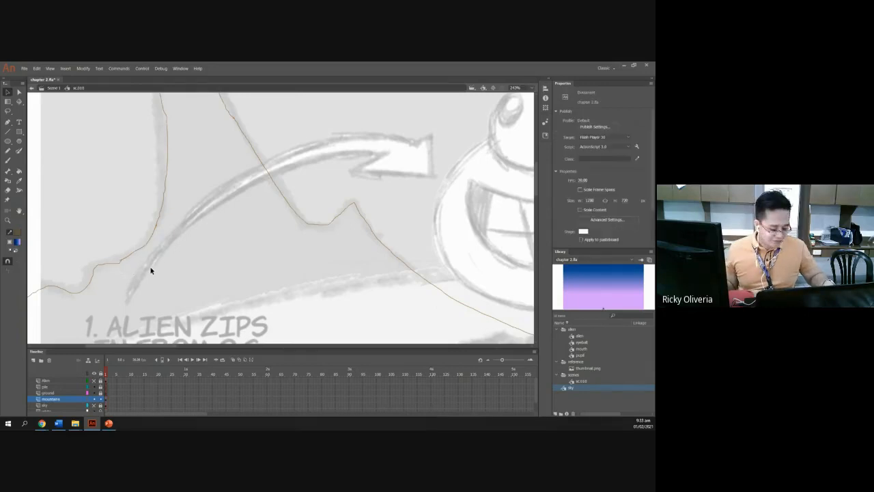
{"action": "left_click", "coordinate": [151, 270]}
{"action": "left_click", "coordinate": [165, 269]}
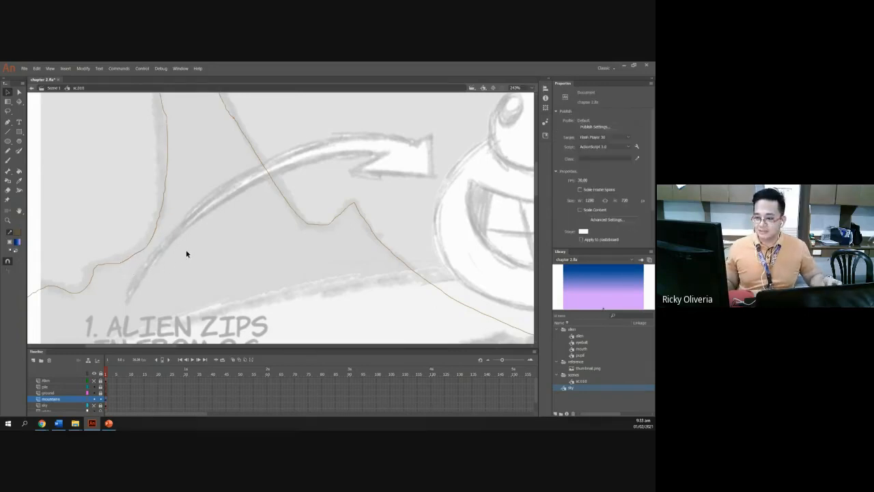
{"action": "scroll", "coordinate": [186, 251], "scroll_direction": "down", "scroll_amount": 5}
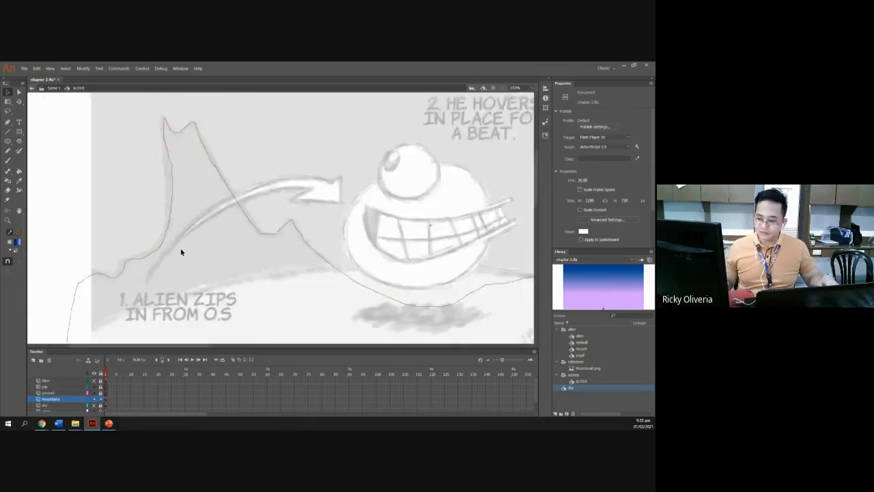
{"action": "scroll", "coordinate": [205, 236], "scroll_direction": "up", "scroll_amount": 1}
{"action": "left_click_drag", "start_coordinate": [203, 232], "coordinate": [227, 204]}
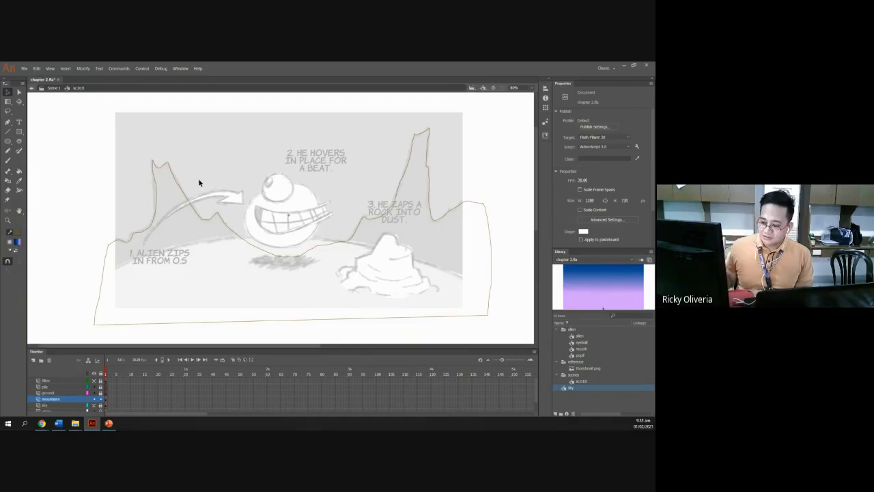
Step: Turn off outline display for the mountains layer and consult the Environment slide's mountain instructions in PowerPoint before returning to Animate
{"action": "left_click", "coordinate": [87, 400]}
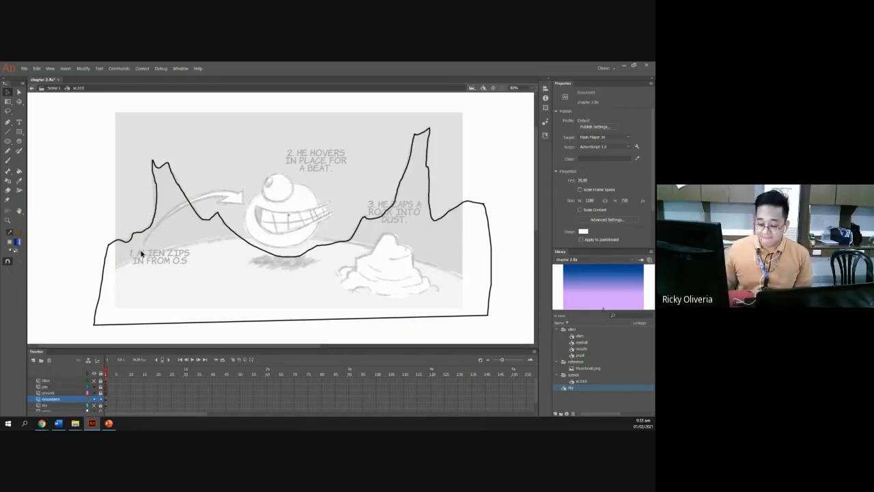
{"action": "left_click", "coordinate": [108, 424]}
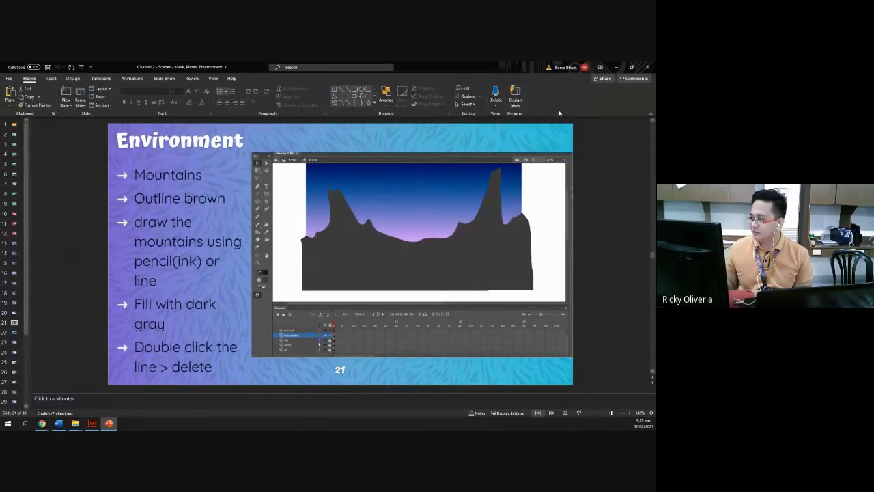
{"action": "left_click", "coordinate": [617, 68]}
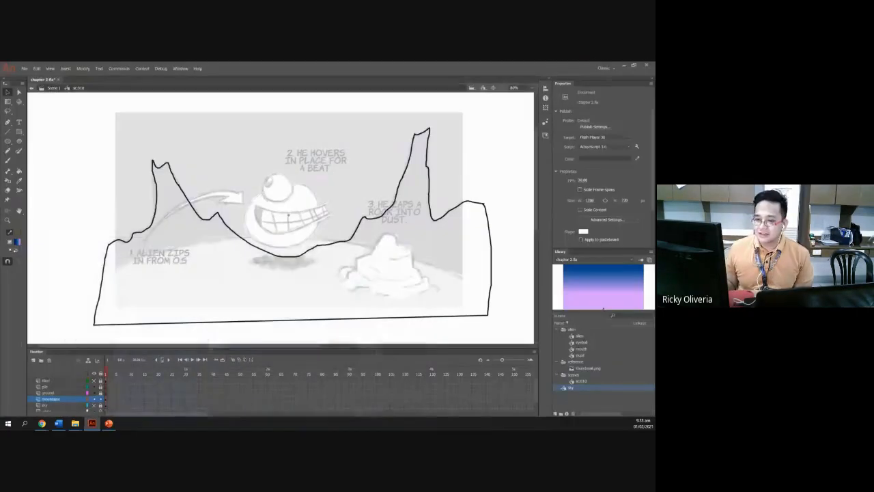
Step: Set the Paint Bucket fill to a dark greenish-gray swatch
{"action": "left_click", "coordinate": [19, 172]}
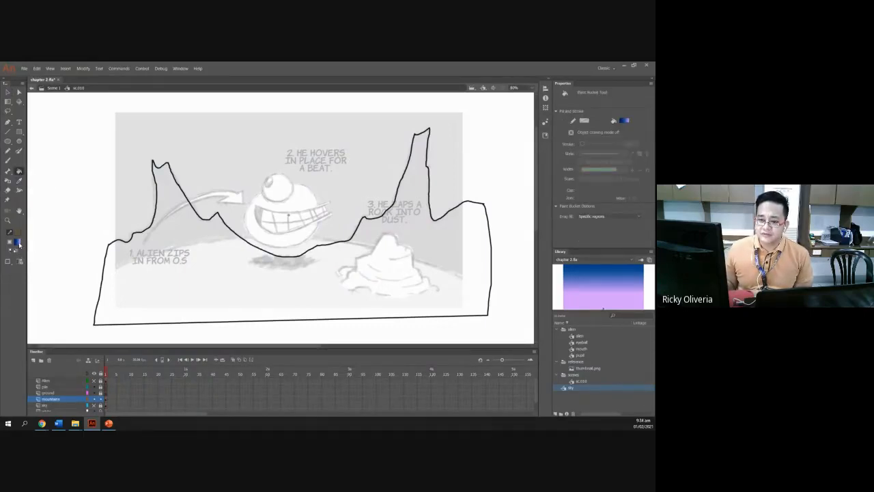
{"action": "left_click", "coordinate": [18, 242]}
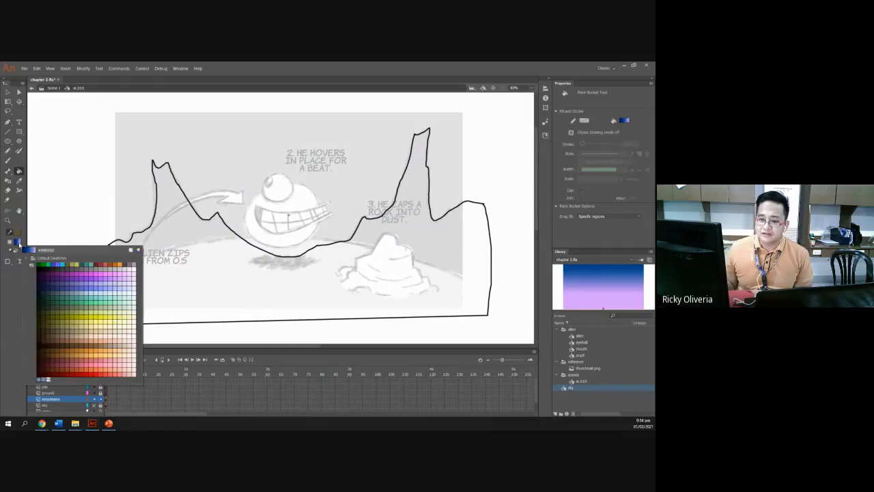
{"action": "left_click", "coordinate": [59, 306]}
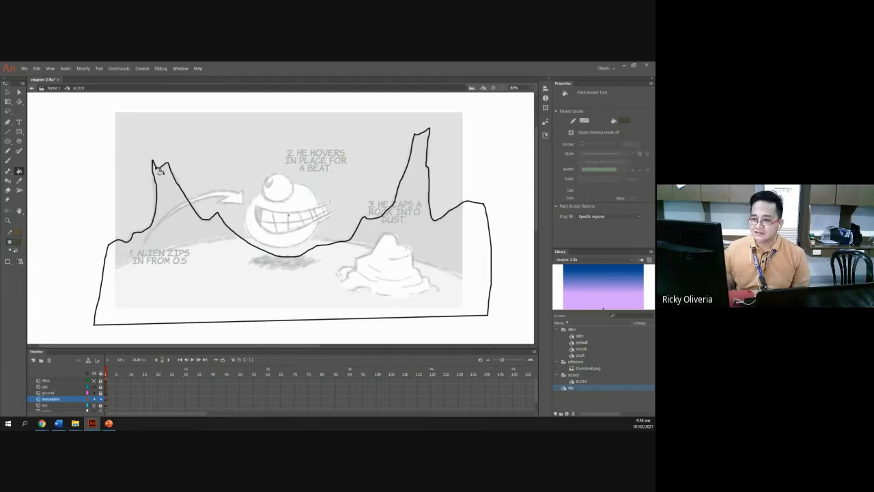
Step: Inspect the mountain outline up close for gaps, following the ridge from the left edge through the valley below the alien
{"action": "scroll", "coordinate": [132, 254], "scroll_direction": "down", "scroll_amount": 2}
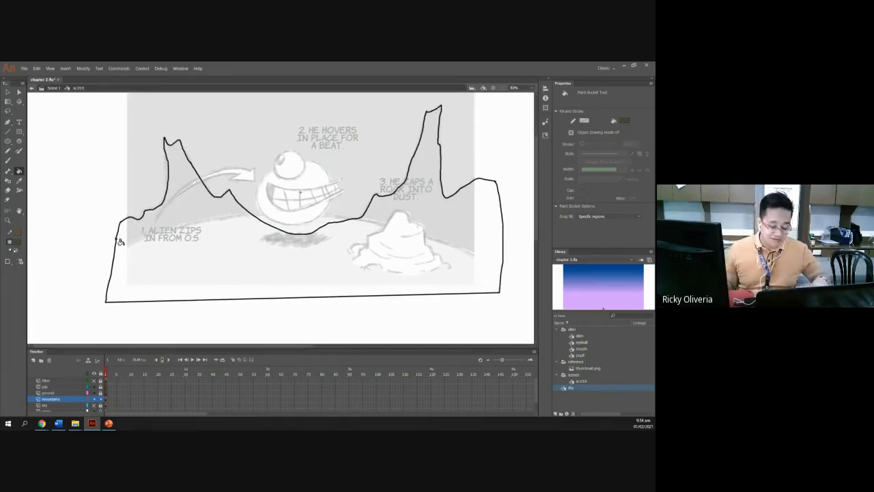
{"action": "scroll", "coordinate": [120, 241], "scroll_direction": "up", "scroll_amount": 3}
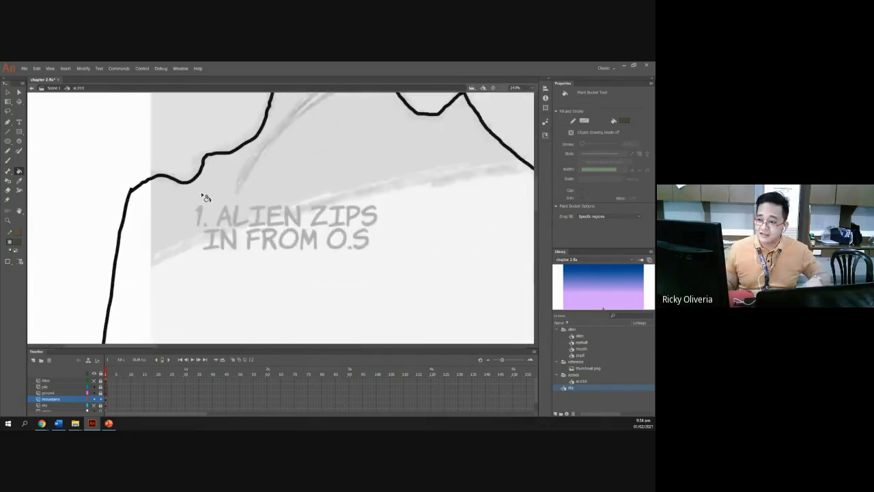
{"action": "scroll", "coordinate": [172, 238], "scroll_direction": "up", "scroll_amount": 2}
{"action": "left_click_drag", "start_coordinate": [260, 128], "coordinate": [225, 204]}
{"action": "left_click_drag", "start_coordinate": [333, 264], "coordinate": [271, 141]}
{"action": "left_click_drag", "start_coordinate": [466, 307], "coordinate": [197, 175]}
{"action": "left_click_drag", "start_coordinate": [430, 203], "coordinate": [363, 258]}
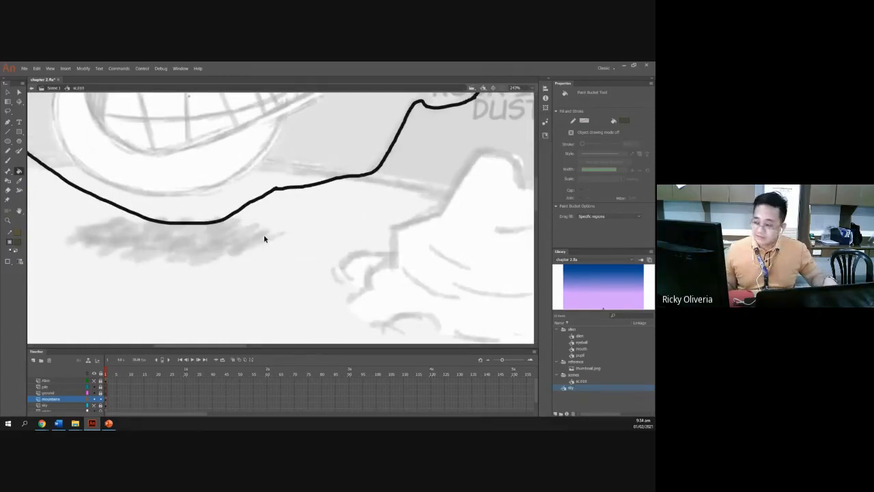
{"action": "scroll", "coordinate": [263, 234], "scroll_direction": "down", "scroll_amount": 6}
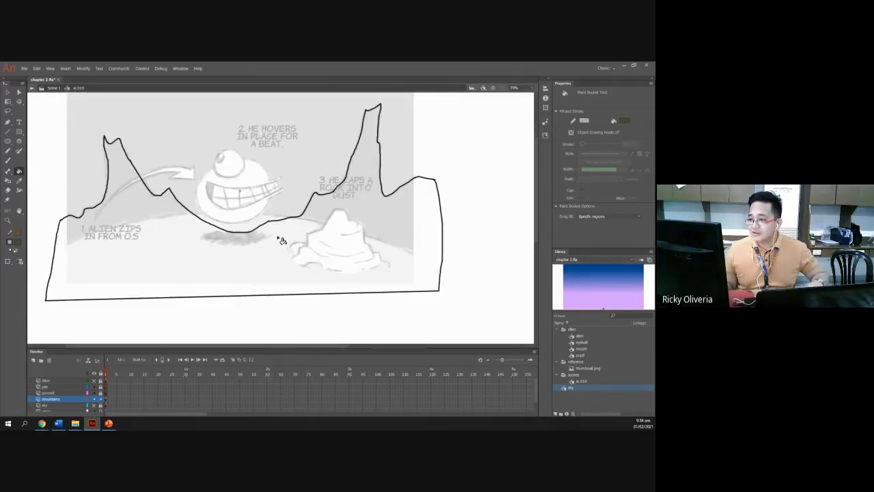
{"action": "left_click_drag", "start_coordinate": [262, 234], "coordinate": [309, 244]}
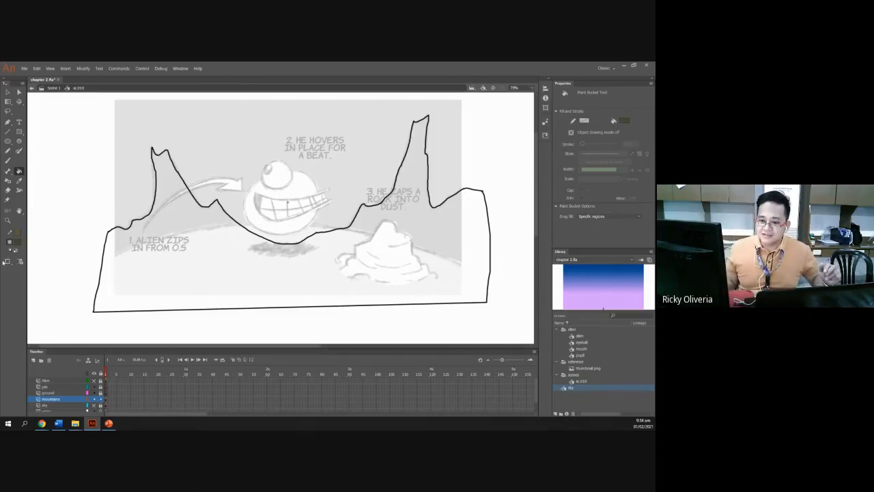
Step: Fill the mountain outline with the dark greenish gray, using the Close Small Gaps option
{"action": "left_click", "coordinate": [8, 262]}
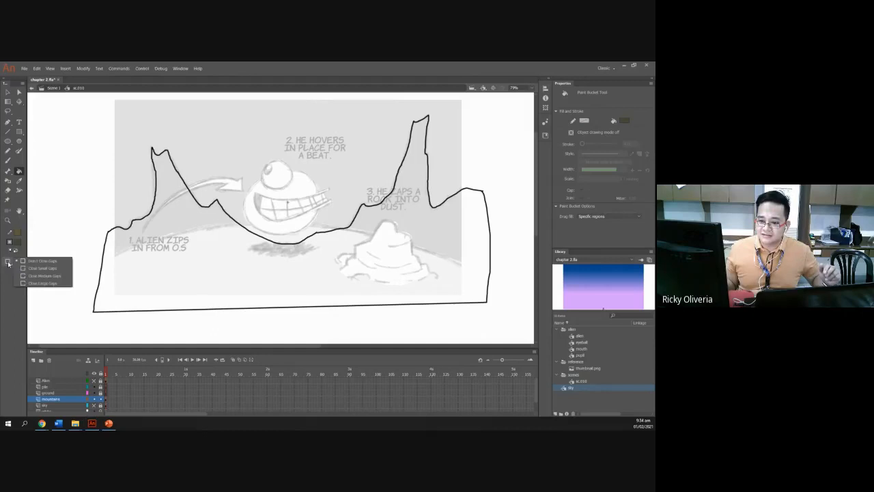
{"action": "left_click", "coordinate": [46, 269]}
{"action": "left_click", "coordinate": [197, 275]}
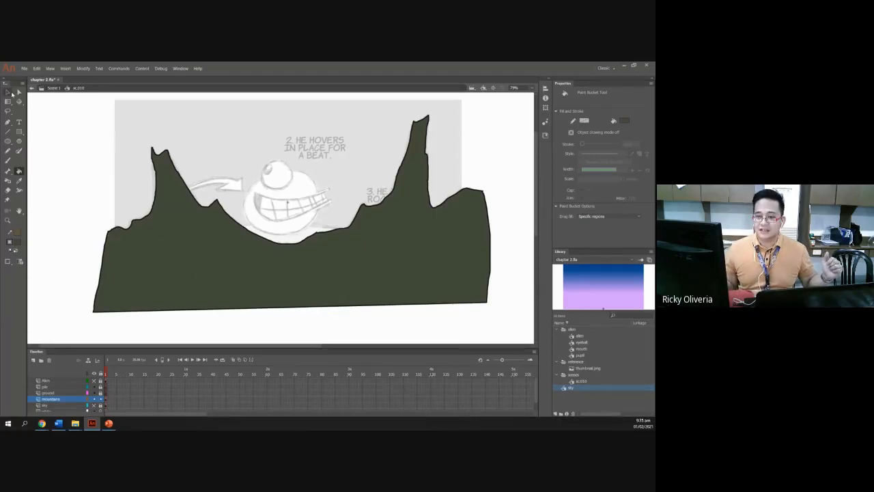
Step: Recheck the Environment slide and delete the black outline around the mountain, keeping only the fill
{"action": "left_click", "coordinate": [8, 91]}
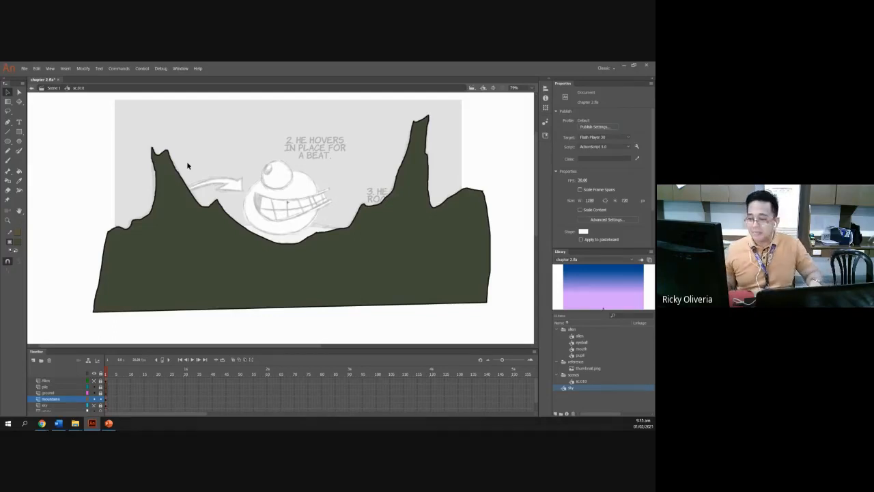
{"action": "key", "text": "alt+Tab"}
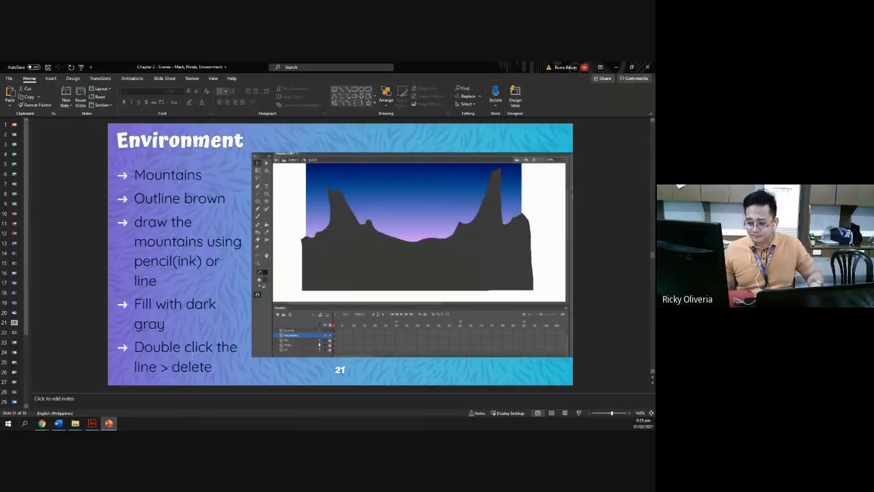
{"action": "key", "text": "alt+Tab"}
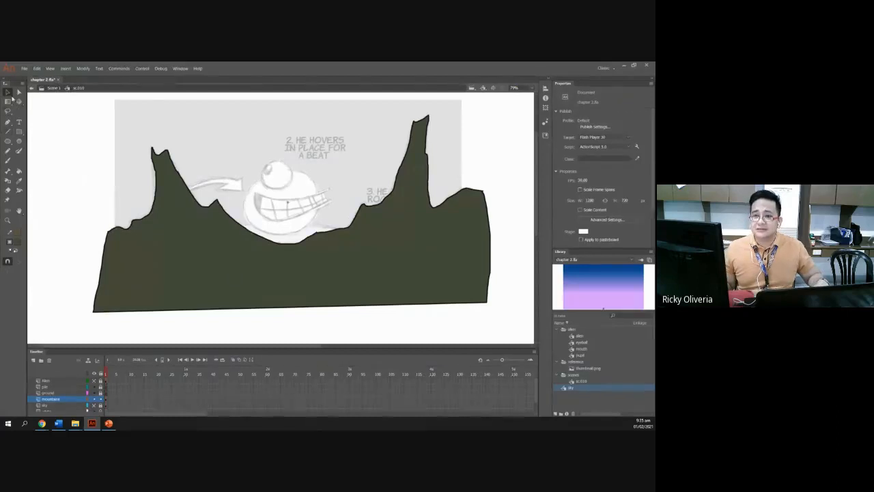
{"action": "left_click", "coordinate": [181, 176]}
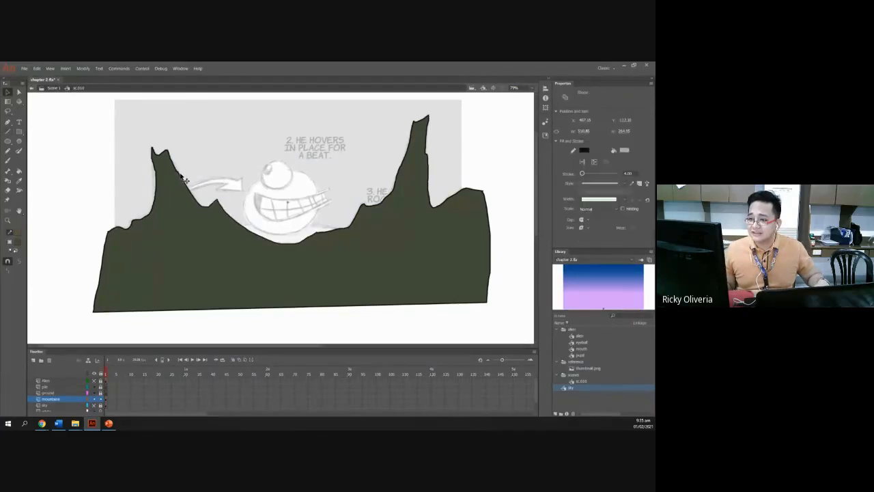
{"action": "left_click", "coordinate": [219, 177]}
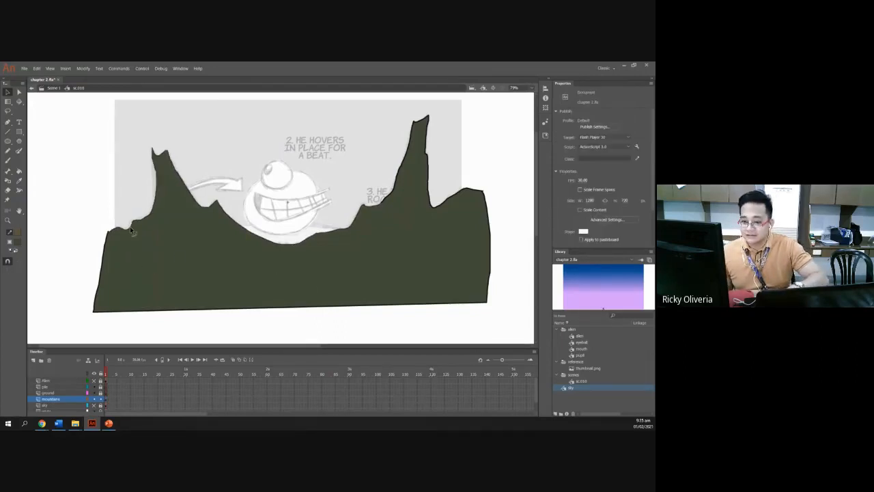
{"action": "left_click", "coordinate": [391, 199]}
{"action": "left_click", "coordinate": [497, 222]}
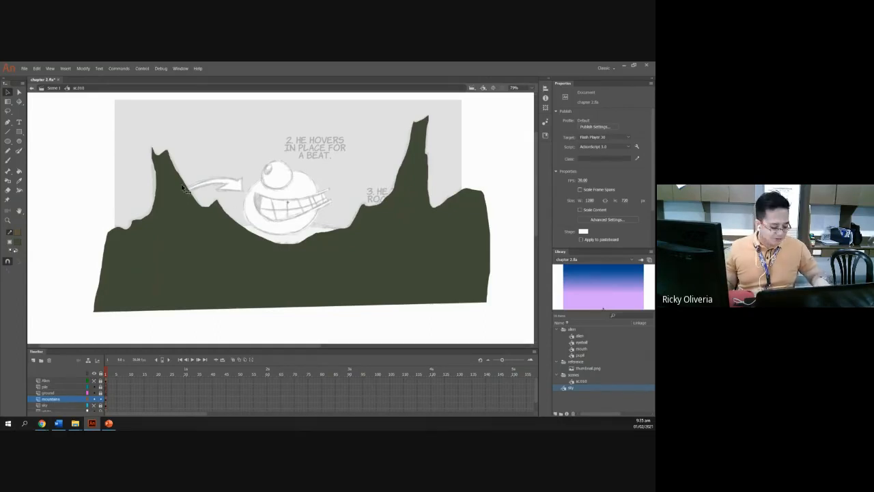
Step: Read slide 22 in PowerPoint about converting the sky and mountain to graphic symbols, and return to Animate
{"action": "key", "text": "alt+Tab"}
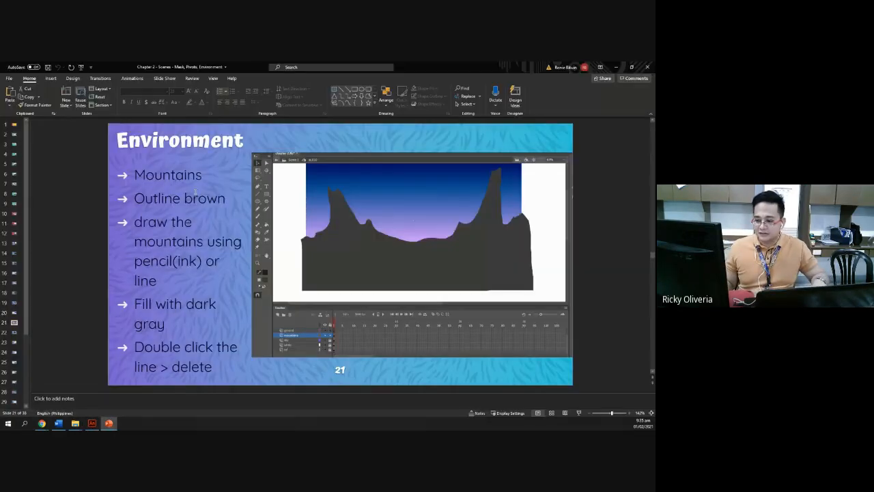
{"action": "key", "text": "alt+Tab"}
{"action": "key", "text": "alt+Tab"}
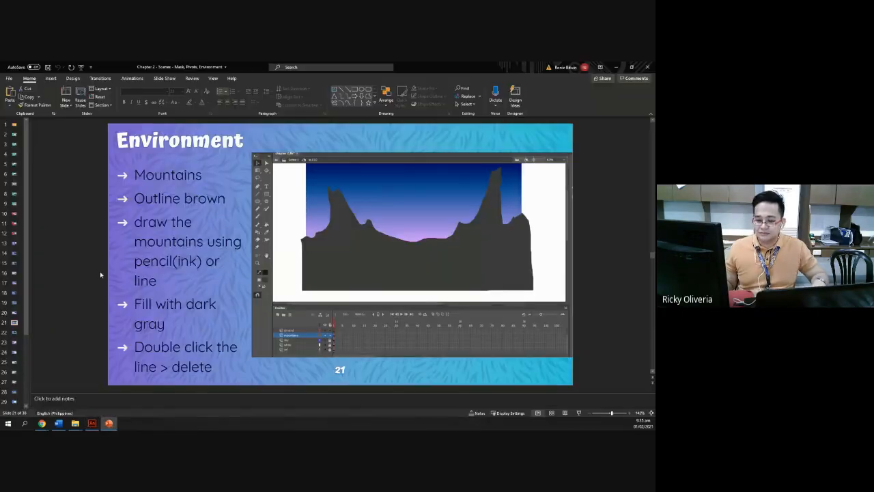
{"action": "left_click", "coordinate": [15, 332]}
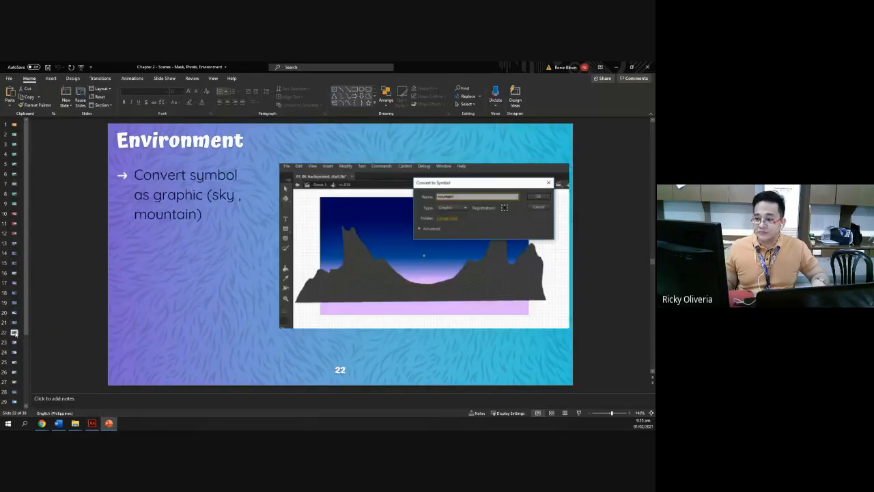
{"action": "key", "text": "alt+Tab"}
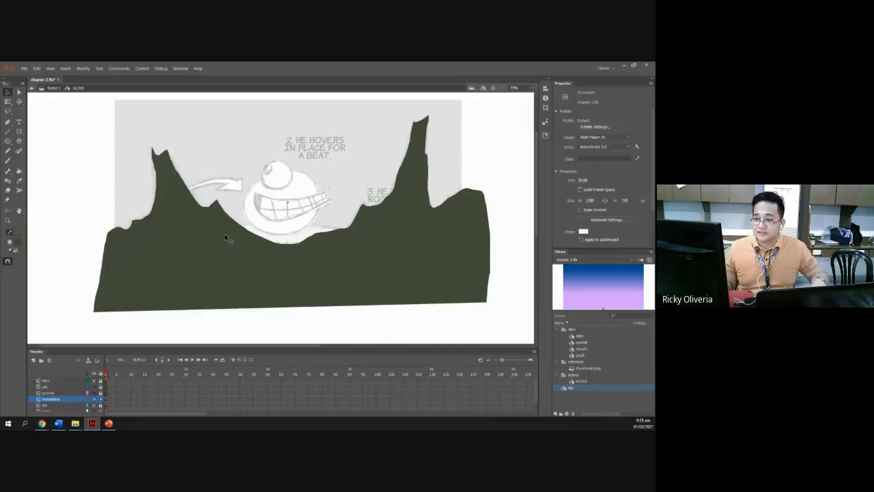
Step: Convert the mountain shape to a graphic symbol named "mountain" and make the sky layer visible
{"action": "left_click", "coordinate": [107, 401]}
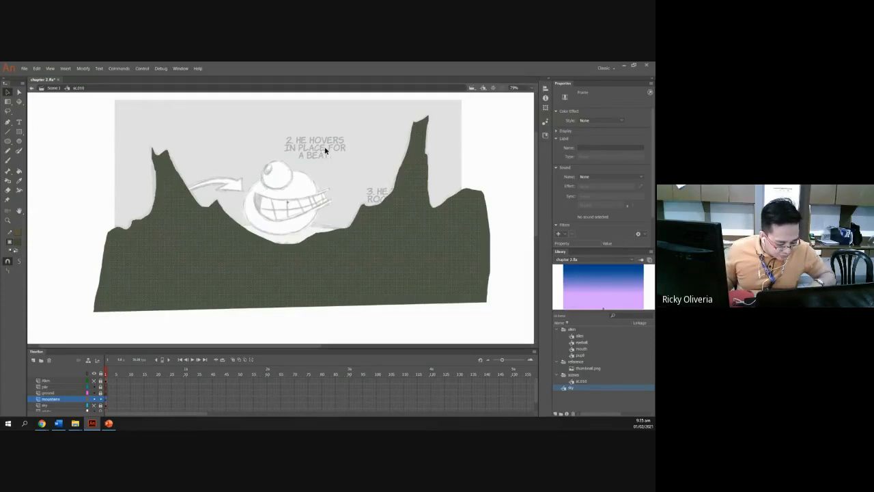
{"action": "key", "text": "F8"}
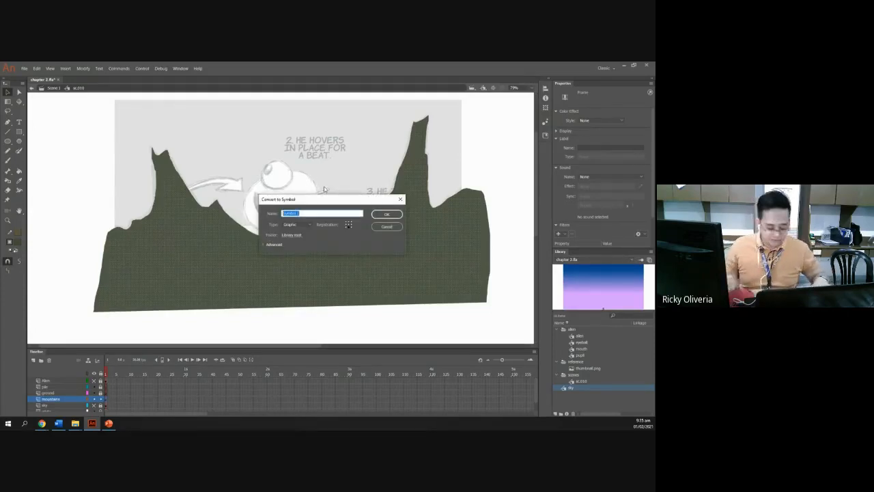
{"action": "type", "text": "mount"}
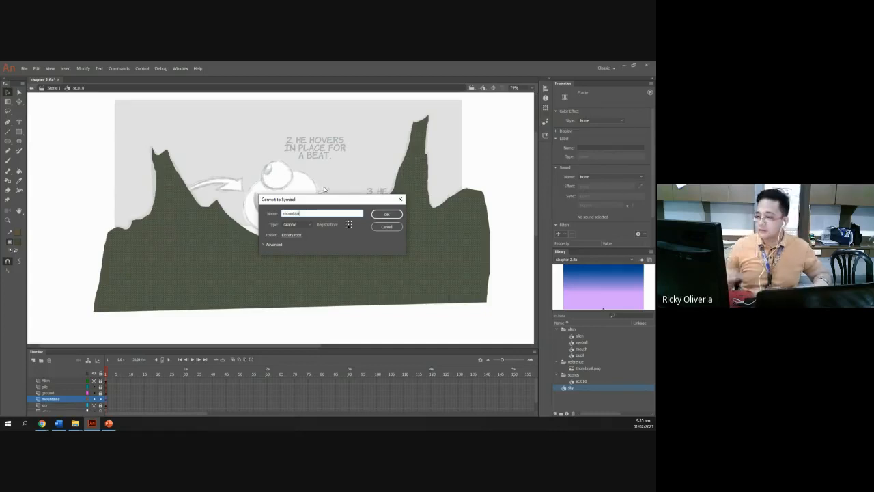
{"action": "type", "text": "ain"}
{"action": "left_click", "coordinate": [387, 214]}
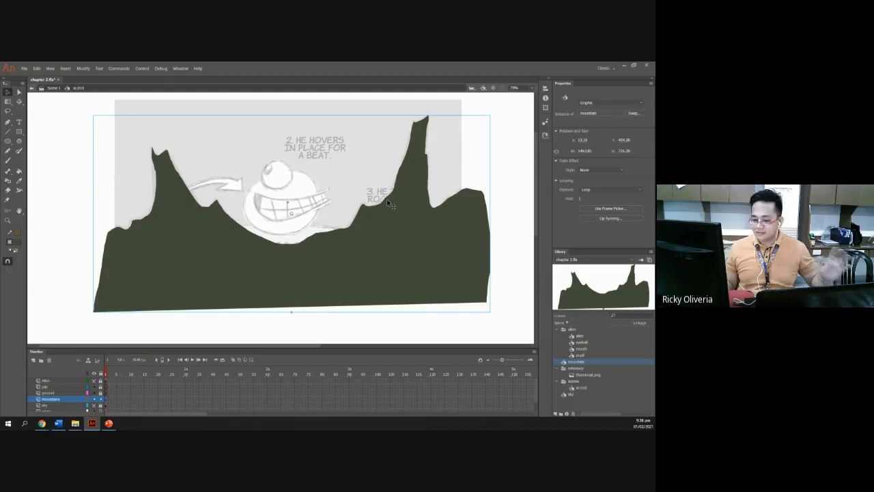
{"action": "left_click", "coordinate": [97, 405]}
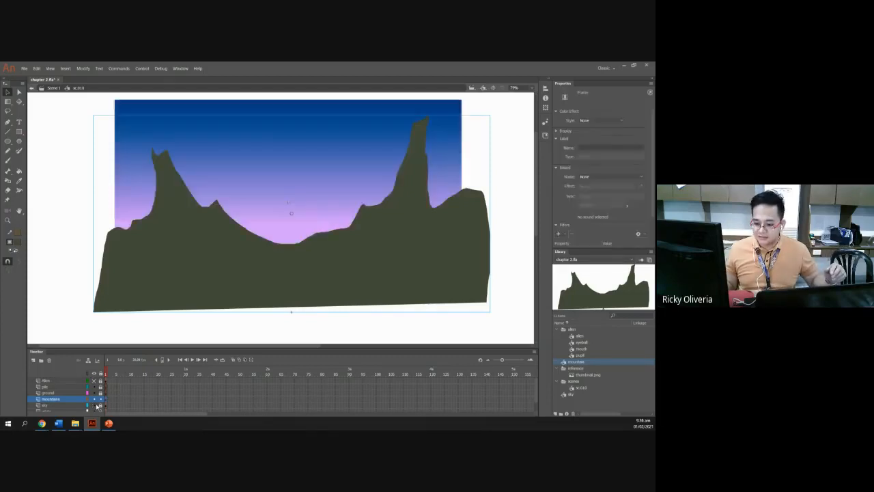
Step: Lock the mountains layer, hide the mountains and sky layers, and make the ground layer active
{"action": "left_click", "coordinate": [101, 400]}
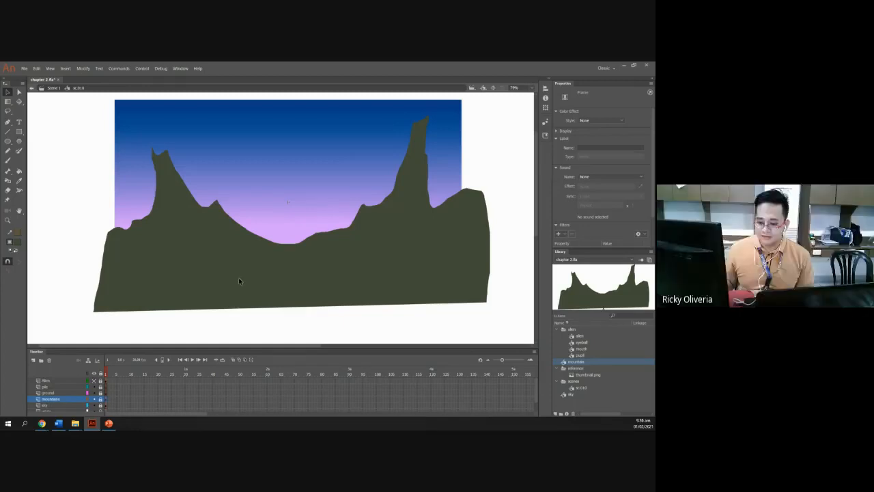
{"action": "left_click", "coordinate": [95, 399]}
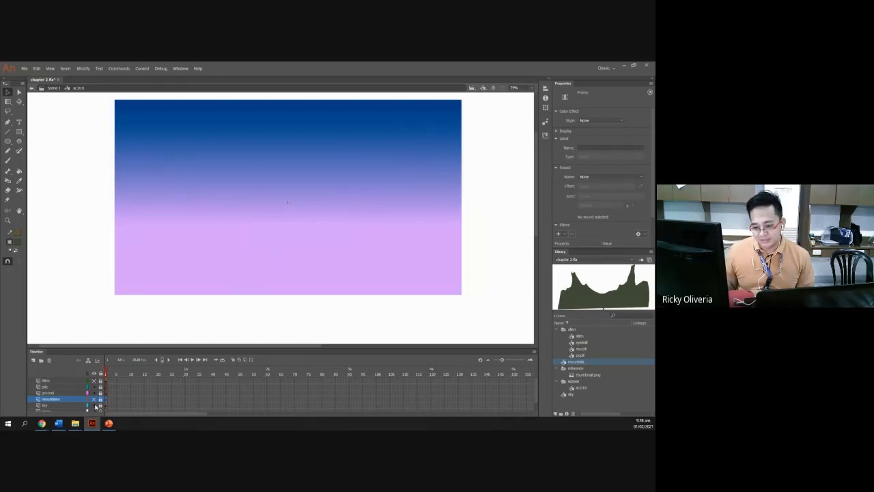
{"action": "left_click", "coordinate": [94, 405]}
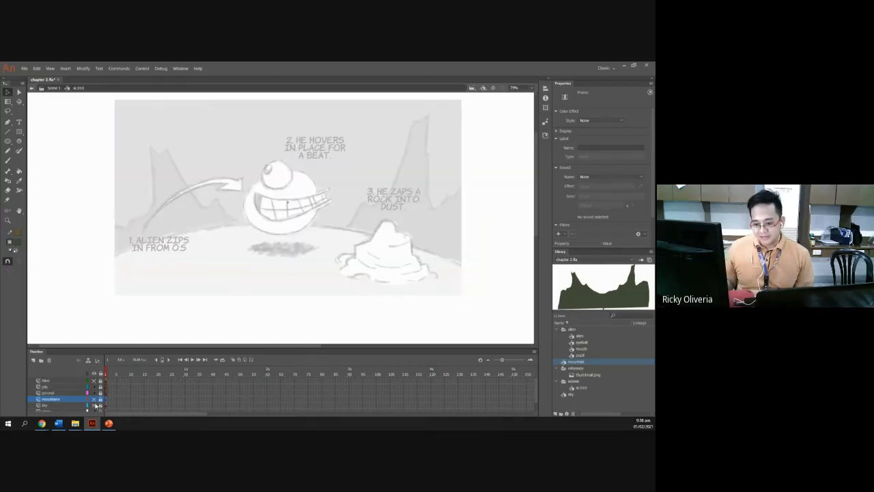
{"action": "left_click", "coordinate": [75, 394]}
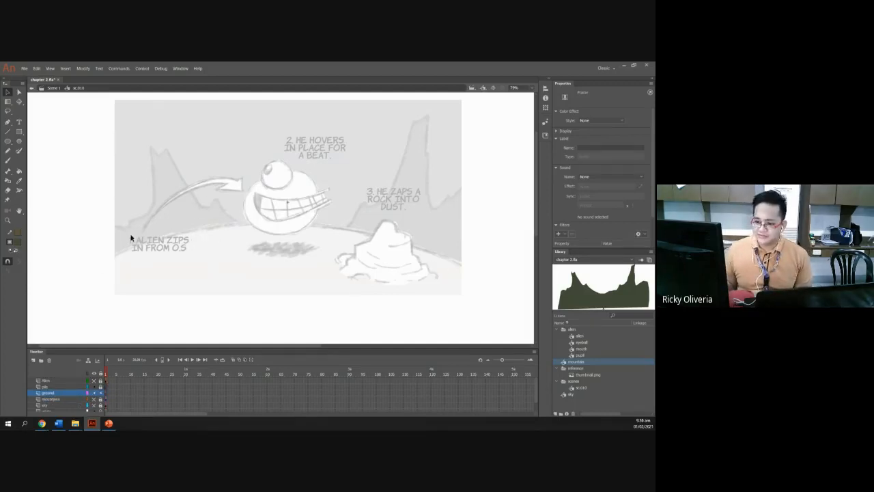
{"action": "scroll", "coordinate": [157, 235], "scroll_direction": "down", "scroll_amount": 5}
{"action": "scroll", "coordinate": [157, 235], "scroll_direction": "up", "scroll_amount": 5}
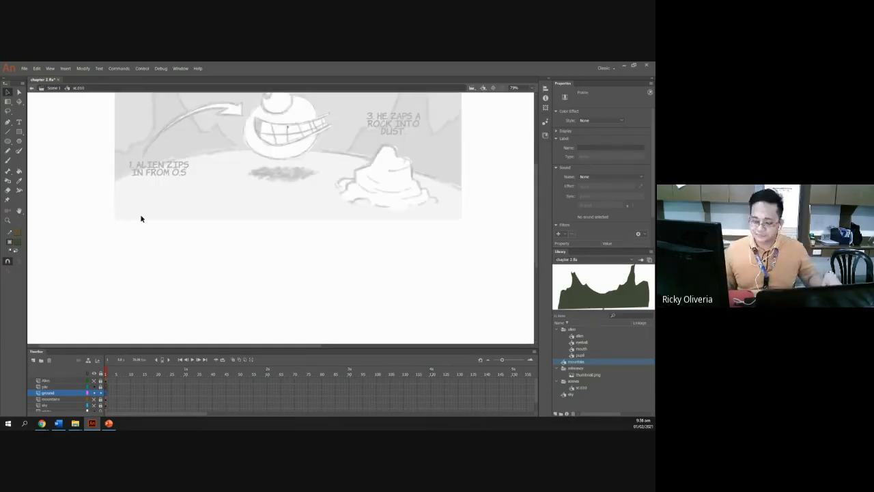
{"action": "scroll", "coordinate": [140, 215], "scroll_direction": "down", "scroll_amount": 1}
{"action": "key", "text": "space"}
{"action": "left_click_drag", "start_coordinate": [166, 204], "coordinate": [219, 232]}
{"action": "left_click", "coordinate": [173, 206]}
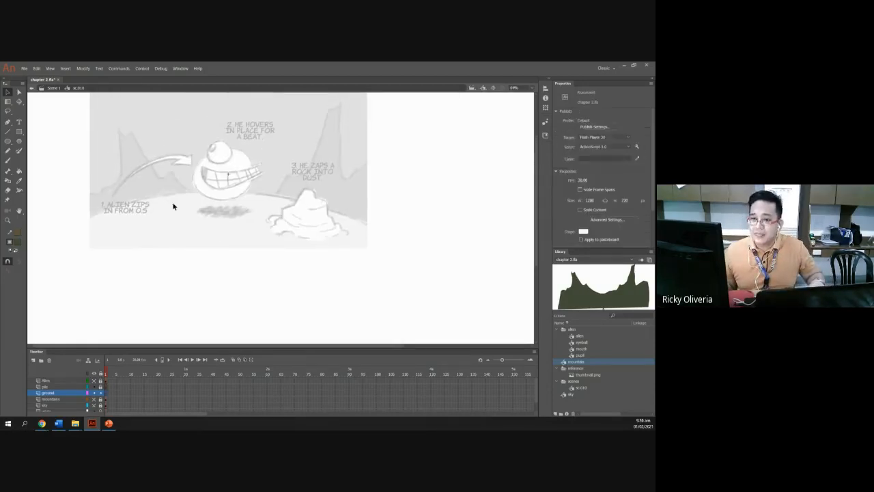
{"action": "left_click", "coordinate": [8, 141]}
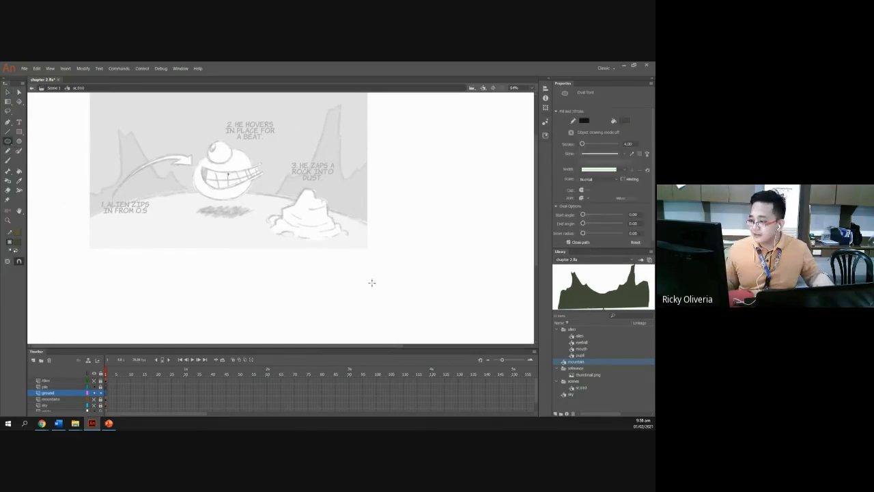
{"action": "mouse_move", "coordinate": [385, 281]}
{"action": "left_mouse_down"}
{"action": "mouse_move", "coordinate": [212, 197]}
{"action": "mouse_move", "coordinate": [156, 202]}
{"action": "left_mouse_up"}
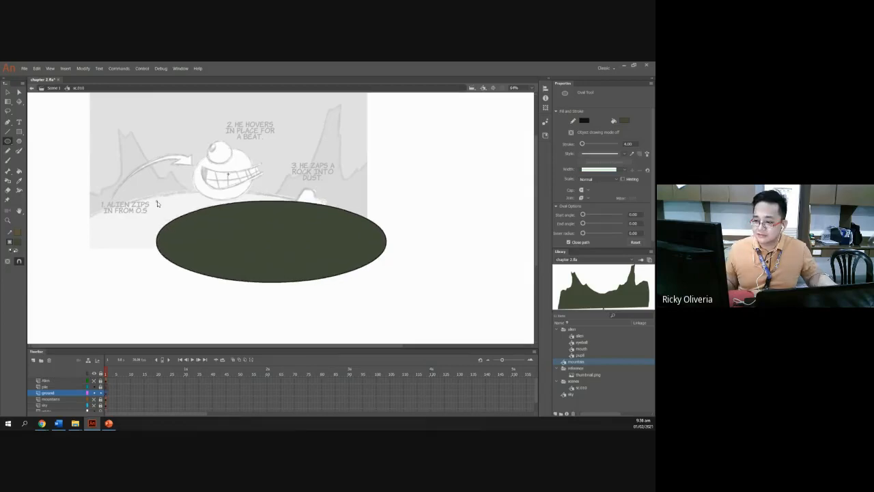
{"action": "key", "text": "ctrl+z"}
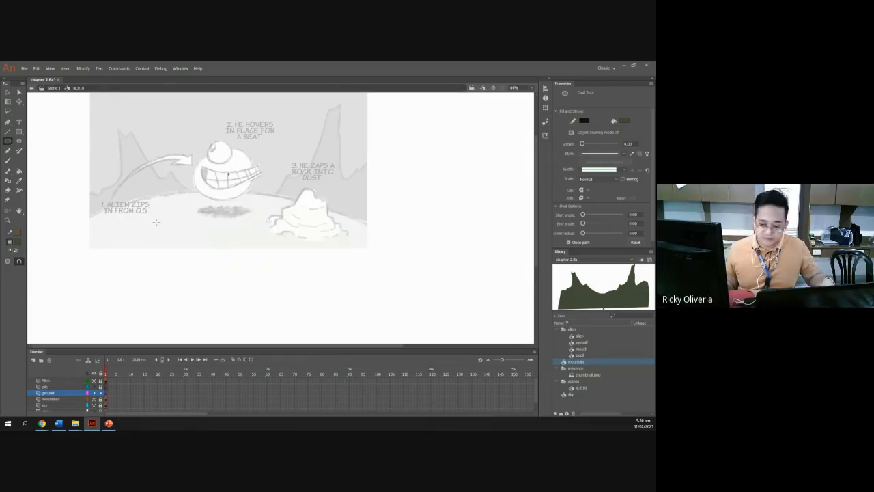
Step: Display the ground layer as outlines and change its outline color to a pale green-gray
{"action": "double_click", "coordinate": [88, 394]}
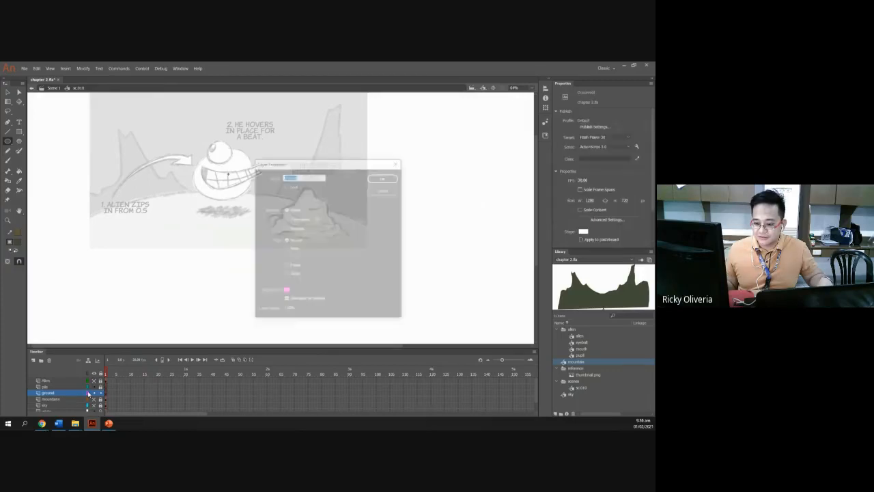
{"action": "left_click", "coordinate": [286, 291]}
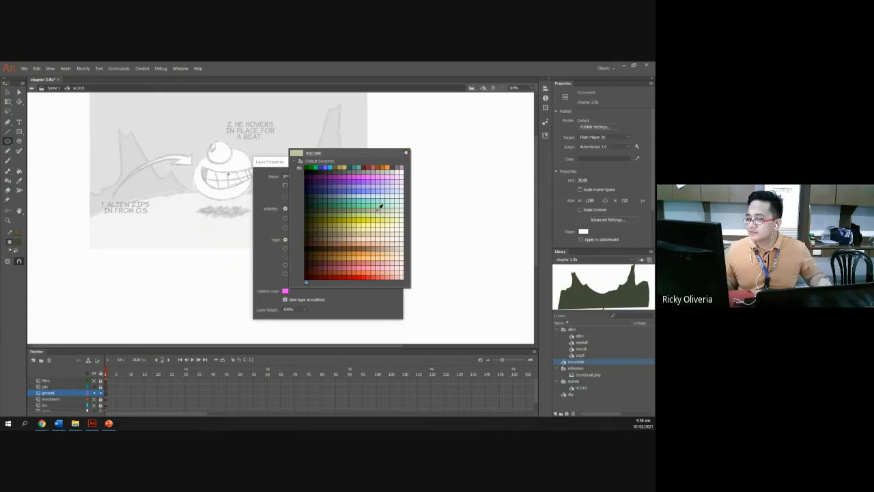
{"action": "left_click", "coordinate": [380, 207]}
{"action": "left_click", "coordinate": [385, 176]}
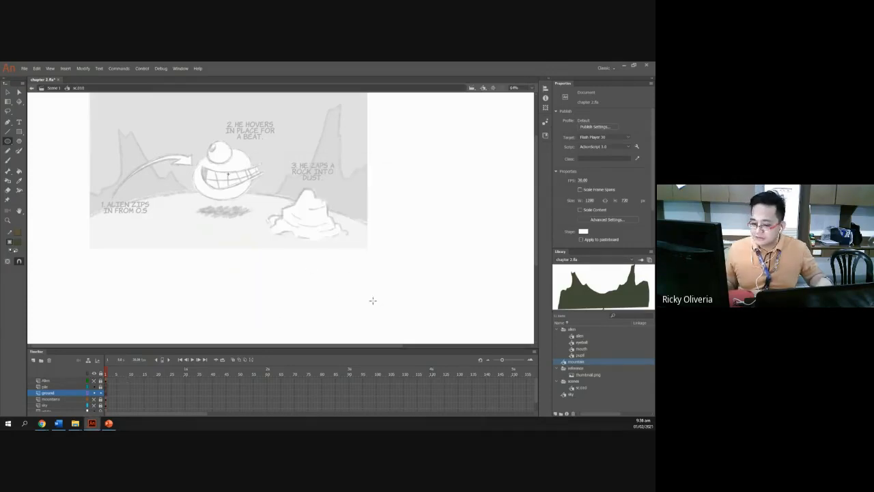
Step: Draw an oval about 1446 by 521 px following the sketched ground curve, and skew it slightly to match the hill
{"action": "left_click_drag", "start_coordinate": [381, 303], "coordinate": [89, 244]}
{"action": "left_click_drag", "start_coordinate": [89, 198], "coordinate": [66, 195]}
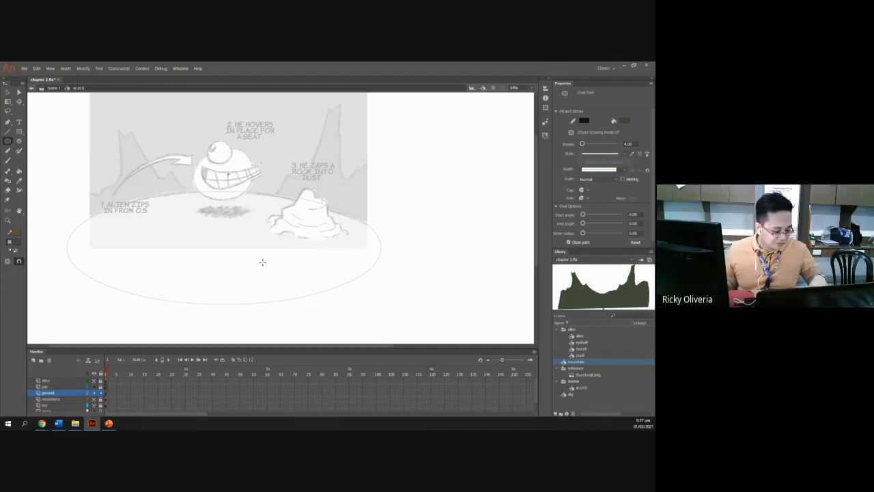
{"action": "key", "text": "v"}
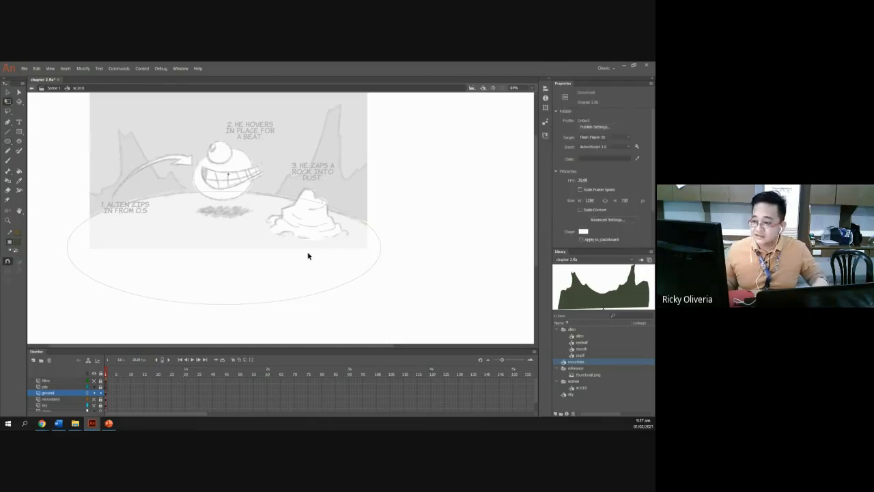
{"action": "left_click_drag", "start_coordinate": [52, 179], "coordinate": [425, 338]}
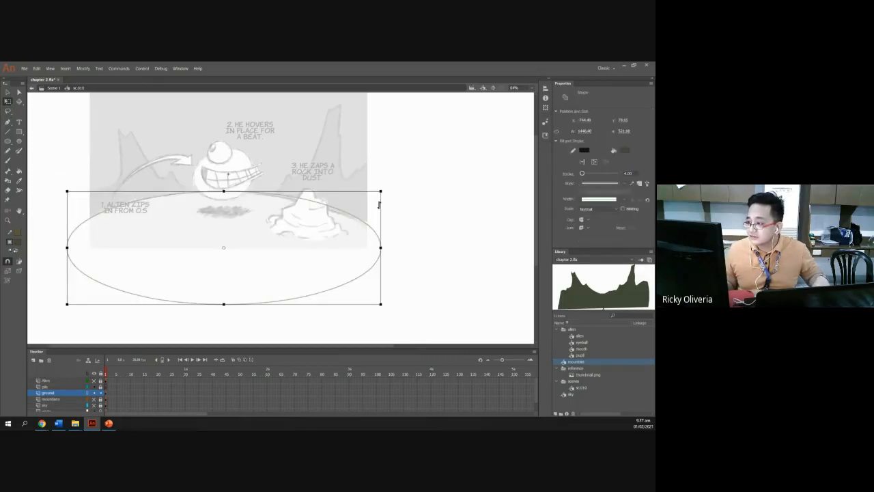
{"action": "left_click_drag", "start_coordinate": [374, 191], "coordinate": [361, 228]}
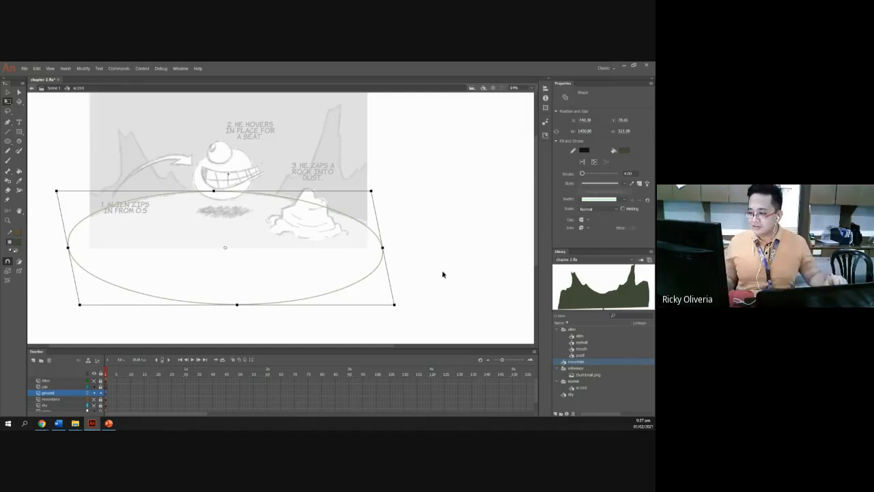
Step: Trim the oval's two sides and lower part so the ground shape ends just outside the sketch frame
{"action": "left_click", "coordinate": [70, 138]}
{"action": "left_click", "coordinate": [7, 93]}
{"action": "left_click_drag", "start_coordinate": [59, 192], "coordinate": [88, 289]}
{"action": "left_click_drag", "start_coordinate": [51, 193], "coordinate": [86, 292]}
{"action": "key", "text": "Delete"}
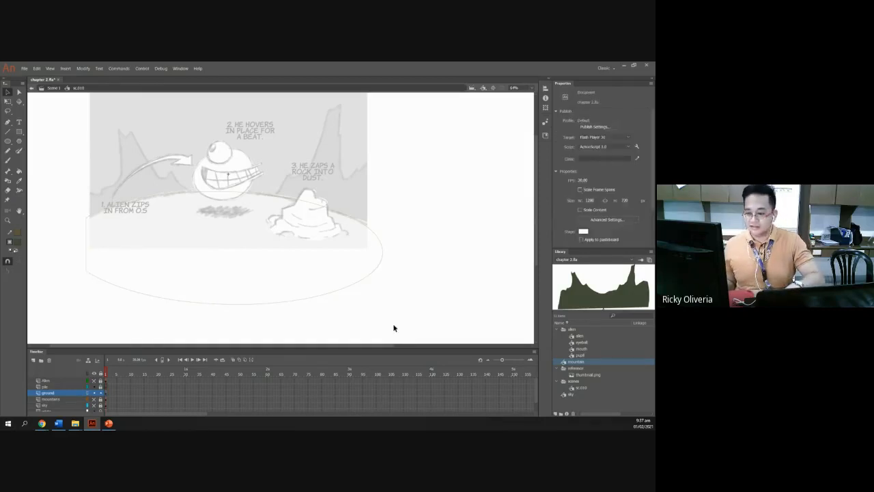
{"action": "left_click_drag", "start_coordinate": [439, 317], "coordinate": [46, 257]}
{"action": "key", "text": "Delete"}
{"action": "left_click_drag", "start_coordinate": [375, 236], "coordinate": [370, 215]}
{"action": "key", "text": "Delete"}
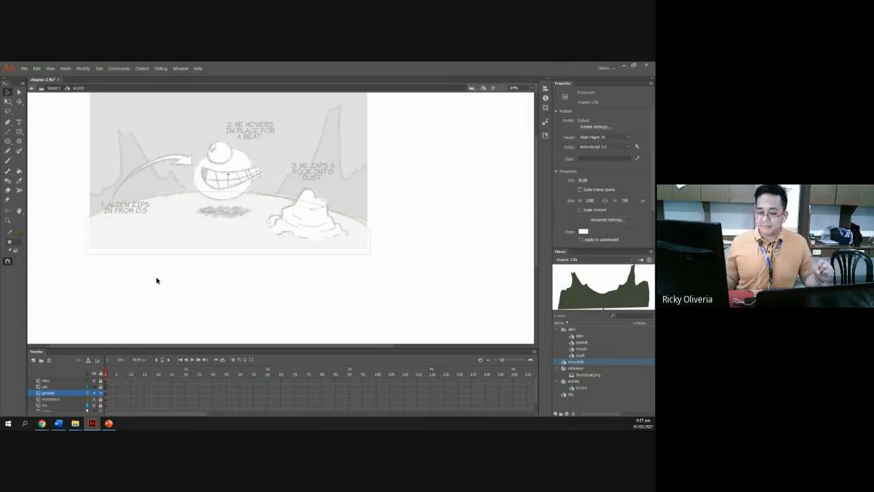
Step: Read slide 23 in PowerPoint about drawing the ground and giving it a radial gradient, and return to Animate
{"action": "left_click", "coordinate": [108, 423]}
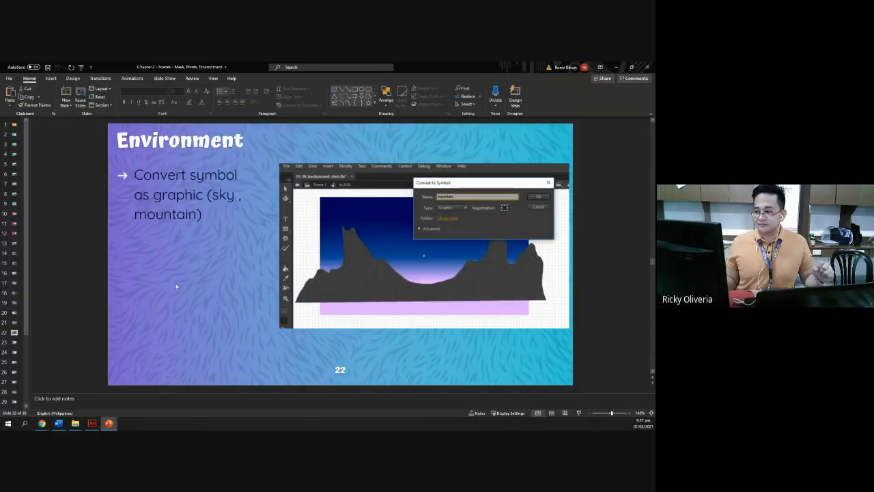
{"action": "left_click", "coordinate": [14, 342]}
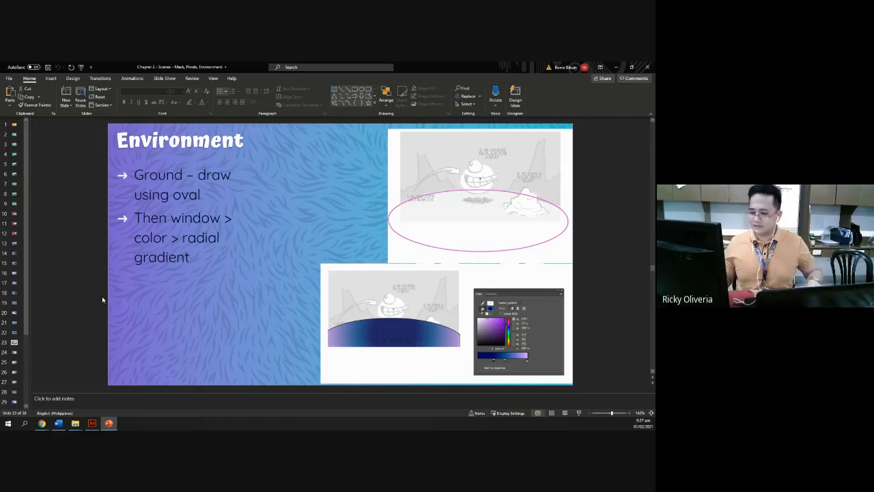
{"action": "key", "text": "alt"}
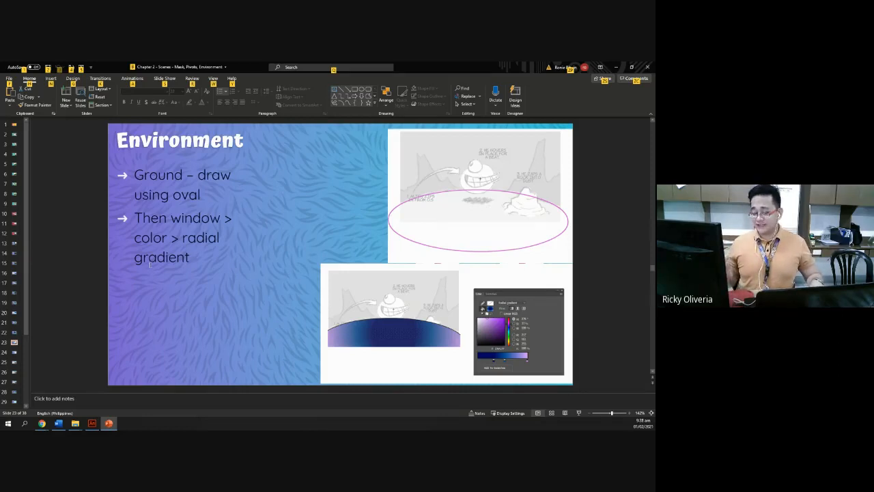
{"action": "key", "text": "alt+Tab"}
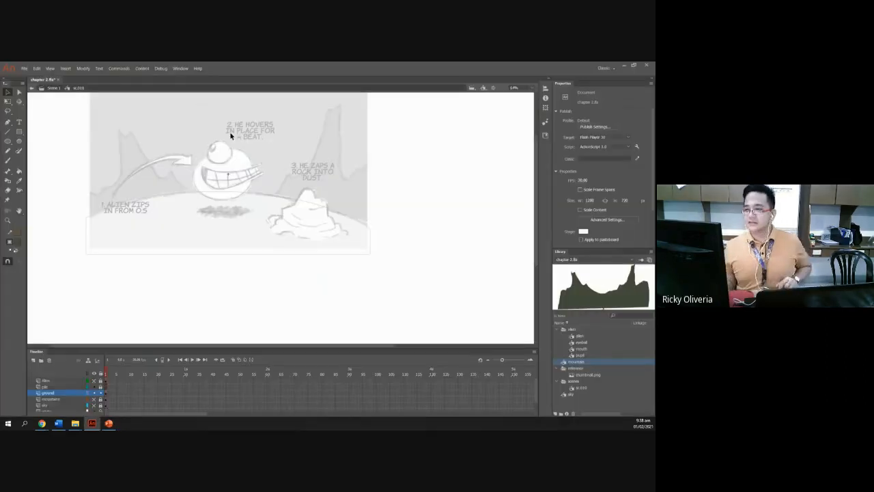
Step: Turn off the outline display of the ground layer to show its fill
{"action": "left_click", "coordinate": [88, 394]}
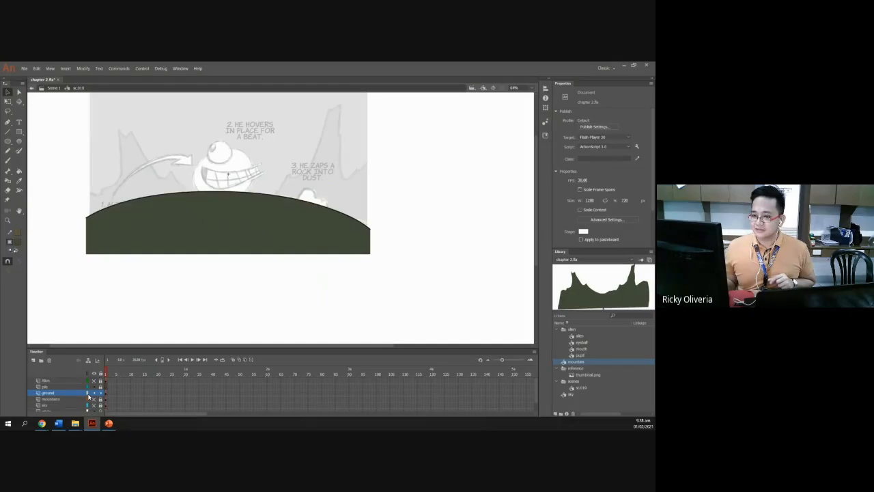
{"action": "left_click", "coordinate": [88, 394]}
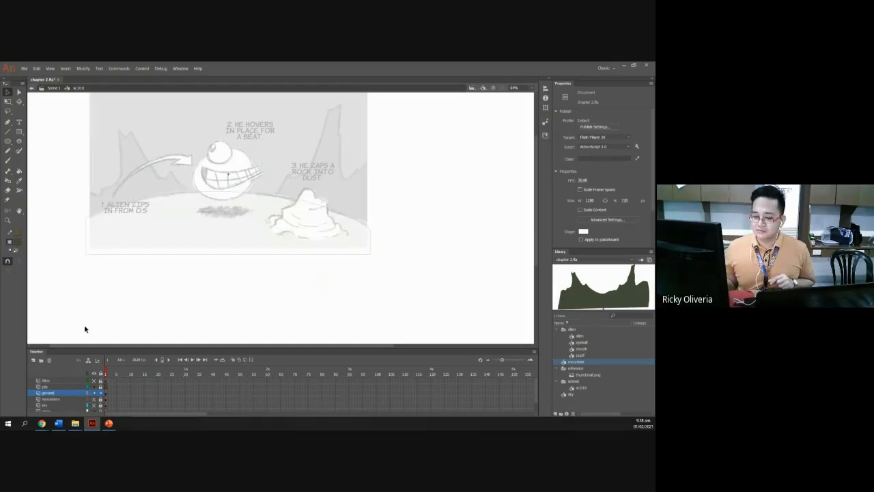
{"action": "left_click", "coordinate": [88, 394]}
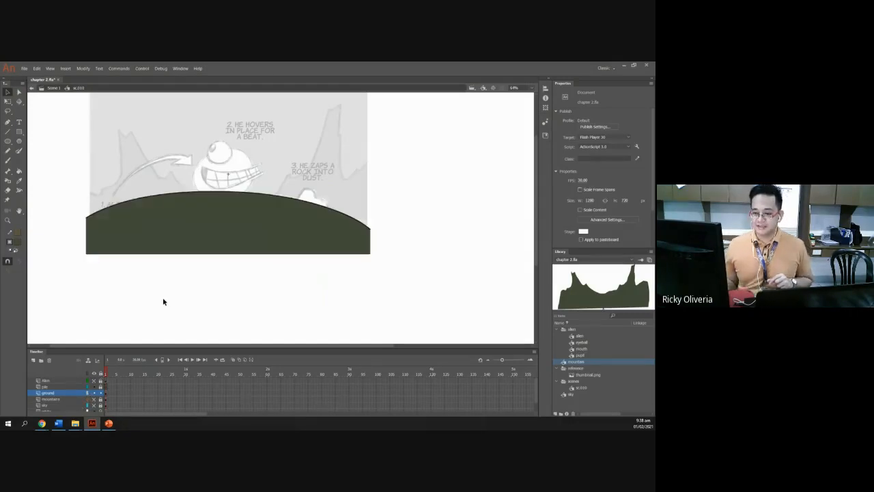
Step: Change the ground shape's solid fill to a radial gradient running from dark blue to light purple
{"action": "scroll", "coordinate": [157, 282], "scroll_direction": "up", "scroll_amount": 1}
{"action": "scroll", "coordinate": [160, 276], "scroll_direction": "up", "scroll_amount": 1}
{"action": "left_click_drag", "start_coordinate": [172, 189], "coordinate": [202, 246]}
{"action": "left_click", "coordinate": [106, 394]}
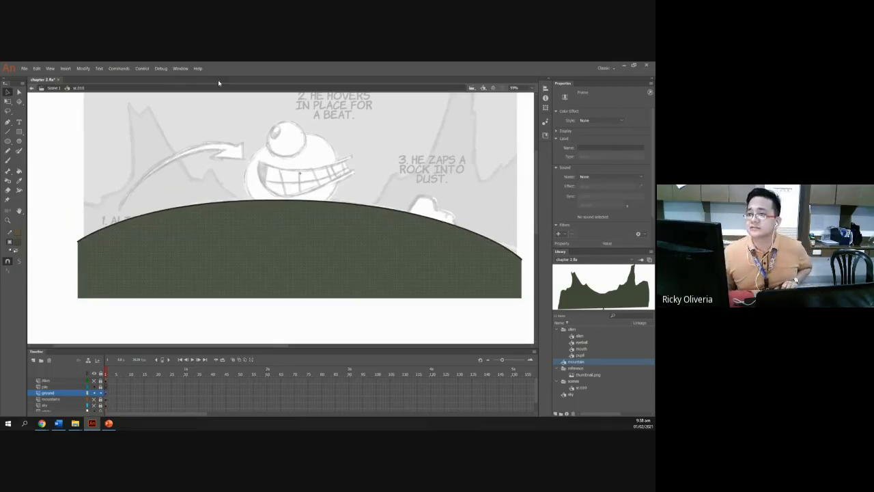
{"action": "left_click", "coordinate": [180, 68]}
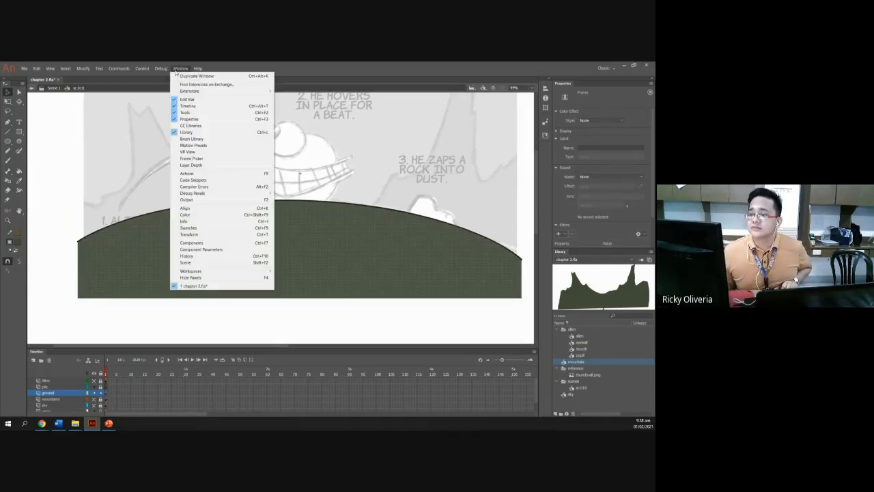
{"action": "left_click", "coordinate": [195, 217]}
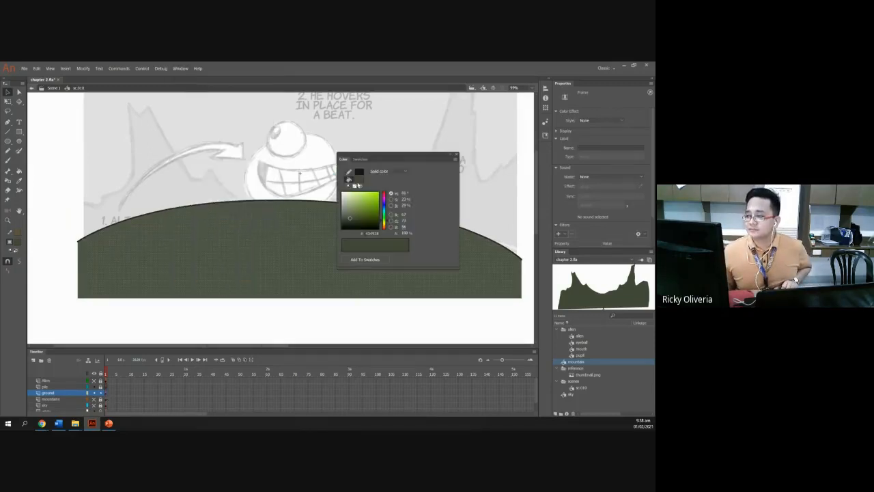
{"action": "left_click", "coordinate": [398, 172]}
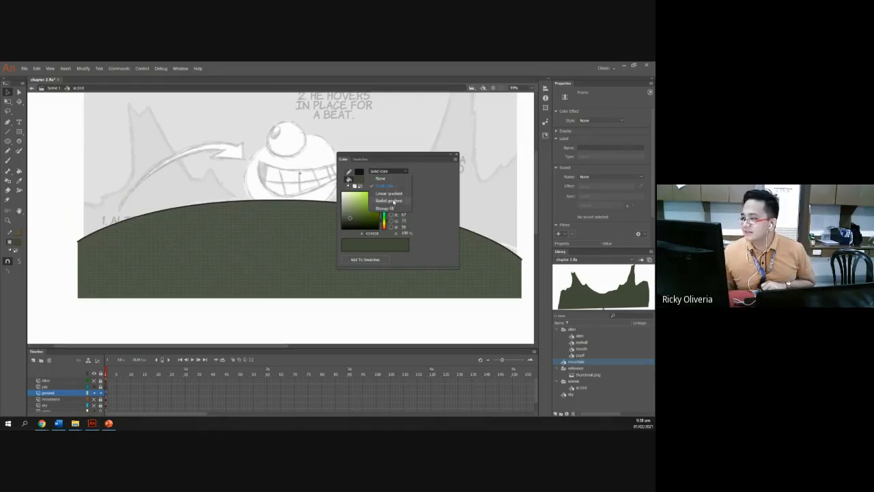
{"action": "left_click", "coordinate": [394, 201]}
{"action": "left_click_drag", "start_coordinate": [404, 158], "coordinate": [286, 161]}
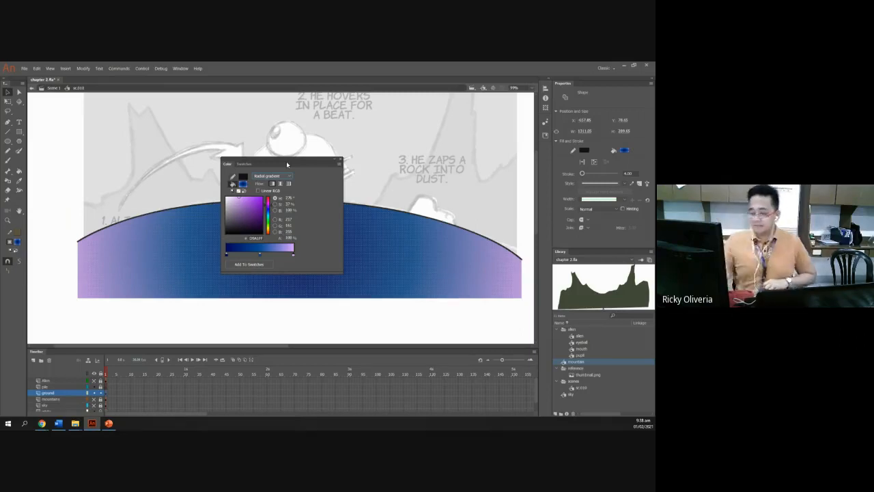
{"action": "left_click_drag", "start_coordinate": [286, 161], "coordinate": [421, 171]}
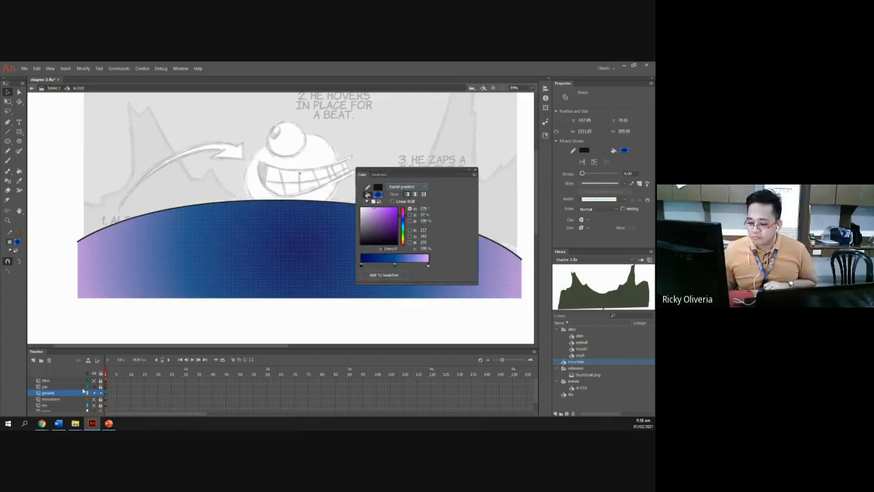
Step: Read slide 24 in PowerPoint about adjusting the radial gradient, return to Animate and close the color settings
{"action": "left_click", "coordinate": [109, 423]}
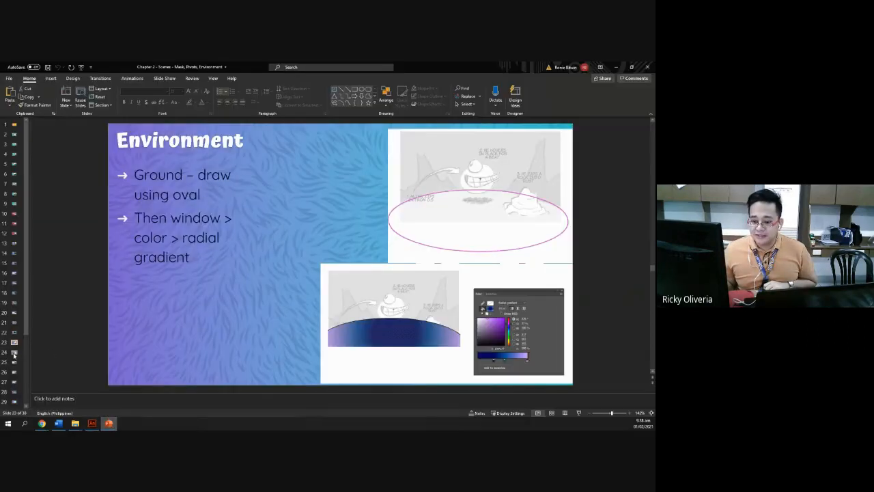
{"action": "left_click", "coordinate": [12, 355]}
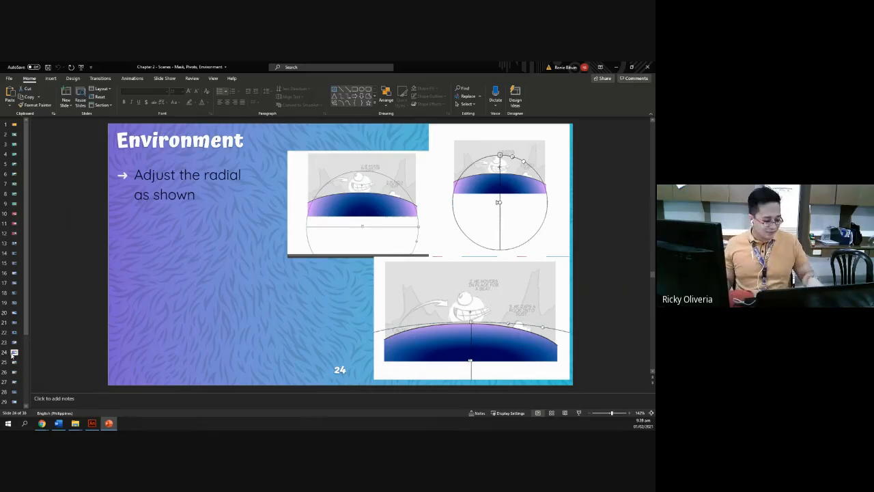
{"action": "key", "text": "alt+Tab"}
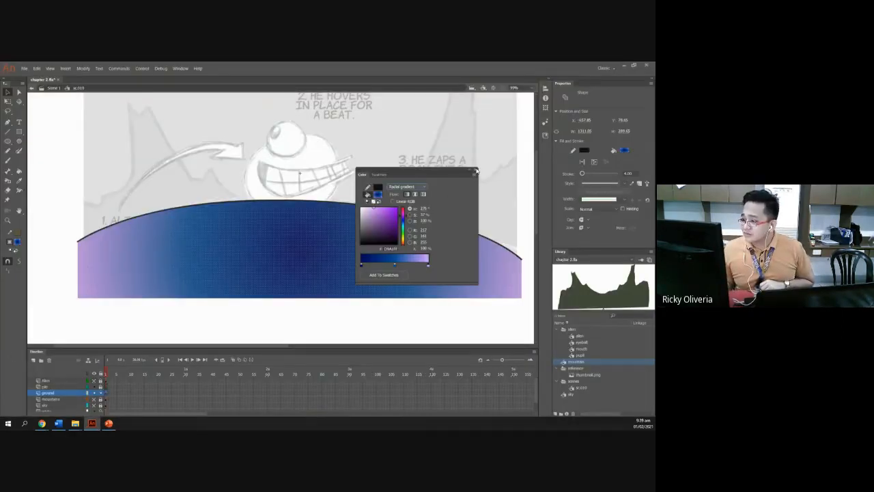
{"action": "left_click", "coordinate": [476, 171]}
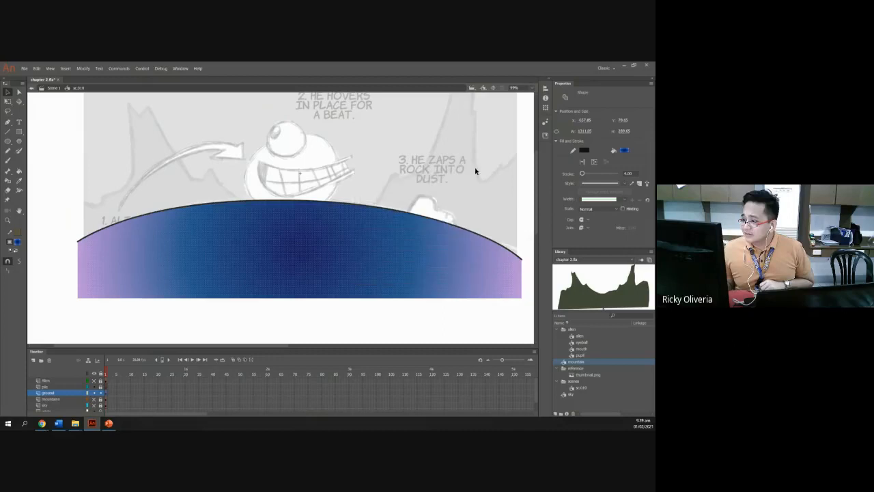
Step: Activate the Gradient Transform tool on the ground's radial gradient fill, with the whole ground shape in view
{"action": "left_click", "coordinate": [7, 100]}
{"action": "left_click", "coordinate": [41, 108]}
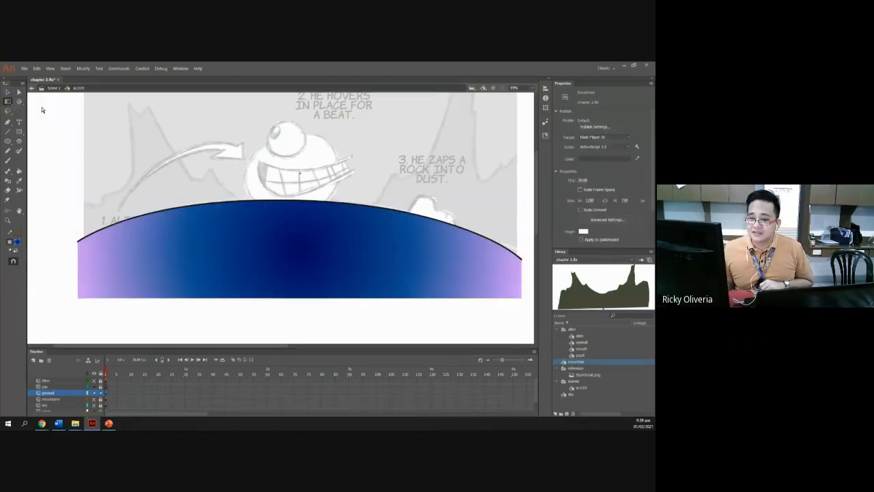
{"action": "scroll", "coordinate": [116, 220], "scroll_direction": "down", "scroll_amount": 2}
{"action": "scroll", "coordinate": [116, 221], "scroll_direction": "up", "scroll_amount": 2}
{"action": "scroll", "coordinate": [116, 222], "scroll_direction": "down", "scroll_amount": 3}
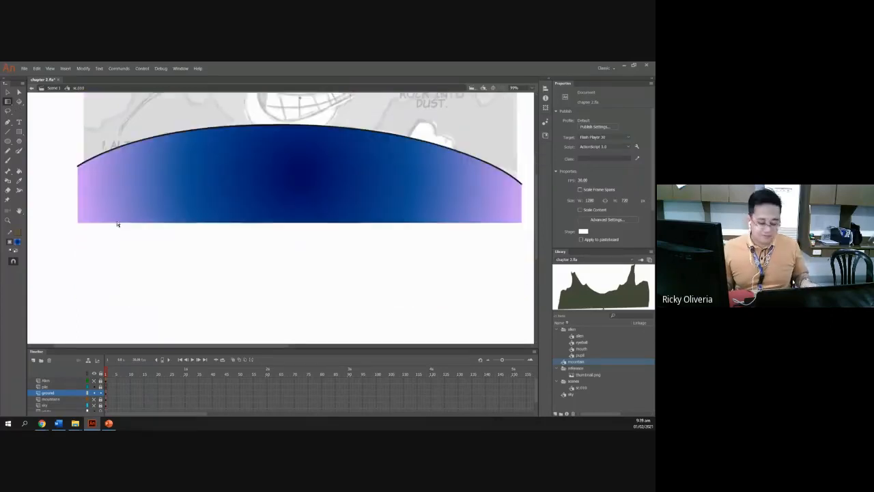
{"action": "scroll", "coordinate": [117, 223], "scroll_direction": "down", "scroll_amount": 4}
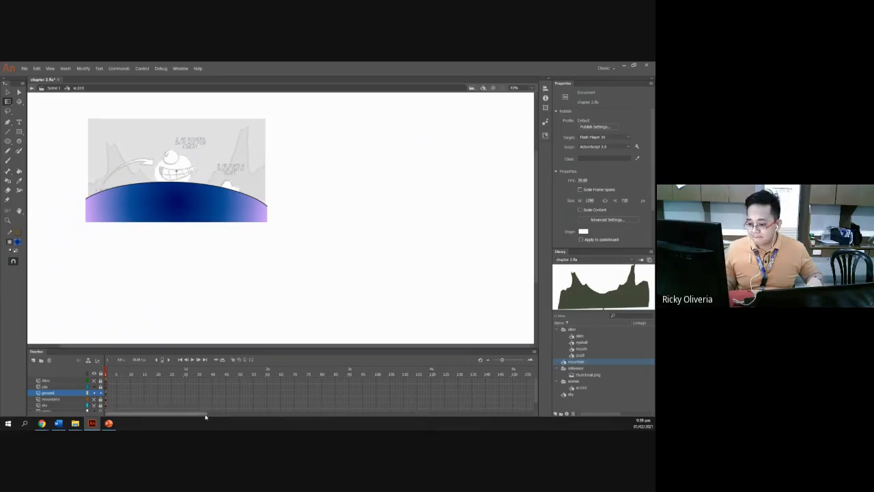
{"action": "left_click", "coordinate": [224, 210]}
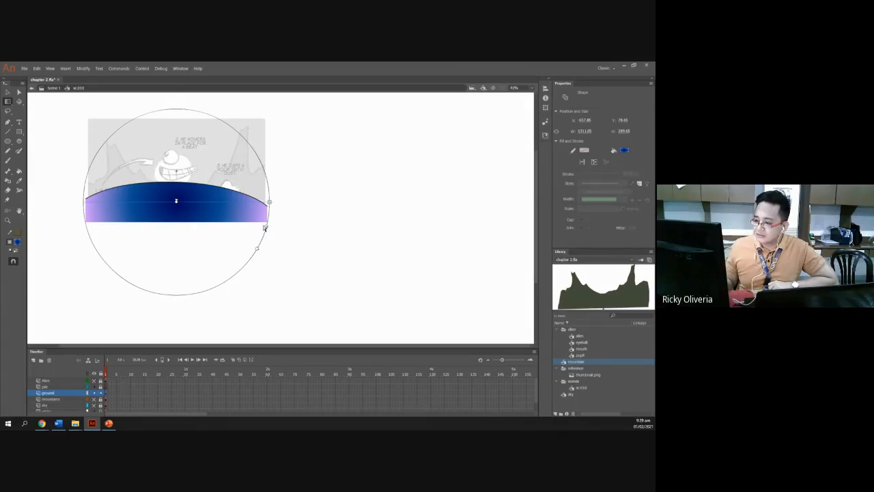
{"action": "left_click_drag", "start_coordinate": [267, 229], "coordinate": [254, 202]}
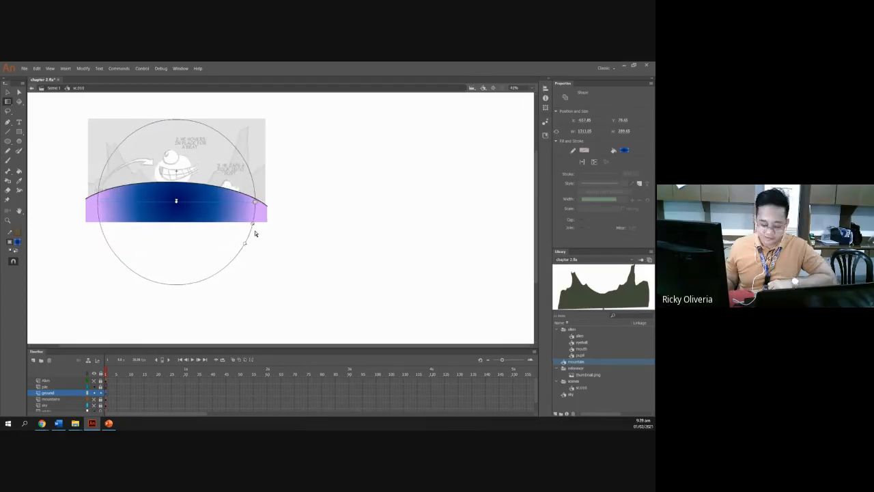
{"action": "key", "text": "ctrl+z"}
{"action": "key", "text": "f"}
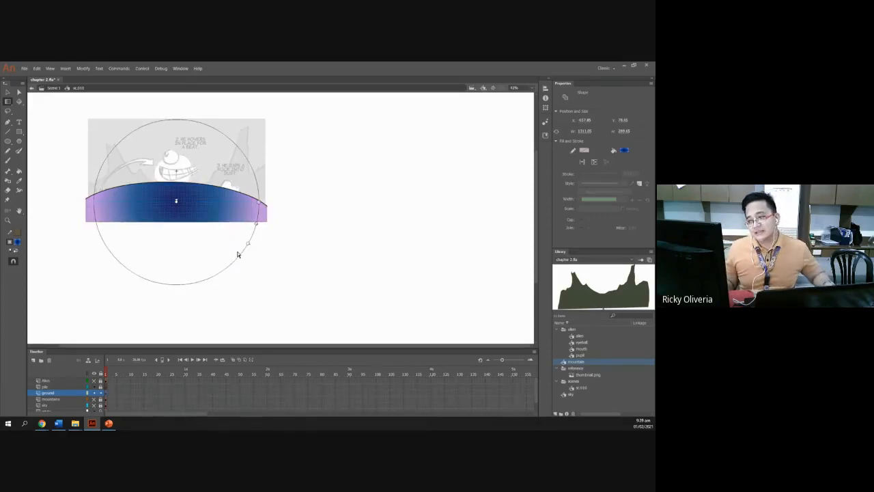
{"action": "key", "text": "q"}
{"action": "key", "text": "f"}
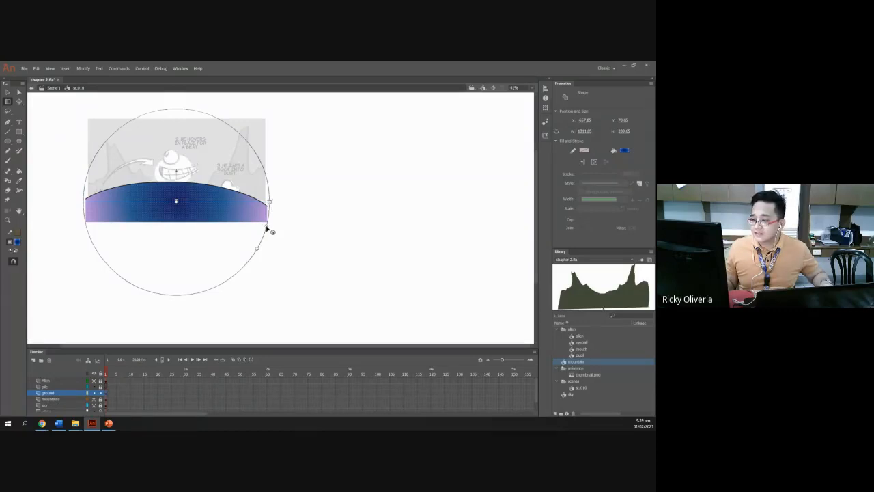
Step: Place the radial gradient as a small circle centred on the ground's bottom edge and rotate it a quarter turn counterclockwise
{"action": "left_click_drag", "start_coordinate": [266, 230], "coordinate": [177, 225]}
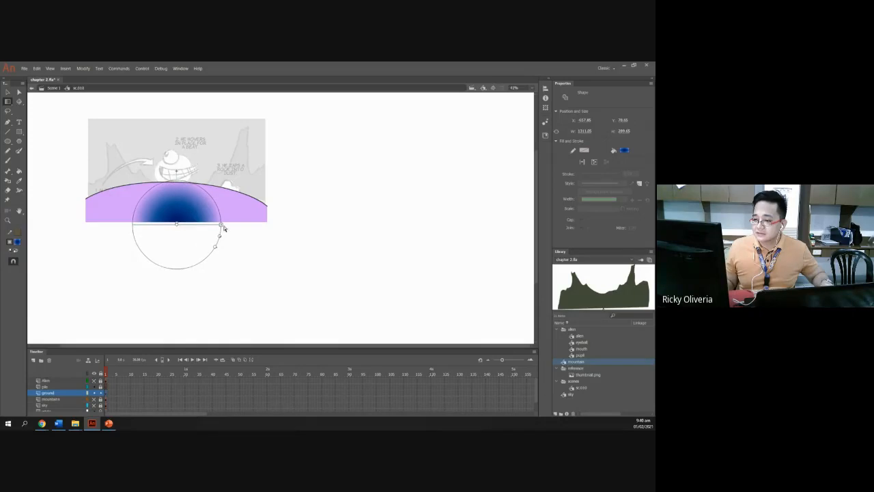
{"action": "left_click_drag", "start_coordinate": [216, 246], "coordinate": [207, 181]}
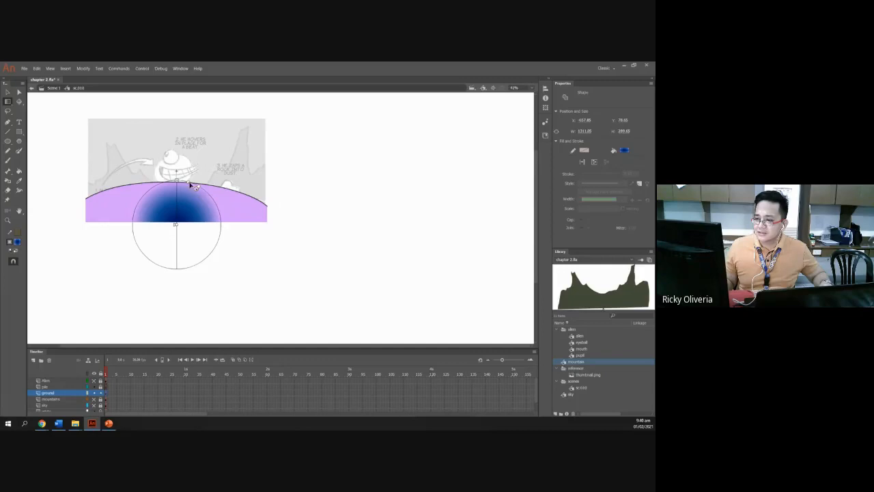
{"action": "left_click_drag", "start_coordinate": [196, 190], "coordinate": [192, 191]}
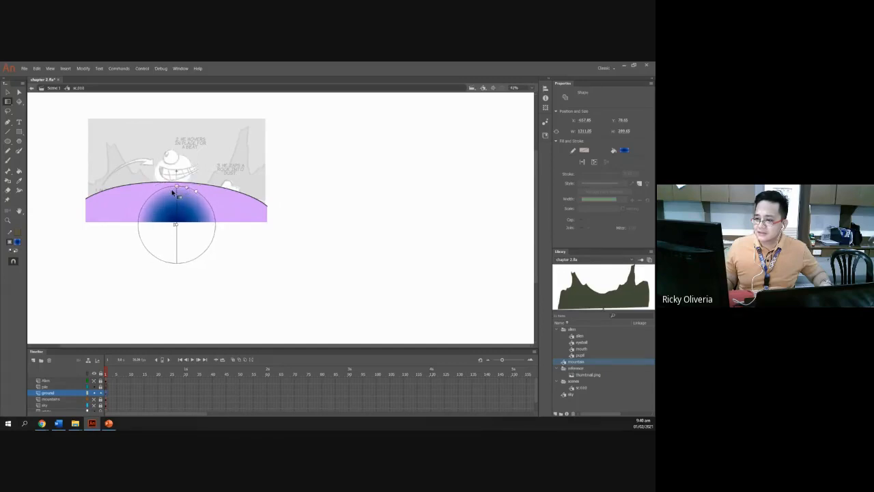
Step: Stretch the gradient into a flat ellipse extending past both sides of the ground and nudge its centre slightly left
{"action": "left_click_drag", "start_coordinate": [175, 185], "coordinate": [199, 189]}
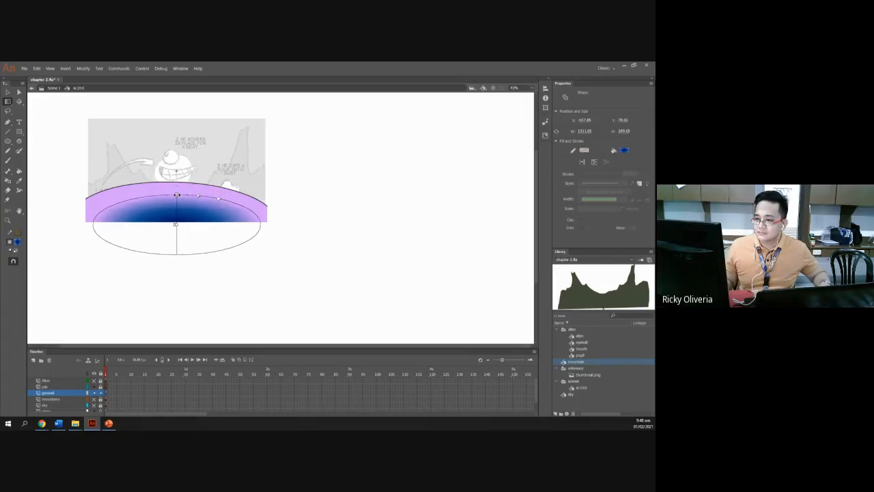
{"action": "left_click_drag", "start_coordinate": [199, 198], "coordinate": [237, 194]}
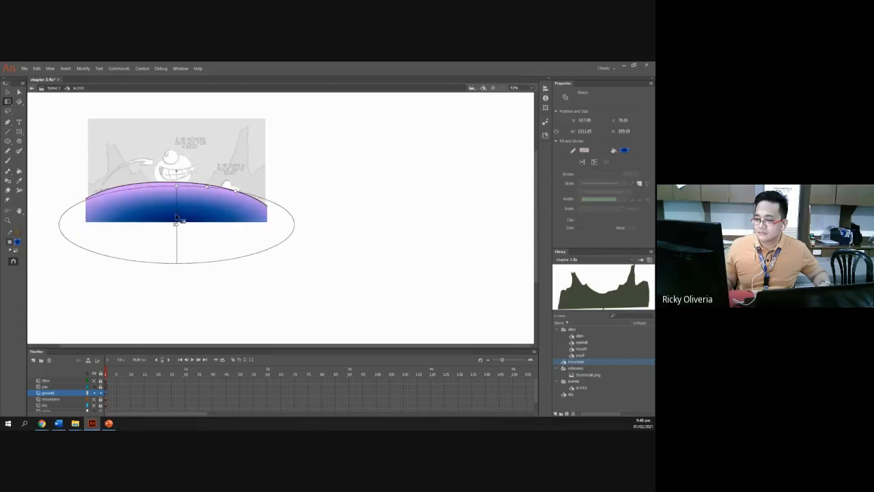
{"action": "left_click_drag", "start_coordinate": [175, 224], "coordinate": [170, 225]}
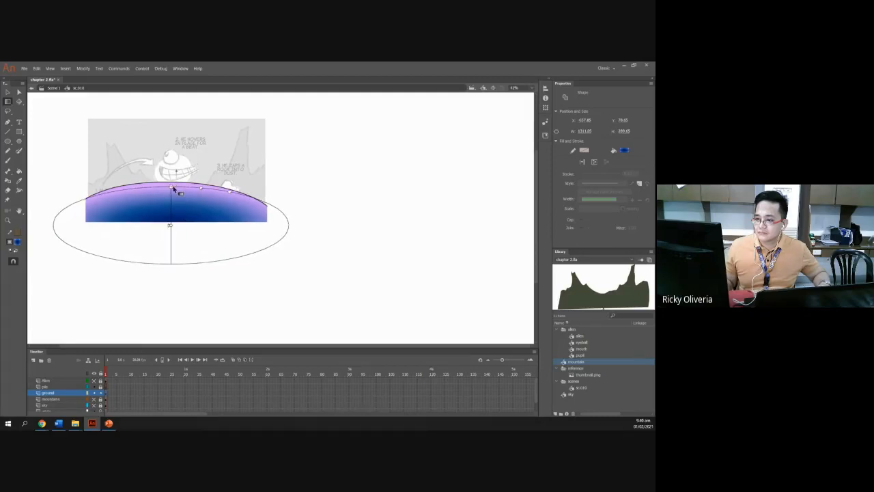
{"action": "left_click_drag", "start_coordinate": [200, 188], "coordinate": [205, 184]}
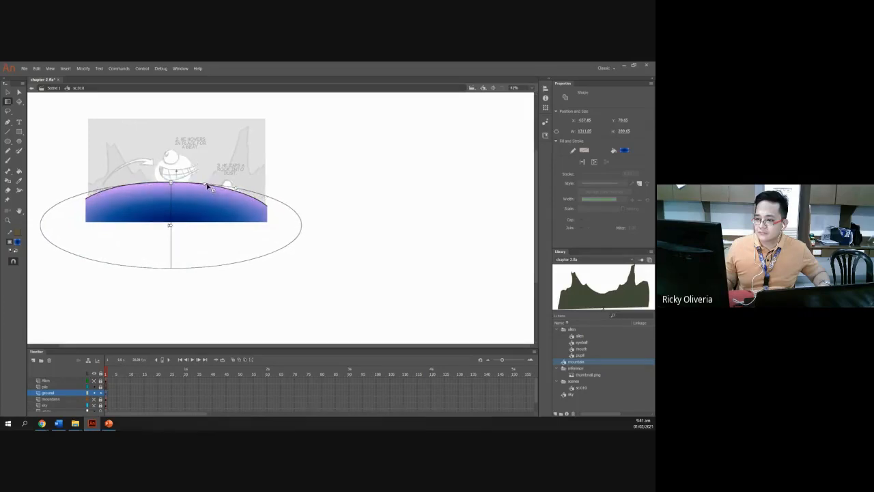
{"action": "key", "text": "ctrl+z"}
{"action": "left_click", "coordinate": [370, 210]}
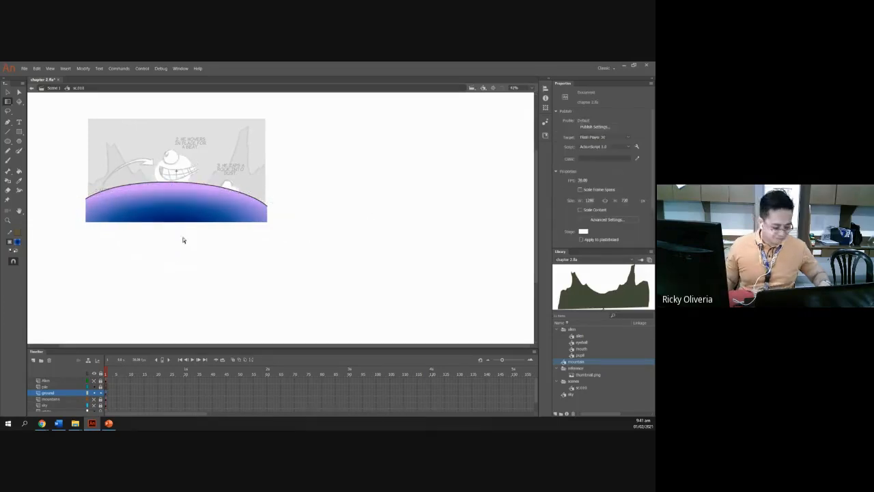
{"action": "scroll", "coordinate": [191, 232], "scroll_direction": "up", "scroll_amount": 3}
{"action": "scroll", "coordinate": [351, 252], "scroll_direction": "down", "scroll_amount": 3}
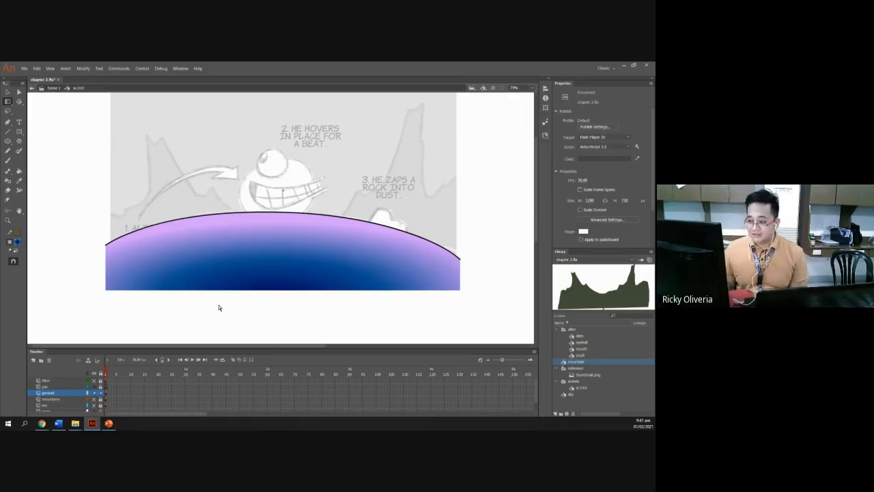
Step: Compare the gradient with slide 24 in PowerPoint, return to Animate and delete the black outline along the ground's top edge
{"action": "left_click", "coordinate": [108, 423]}
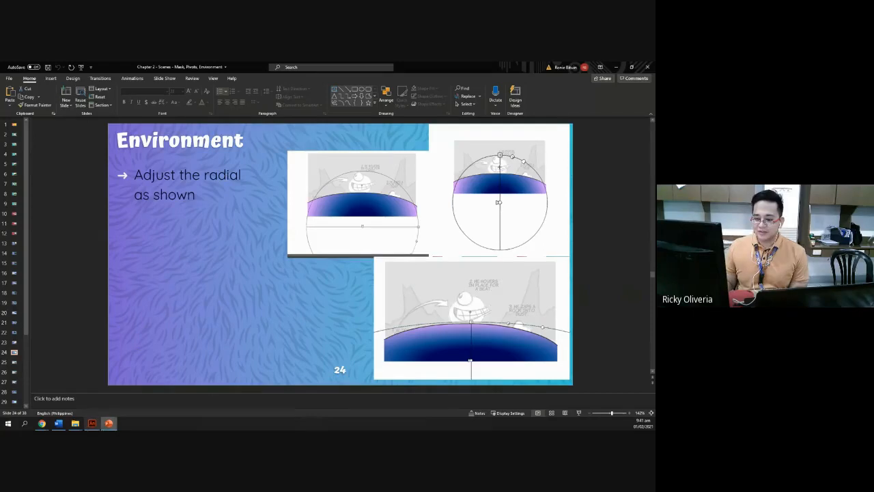
{"action": "left_click", "coordinate": [92, 423]}
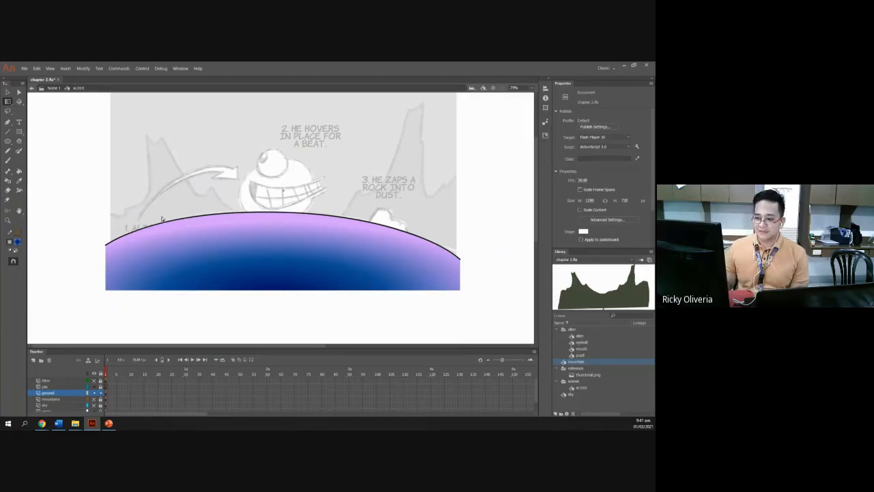
{"action": "key", "text": "v"}
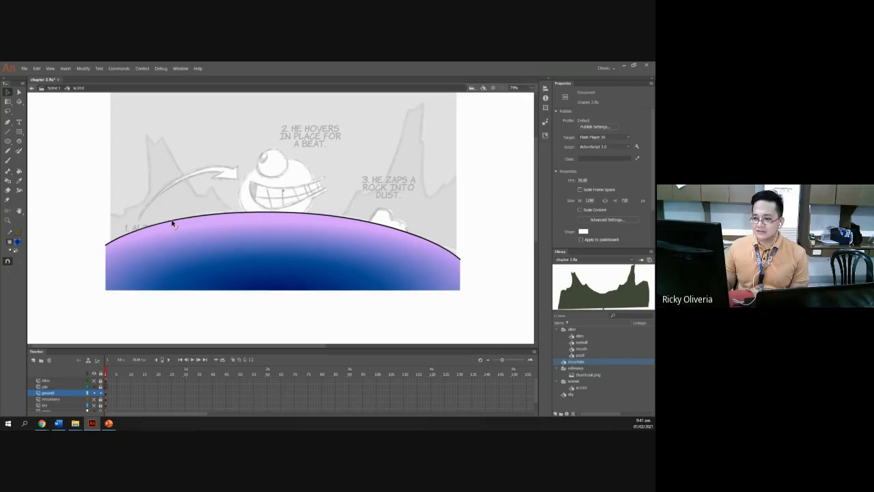
{"action": "left_click", "coordinate": [172, 223]}
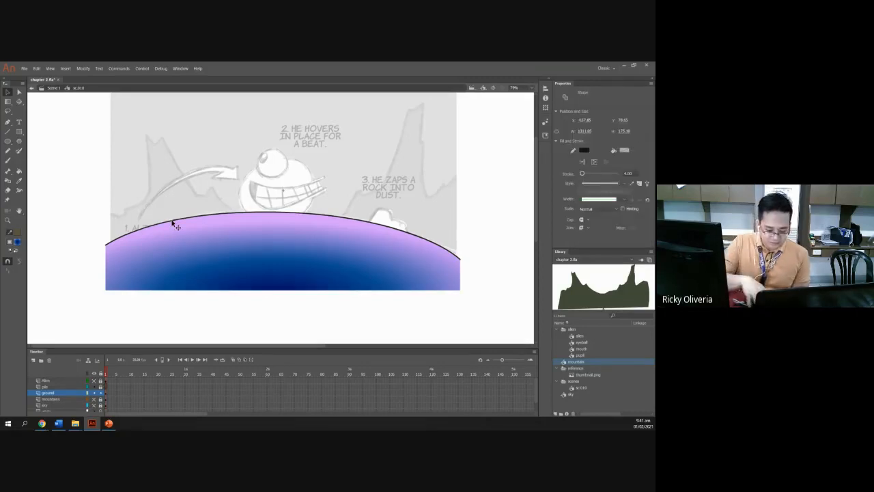
{"action": "key", "text": "Delete"}
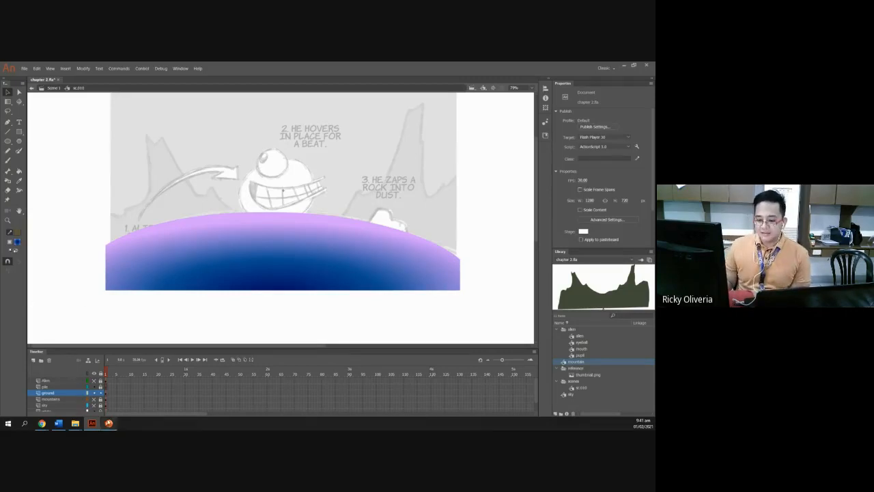
Step: Switch to PowerPoint and read slides 25 and 26 about the colors of the ground's radial gradient
{"action": "left_click", "coordinate": [109, 423]}
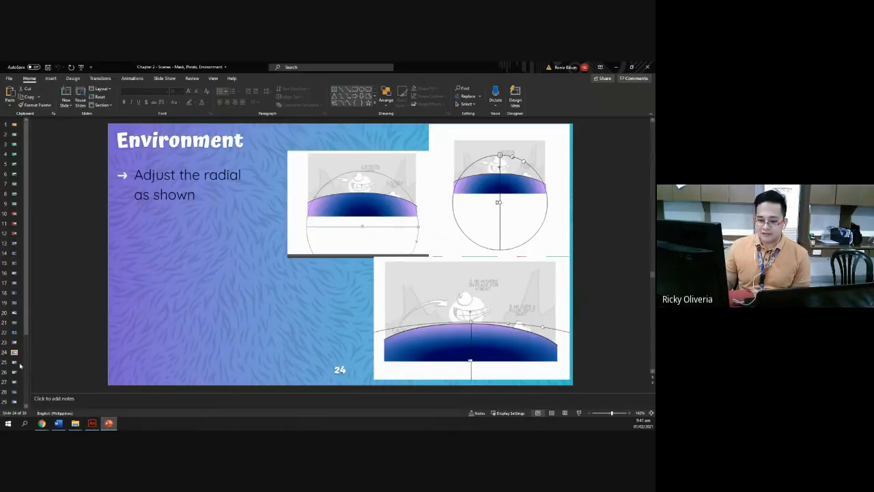
{"action": "left_click", "coordinate": [14, 362]}
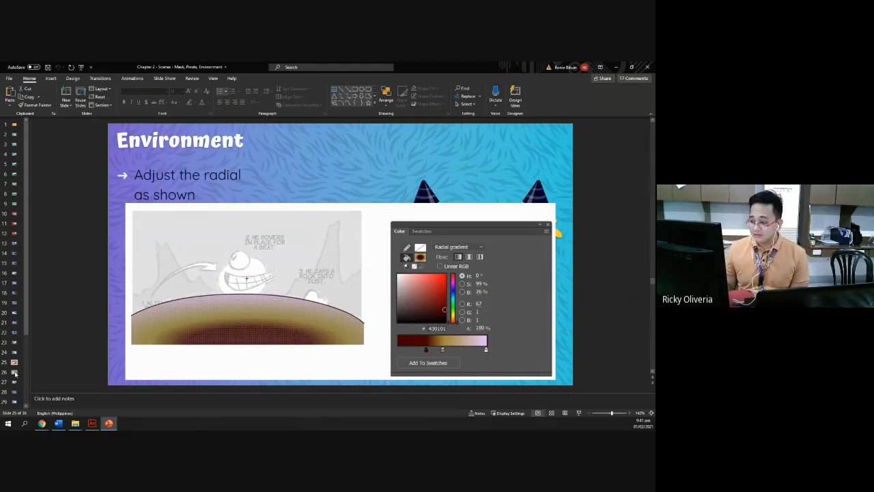
{"action": "left_click", "coordinate": [14, 372]}
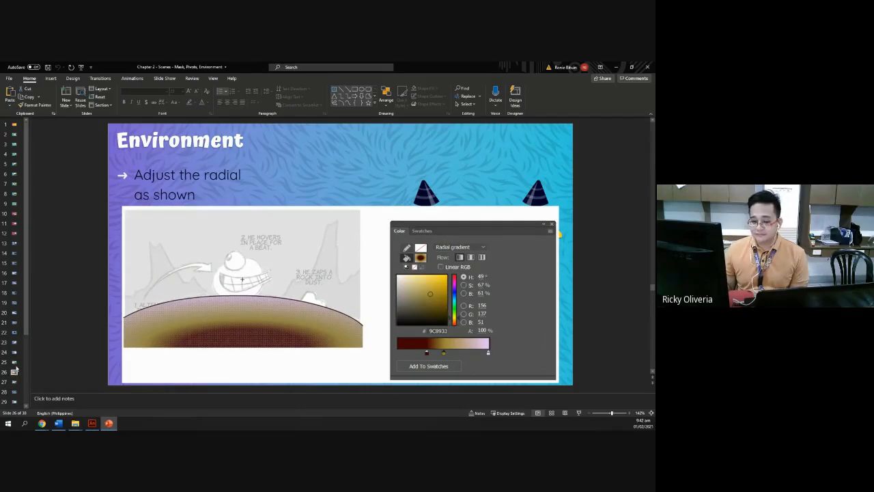
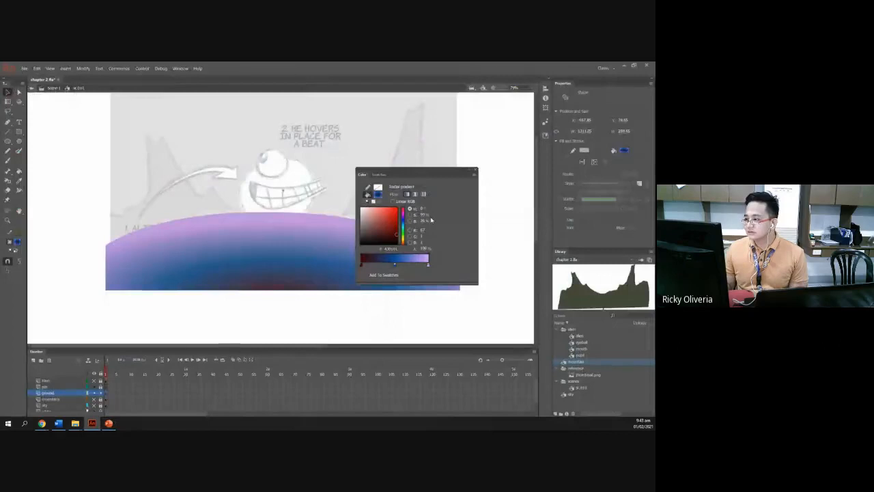
Step: Set the inner color stop of the ground's radial gradient to red 156 and green 137
{"action": "left_click", "coordinate": [423, 230]}
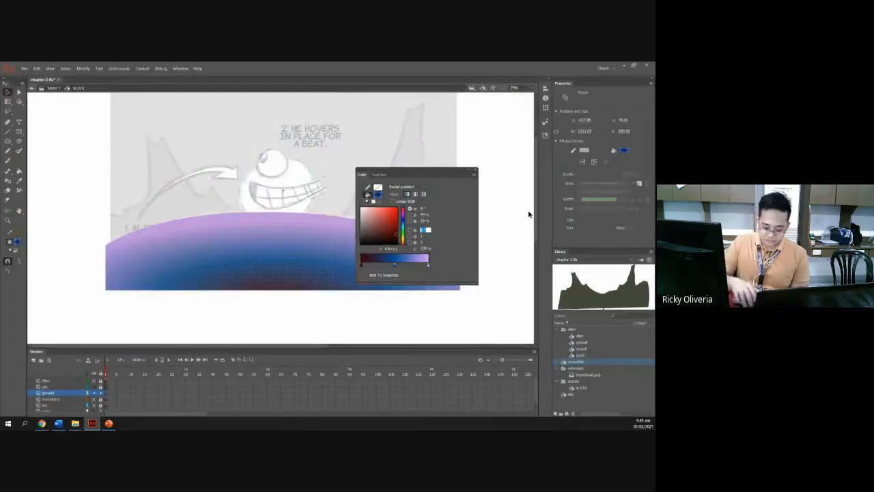
{"action": "type", "text": "156"}
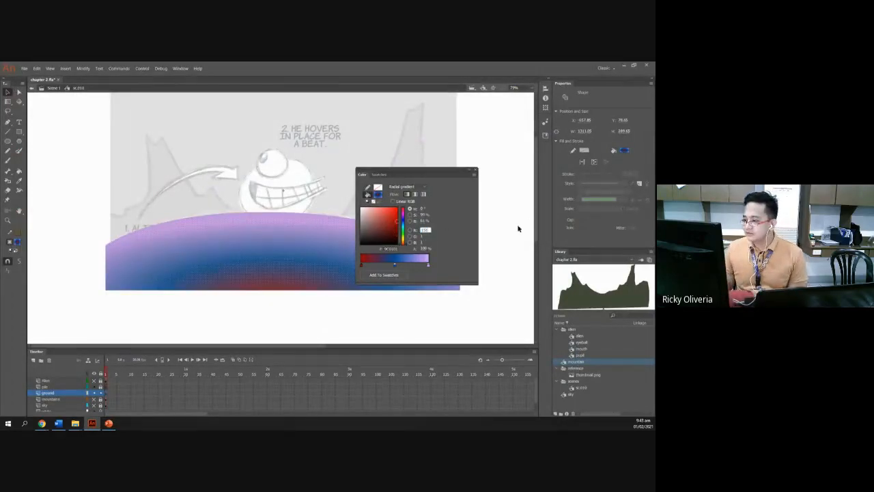
{"action": "left_click", "coordinate": [424, 236]}
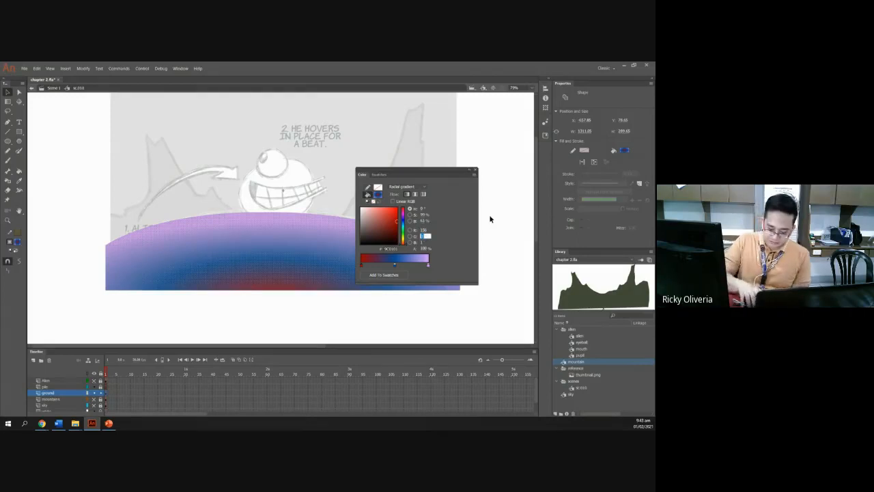
{"action": "type", "text": "152"}
{"action": "key", "text": "Return"}
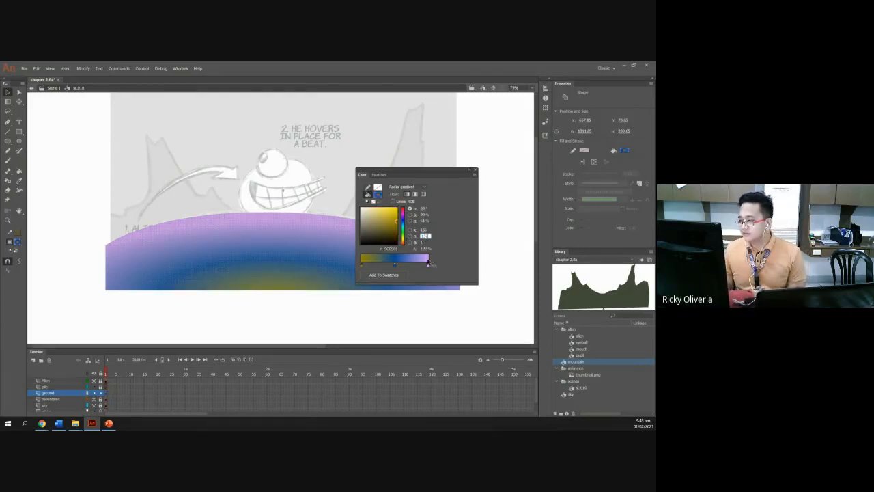
Step: Check the blue value on slide 26 in PowerPoint, return to Animate and set the inner color stop's blue to 51
{"action": "left_click", "coordinate": [424, 244]}
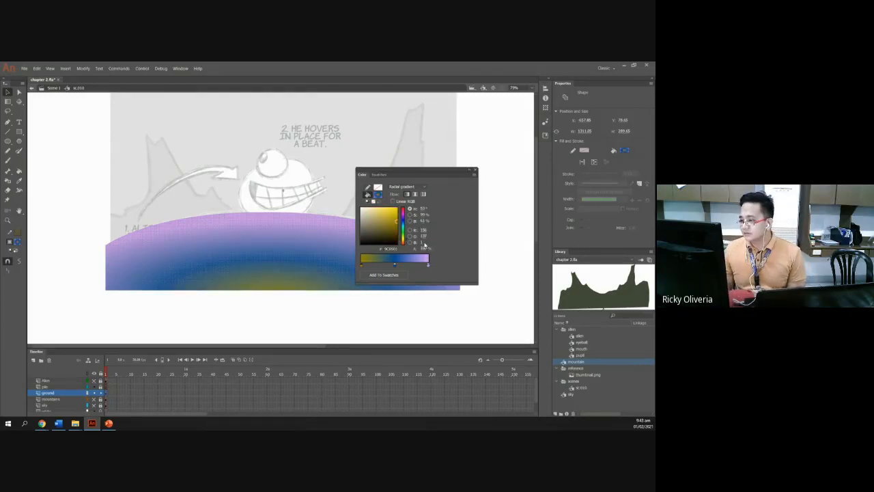
{"action": "left_click", "coordinate": [109, 424]}
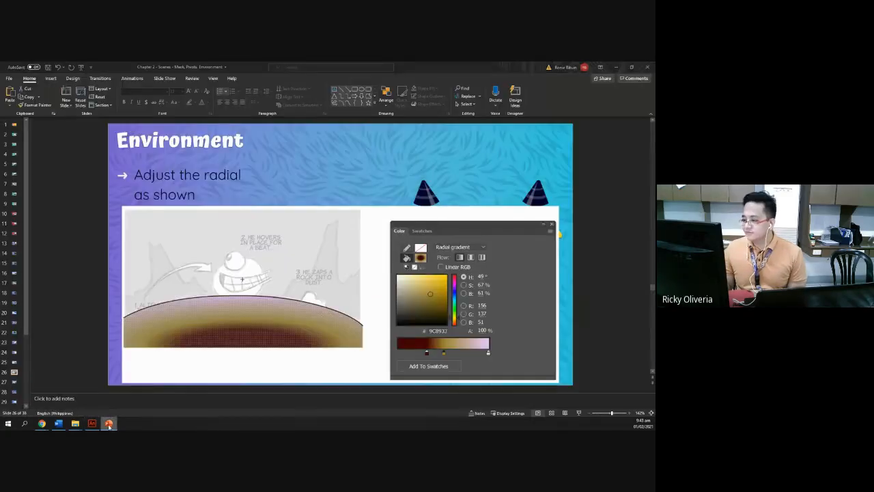
{"action": "left_click", "coordinate": [109, 424]}
{"action": "left_click", "coordinate": [424, 243]}
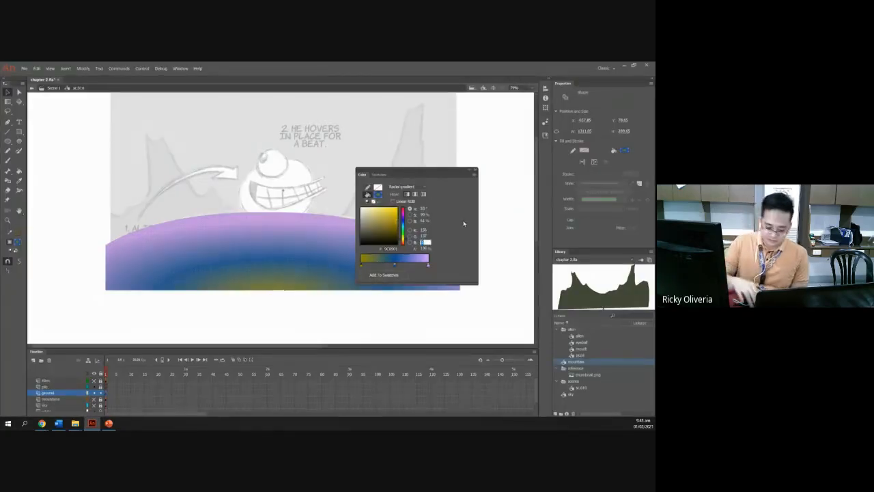
{"action": "type", "text": "51"}
{"action": "key", "text": "Return"}
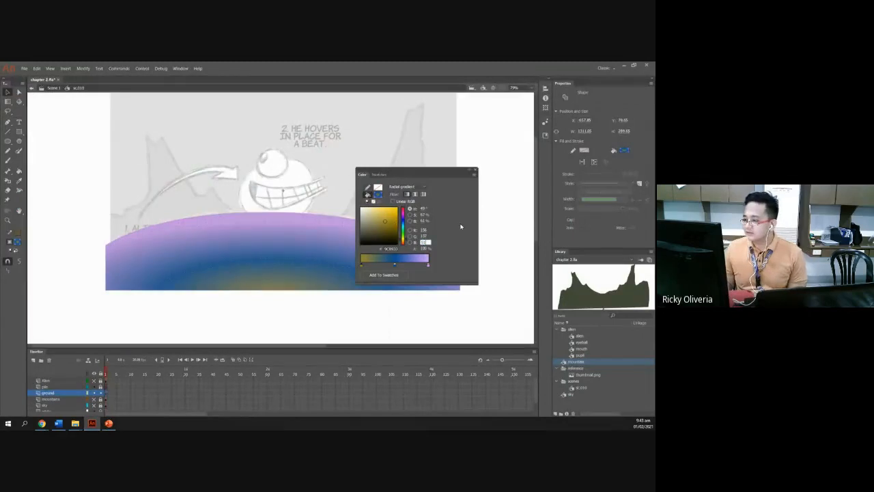
{"action": "left_click", "coordinate": [461, 227]}
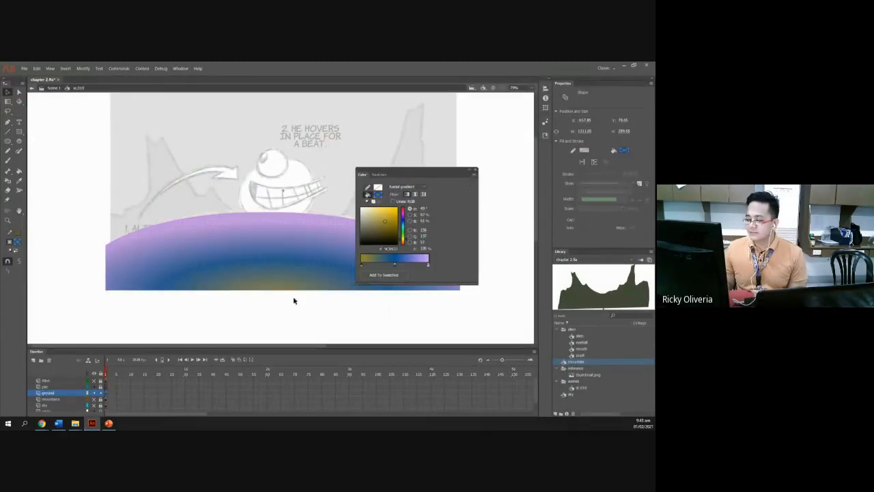
Step: Check slide 27 in PowerPoint, return to Animate and set the ground gradient's outer color stop to red 232 and green 198, keeping blue 255
{"action": "left_click", "coordinate": [429, 266]}
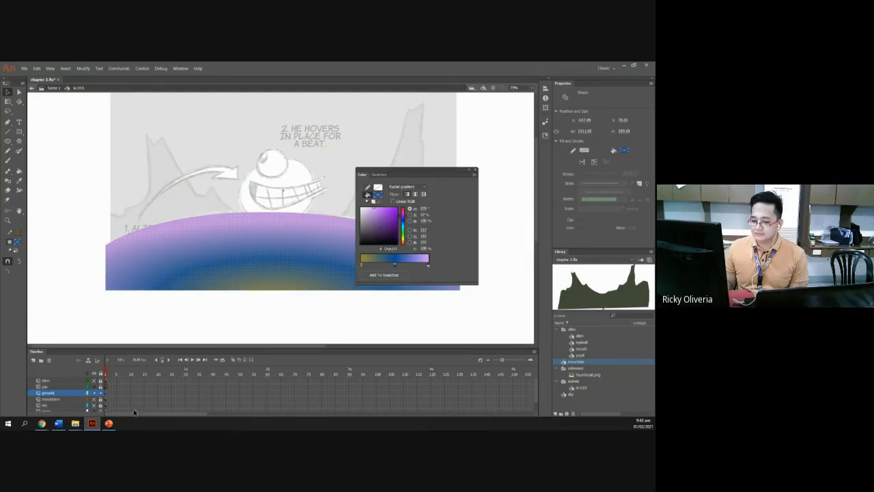
{"action": "left_click", "coordinate": [109, 423]}
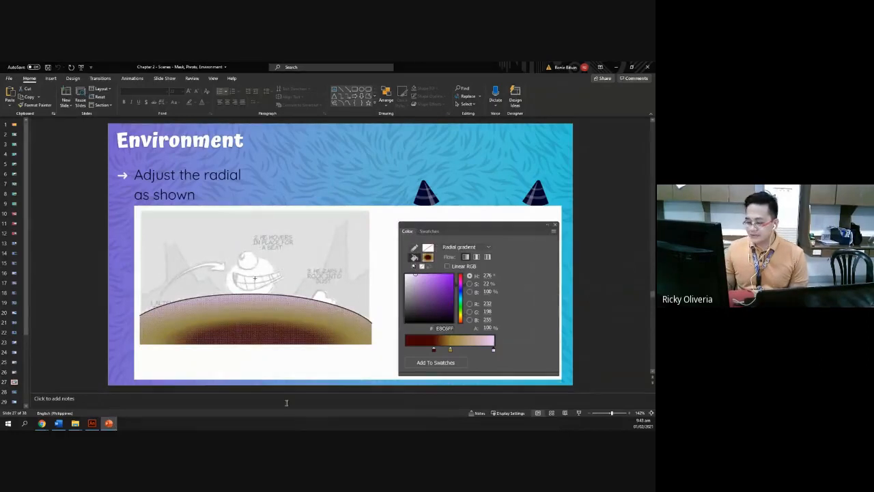
{"action": "left_click", "coordinate": [91, 423]}
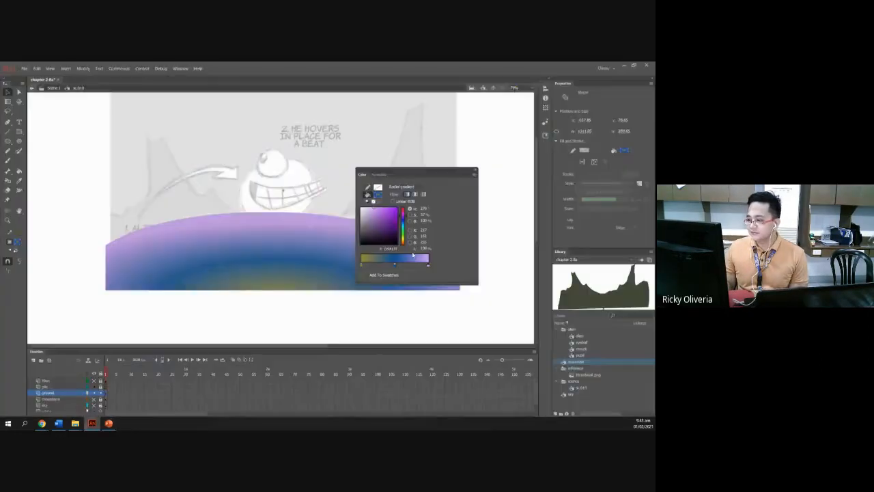
{"action": "type", "text": "2"}
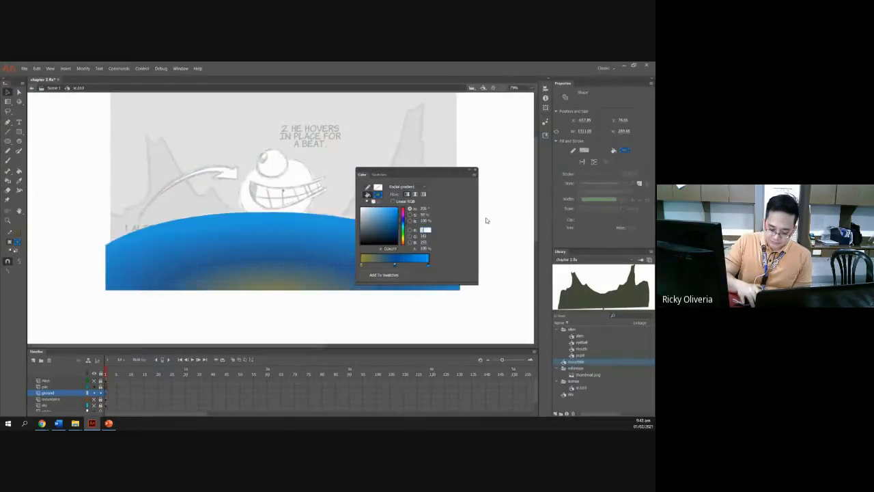
{"action": "type", "text": "33"}
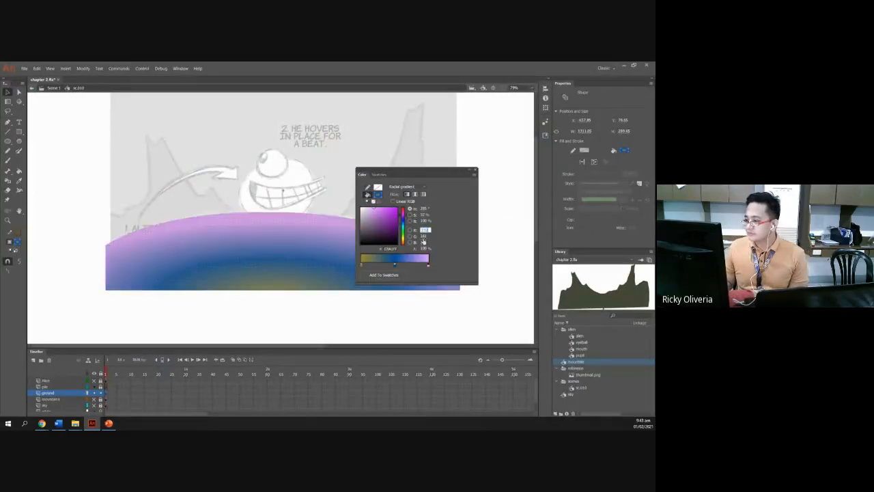
{"action": "left_click", "coordinate": [423, 237]}
{"action": "type", "text": "198"}
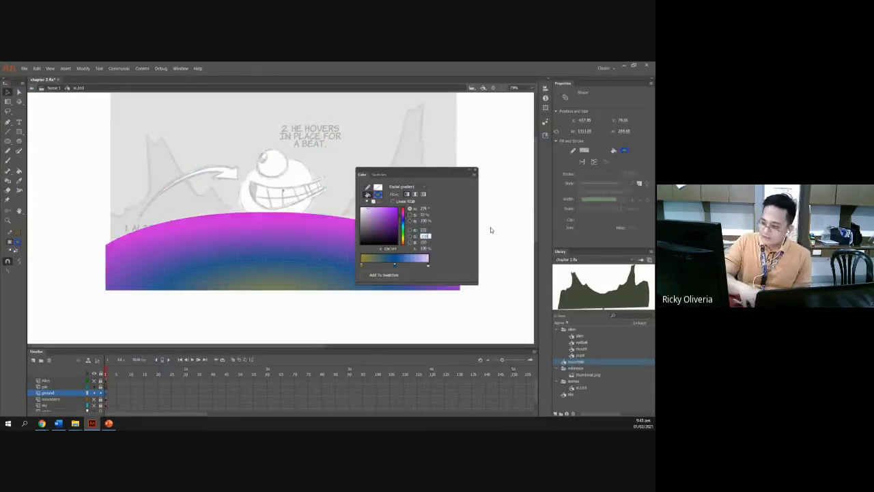
{"action": "left_click", "coordinate": [424, 242]}
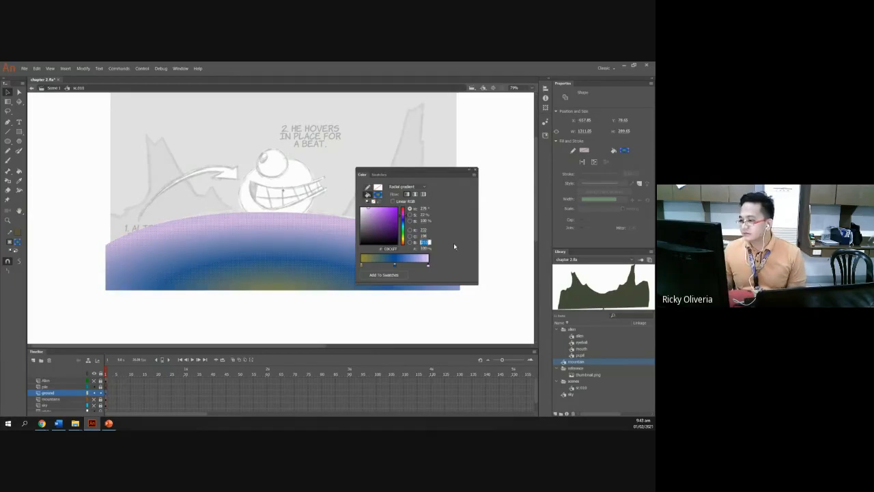
{"action": "left_click", "coordinate": [476, 170]}
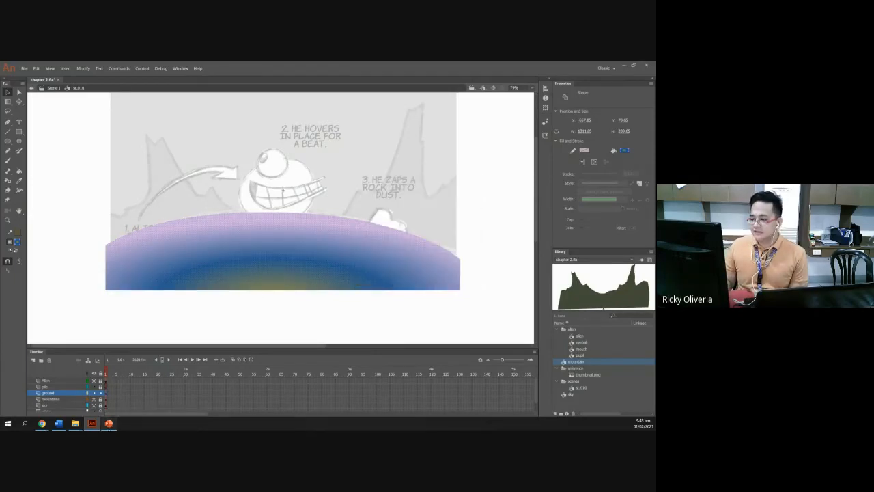
Step: Recheck the slide in PowerPoint, return to Animate and use Gradient Transform to center the radial gradient near the ground's bottom edge and widen it beyond the ground
{"action": "left_click", "coordinate": [109, 423]}
{"action": "left_click", "coordinate": [92, 423]}
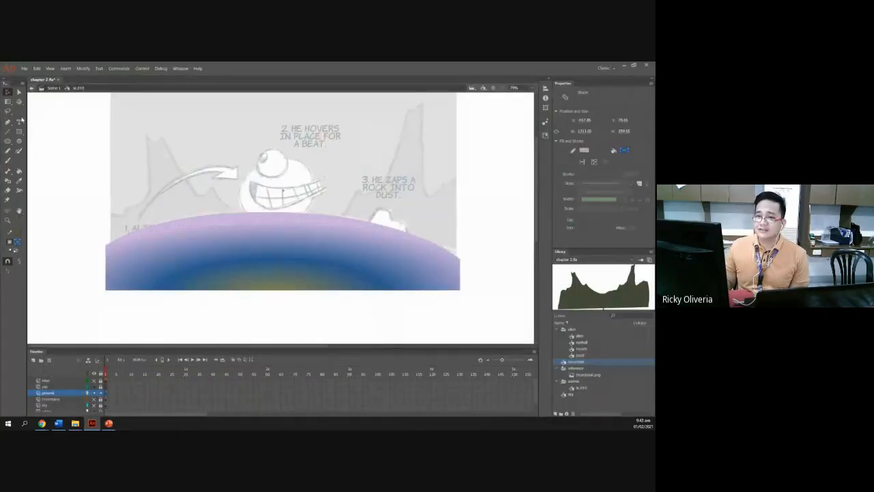
{"action": "key", "text": "f"}
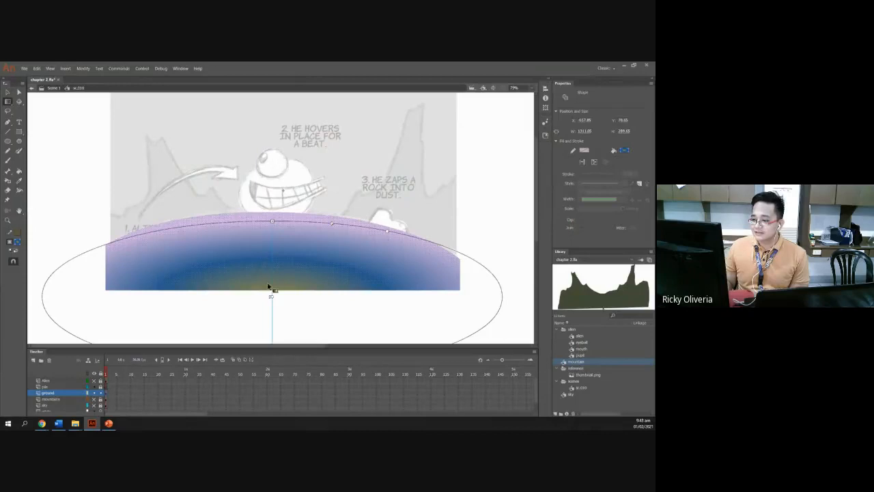
{"action": "mouse_move", "coordinate": [271, 295]}
{"action": "left_mouse_down"}
{"action": "mouse_move", "coordinate": [271, 284]}
{"action": "mouse_move", "coordinate": [270, 335]}
{"action": "mouse_move", "coordinate": [273, 273]}
{"action": "mouse_move", "coordinate": [273, 286]}
{"action": "left_mouse_up"}
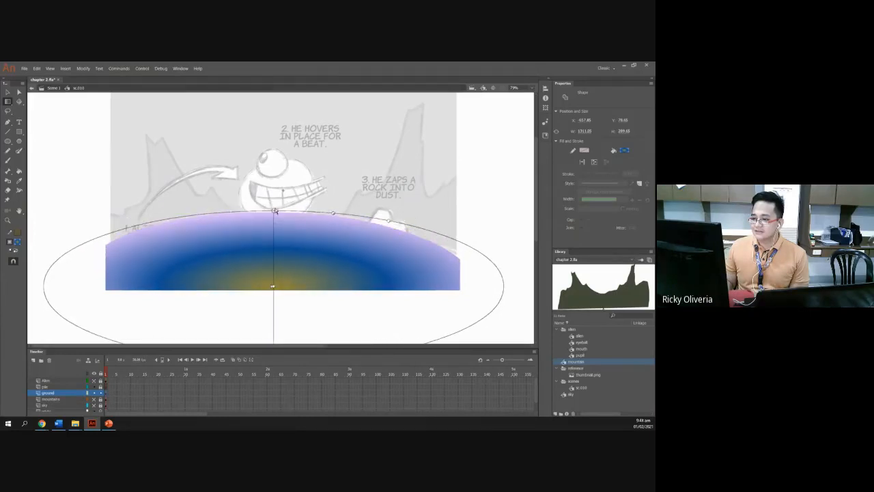
{"action": "left_click_drag", "start_coordinate": [274, 211], "coordinate": [273, 192]}
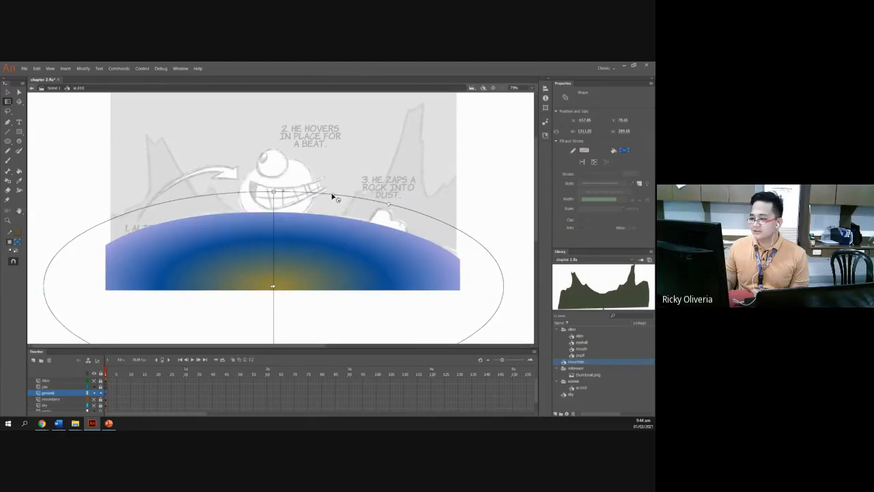
{"action": "left_click_drag", "start_coordinate": [332, 195], "coordinate": [333, 195]}
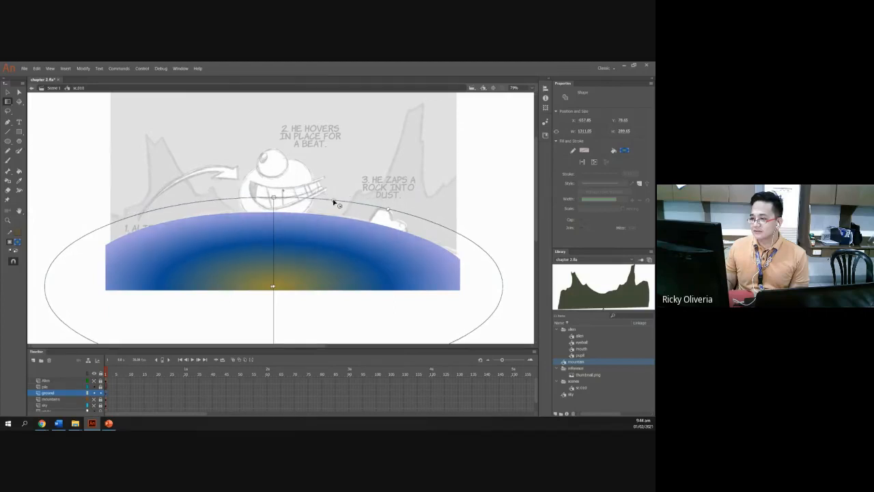
{"action": "left_click_drag", "start_coordinate": [334, 197], "coordinate": [367, 191]}
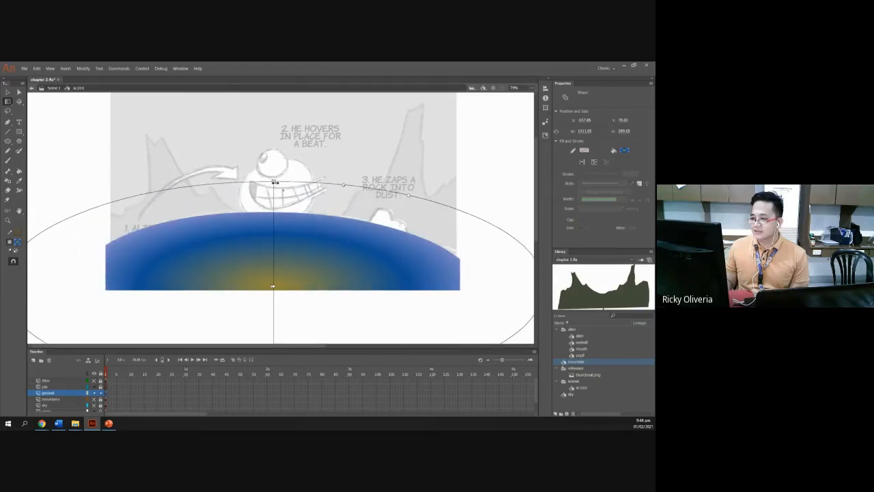
{"action": "left_click_drag", "start_coordinate": [274, 182], "coordinate": [273, 196]}
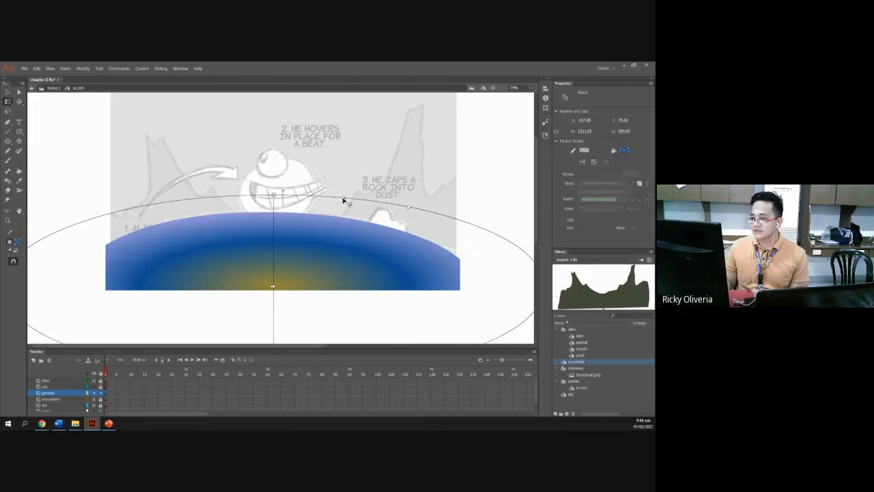
{"action": "left_click_drag", "start_coordinate": [344, 201], "coordinate": [353, 185]}
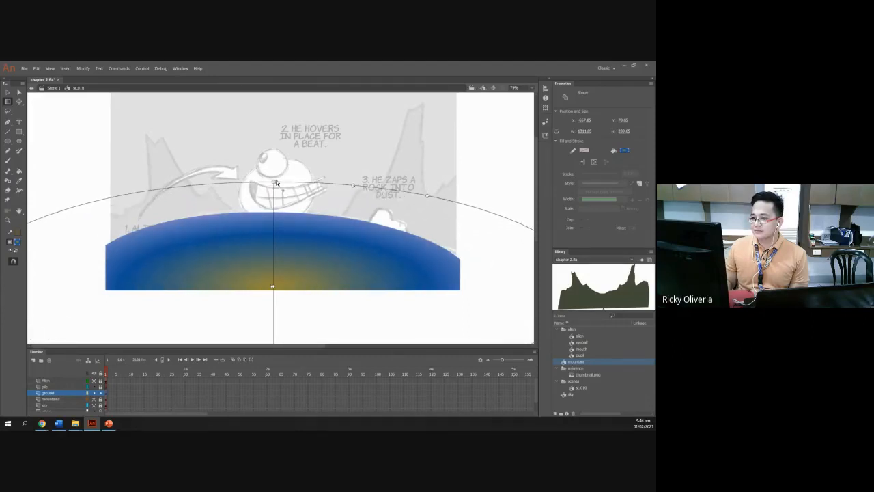
{"action": "left_click_drag", "start_coordinate": [274, 183], "coordinate": [274, 195]}
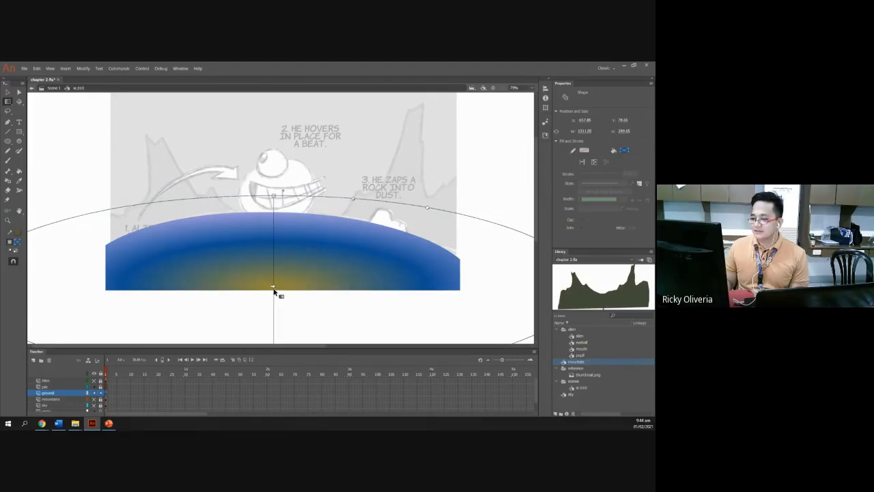
{"action": "left_click_drag", "start_coordinate": [273, 280], "coordinate": [270, 281]}
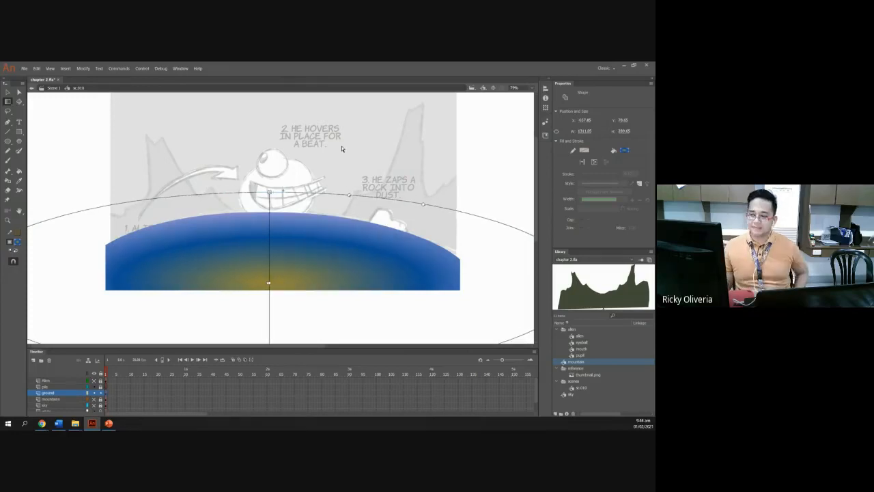
{"action": "left_click", "coordinate": [331, 169]}
Step: Inspect the whole ground against the sketch, then switch to PowerPoint and read slides 27 and 28 about finishing the ground
{"action": "key", "text": "ctrl+minus"}
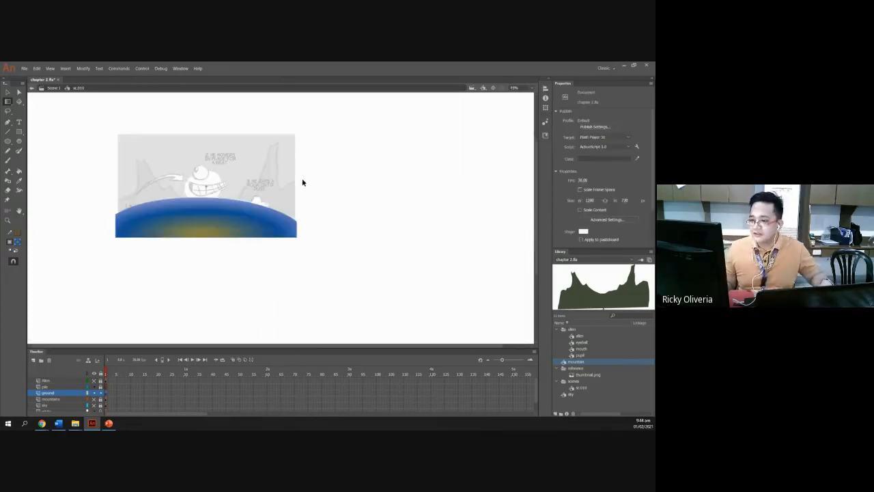
{"action": "scroll", "coordinate": [303, 183], "scroll_direction": "up", "scroll_amount": 4}
{"action": "scroll", "coordinate": [303, 182], "scroll_direction": "down", "scroll_amount": 2}
{"action": "left_click_drag", "start_coordinate": [201, 201], "coordinate": [279, 247]}
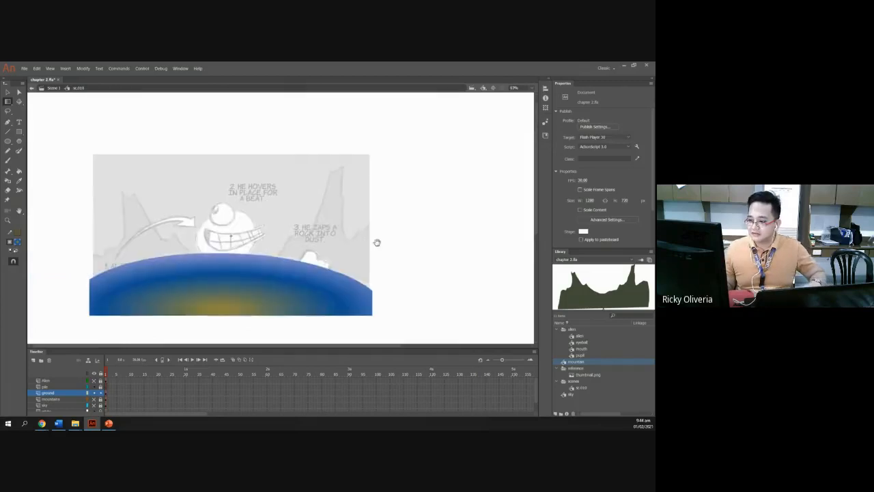
{"action": "left_click_drag", "start_coordinate": [377, 243], "coordinate": [377, 241]}
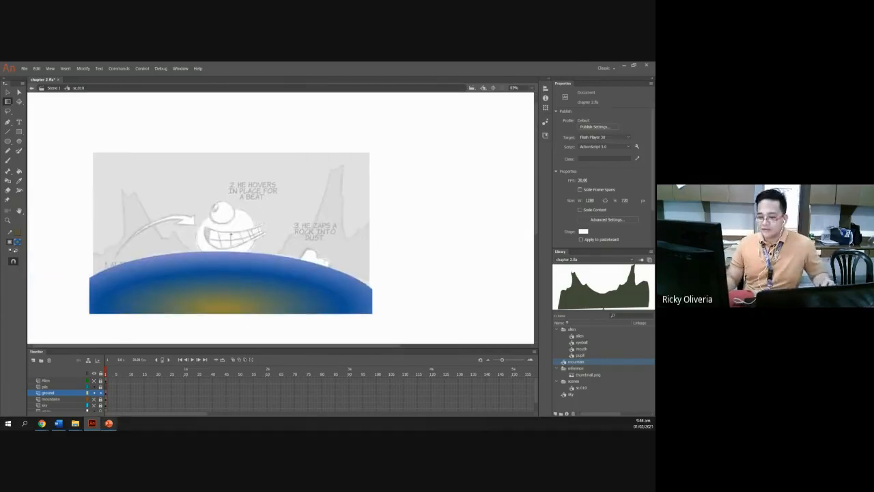
{"action": "left_click", "coordinate": [109, 424]}
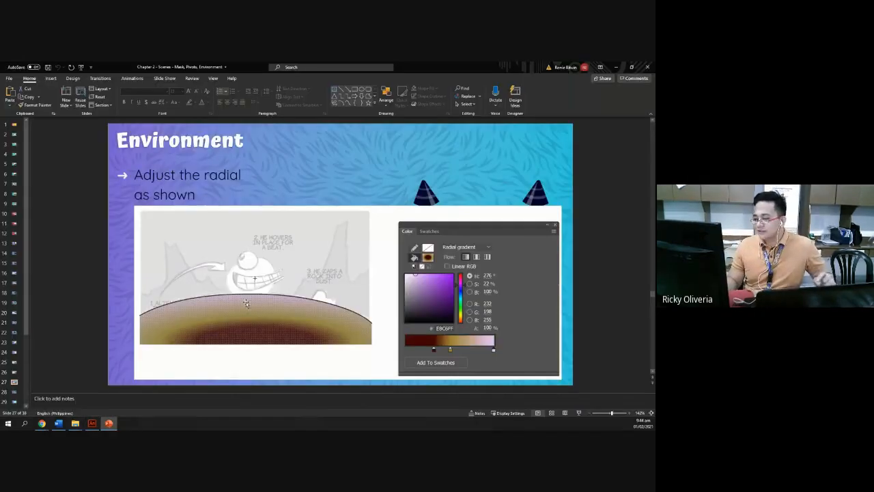
{"action": "left_click", "coordinate": [14, 392]}
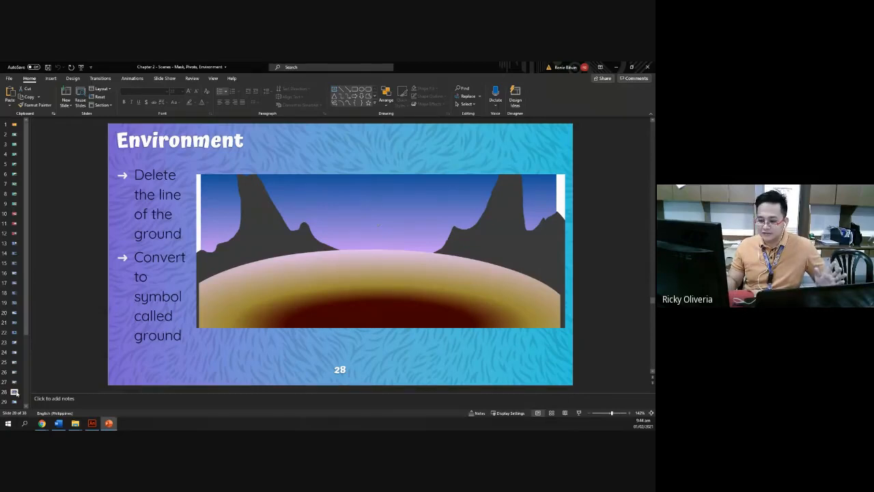
Step: Return to Animate and convert the ground shape to a graphic symbol named ground
{"action": "left_click", "coordinate": [92, 423]}
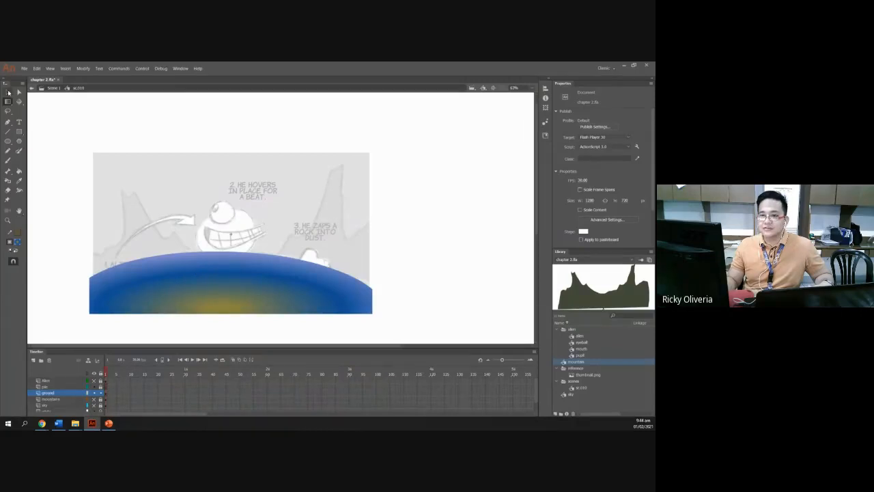
{"action": "left_click", "coordinate": [9, 92]}
{"action": "left_click", "coordinate": [210, 291]}
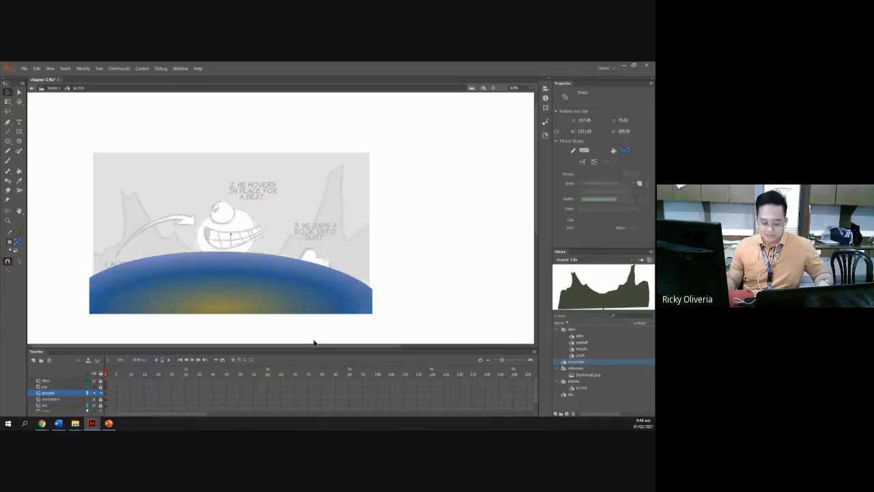
{"action": "key", "text": "F8"}
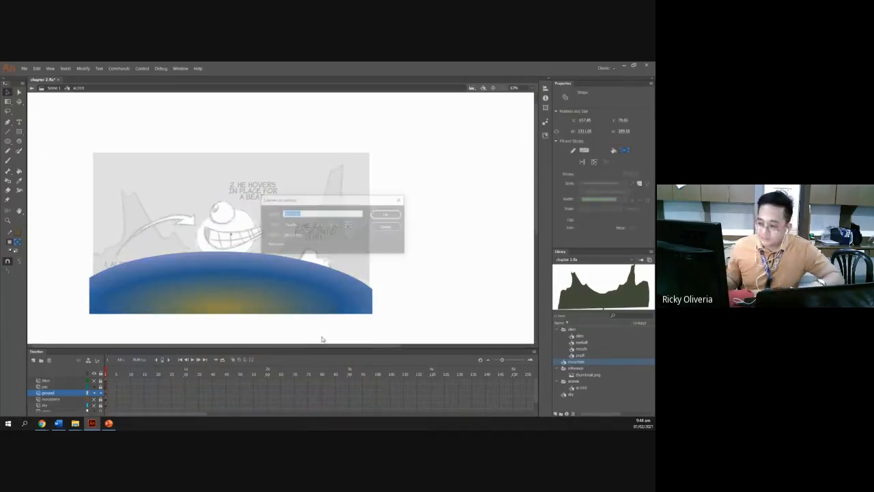
{"action": "type", "text": "ground"}
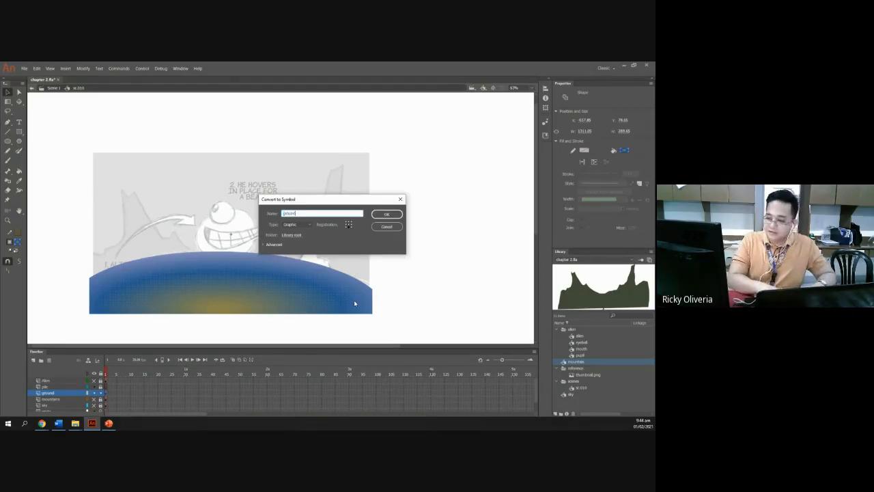
{"action": "key", "text": "Return"}
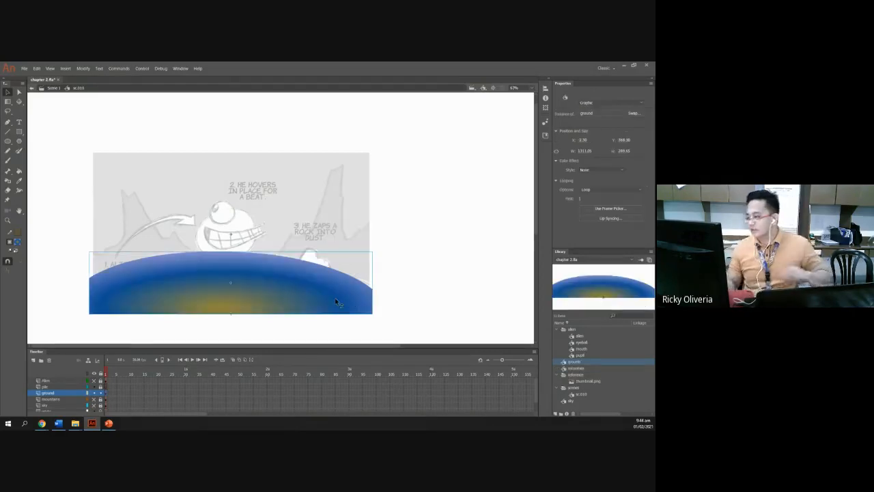
{"action": "left_click", "coordinate": [482, 300]}
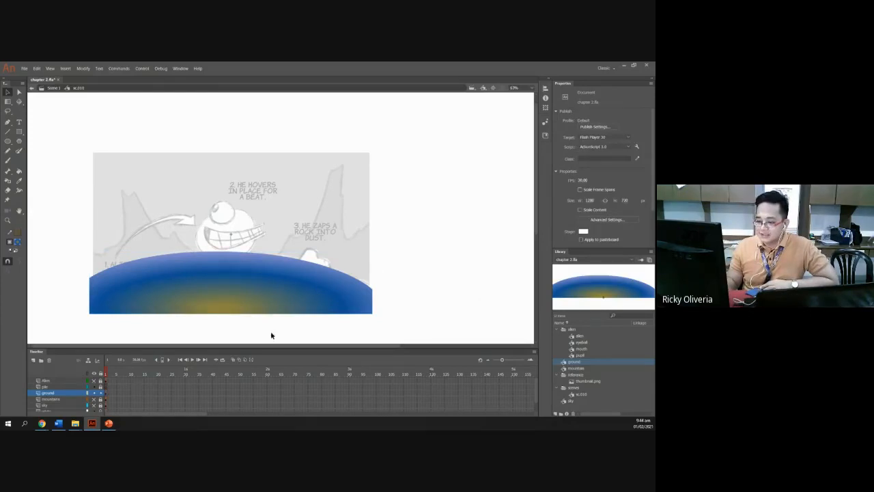
Step: Show the mountains, sky and Alien layers and inspect the alien against the complete background
{"action": "left_click", "coordinate": [94, 398]}
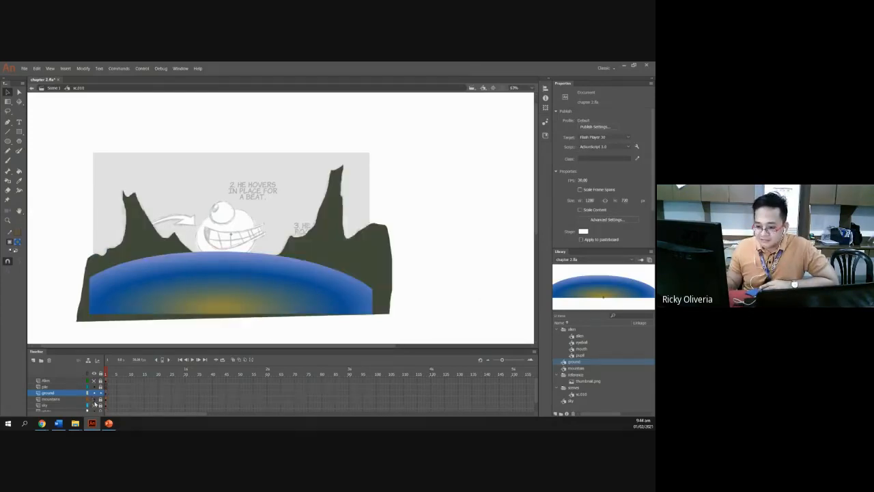
{"action": "left_click", "coordinate": [94, 405]}
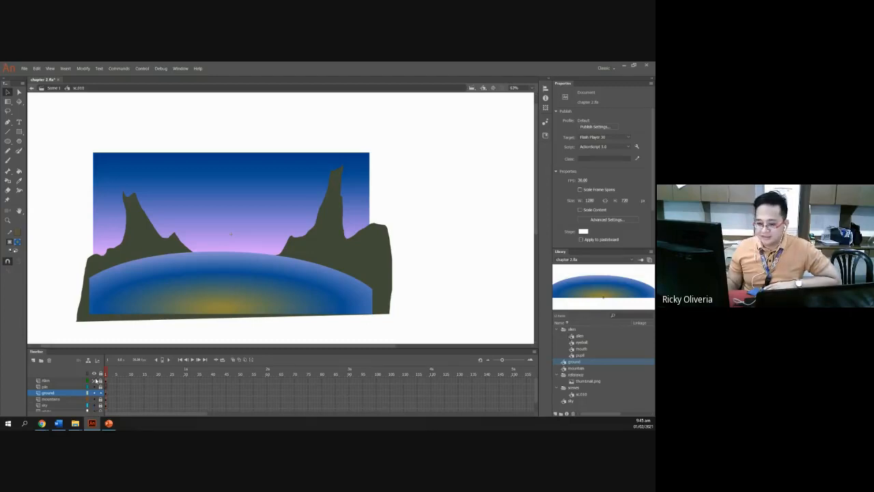
{"action": "left_click", "coordinate": [94, 381]}
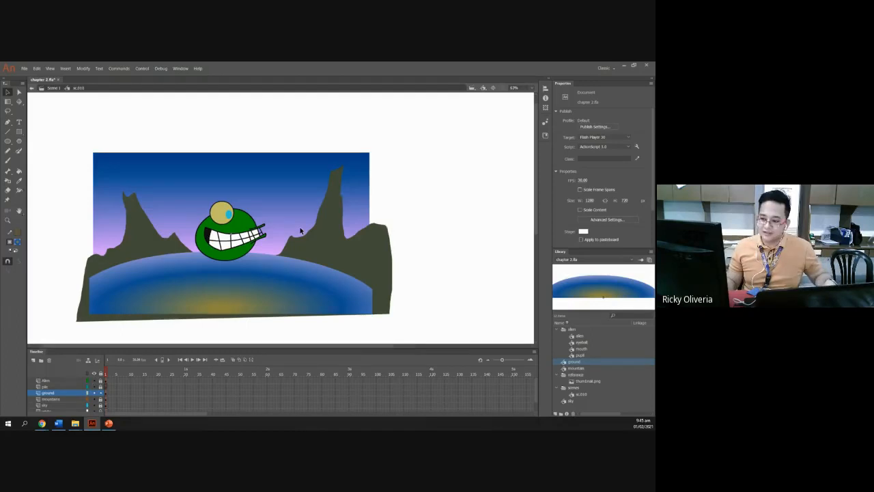
{"action": "scroll", "coordinate": [299, 227], "scroll_direction": "up", "scroll_amount": 2}
{"action": "left_click_drag", "start_coordinate": [259, 217], "coordinate": [333, 206]}
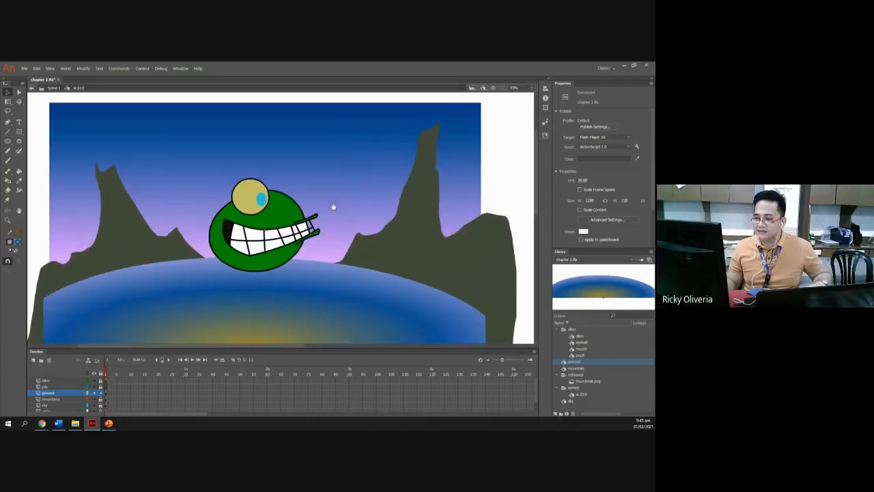
{"action": "scroll", "coordinate": [334, 213], "scroll_direction": "up", "scroll_amount": 1}
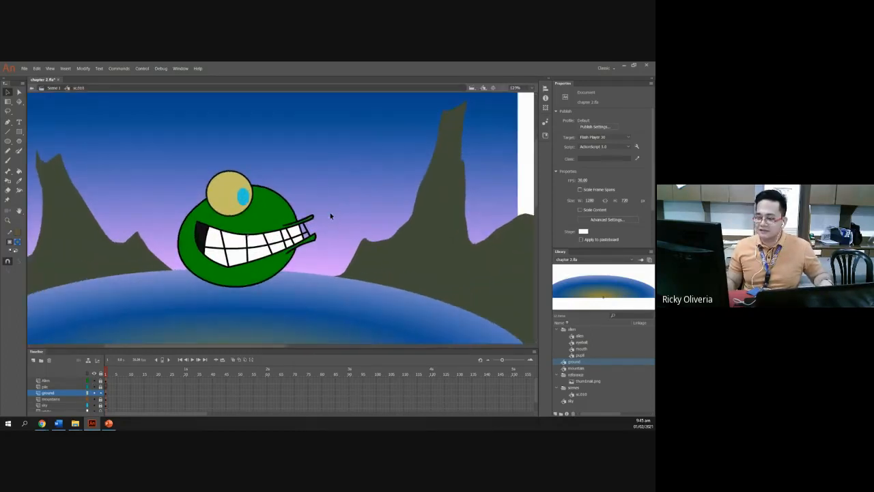
{"action": "left_click_drag", "start_coordinate": [299, 197], "coordinate": [319, 198]}
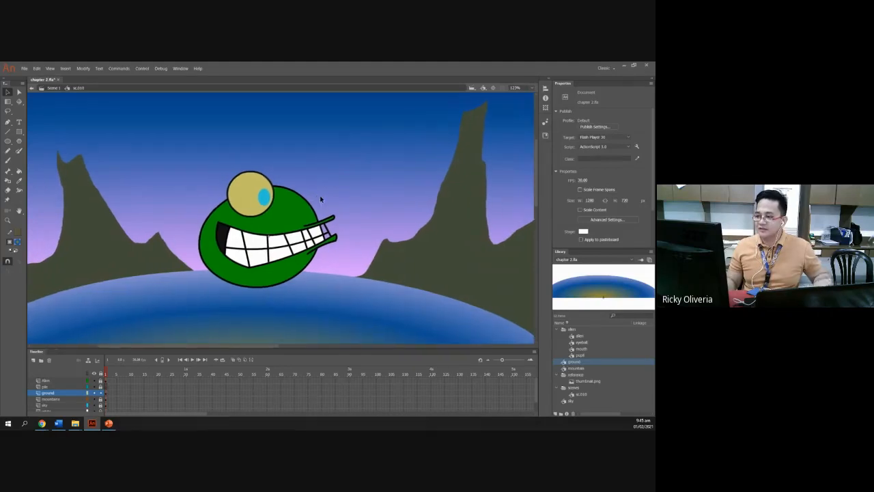
Step: Hide the Alien, mountains, sky and ground layers so that only the reference sketch remains on the stage
{"action": "key", "text": "ctrl+minus"}
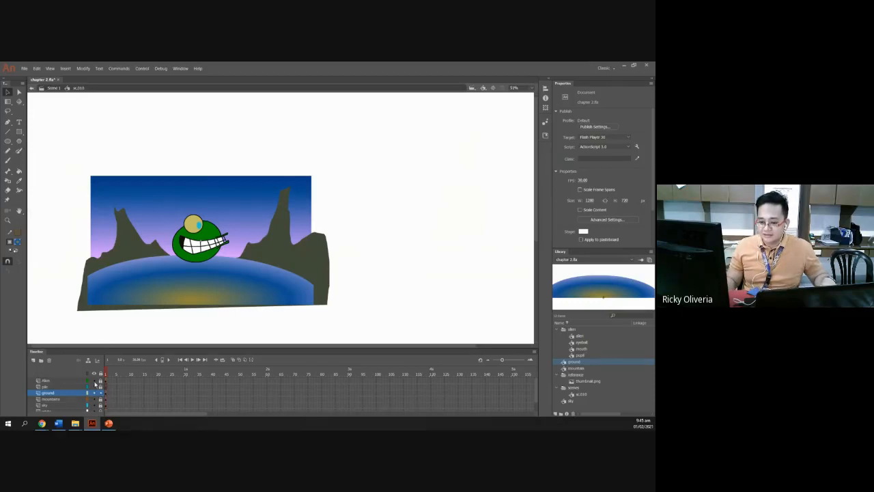
{"action": "left_click", "coordinate": [95, 380]}
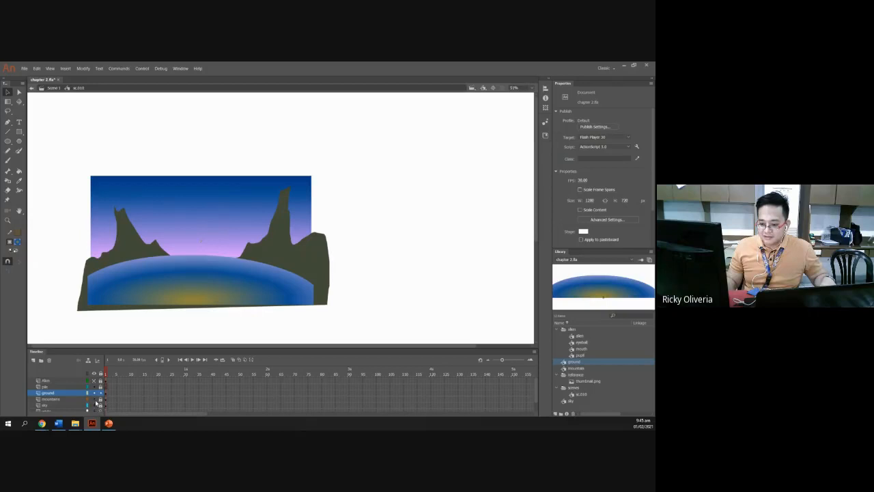
{"action": "left_click", "coordinate": [95, 399]}
{"action": "left_click", "coordinate": [96, 405]}
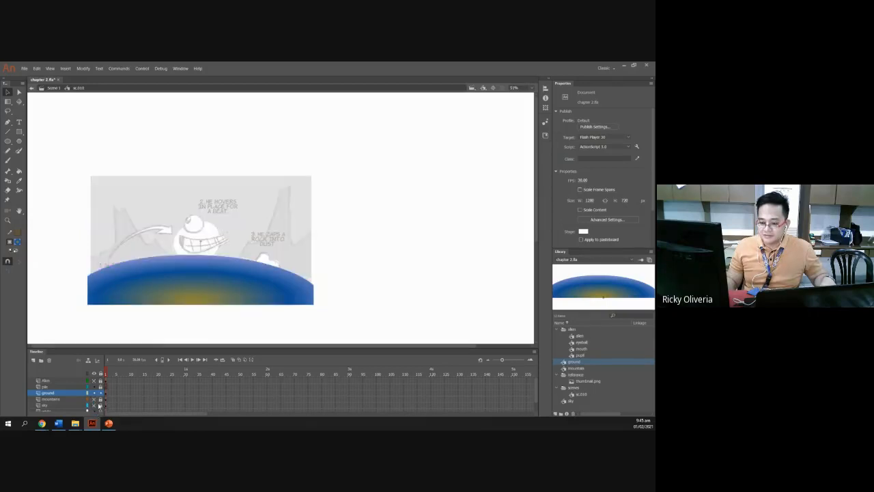
{"action": "left_click", "coordinate": [95, 392]}
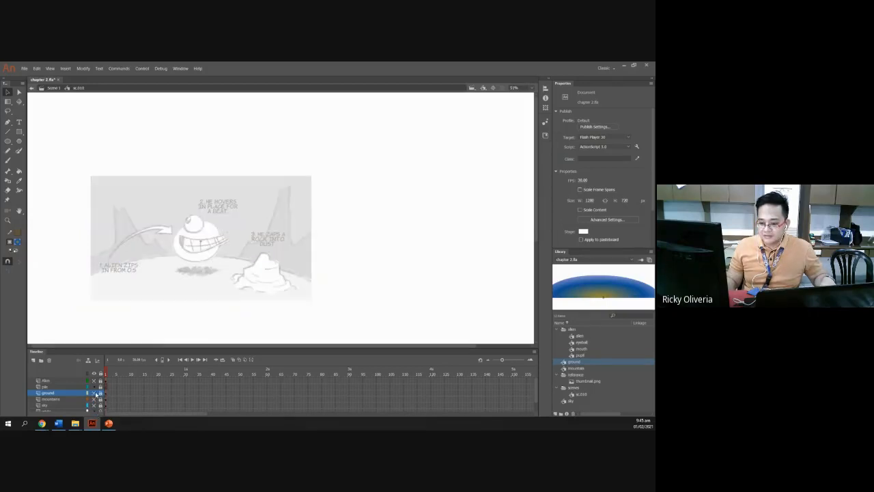
Step: Select and unlock the pile layer, framing the sketched rock from note 3 closely for tracing
{"action": "left_click", "coordinate": [84, 388]}
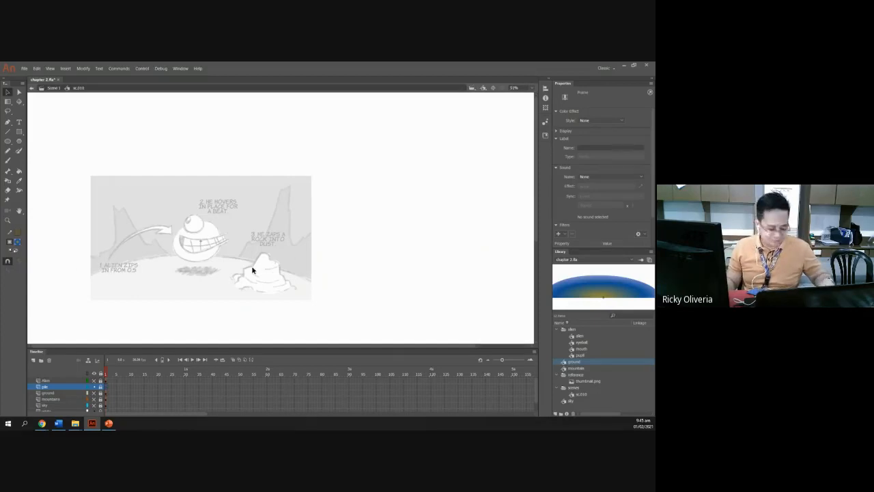
{"action": "scroll", "coordinate": [265, 256], "scroll_direction": "up", "scroll_amount": 3}
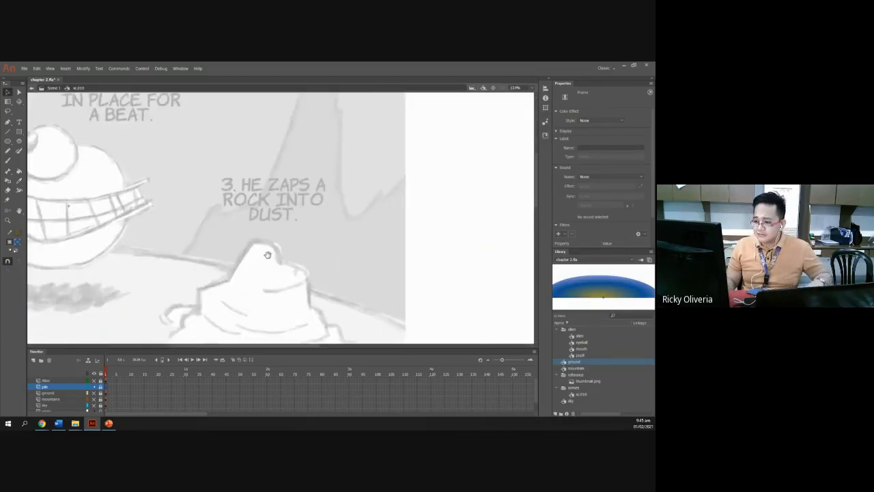
{"action": "left_click_drag", "start_coordinate": [267, 254], "coordinate": [277, 210]}
{"action": "left_click", "coordinate": [273, 230]}
{"action": "scroll", "coordinate": [272, 233], "scroll_direction": "up", "scroll_amount": 1}
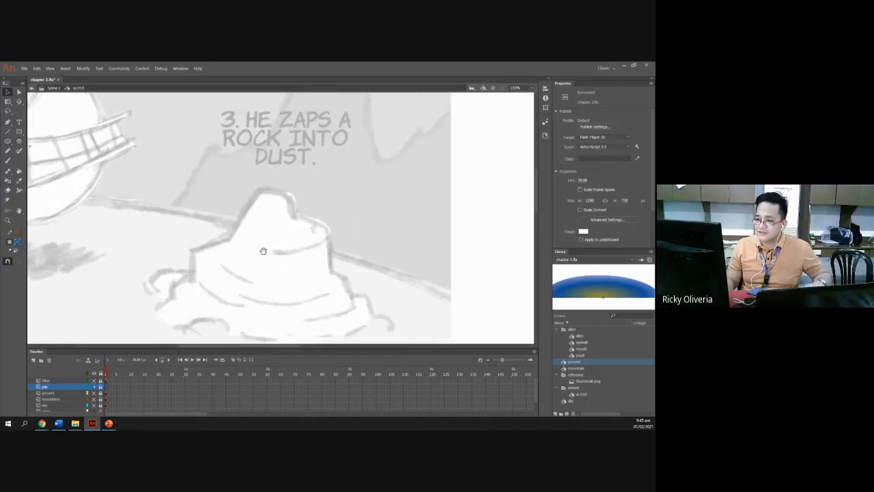
{"action": "left_click_drag", "start_coordinate": [264, 250], "coordinate": [277, 211]}
{"action": "scroll", "coordinate": [280, 242], "scroll_direction": "up", "scroll_amount": 2}
{"action": "scroll", "coordinate": [279, 241], "scroll_direction": "down", "scroll_amount": 2}
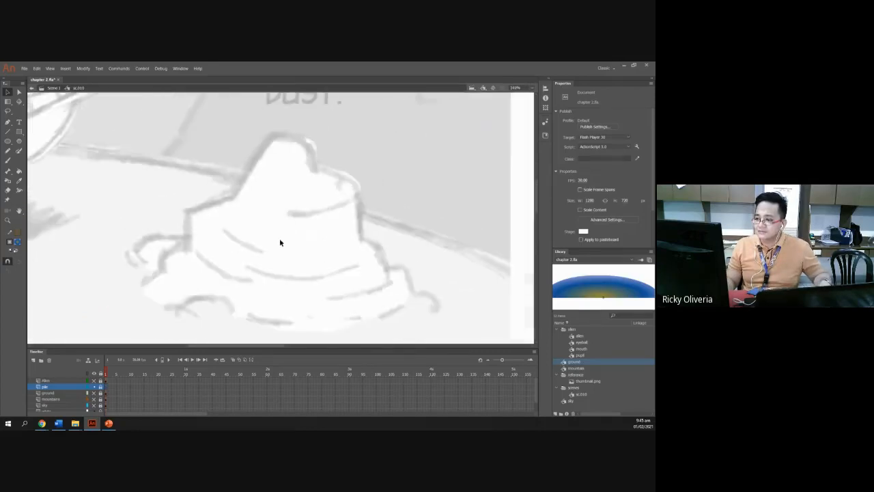
{"action": "mouse_move", "coordinate": [273, 241]}
{"action": "left_mouse_down"}
{"action": "mouse_move", "coordinate": [281, 220]}
{"action": "mouse_move", "coordinate": [281, 228]}
{"action": "left_mouse_up"}
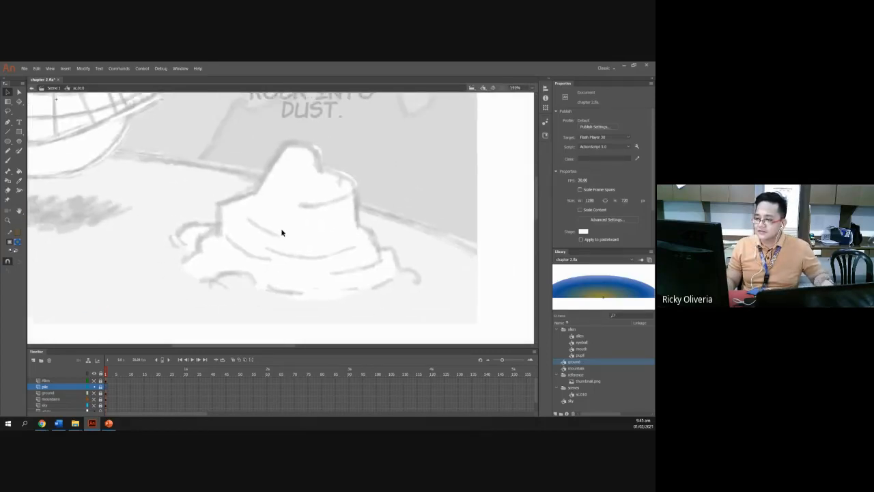
{"action": "scroll", "coordinate": [281, 232], "scroll_direction": "up", "scroll_amount": 1}
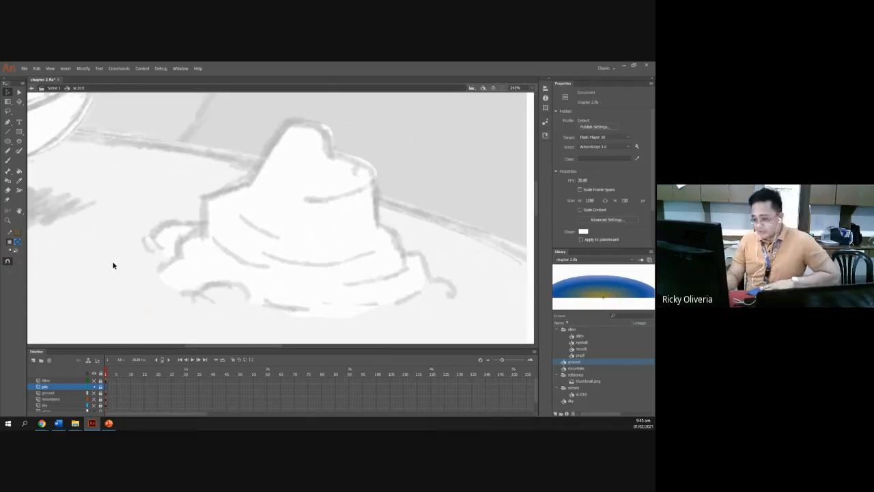
{"action": "left_click", "coordinate": [103, 388]}
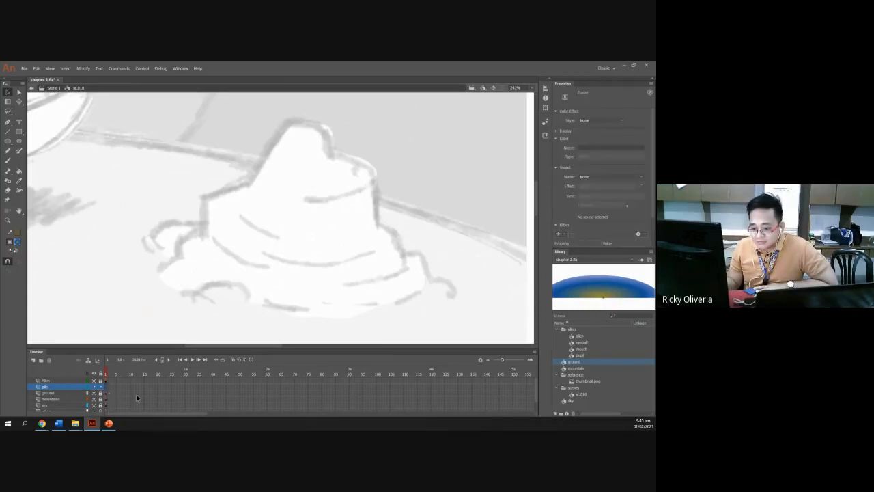
Step: Change the pile layer's outline color to a brown swatch in its layer properties
{"action": "double_click", "coordinate": [88, 389]}
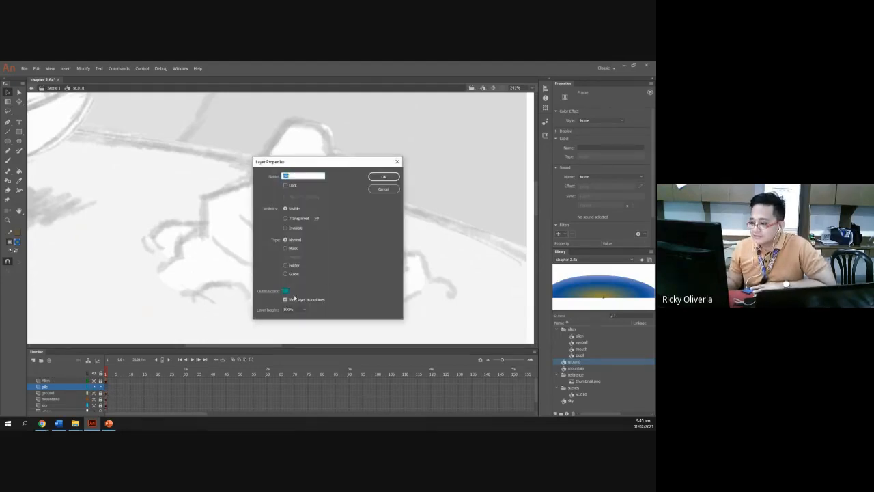
{"action": "left_click", "coordinate": [286, 292]}
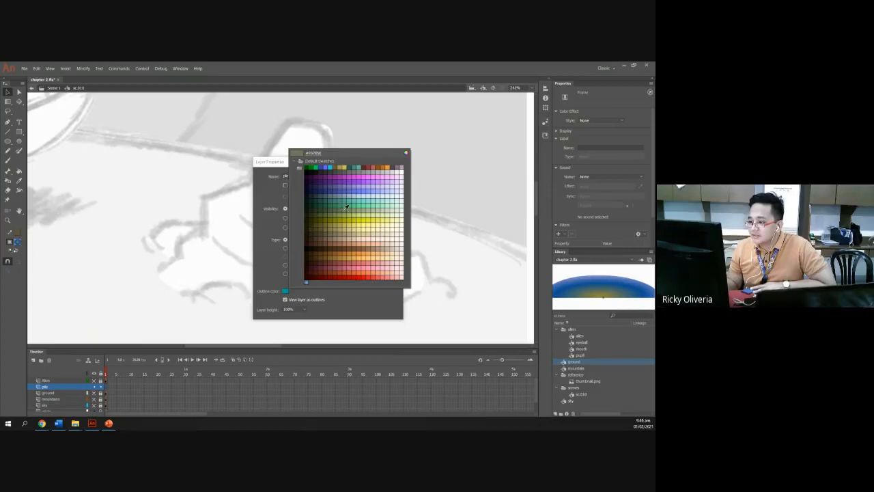
{"action": "left_click", "coordinate": [351, 243]}
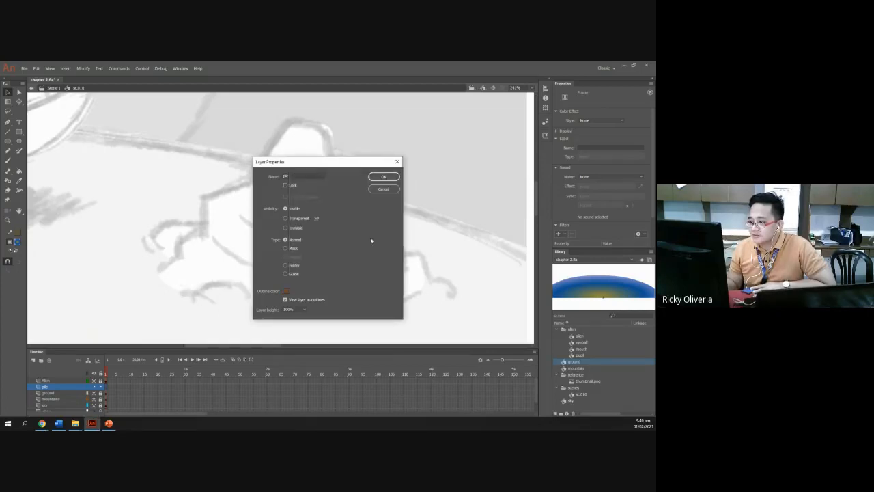
{"action": "left_click", "coordinate": [380, 181]}
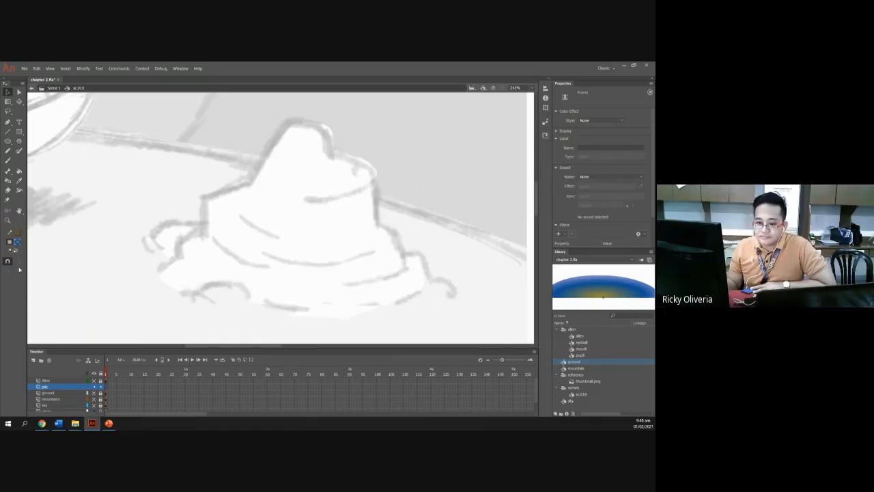
Step: Set the Pencil tool to Ink mode and trace the rock's outer contour from its left base over the peak to the right foot
{"action": "left_click", "coordinate": [8, 153]}
{"action": "left_click", "coordinate": [8, 261]}
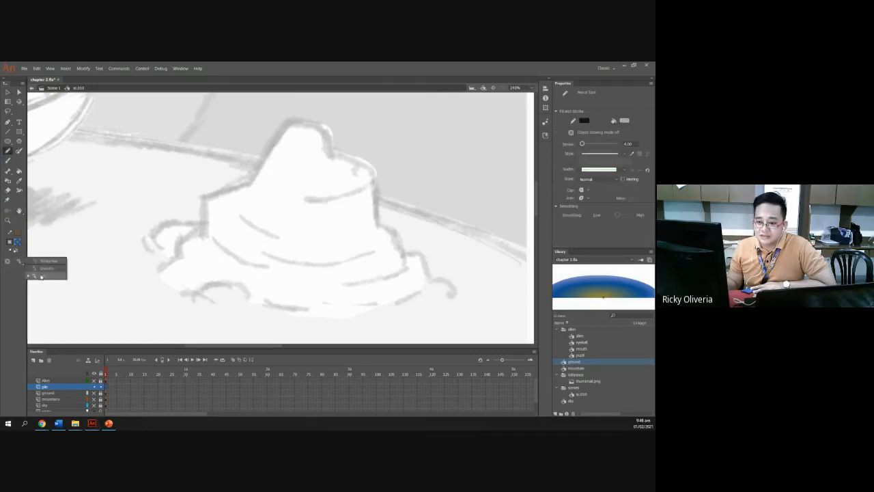
{"action": "left_click", "coordinate": [41, 277]}
{"action": "mouse_move", "coordinate": [160, 270]}
{"action": "left_mouse_down"}
{"action": "mouse_move", "coordinate": [202, 225]}
{"action": "mouse_move", "coordinate": [213, 192]}
{"action": "mouse_move", "coordinate": [264, 167]}
{"action": "mouse_move", "coordinate": [284, 129]}
{"action": "mouse_move", "coordinate": [306, 116]}
{"action": "mouse_move", "coordinate": [336, 129]}
{"action": "mouse_move", "coordinate": [335, 150]}
{"action": "mouse_move", "coordinate": [377, 174]}
{"action": "mouse_move", "coordinate": [346, 196]}
{"action": "mouse_move", "coordinate": [305, 199]}
{"action": "left_mouse_up"}
{"action": "mouse_move", "coordinate": [376, 183]}
{"action": "left_mouse_down"}
{"action": "mouse_move", "coordinate": [377, 216]}
{"action": "mouse_move", "coordinate": [404, 260]}
{"action": "mouse_move", "coordinate": [421, 254]}
{"action": "mouse_move", "coordinate": [425, 265]}
{"action": "left_mouse_up"}
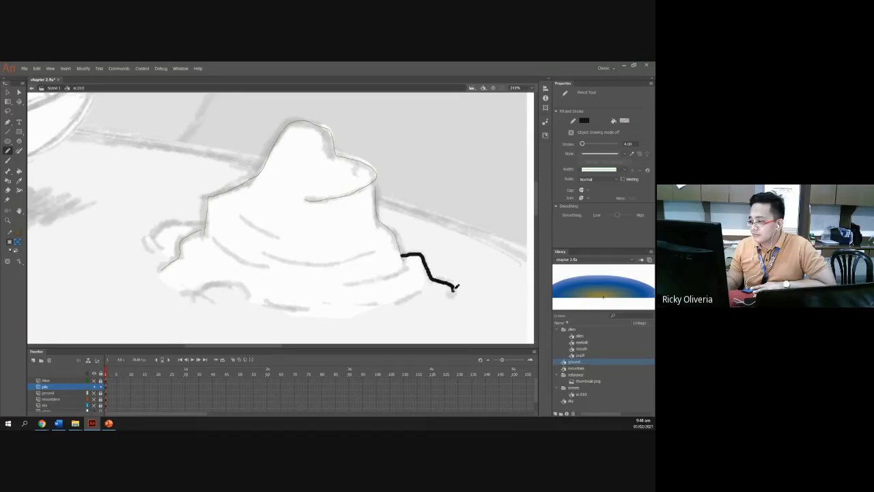
{"action": "left_click_drag", "start_coordinate": [454, 288], "coordinate": [452, 295]}
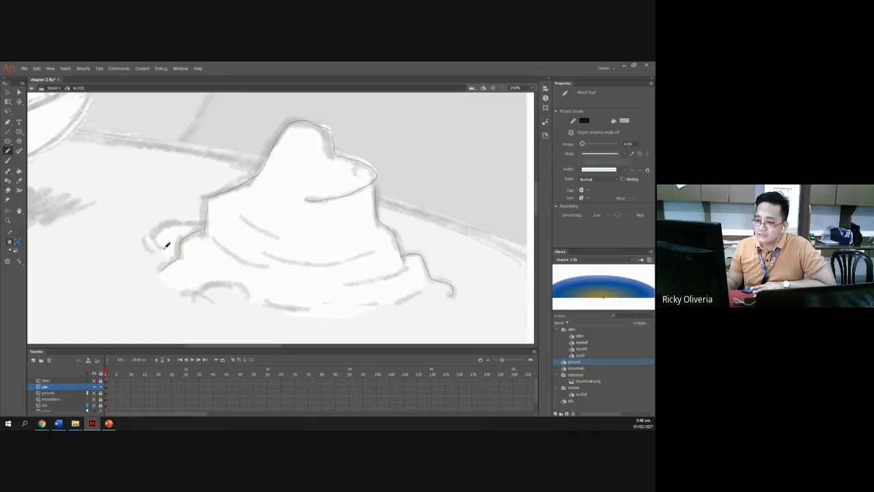
Step: Trace the small mound at the rock's left foot, the inner creases and the short strokes along its base
{"action": "mouse_move", "coordinate": [147, 239]}
{"action": "left_mouse_down"}
{"action": "mouse_move", "coordinate": [149, 250]}
{"action": "mouse_move", "coordinate": [152, 238]}
{"action": "mouse_move", "coordinate": [158, 248]}
{"action": "mouse_move", "coordinate": [174, 223]}
{"action": "mouse_move", "coordinate": [207, 219]}
{"action": "mouse_move", "coordinate": [230, 251]}
{"action": "mouse_move", "coordinate": [262, 262]}
{"action": "left_mouse_up"}
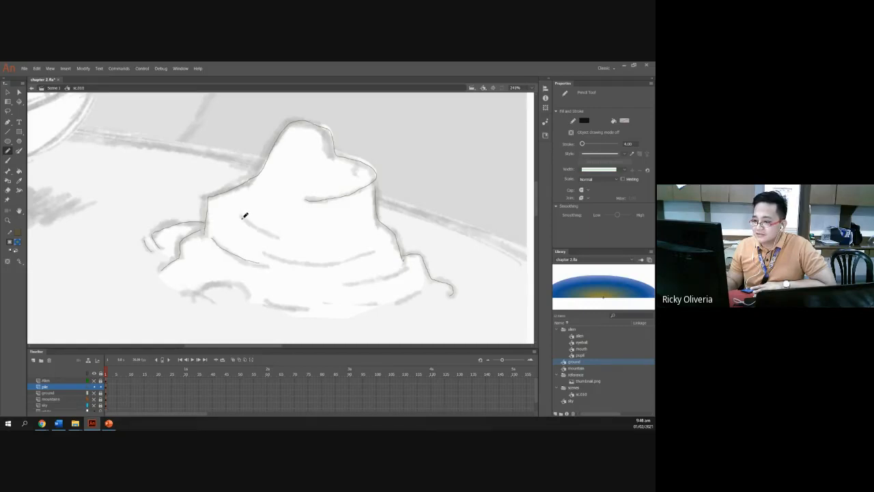
{"action": "left_click_drag", "start_coordinate": [244, 216], "coordinate": [285, 235]}
{"action": "mouse_move", "coordinate": [265, 249]}
{"action": "left_mouse_down"}
{"action": "mouse_move", "coordinate": [296, 261]}
{"action": "mouse_move", "coordinate": [374, 250]}
{"action": "left_mouse_up"}
{"action": "left_click_drag", "start_coordinate": [347, 282], "coordinate": [418, 276]}
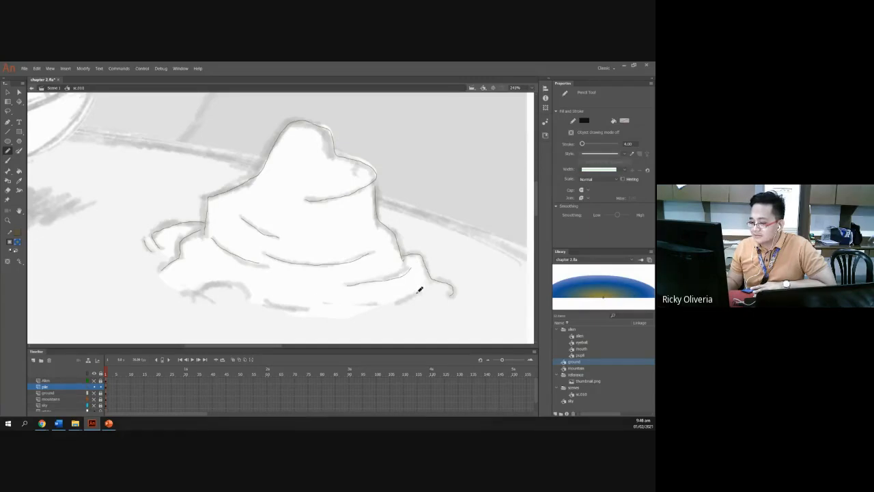
{"action": "left_click_drag", "start_coordinate": [272, 299], "coordinate": [308, 309]}
{"action": "left_click_drag", "start_coordinate": [376, 298], "coordinate": [324, 301]}
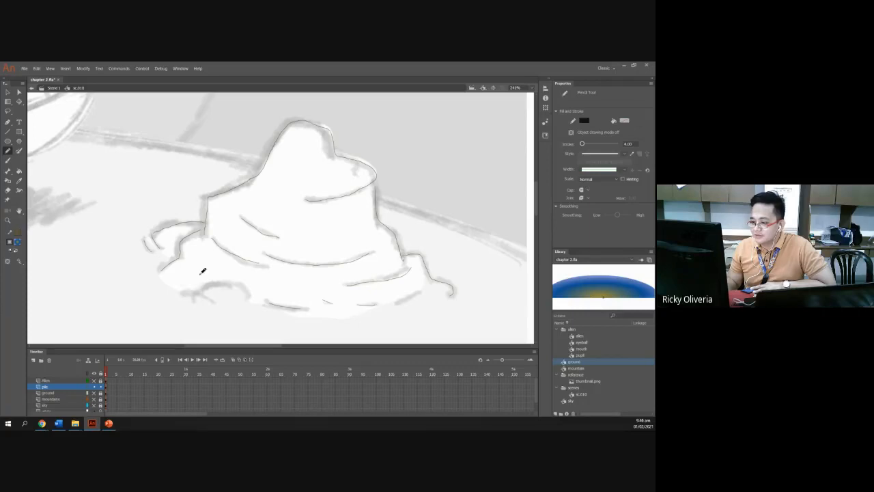
{"action": "mouse_move", "coordinate": [194, 299]}
{"action": "left_mouse_down"}
{"action": "mouse_move", "coordinate": [228, 282]}
{"action": "mouse_move", "coordinate": [249, 289]}
{"action": "mouse_move", "coordinate": [181, 292]}
{"action": "left_mouse_up"}
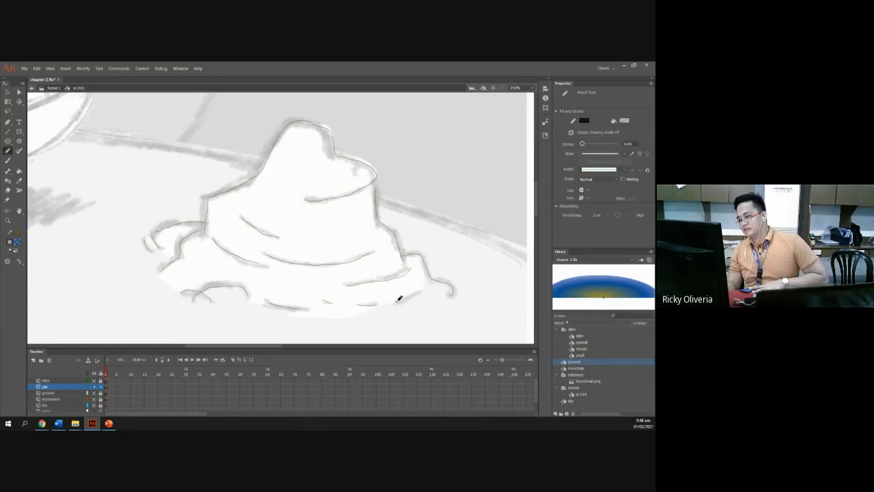
{"action": "left_click_drag", "start_coordinate": [395, 304], "coordinate": [423, 286]}
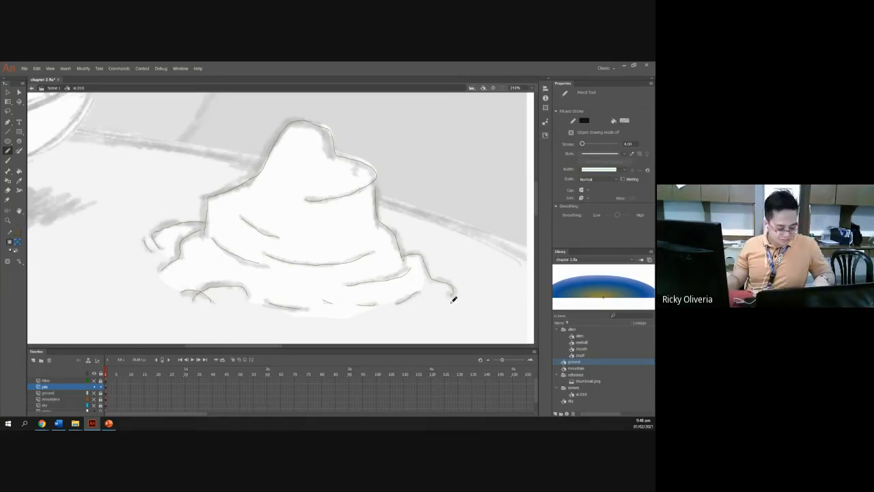
Step: Try to close the rock's base with a single straight line between its two feet and bend it downward
{"action": "key", "text": "n"}
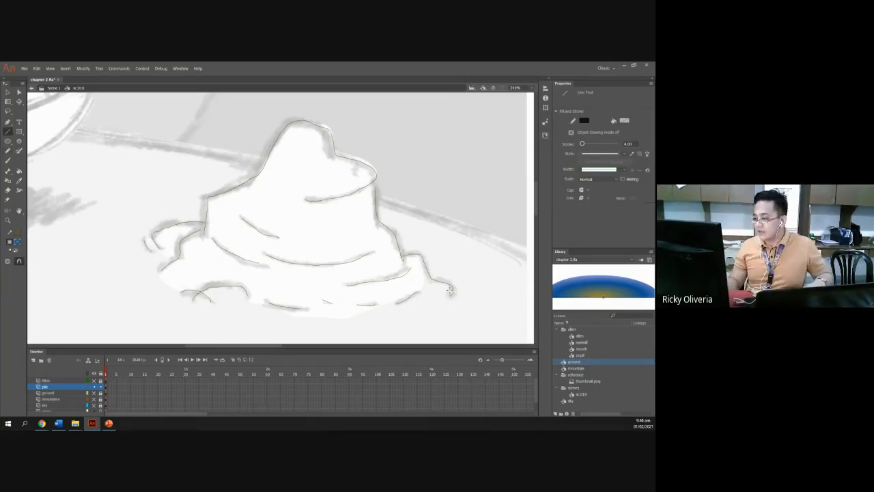
{"action": "left_click_drag", "start_coordinate": [451, 295], "coordinate": [151, 254]}
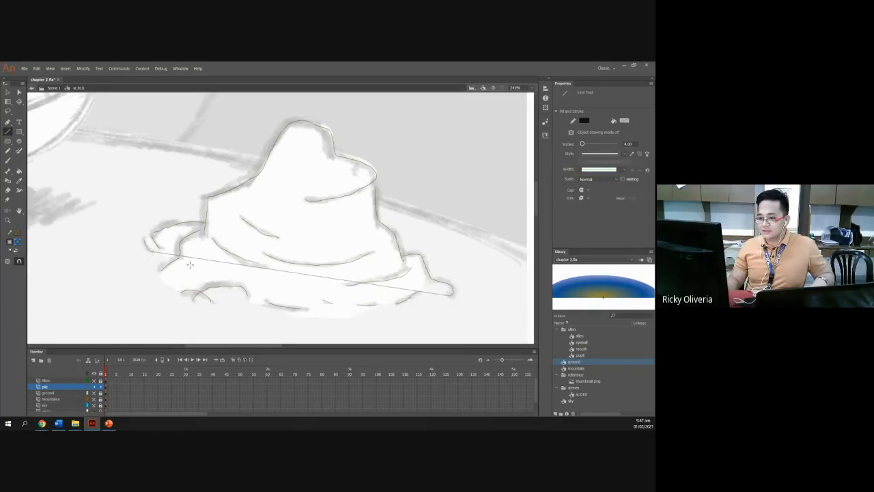
{"action": "key", "text": "v"}
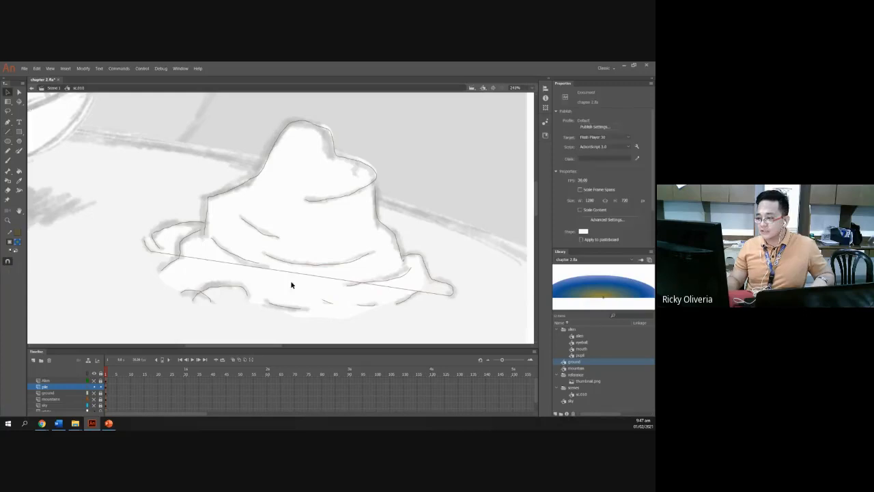
{"action": "left_click_drag", "start_coordinate": [298, 277], "coordinate": [280, 347]}
{"action": "key", "text": "ctrl+z"}
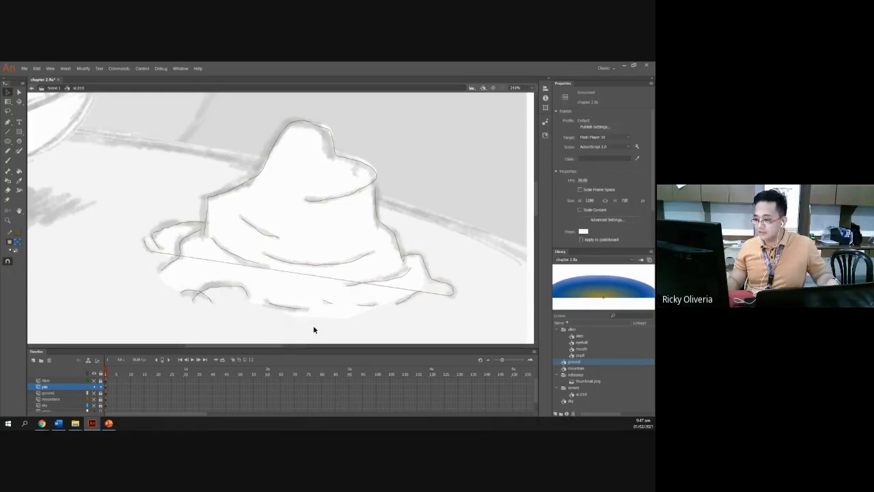
{"action": "key", "text": "ctrl+z"}
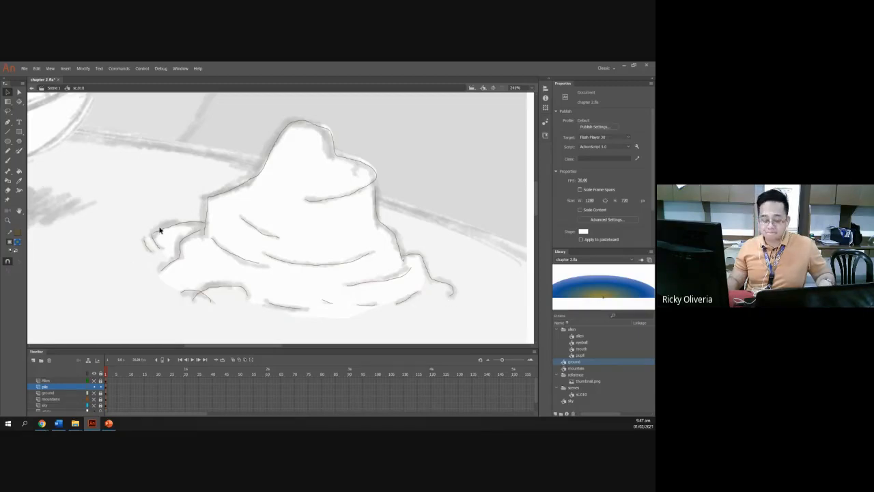
Step: Close the rock's open base with connected straight lines running from the right foot below the base strokes to the left foot
{"action": "key", "text": "n"}
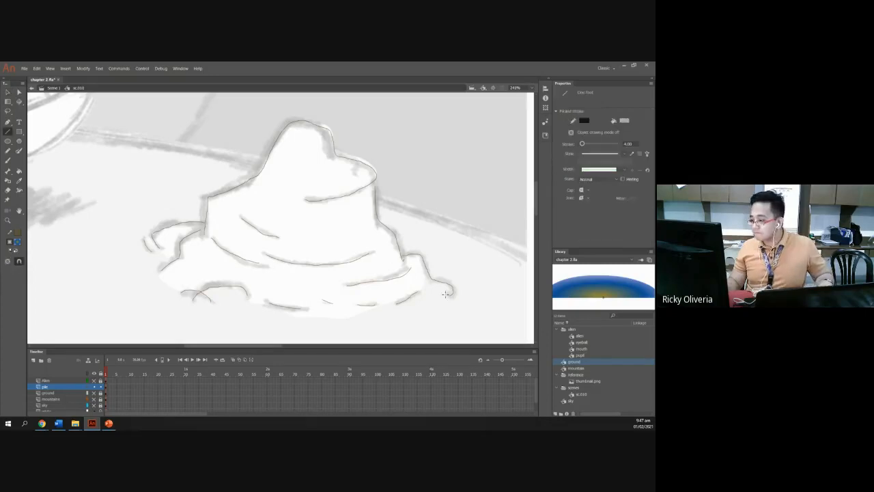
{"action": "left_click_drag", "start_coordinate": [450, 294], "coordinate": [299, 335]}
{"action": "left_click_drag", "start_coordinate": [299, 335], "coordinate": [144, 239]}
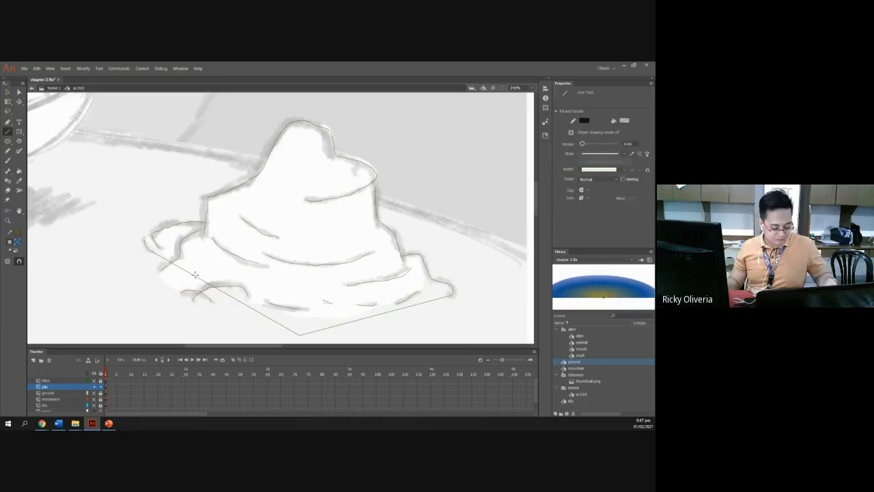
{"action": "key", "text": "ctrl+z"}
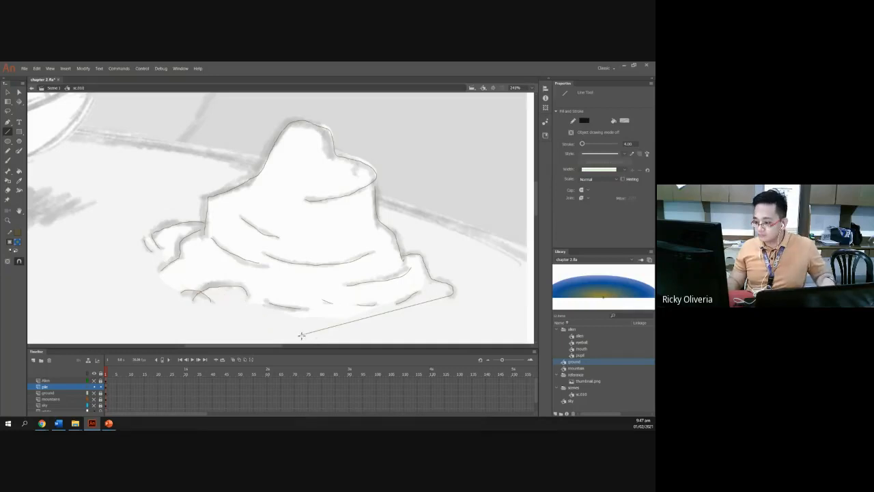
{"action": "left_click_drag", "start_coordinate": [298, 334], "coordinate": [151, 253]}
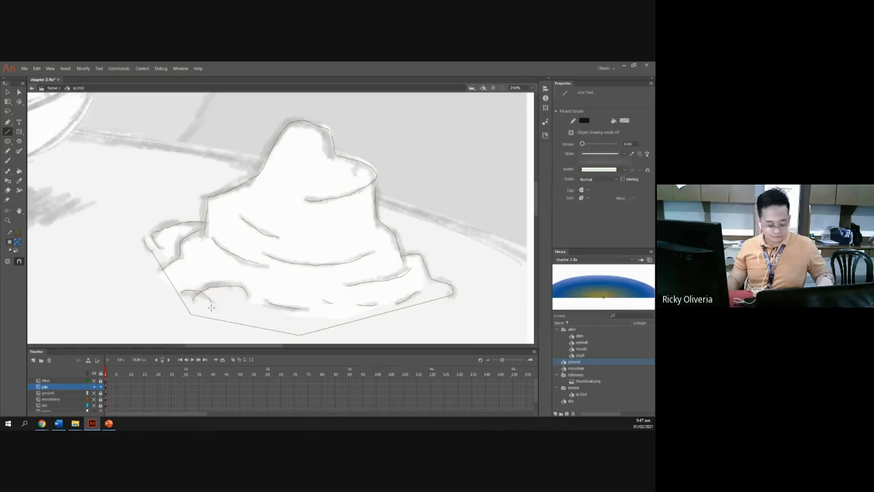
Step: Bend the straight closing lines outward with the Selection tool to form a smoothly rounded base edge under the rock
{"action": "left_click", "coordinate": [8, 93]}
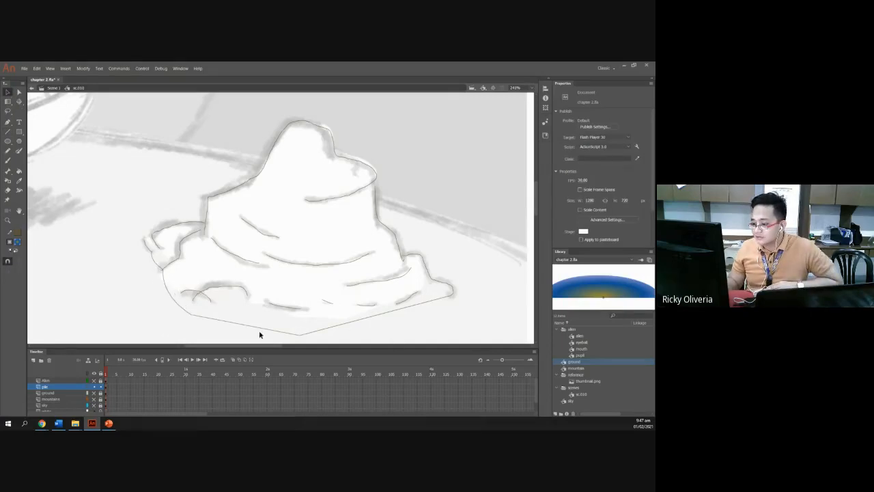
{"action": "left_click_drag", "start_coordinate": [254, 329], "coordinate": [254, 336]}
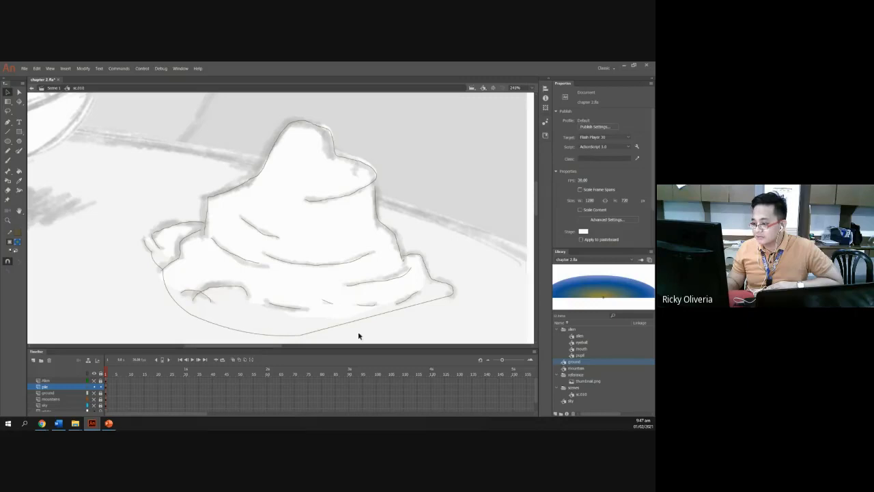
{"action": "left_click_drag", "start_coordinate": [359, 319], "coordinate": [363, 331]}
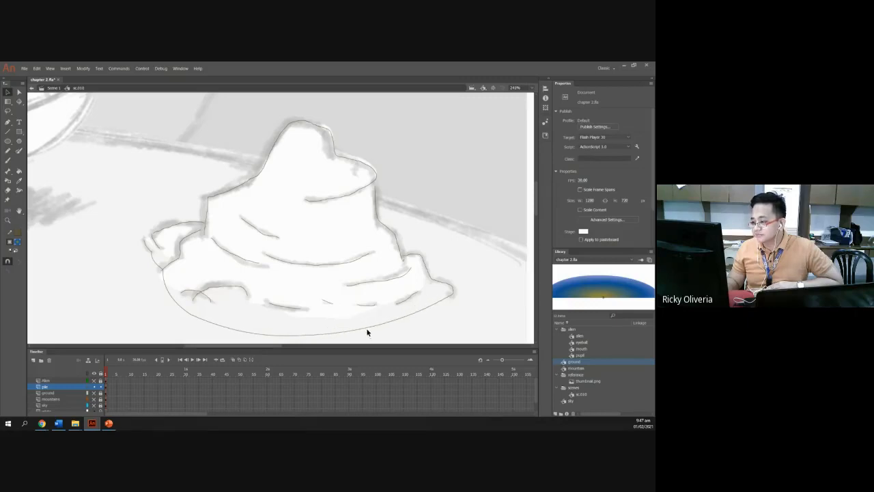
{"action": "left_click_drag", "start_coordinate": [195, 317], "coordinate": [430, 335]}
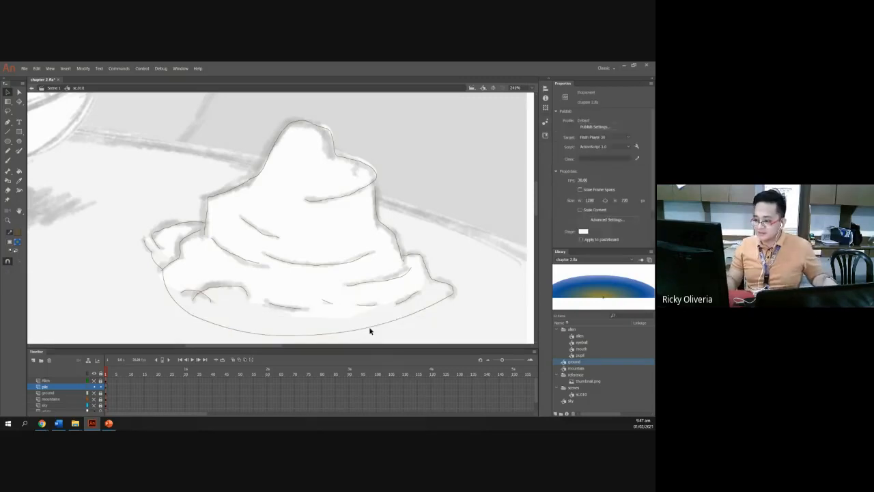
{"action": "scroll", "coordinate": [354, 315], "scroll_direction": "down", "scroll_amount": 2}
{"action": "scroll", "coordinate": [347, 318], "scroll_direction": "up", "scroll_amount": 3}
{"action": "scroll", "coordinate": [315, 317], "scroll_direction": "down", "scroll_amount": 2}
{"action": "scroll", "coordinate": [313, 317], "scroll_direction": "up", "scroll_amount": 1}
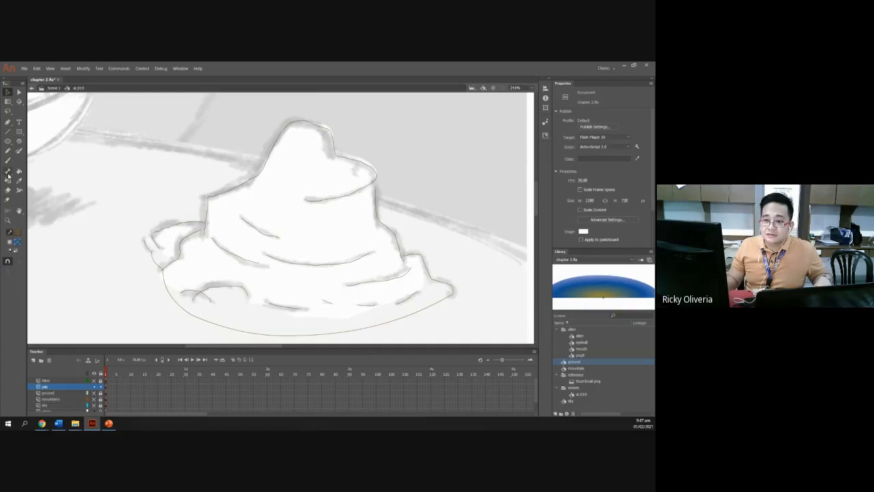
Step: Fill the rock with olive green using the Paint Bucket with its gap size set to Close Large Gaps
{"action": "left_click", "coordinate": [7, 151]}
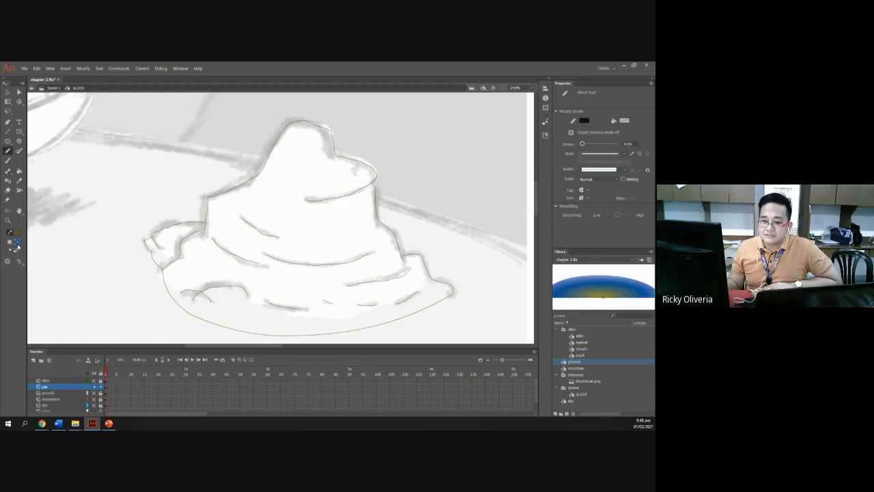
{"action": "left_click", "coordinate": [19, 171]}
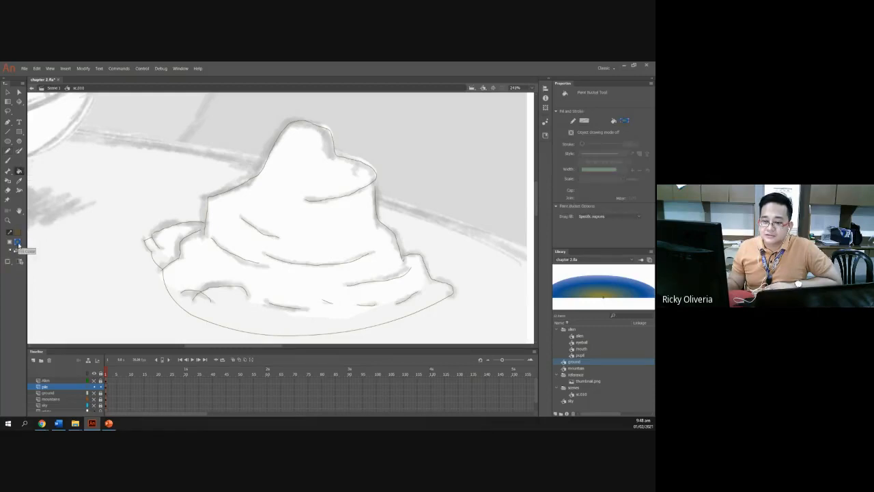
{"action": "left_click", "coordinate": [18, 243]}
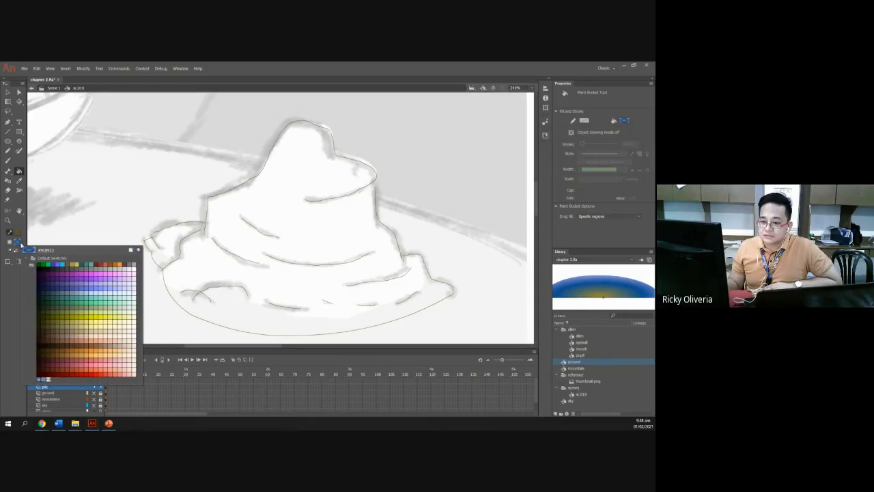
{"action": "left_click", "coordinate": [80, 304]}
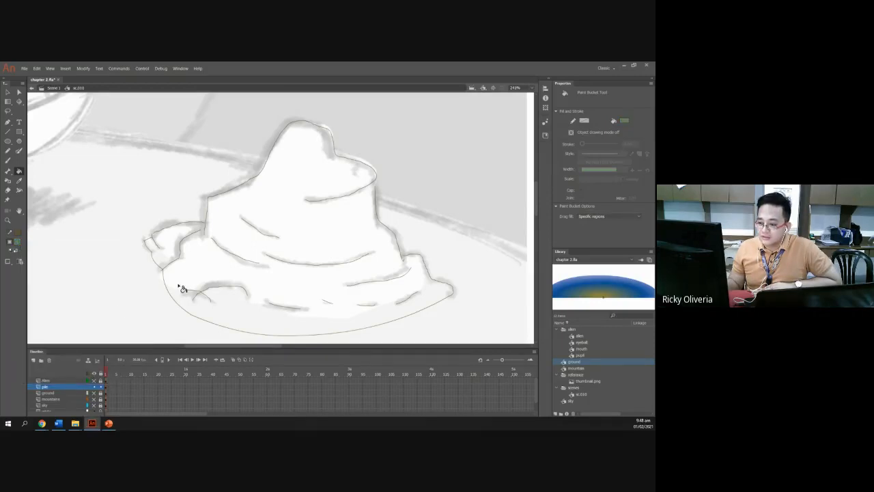
{"action": "left_click", "coordinate": [8, 262]}
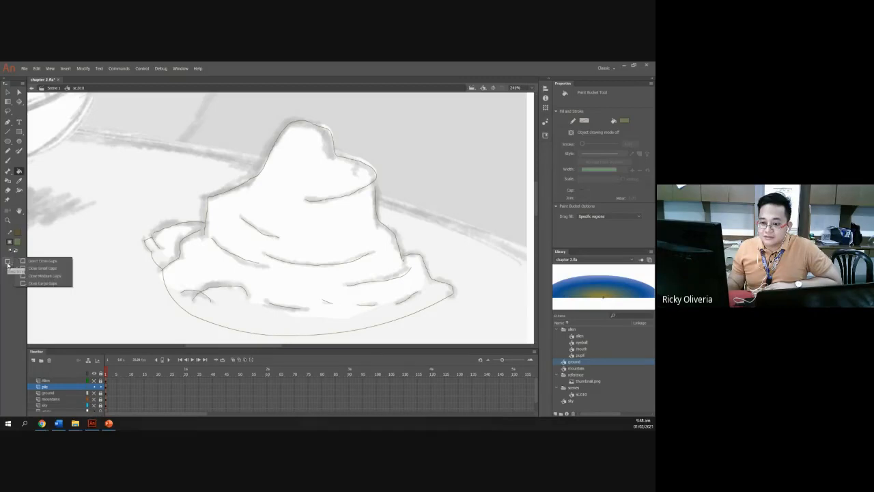
{"action": "left_click", "coordinate": [43, 283]}
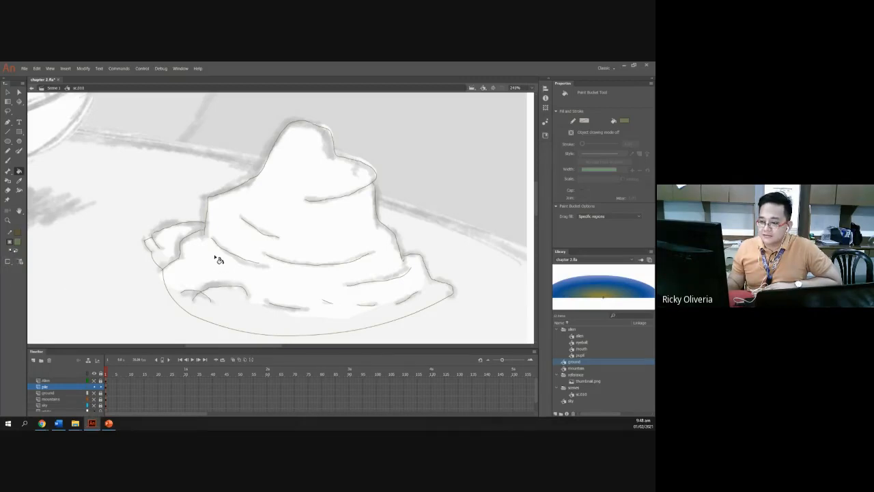
Step: Try to fill the rock with brown, using the Close Medium Gaps and Close Small Gaps settings
{"action": "left_click", "coordinate": [18, 243]}
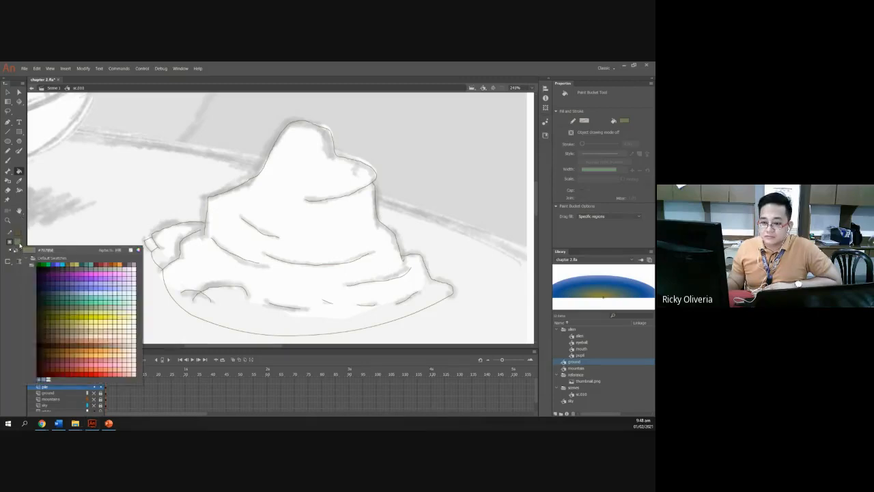
{"action": "left_click", "coordinate": [77, 346]}
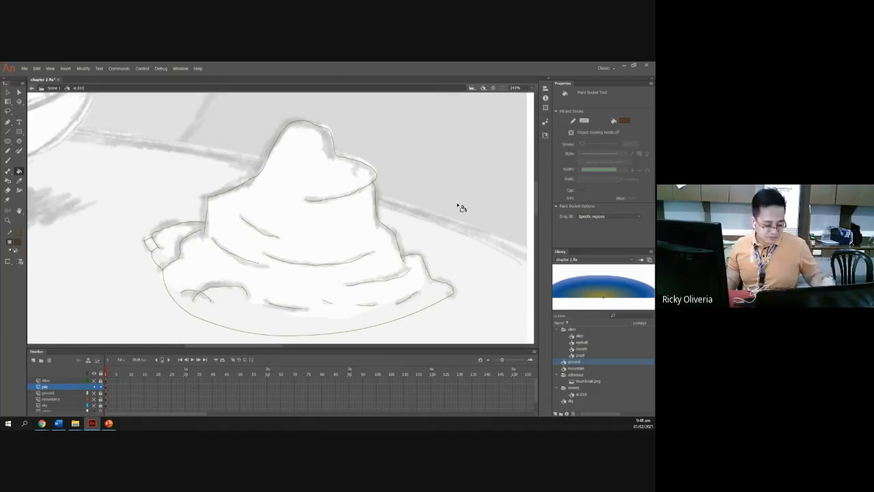
{"action": "left_click", "coordinate": [8, 263]}
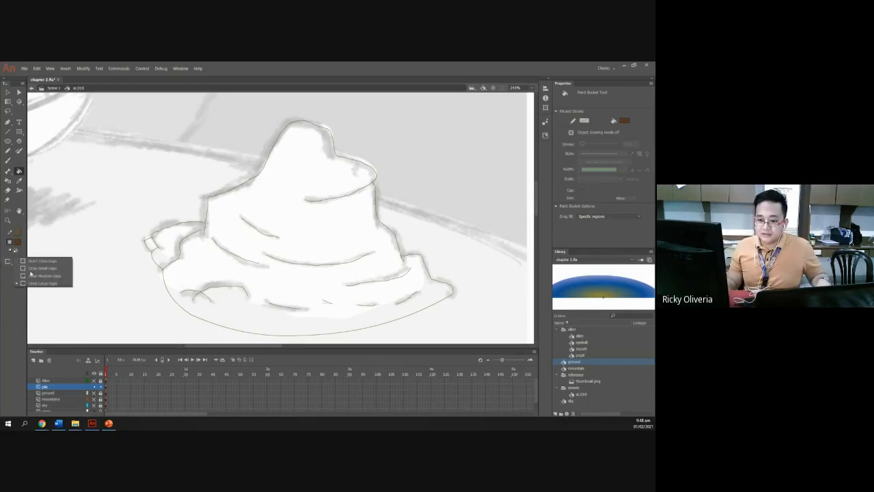
{"action": "left_click", "coordinate": [36, 277]}
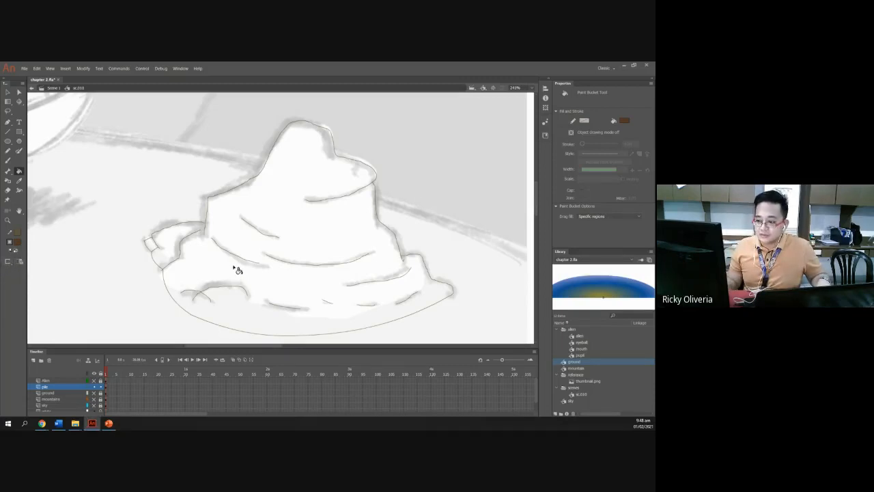
{"action": "left_click", "coordinate": [8, 261]}
{"action": "left_click", "coordinate": [31, 268]}
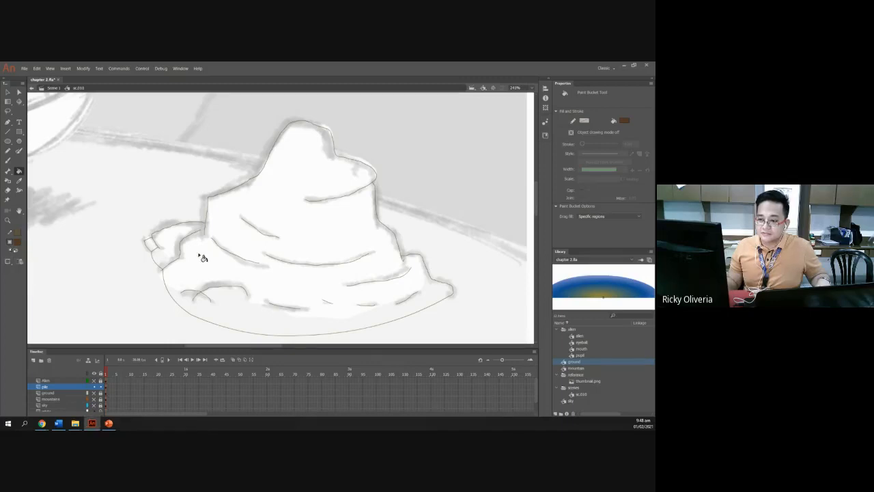
Step: Connect the small mound's inner edge to the rock's left side with a short pencil stroke
{"action": "scroll", "coordinate": [231, 238], "scroll_direction": "up", "scroll_amount": 3}
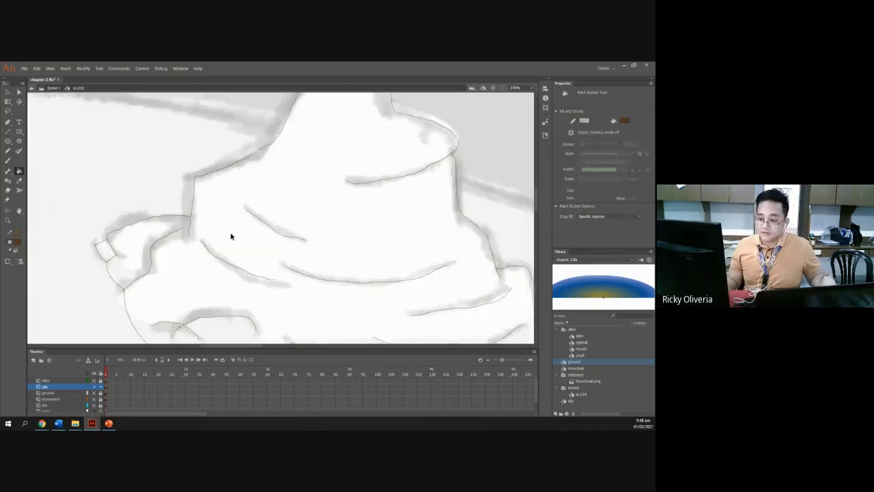
{"action": "left_click", "coordinate": [7, 150]}
{"action": "left_click_drag", "start_coordinate": [162, 220], "coordinate": [168, 218]}
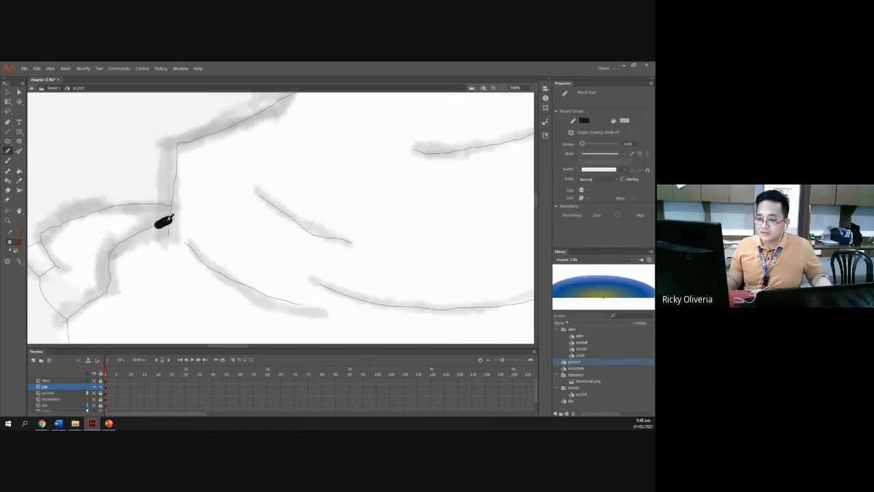
{"action": "key", "text": "ctrl+z"}
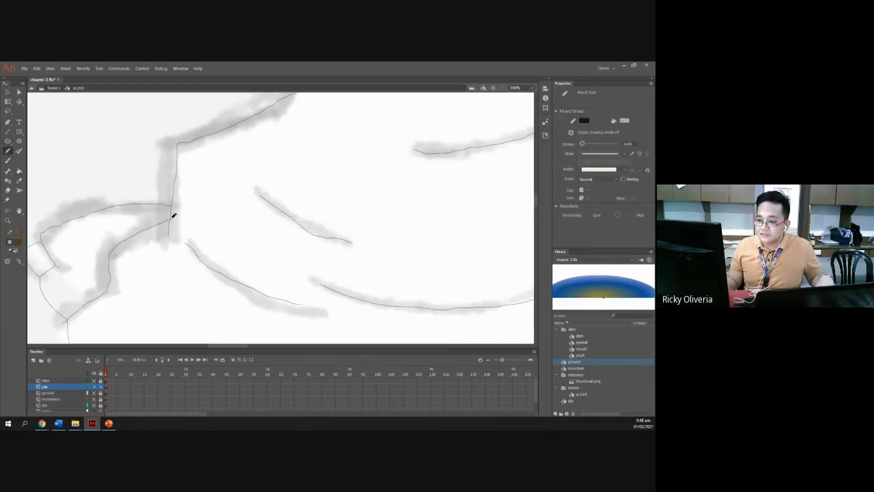
{"action": "left_click_drag", "start_coordinate": [174, 216], "coordinate": [144, 233]}
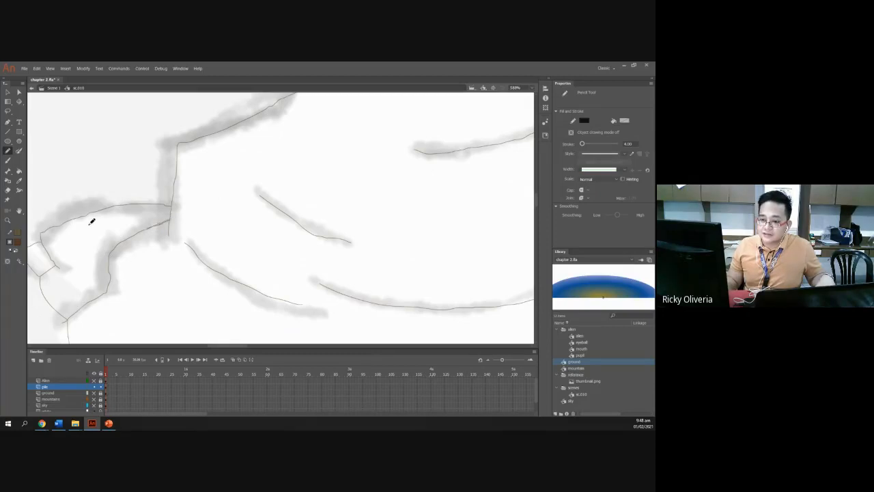
Step: Examine the rock's outline for remaining gaps along the upper ledge, the right side and the left mound
{"action": "key", "text": "space"}
{"action": "mouse_move", "coordinate": [248, 161]}
{"action": "left_mouse_down"}
{"action": "mouse_move", "coordinate": [176, 308]}
{"action": "mouse_move", "coordinate": [78, 284]}
{"action": "mouse_move", "coordinate": [45, 224]}
{"action": "left_mouse_up"}
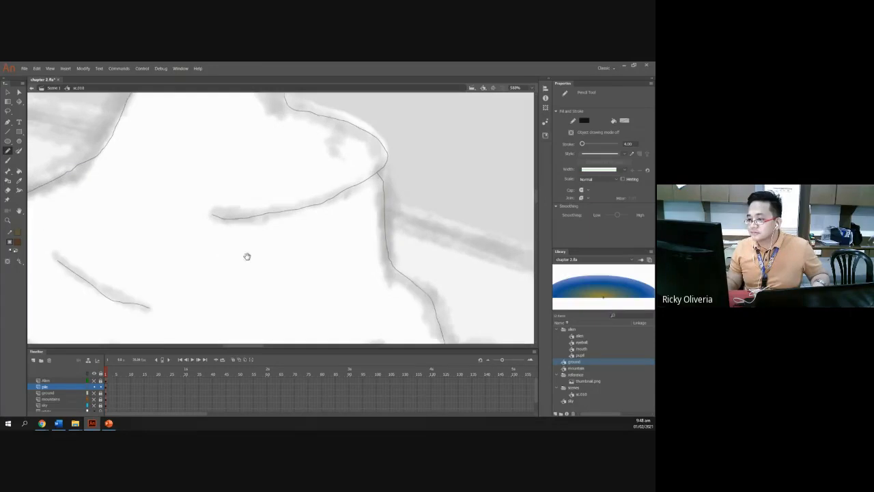
{"action": "left_click_drag", "start_coordinate": [356, 329], "coordinate": [267, 192]}
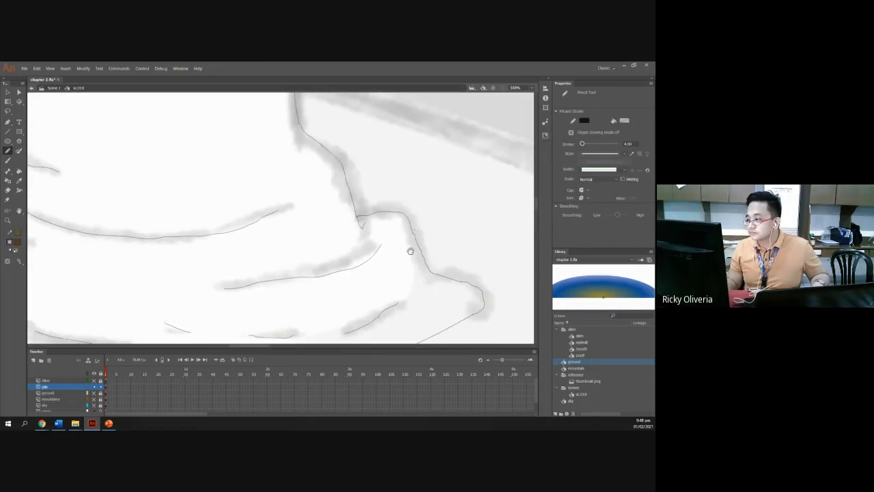
{"action": "key", "text": "space"}
{"action": "mouse_move", "coordinate": [410, 250]}
{"action": "left_mouse_down"}
{"action": "mouse_move", "coordinate": [312, 172]}
{"action": "mouse_move", "coordinate": [462, 195]}
{"action": "mouse_move", "coordinate": [375, 163]}
{"action": "mouse_move", "coordinate": [177, 187]}
{"action": "mouse_move", "coordinate": [320, 256]}
{"action": "mouse_move", "coordinate": [259, 257]}
{"action": "mouse_move", "coordinate": [263, 271]}
{"action": "left_mouse_up"}
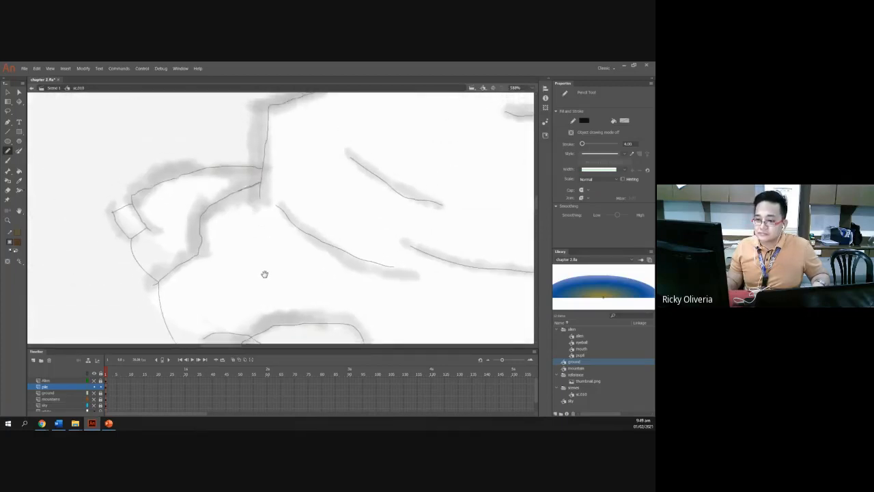
{"action": "key", "text": "space"}
{"action": "mouse_move", "coordinate": [180, 195]}
{"action": "left_mouse_down"}
{"action": "mouse_move", "coordinate": [136, 288]}
{"action": "mouse_move", "coordinate": [114, 312]}
{"action": "mouse_move", "coordinate": [227, 241]}
{"action": "mouse_move", "coordinate": [173, 284]}
{"action": "mouse_move", "coordinate": [189, 197]}
{"action": "left_mouse_up"}
{"action": "key", "text": "k"}
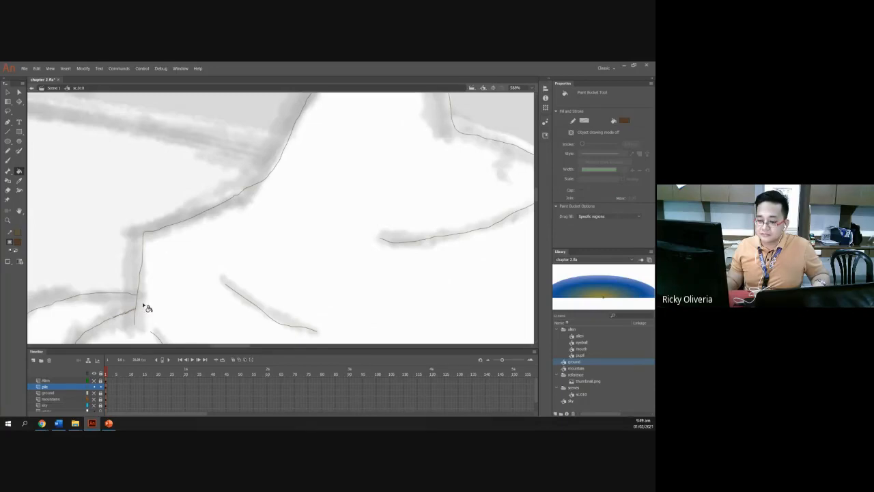
{"action": "mouse_move", "coordinate": [102, 288]}
{"action": "left_mouse_down"}
{"action": "mouse_move", "coordinate": [155, 197]}
{"action": "mouse_move", "coordinate": [224, 157]}
{"action": "mouse_move", "coordinate": [214, 226]}
{"action": "mouse_move", "coordinate": [205, 170]}
{"action": "mouse_move", "coordinate": [147, 301]}
{"action": "left_mouse_up"}
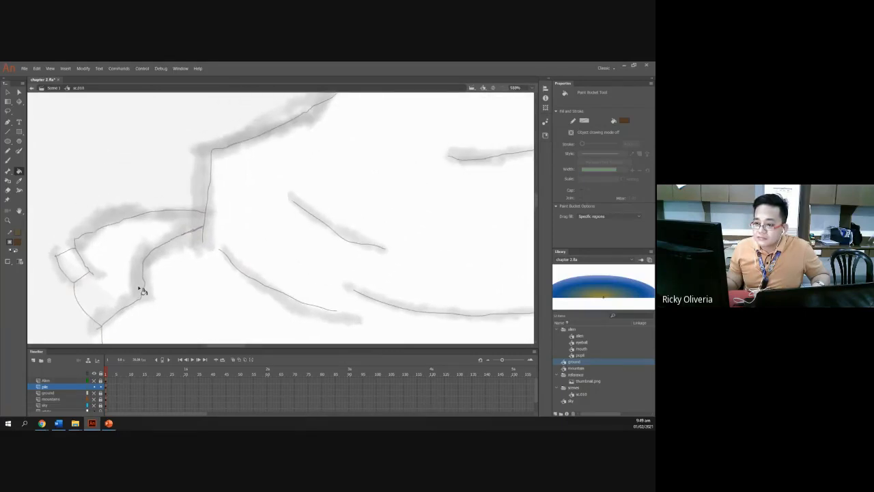
{"action": "left_click", "coordinate": [8, 151]}
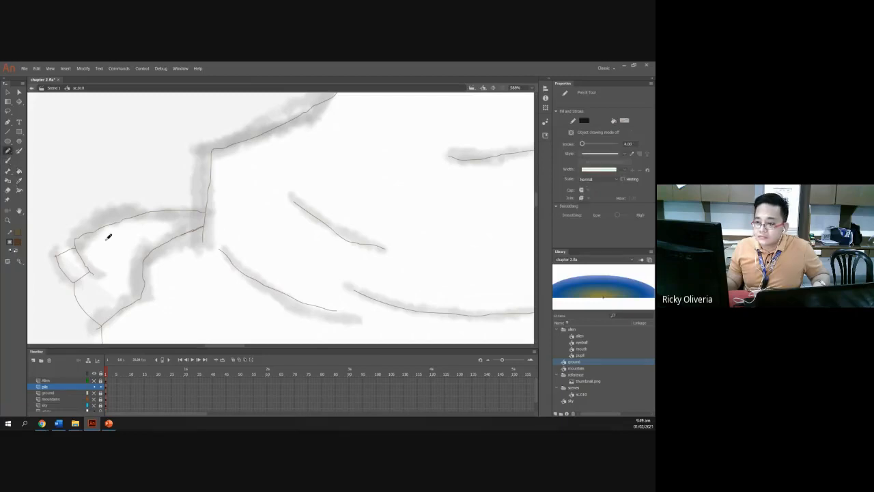
{"action": "left_click_drag", "start_coordinate": [298, 159], "coordinate": [190, 369]}
{"action": "mouse_move", "coordinate": [317, 242]}
{"action": "left_mouse_down"}
{"action": "mouse_move", "coordinate": [175, 144]}
{"action": "mouse_move", "coordinate": [317, 199]}
{"action": "left_mouse_up"}
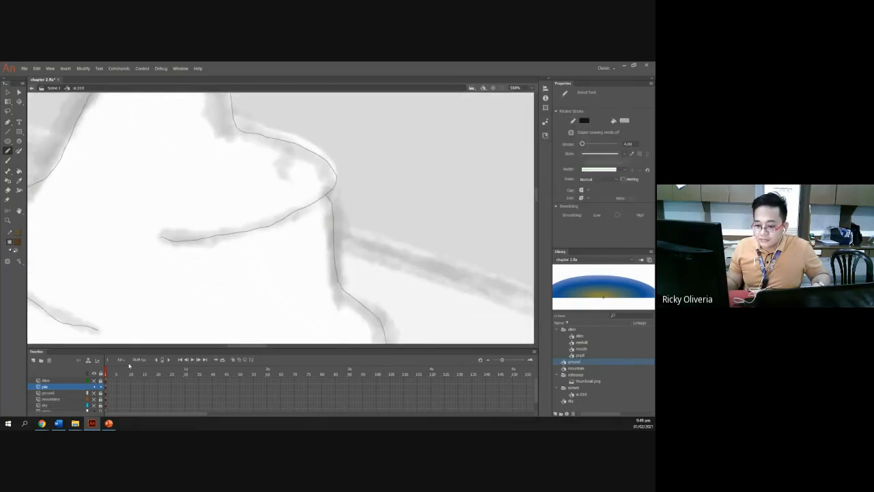
Step: Turn off outline display for the rock pile's layer and view the whole rock
{"action": "left_click", "coordinate": [87, 389]}
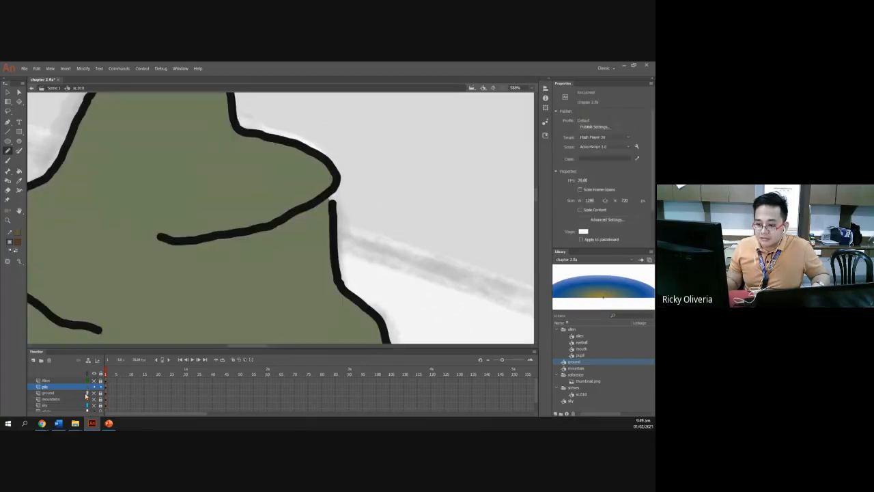
{"action": "scroll", "coordinate": [222, 223], "scroll_direction": "down", "scroll_amount": 6}
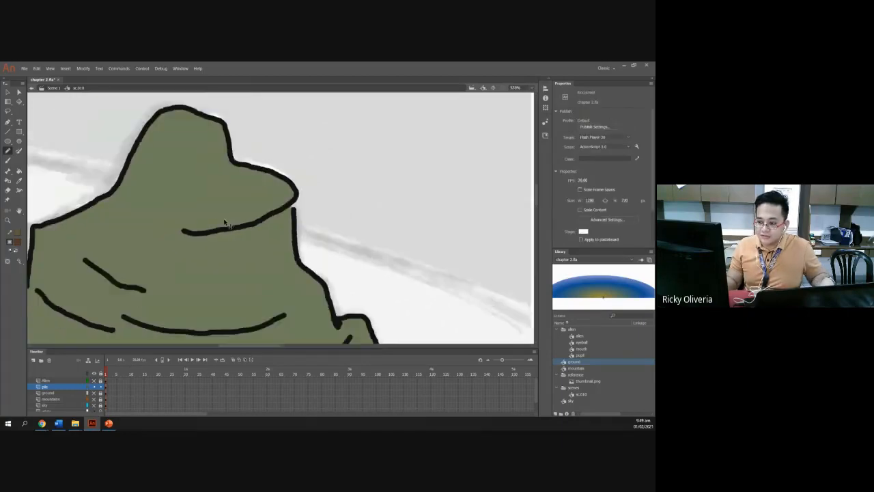
{"action": "mouse_move", "coordinate": [168, 244]}
{"action": "left_mouse_down"}
{"action": "mouse_move", "coordinate": [254, 207]}
{"action": "mouse_move", "coordinate": [284, 219]}
{"action": "left_mouse_up"}
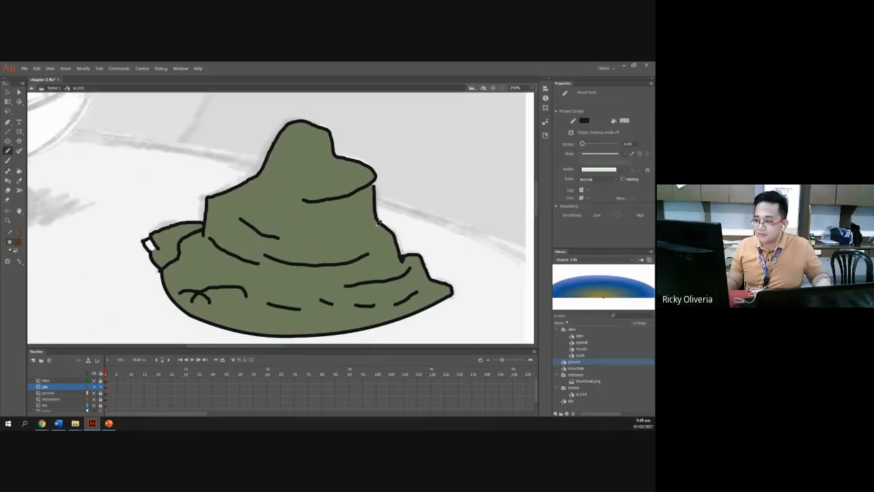
Step: Fill the small empty area at the left mound's tip with the rock's olive green
{"action": "left_click", "coordinate": [19, 171]}
{"action": "left_click", "coordinate": [149, 246]}
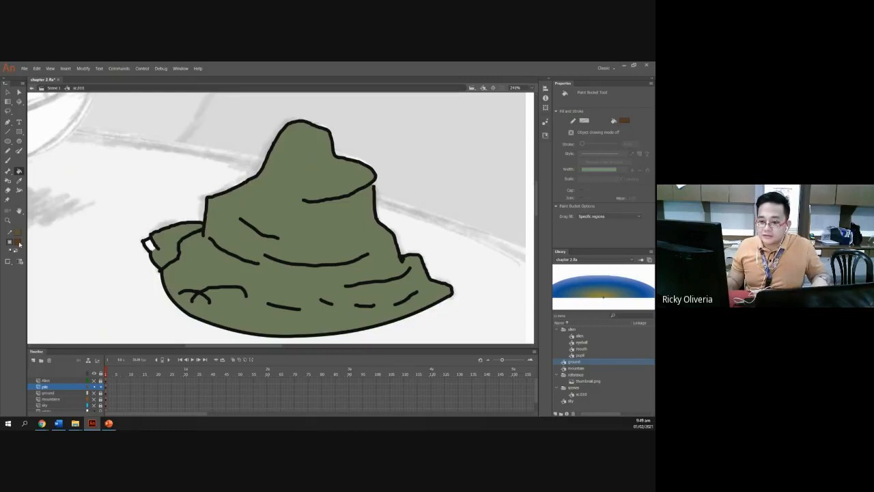
{"action": "left_click", "coordinate": [19, 241]}
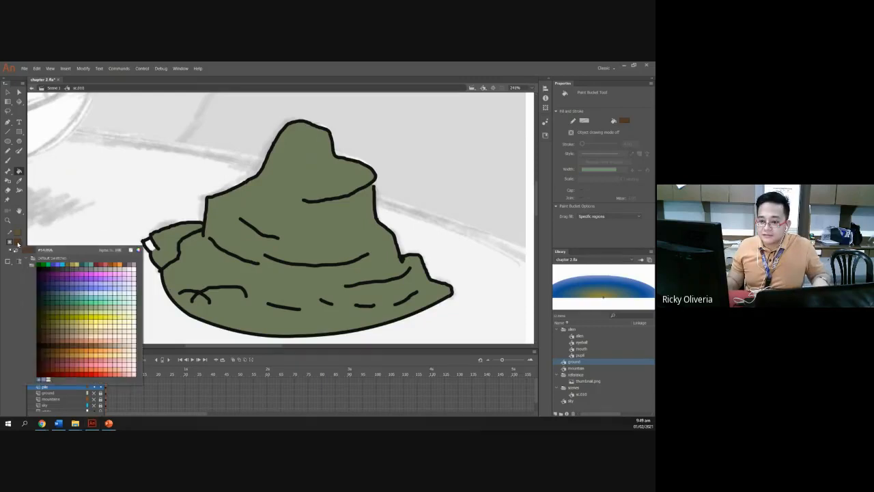
{"action": "left_click", "coordinate": [85, 308]}
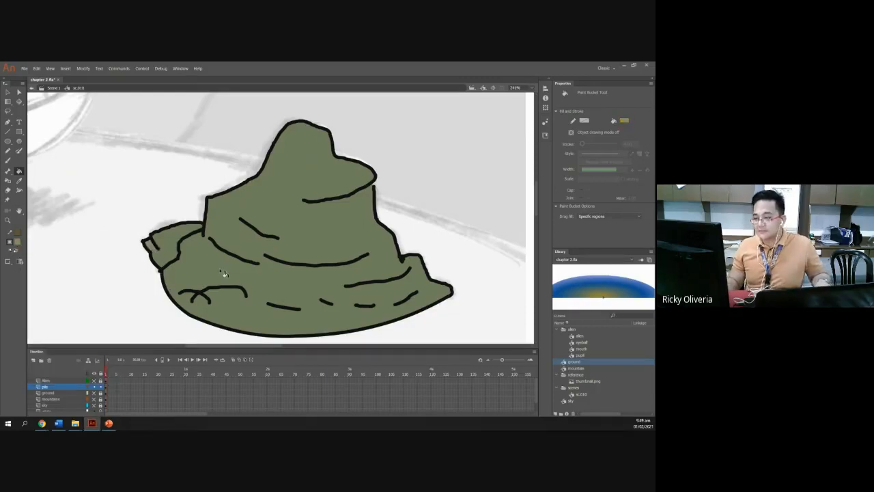
{"action": "scroll", "coordinate": [230, 265], "scroll_direction": "down", "scroll_amount": 5}
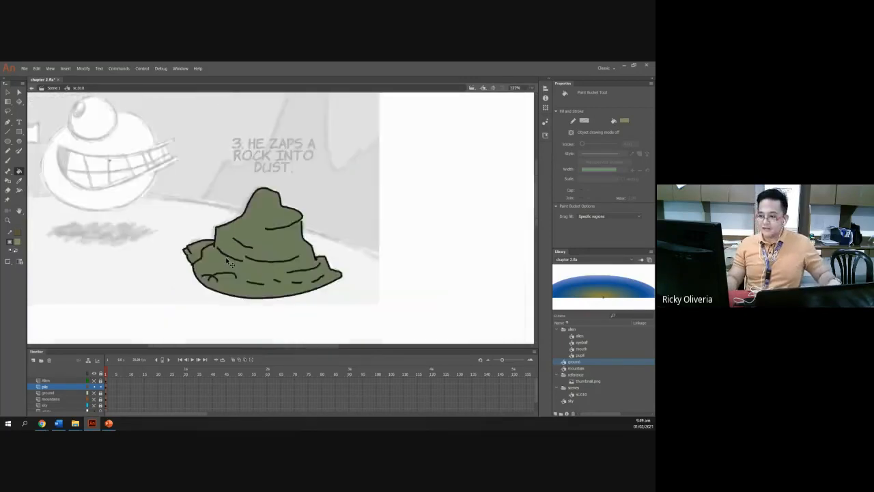
{"action": "scroll", "coordinate": [230, 264], "scroll_direction": "up", "scroll_amount": 5}
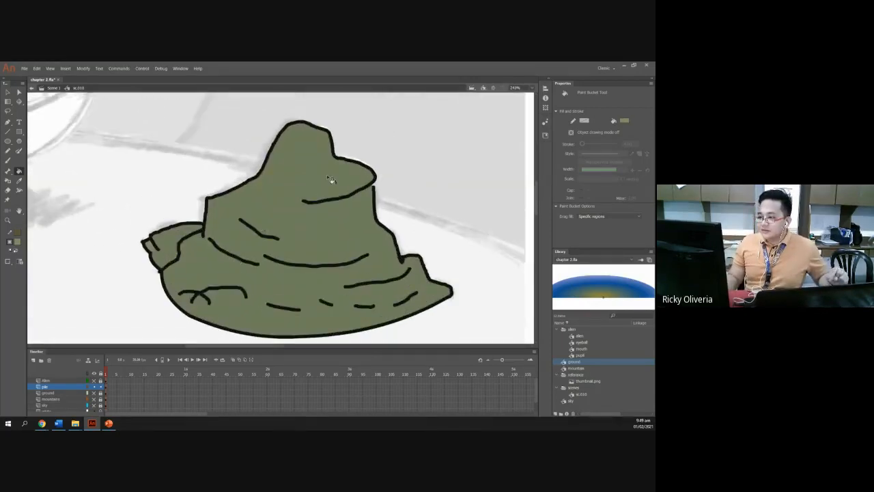
Step: Delete the black stroke segment at the left end of the rock's base, keeping the fill
{"action": "left_click", "coordinate": [7, 93]}
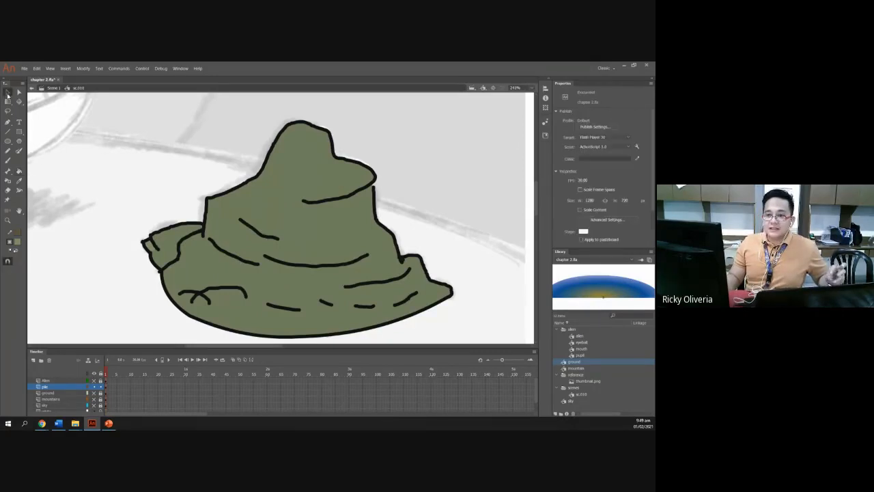
{"action": "left_click", "coordinate": [189, 318]}
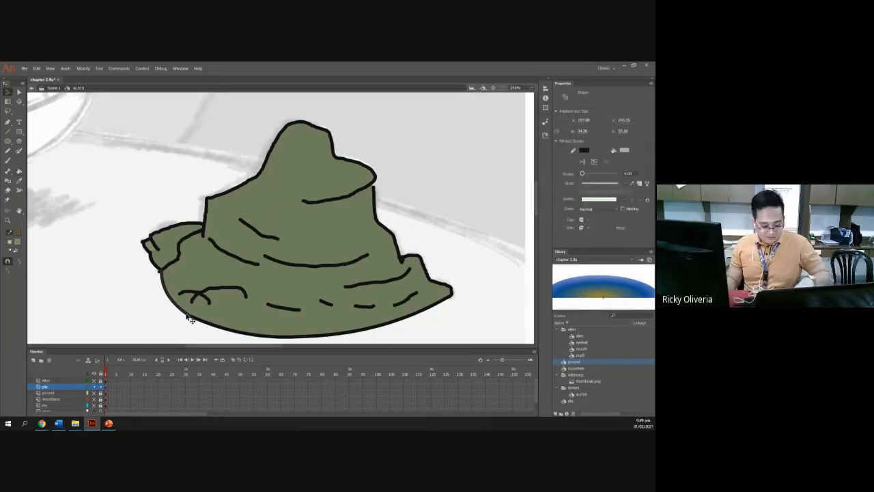
{"action": "key", "text": "Delete"}
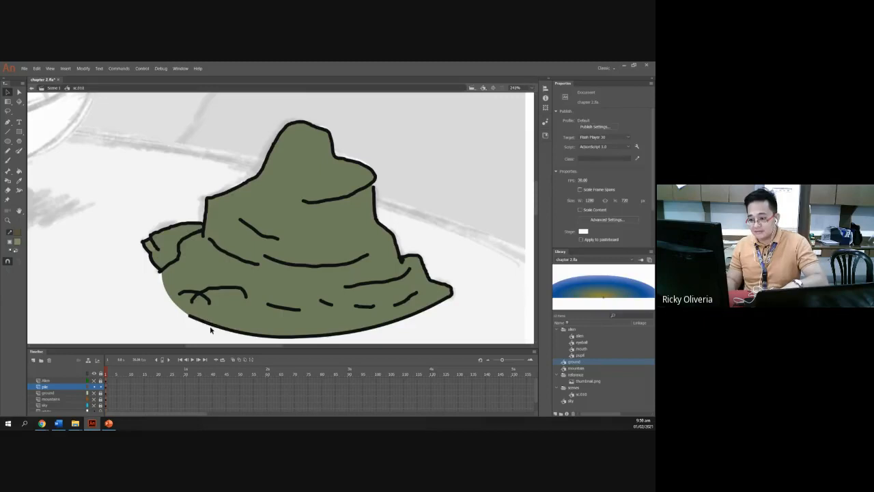
{"action": "left_click", "coordinate": [211, 330]}
{"action": "key", "text": "Delete"}
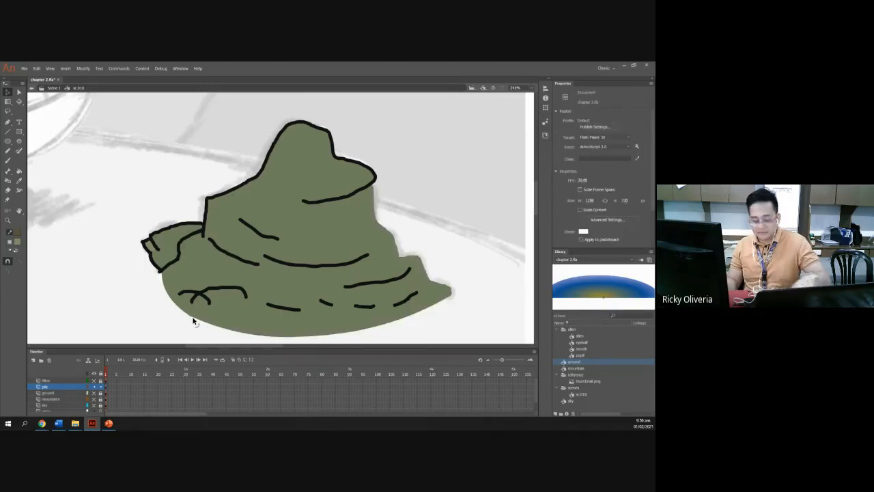
{"action": "key", "text": "ctrl+z"}
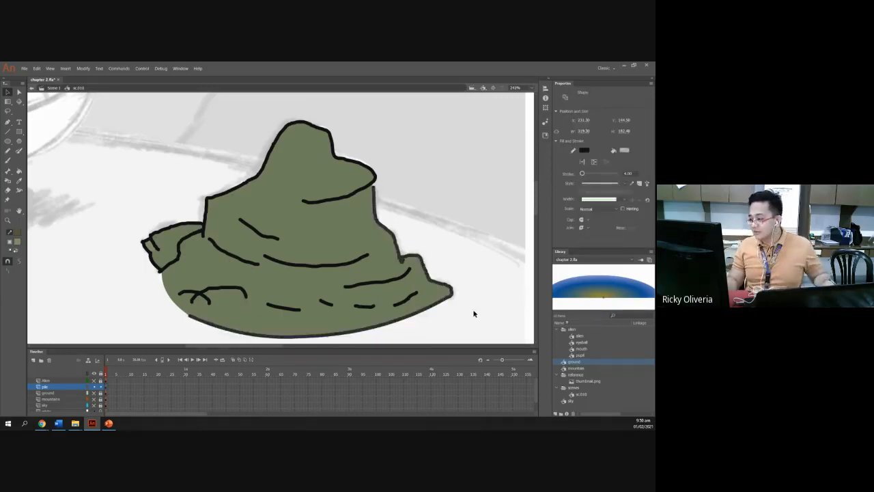
Step: Delete the remaining black stroke segments along the rock's curved base, keeping the fill and the right-side outline
{"action": "mouse_move", "coordinate": [456, 309]}
{"action": "left_mouse_down"}
{"action": "mouse_move", "coordinate": [431, 301]}
{"action": "mouse_move", "coordinate": [448, 305]}
{"action": "left_mouse_up"}
{"action": "left_click", "coordinate": [211, 326]}
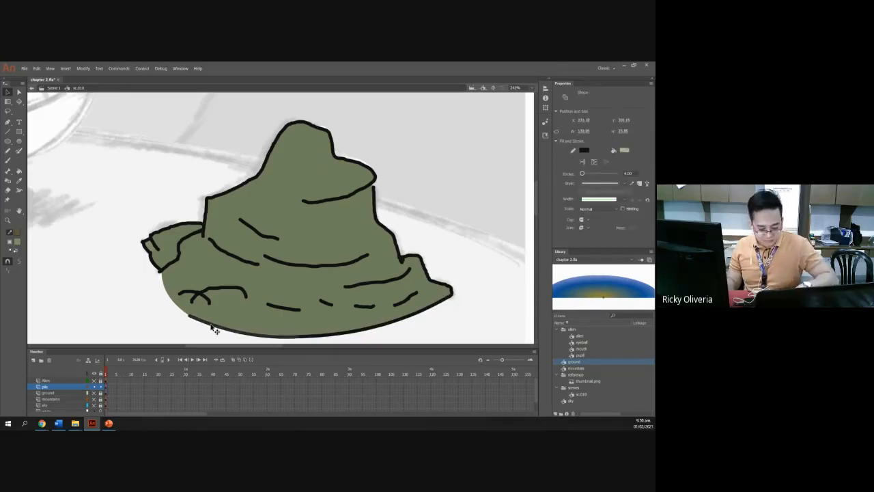
{"action": "key", "text": "Delete"}
{"action": "left_click", "coordinate": [339, 335]}
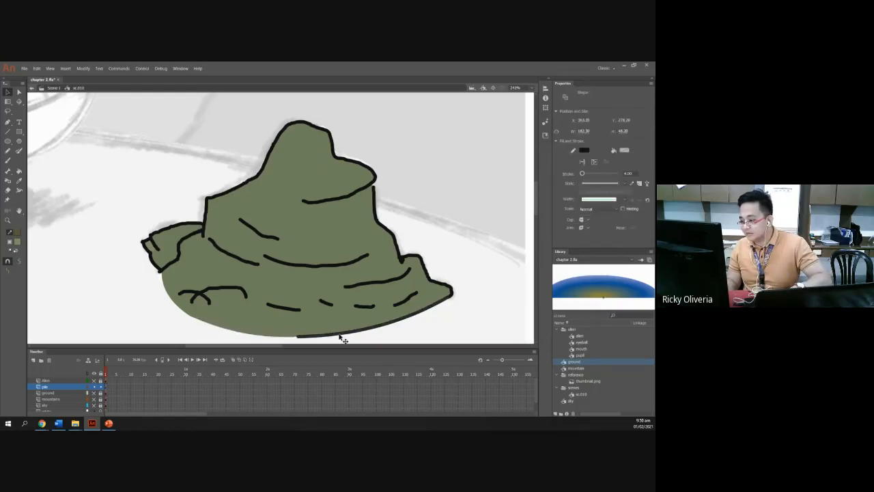
{"action": "key", "text": "Delete"}
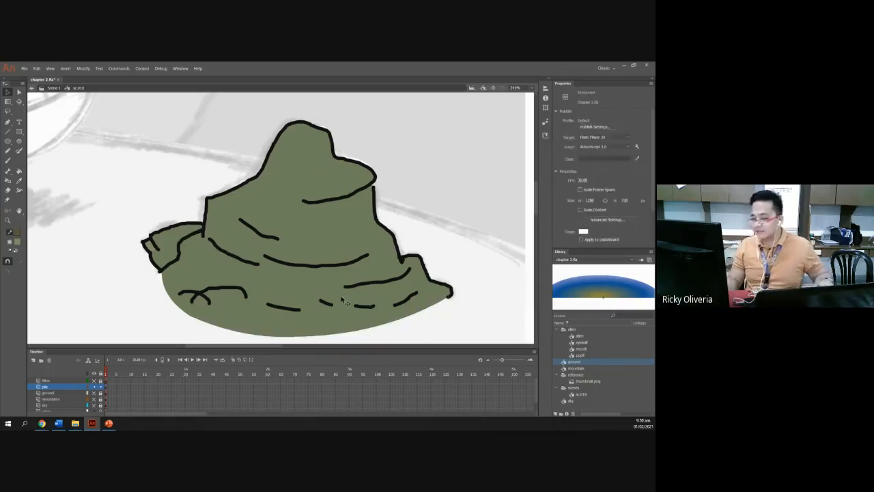
Step: Delete the two short outline strokes on the lower edge of the left mound's tip
{"action": "left_click", "coordinate": [158, 273]}
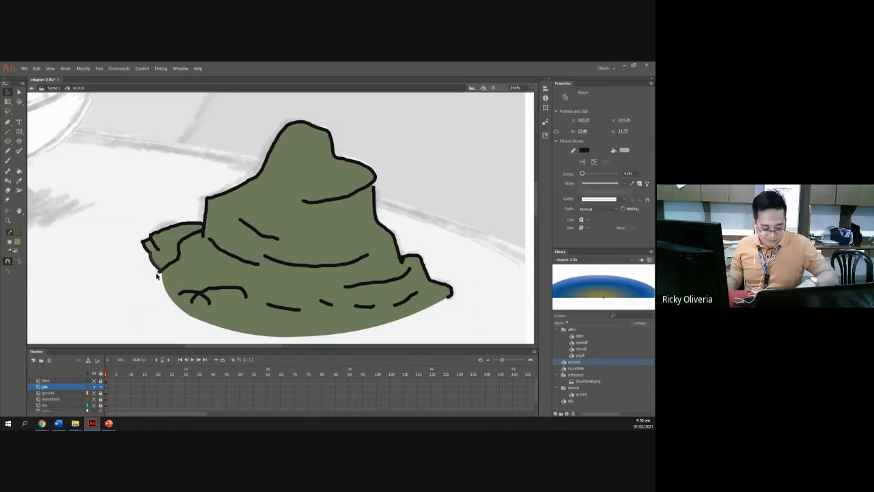
{"action": "key", "text": "Delete"}
{"action": "left_click", "coordinate": [148, 250]}
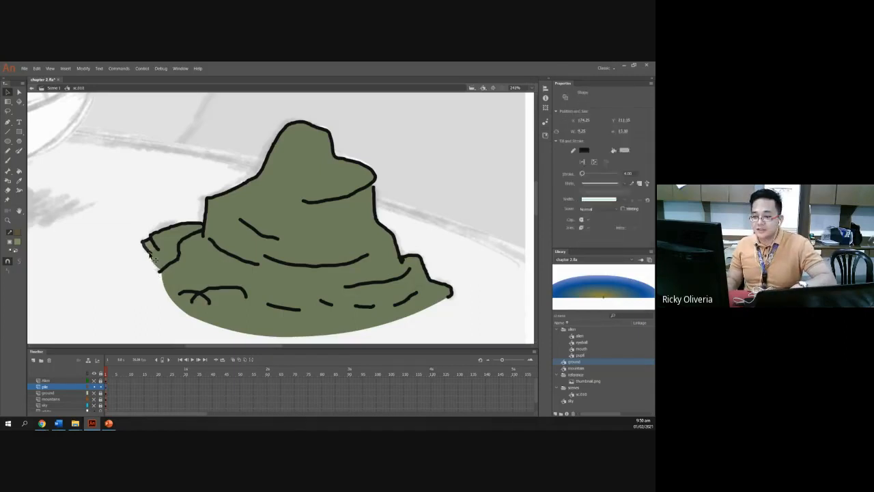
{"action": "key", "text": "Delete"}
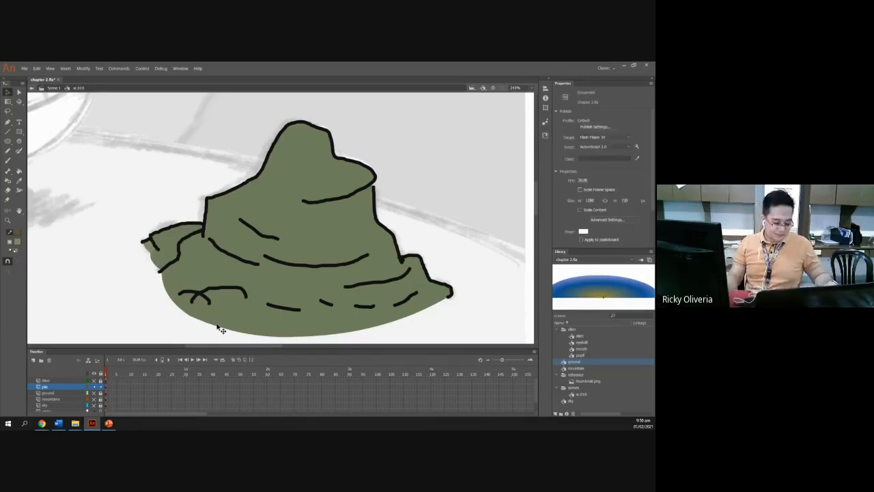
{"action": "scroll", "coordinate": [227, 287], "scroll_direction": "down", "scroll_amount": 5}
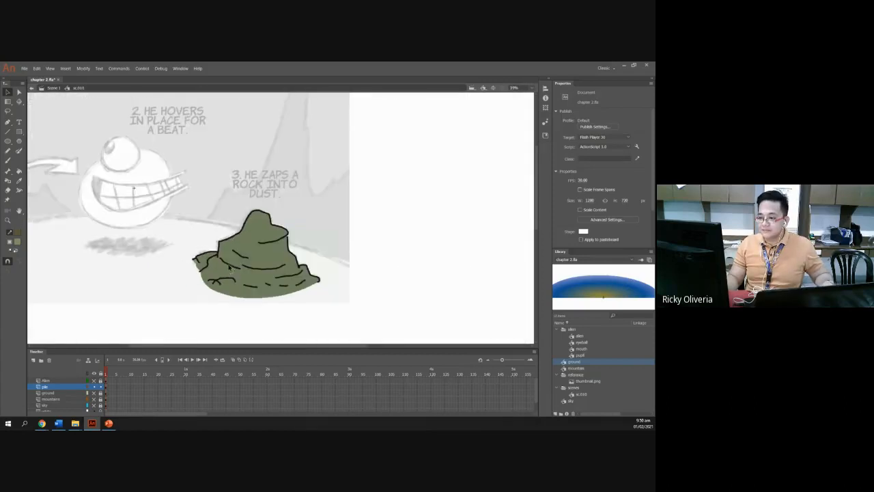
{"action": "left_click_drag", "start_coordinate": [187, 225], "coordinate": [330, 242]}
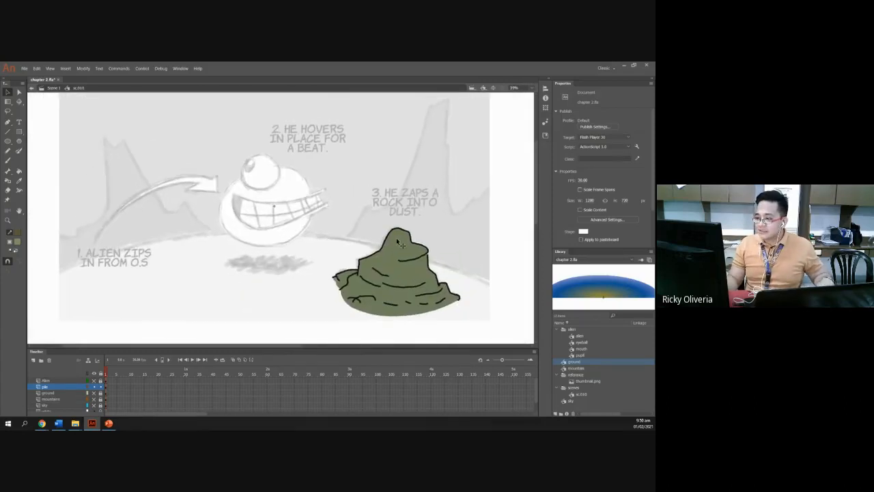
{"action": "scroll", "coordinate": [403, 270], "scroll_direction": "up", "scroll_amount": 1}
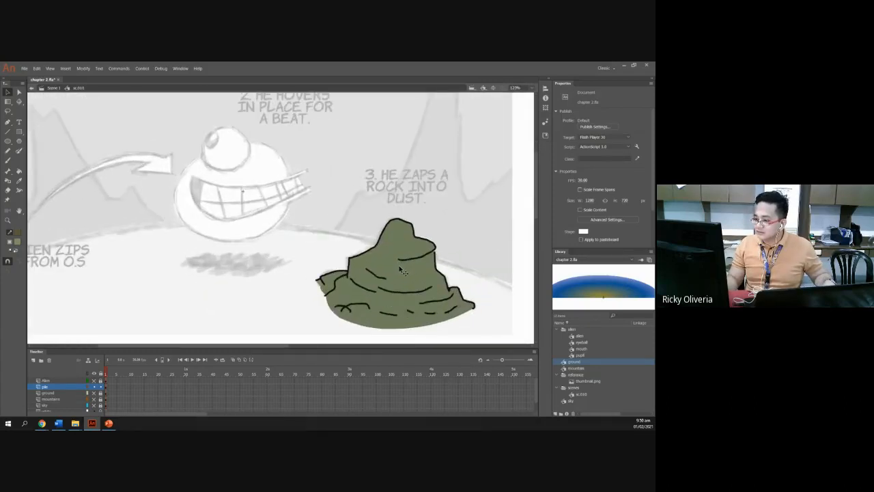
{"action": "scroll", "coordinate": [403, 272], "scroll_direction": "up", "scroll_amount": 2}
{"action": "mouse_move", "coordinate": [366, 256]}
{"action": "left_mouse_down"}
{"action": "mouse_move", "coordinate": [371, 232]}
{"action": "mouse_move", "coordinate": [362, 239]}
{"action": "mouse_move", "coordinate": [391, 256]}
{"action": "left_mouse_up"}
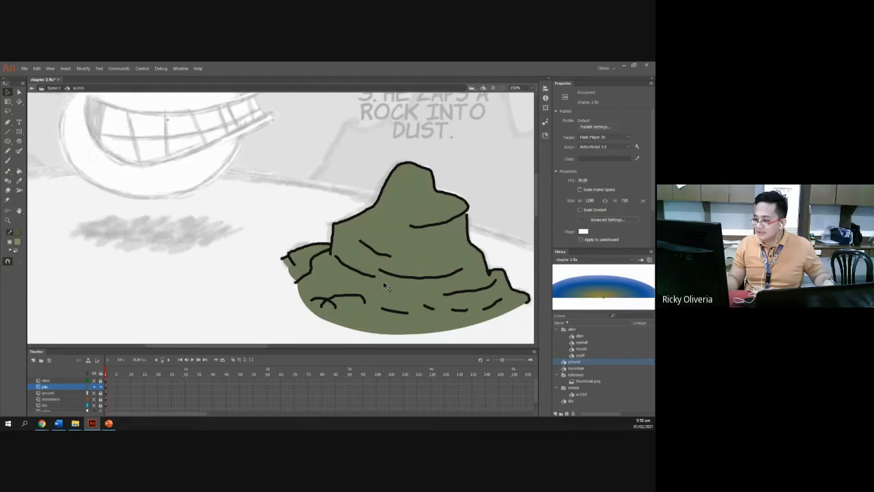
{"action": "scroll", "coordinate": [386, 286], "scroll_direction": "up", "scroll_amount": 2}
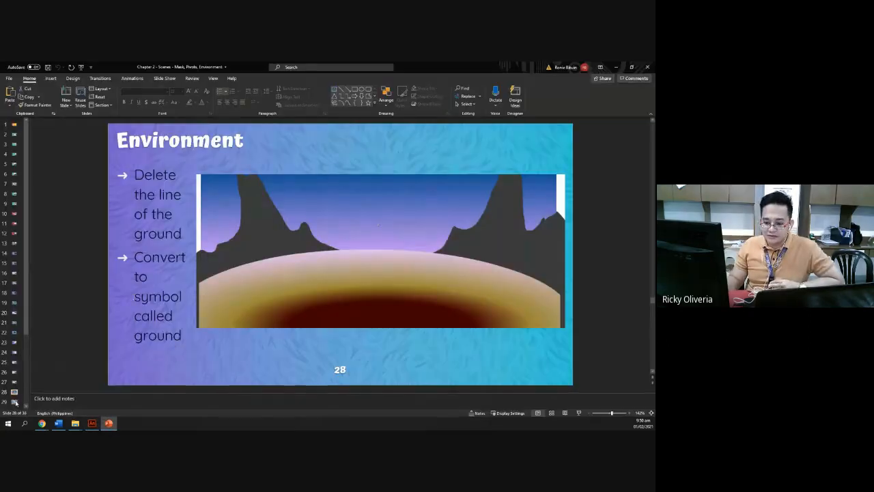
Step: Switch to the PowerPoint presentation and review the slides on drawing, colouring and line thickness for the pile
{"action": "left_click", "coordinate": [14, 401]}
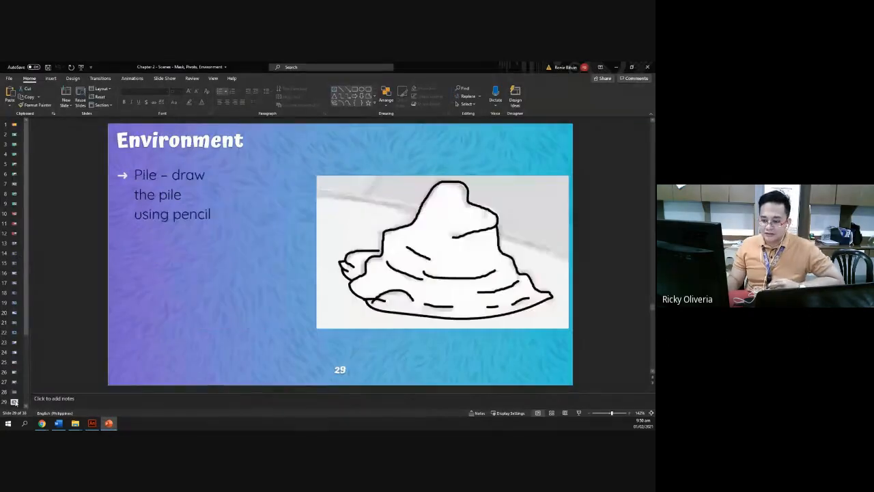
{"action": "scroll", "coordinate": [196, 224], "scroll_direction": "down", "scroll_amount": 3}
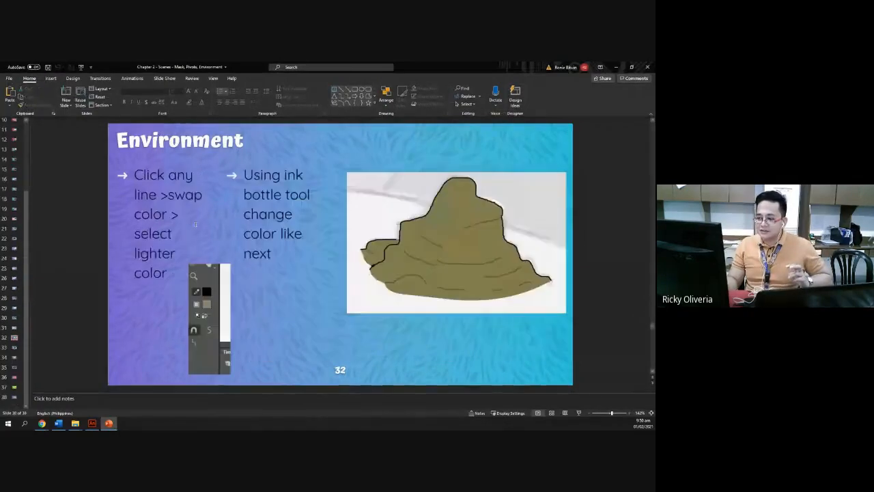
{"action": "left_click", "coordinate": [14, 331]}
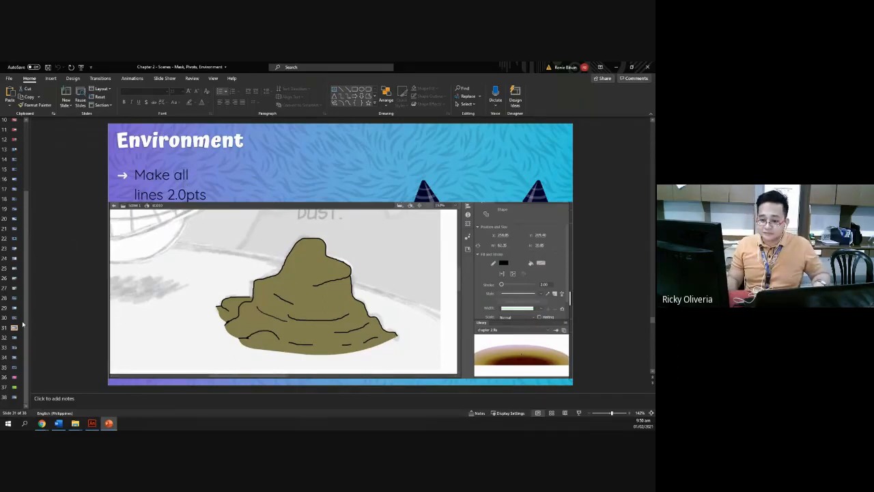
{"action": "key", "text": "Up"}
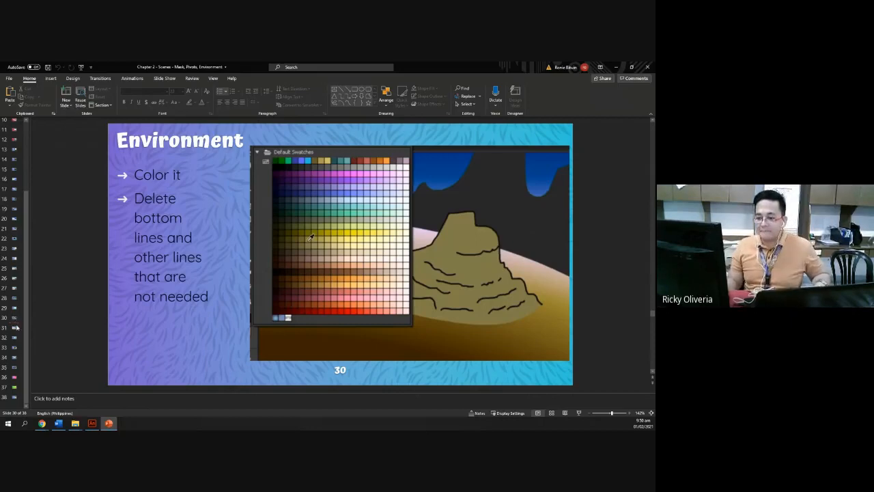
{"action": "left_click", "coordinate": [15, 331]}
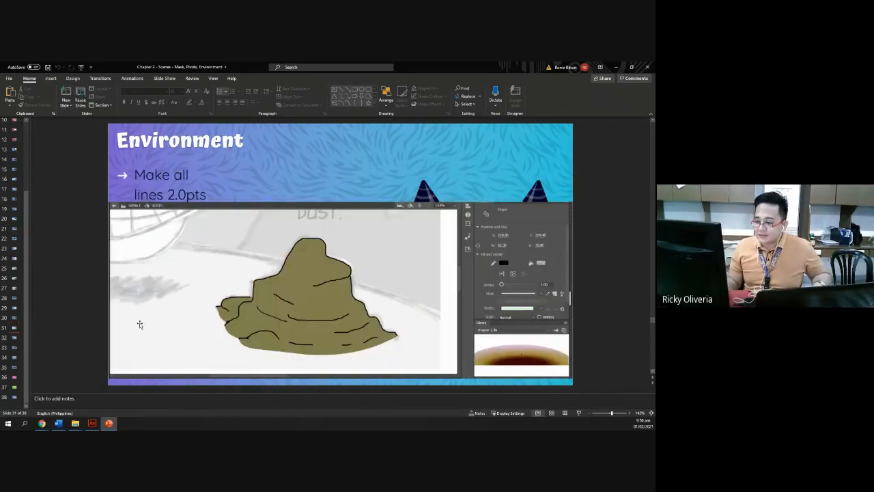
Step: Return to Animate and set the stroke size of the crease line beside the left mound to 2
{"action": "key", "text": "alt+Tab"}
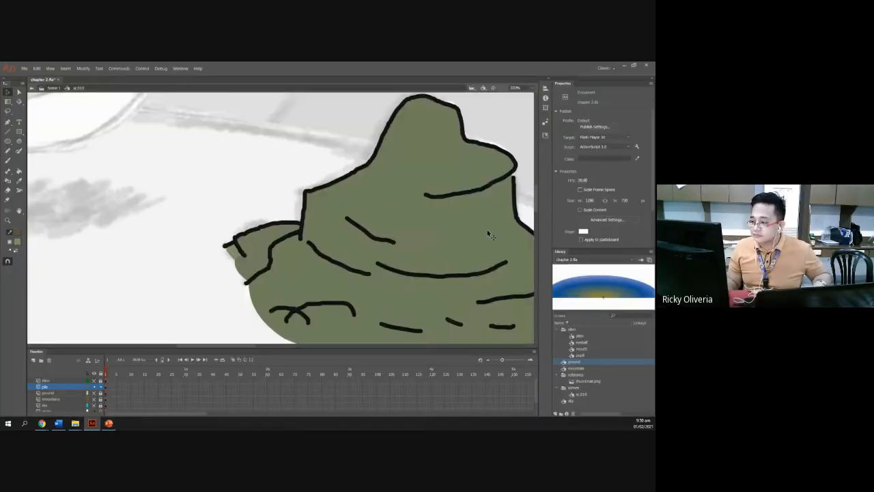
{"action": "mouse_move", "coordinate": [288, 278]}
{"action": "left_mouse_down"}
{"action": "mouse_move", "coordinate": [265, 246]}
{"action": "mouse_move", "coordinate": [247, 239]}
{"action": "left_mouse_up"}
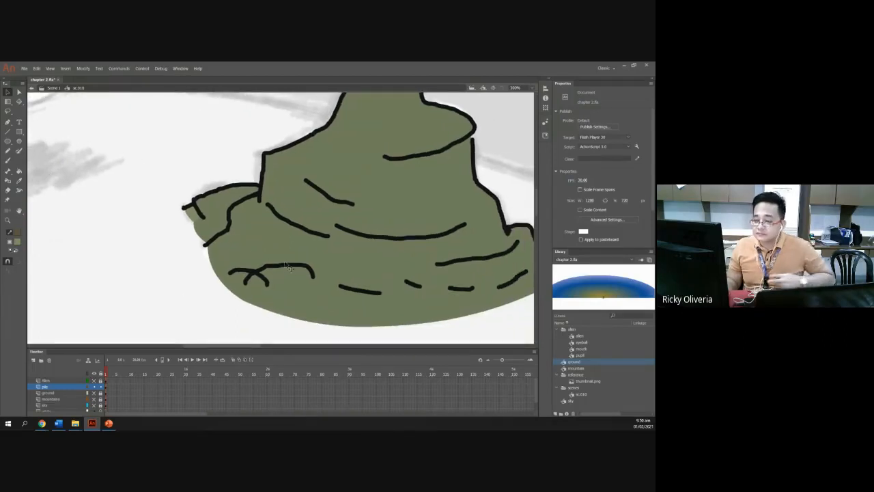
{"action": "left_click", "coordinate": [290, 231]}
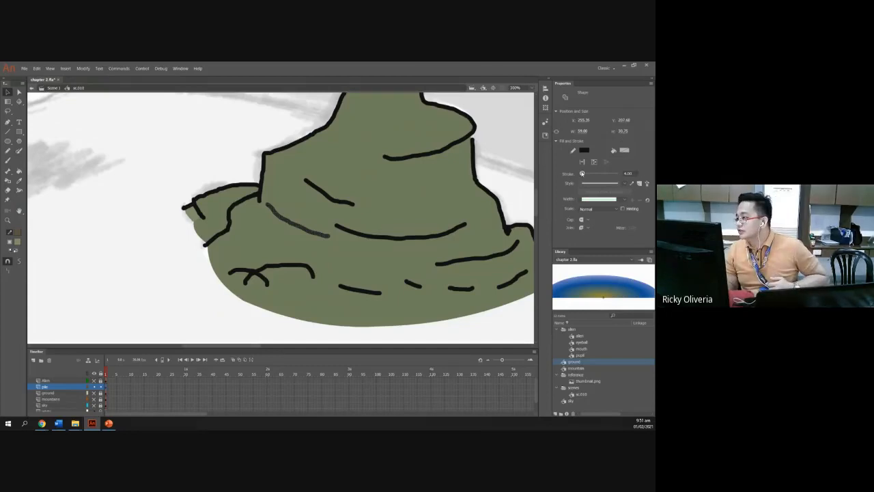
{"action": "left_click", "coordinate": [631, 173]}
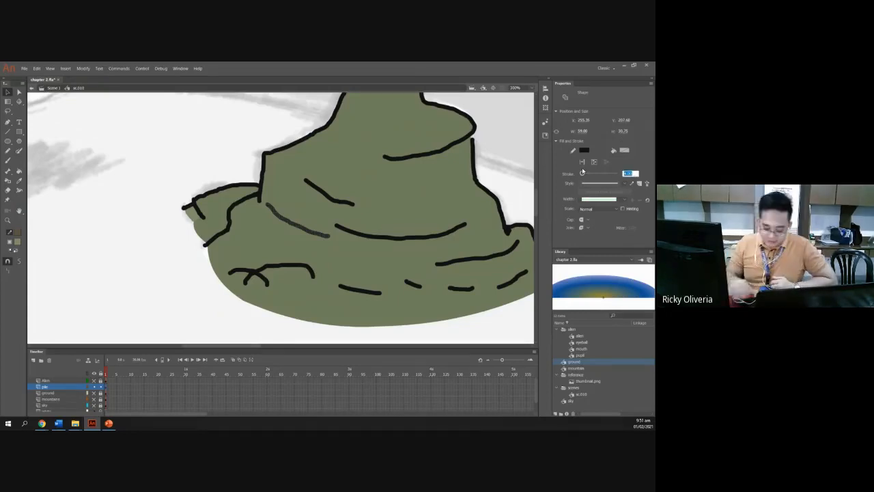
{"action": "type", "text": "2"}
{"action": "key", "text": "Return"}
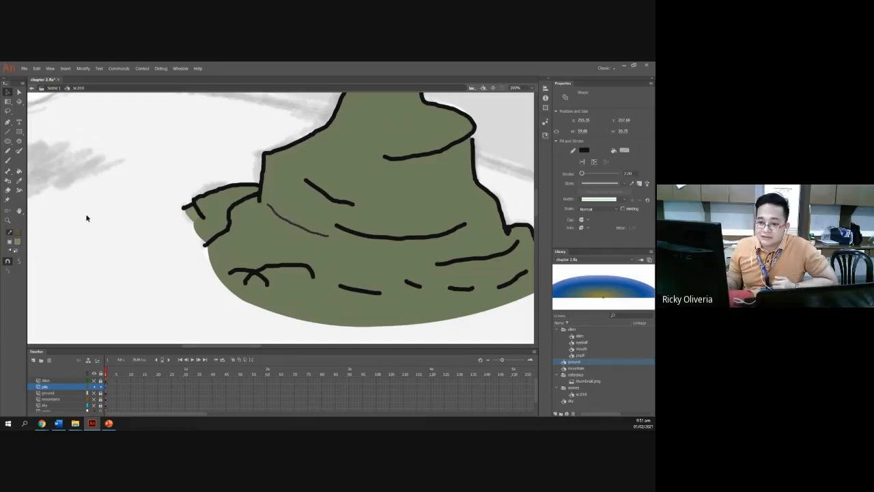
Step: Swap the stroke and fill colours, and recolour the thinned crease line with a dark olive green
{"action": "left_click", "coordinate": [18, 252]}
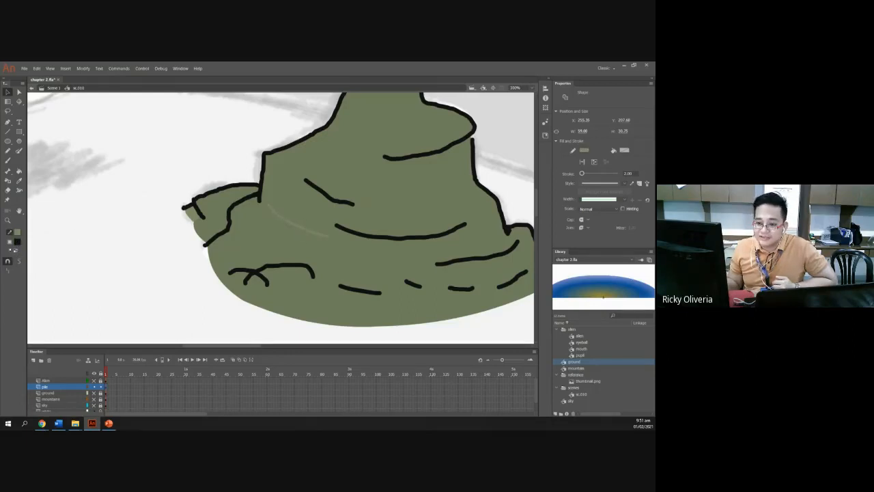
{"action": "left_click", "coordinate": [17, 233]}
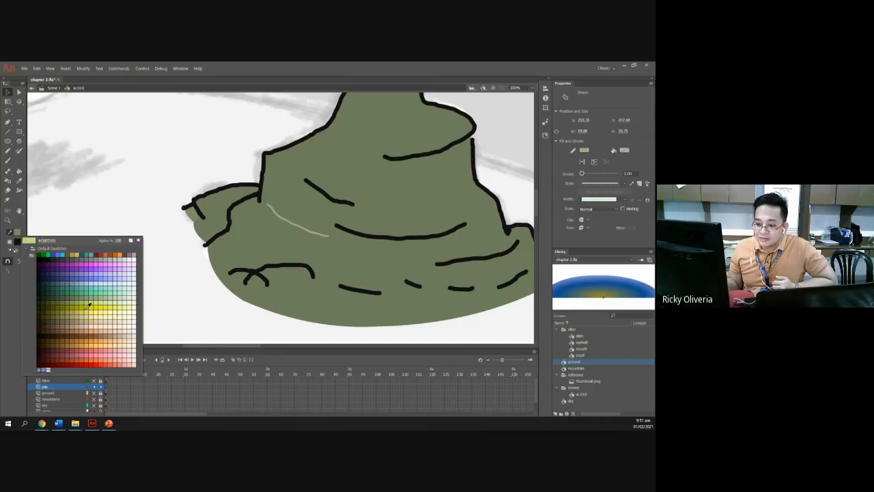
{"action": "left_click", "coordinate": [45, 296]}
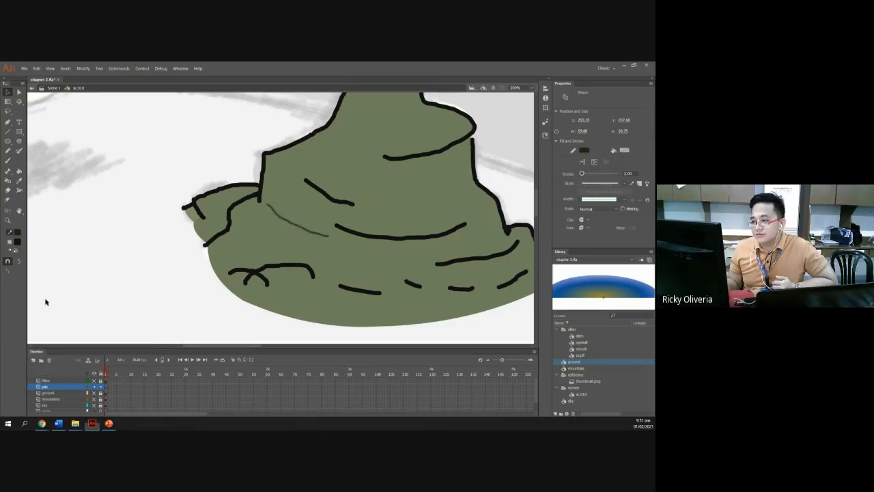
{"action": "left_click", "coordinate": [155, 281]}
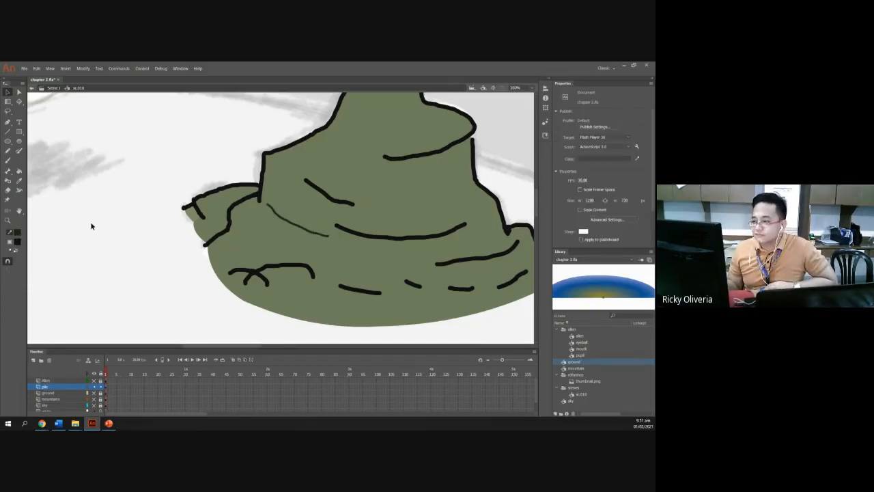
{"action": "left_click", "coordinate": [276, 220]}
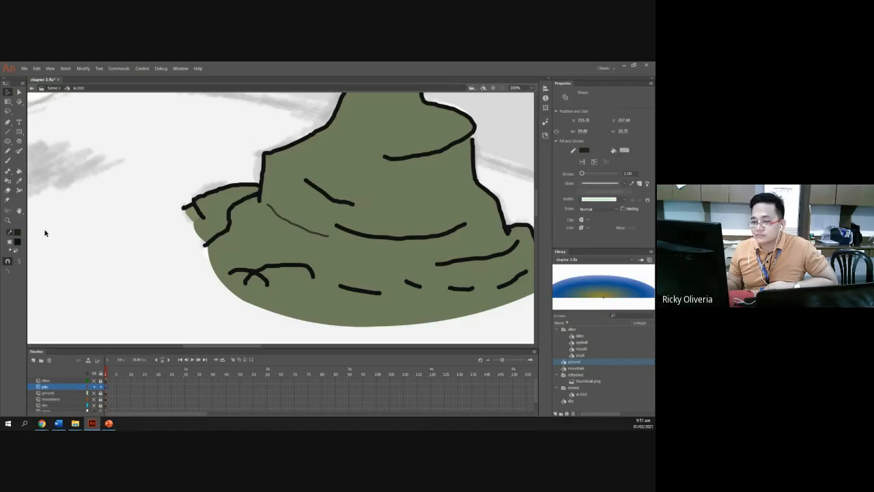
{"action": "left_click", "coordinate": [16, 238]}
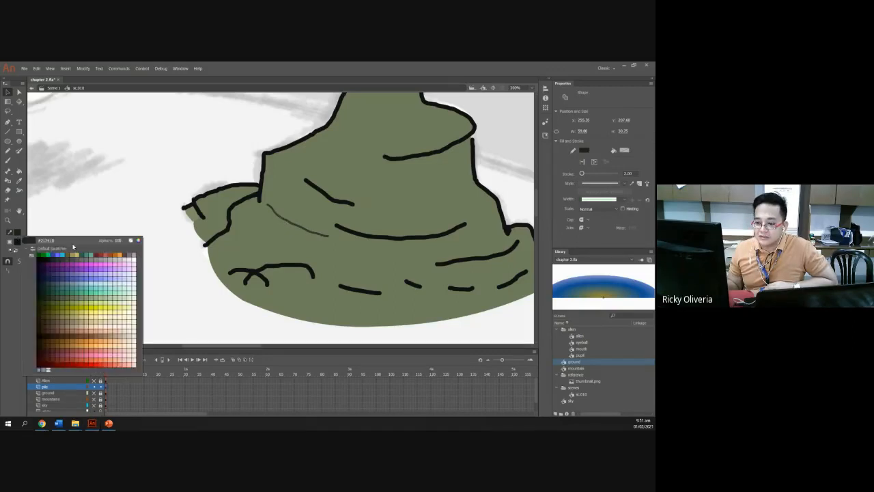
{"action": "left_click", "coordinate": [60, 294]}
{"action": "left_click", "coordinate": [116, 289]}
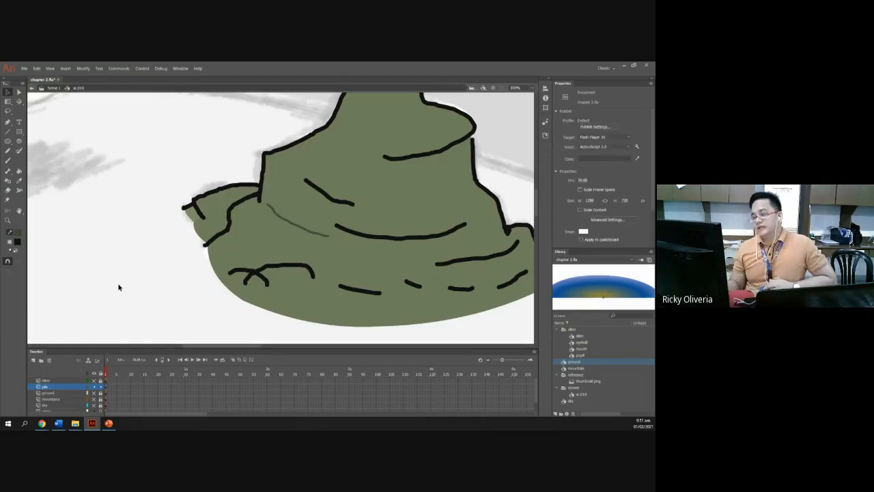
Step: Apply the 2-point dark olive stroke to the crease lines on the pile's upper and middle body with the Ink Bottle tool
{"action": "key", "text": "ctrl+minus"}
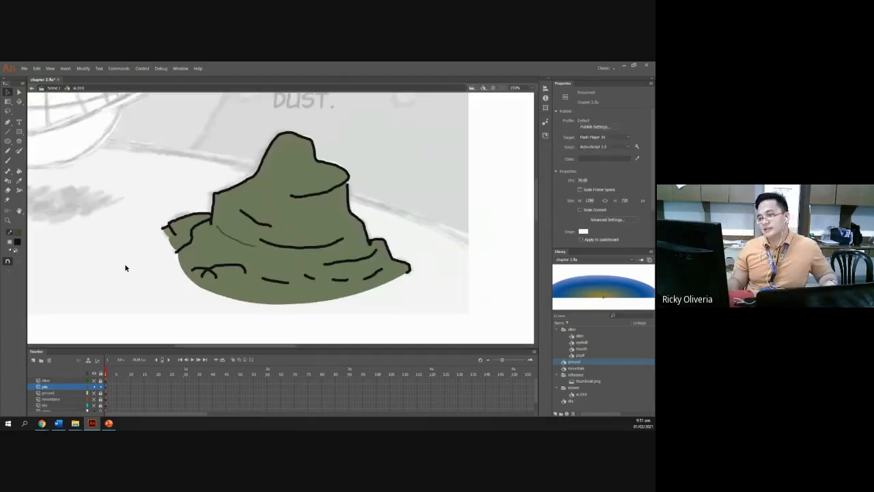
{"action": "scroll", "coordinate": [125, 268], "scroll_direction": "up", "scroll_amount": 2}
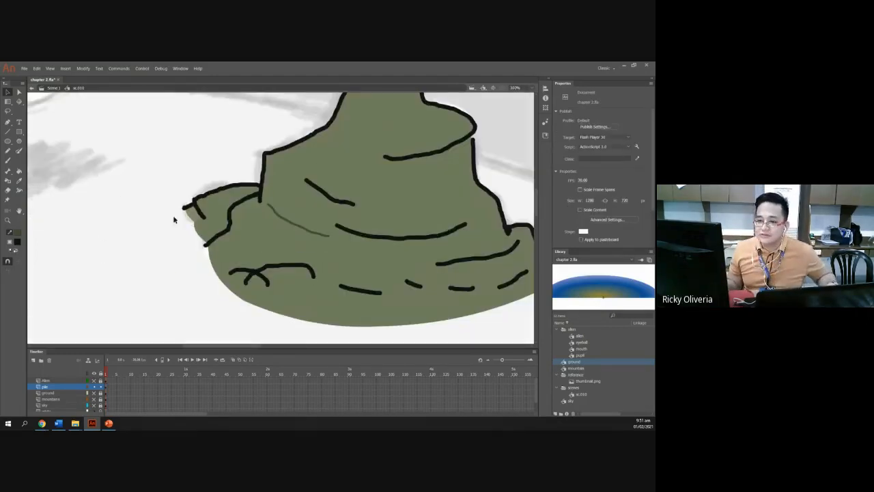
{"action": "left_click", "coordinate": [9, 183]}
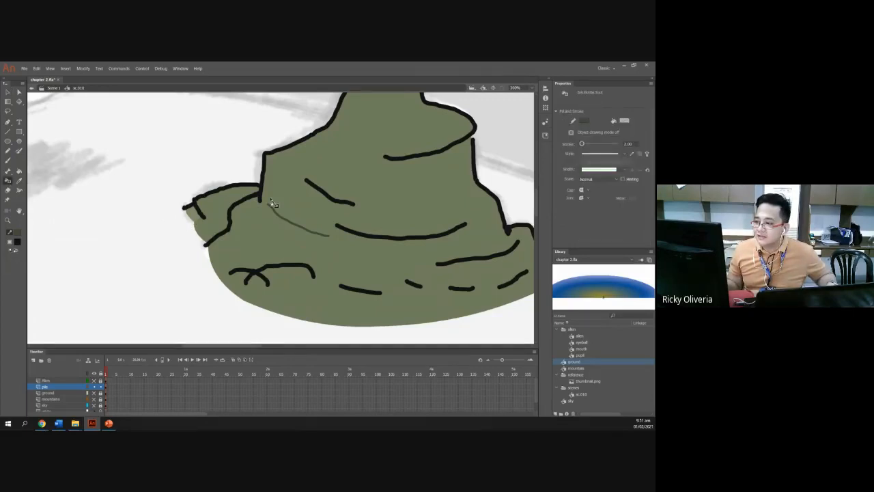
{"action": "left_click", "coordinate": [317, 192]}
{"action": "left_click", "coordinate": [356, 235]}
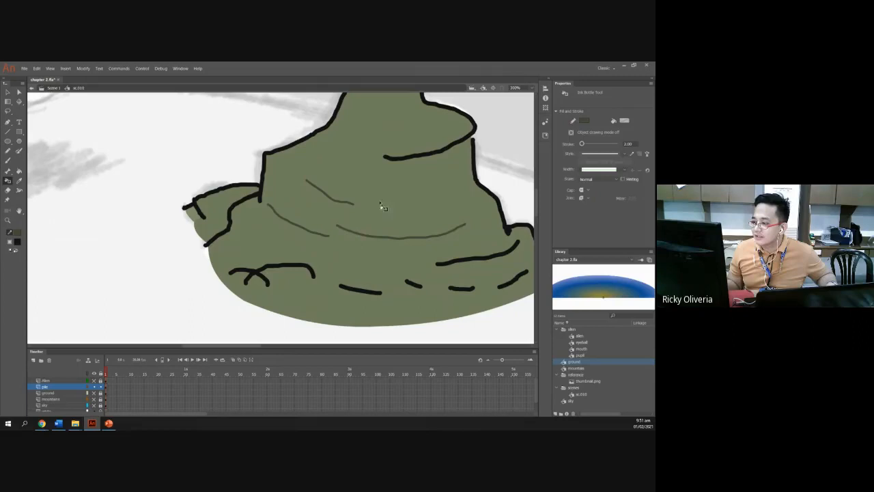
{"action": "left_click", "coordinate": [412, 159]}
{"action": "left_click", "coordinate": [462, 260]}
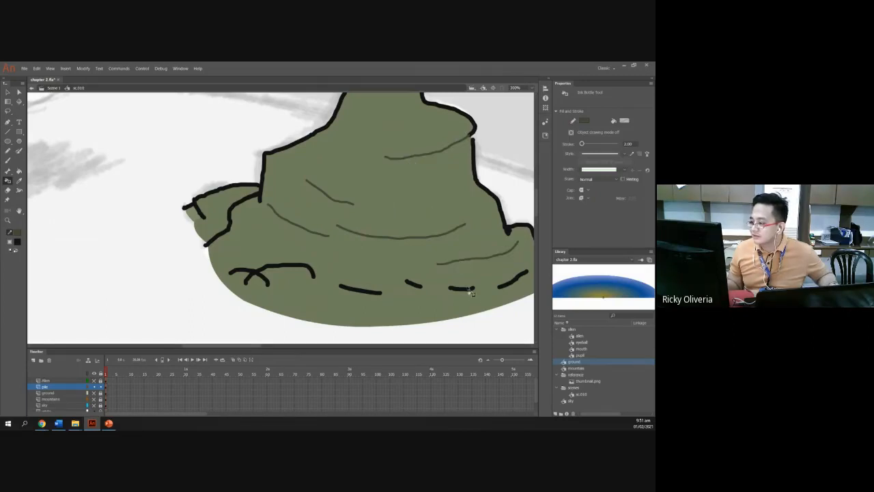
Step: Recolour and thin the short dashes and curved lines along the pile's base with the same dark olive stroke
{"action": "left_click", "coordinate": [470, 290]}
{"action": "left_click", "coordinate": [511, 282]}
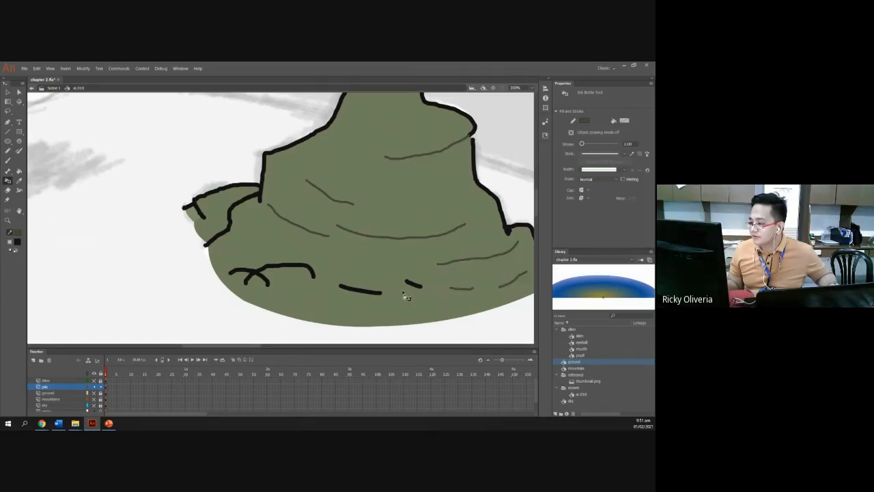
{"action": "left_click", "coordinate": [381, 292]}
{"action": "left_click", "coordinate": [414, 287]}
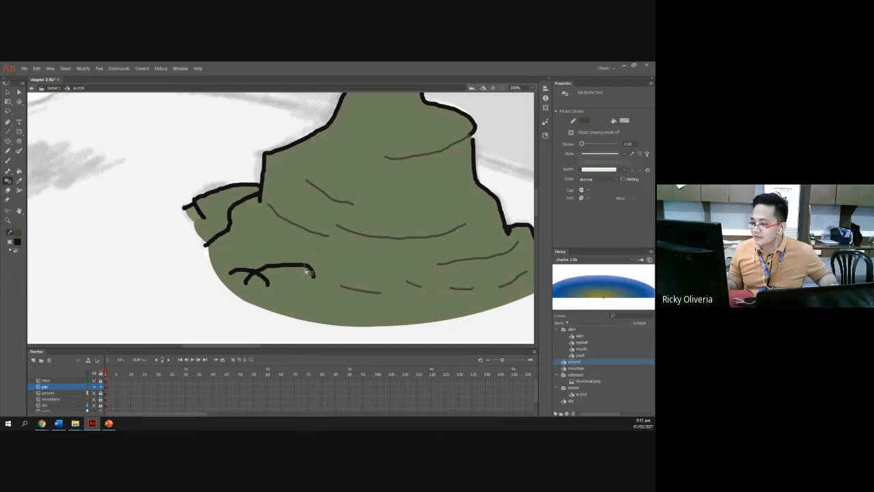
{"action": "left_click", "coordinate": [309, 272]}
{"action": "left_click", "coordinate": [250, 273]}
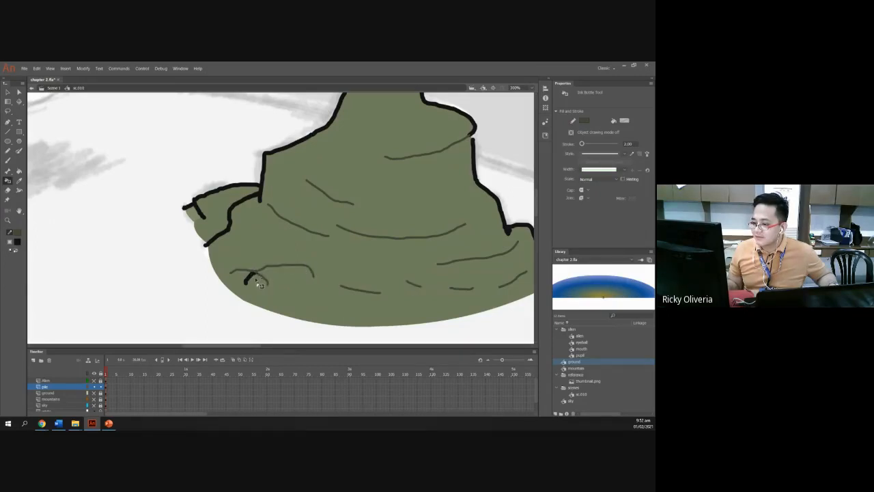
{"action": "left_click", "coordinate": [255, 279]}
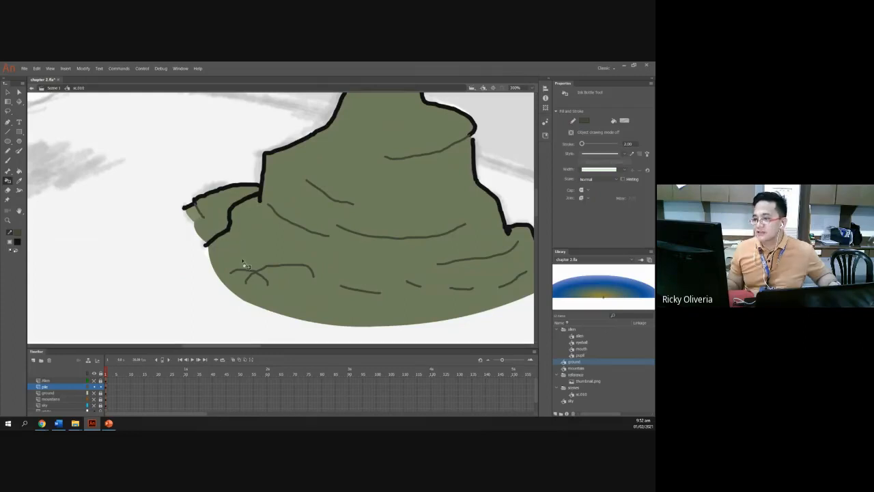
Step: Select the whole rock pile and convert it to a graphic symbol named pile
{"action": "scroll", "coordinate": [238, 240], "scroll_direction": "down", "scroll_amount": 8}
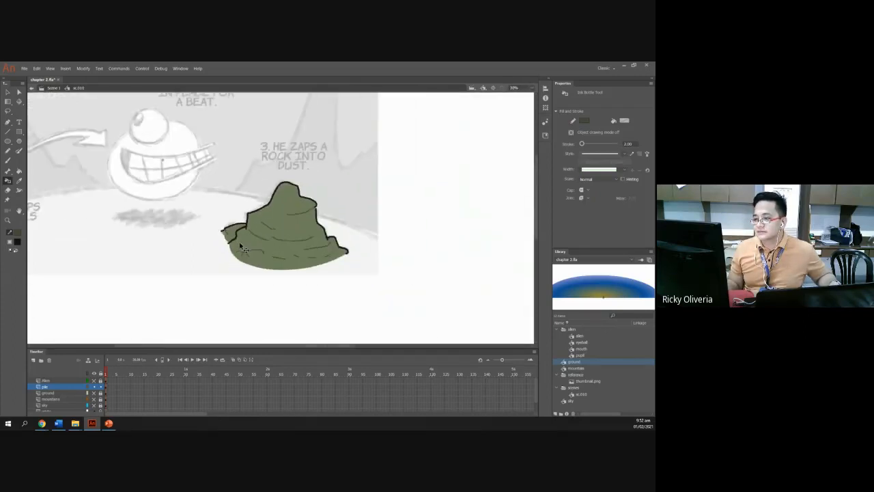
{"action": "scroll", "coordinate": [240, 243], "scroll_direction": "up", "scroll_amount": 3}
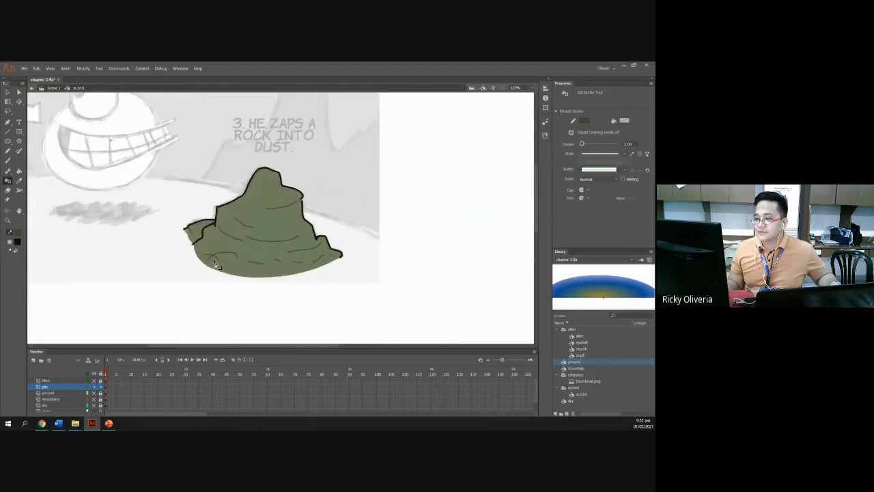
{"action": "left_click", "coordinate": [8, 92]}
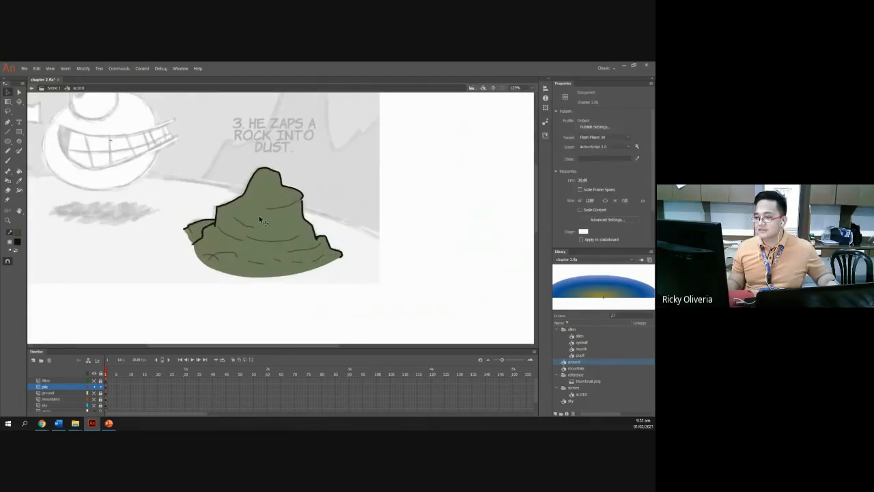
{"action": "left_click", "coordinate": [261, 220]}
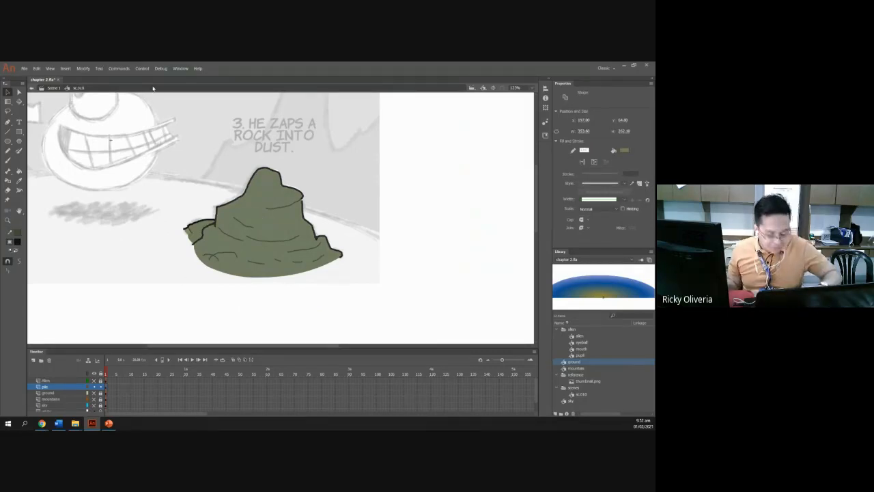
{"action": "key", "text": "F8"}
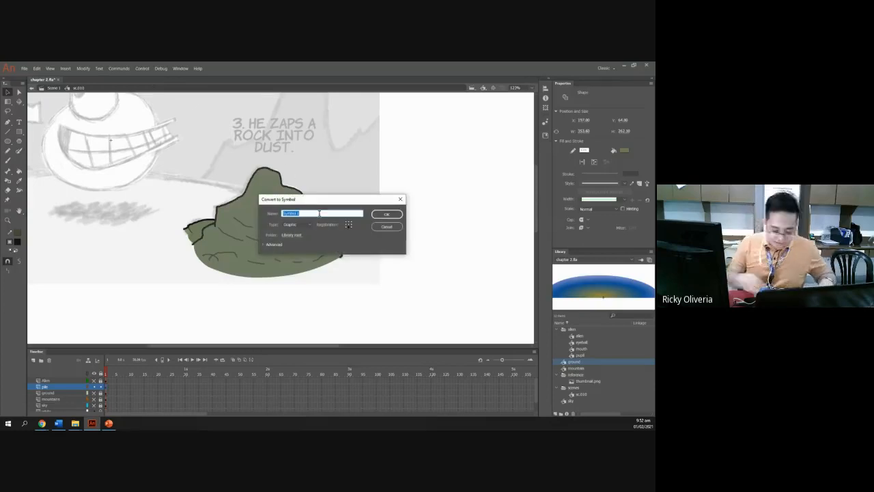
{"action": "type", "text": "pi"}
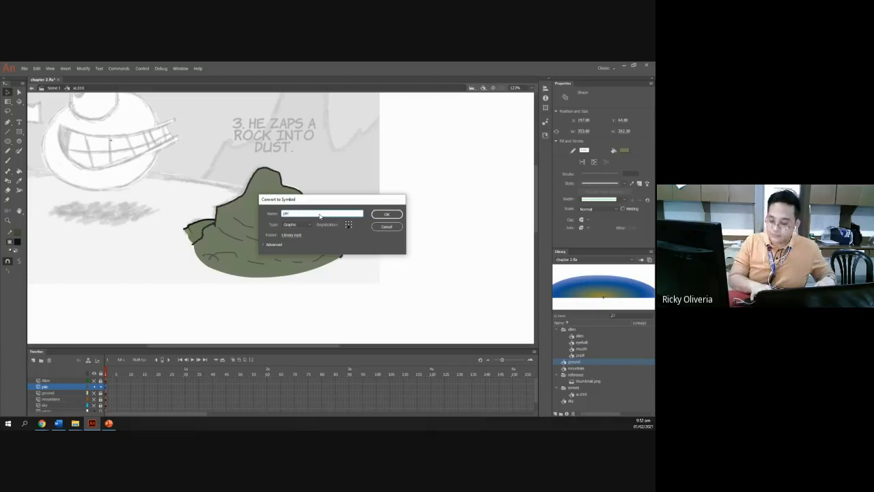
{"action": "type", "text": "le"}
{"action": "key", "text": "Return"}
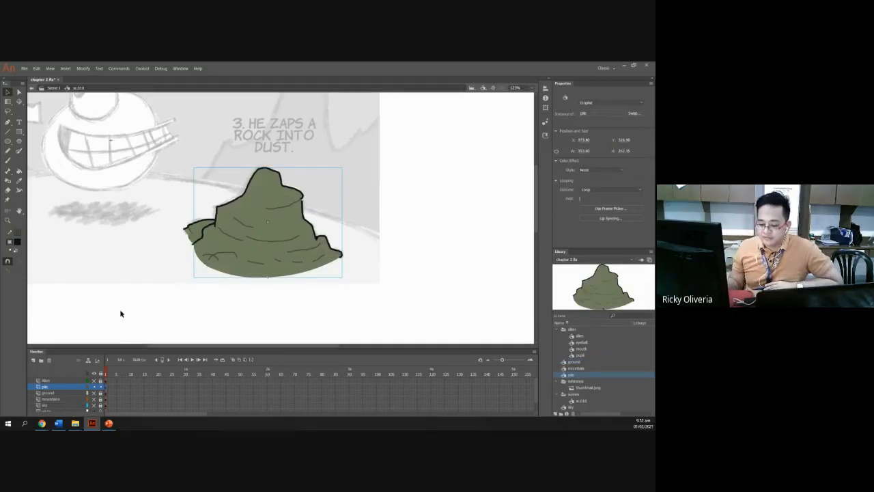
Step: Switch to the PowerPoint presentation and review the slides on line colours, converting the pile to a symbol, and layer cleanup
{"action": "left_click", "coordinate": [108, 422]}
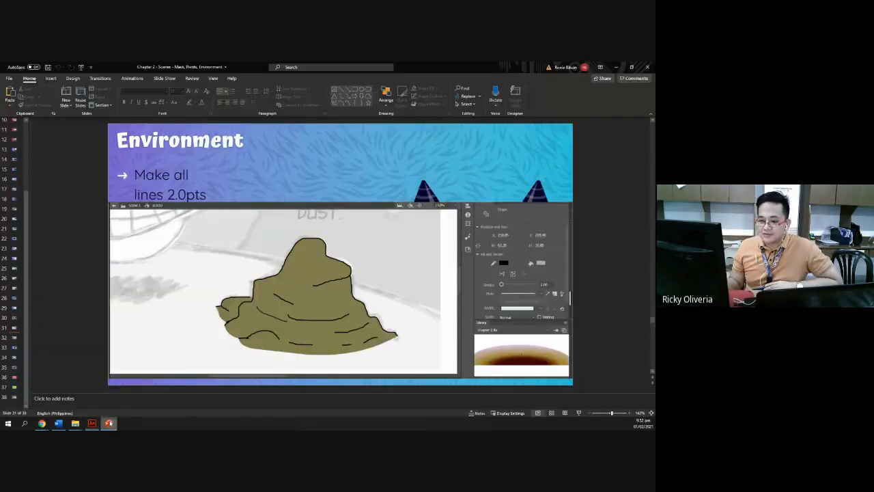
{"action": "left_click", "coordinate": [14, 338]}
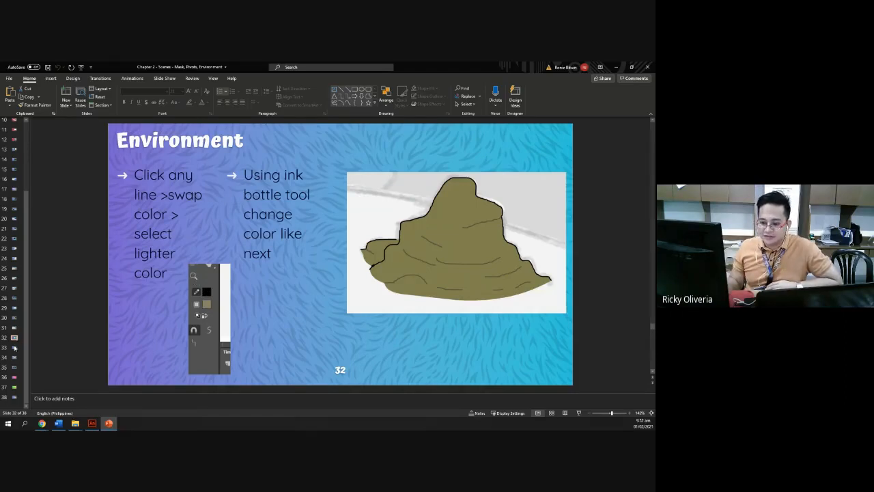
{"action": "left_click", "coordinate": [14, 347]}
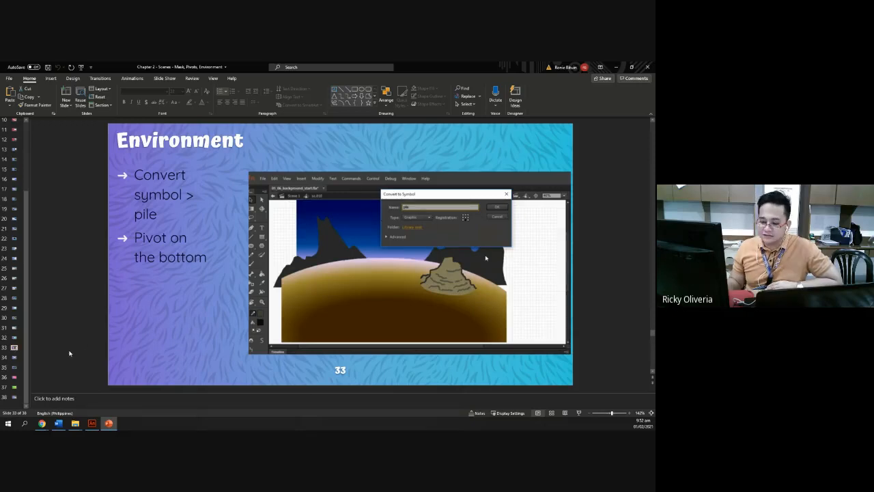
{"action": "left_click", "coordinate": [18, 361]}
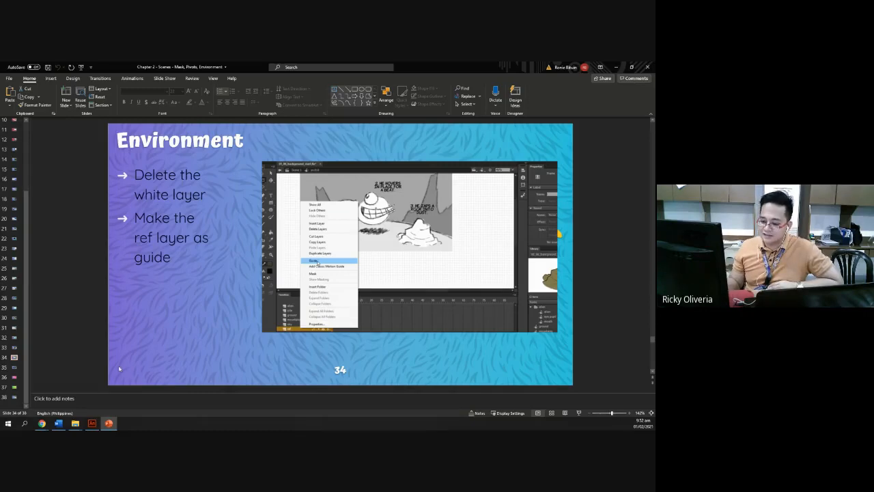
Step: Return to Animate and delete the white layer that covers the reference sketch
{"action": "left_click", "coordinate": [109, 424]}
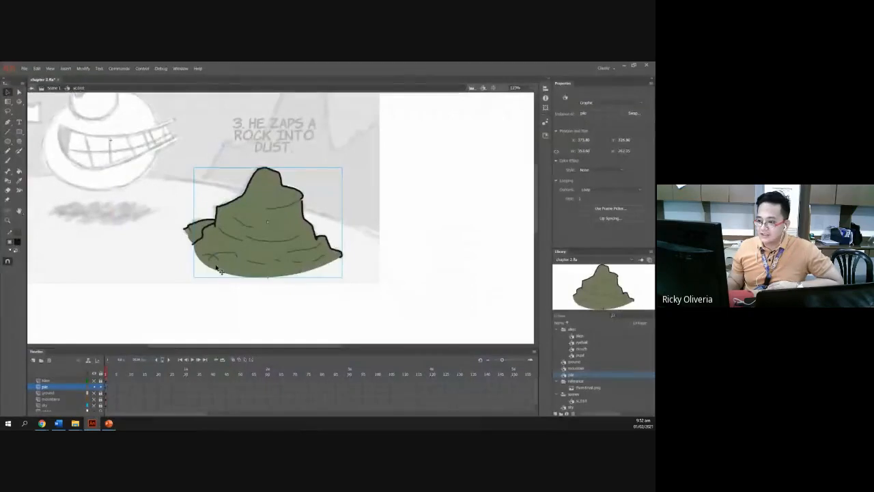
{"action": "left_click", "coordinate": [129, 299]}
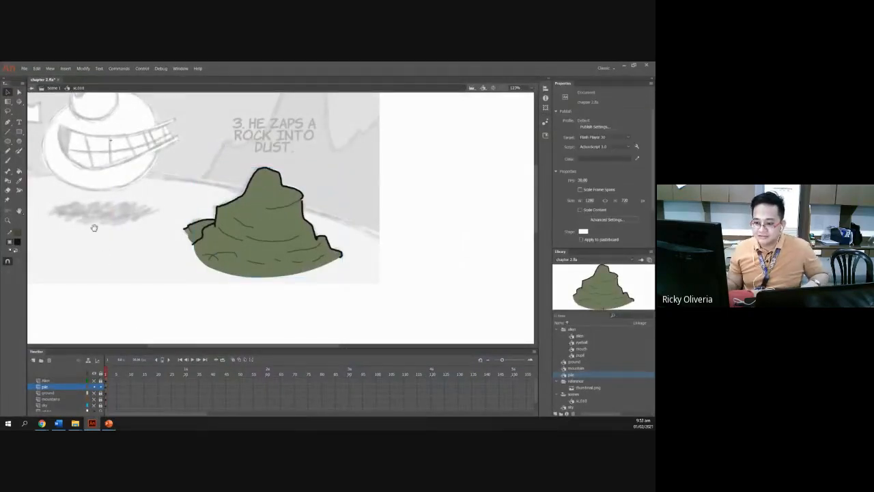
{"action": "left_click_drag", "start_coordinate": [94, 227], "coordinate": [280, 256]}
{"action": "scroll", "coordinate": [278, 262], "scroll_direction": "down", "scroll_amount": 2}
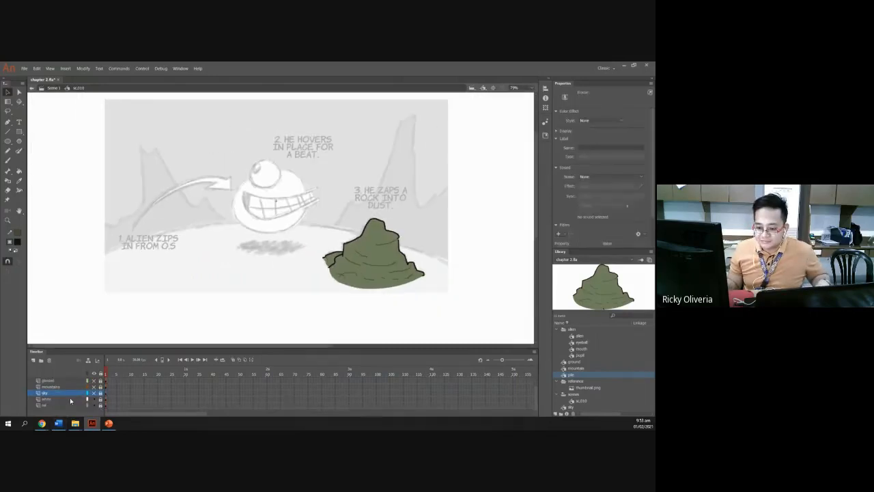
{"action": "left_click", "coordinate": [56, 400]}
{"action": "left_click", "coordinate": [94, 400]}
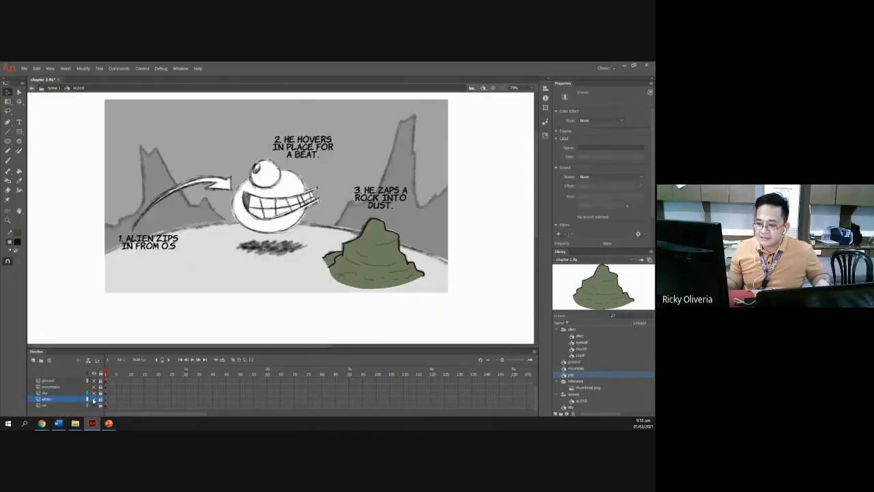
{"action": "left_click", "coordinate": [94, 400]}
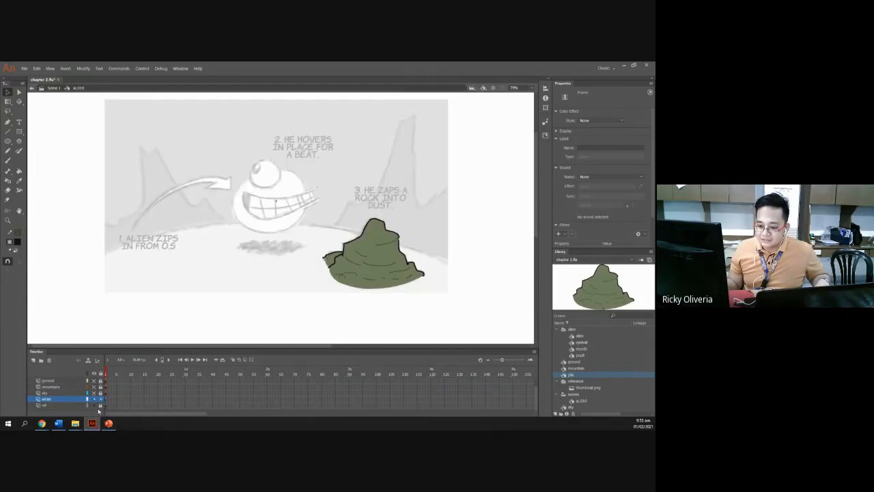
{"action": "left_click", "coordinate": [49, 362]}
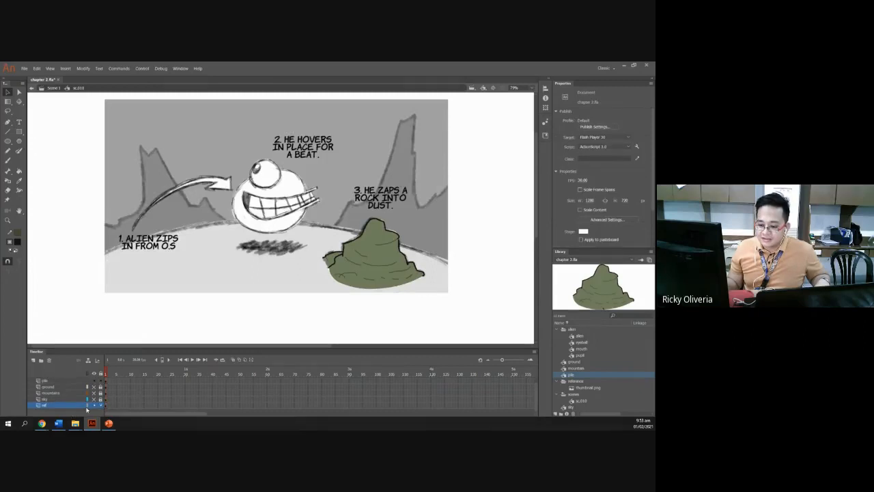
Step: Turn the ref layer into a guide layer
{"action": "right_click", "coordinate": [53, 407]}
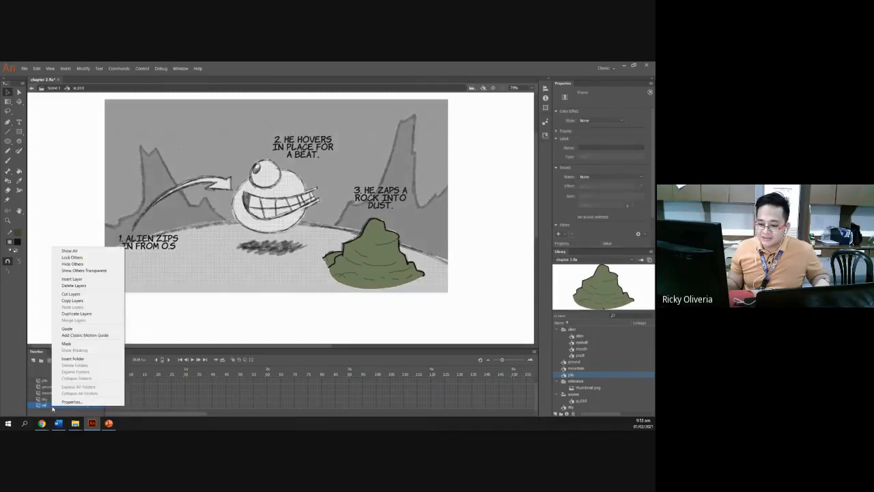
{"action": "left_click", "coordinate": [52, 410]}
{"action": "right_click", "coordinate": [50, 406]}
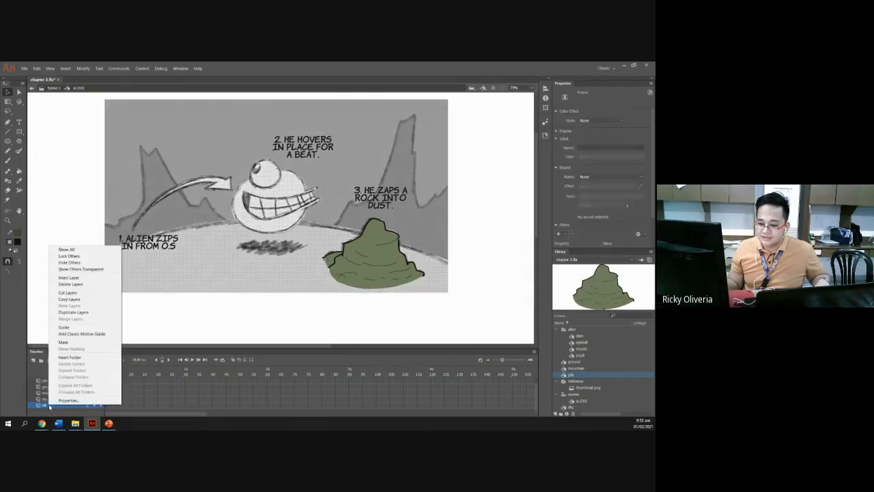
{"action": "left_click", "coordinate": [60, 327]}
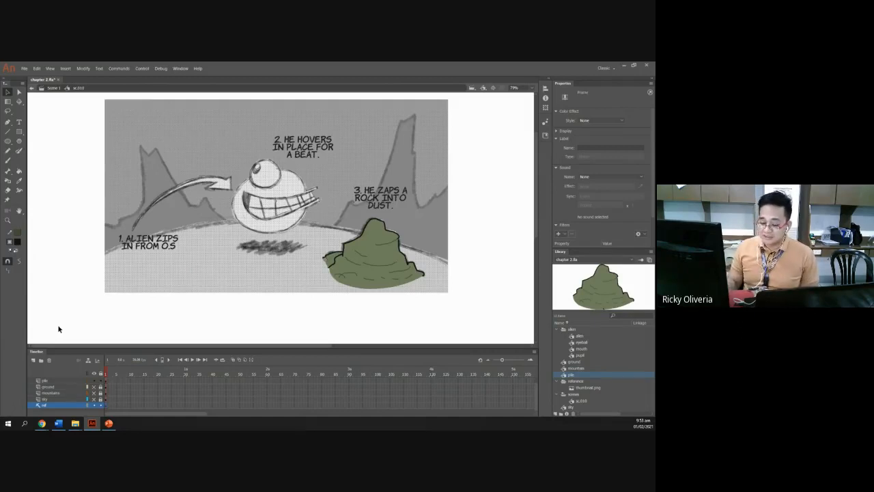
Step: Check the final output slide in PowerPoint, and save the chapter 2 document in Animate
{"action": "left_click", "coordinate": [108, 423]}
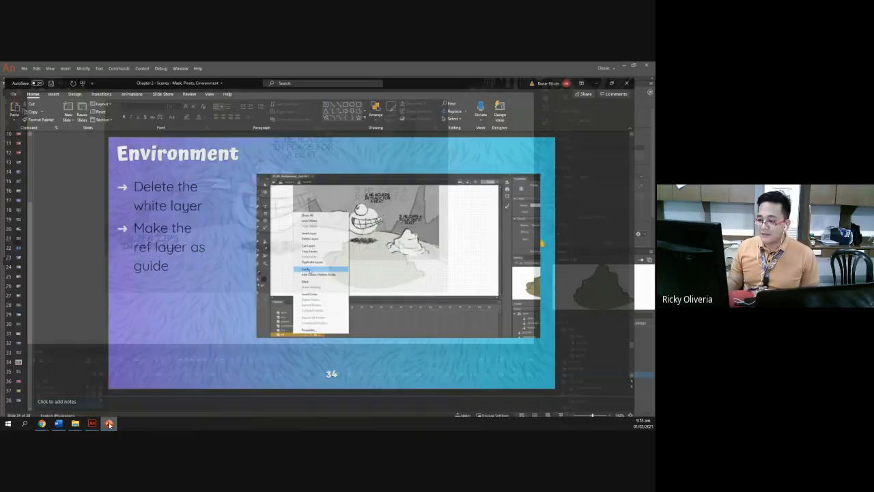
{"action": "left_click", "coordinate": [14, 367]}
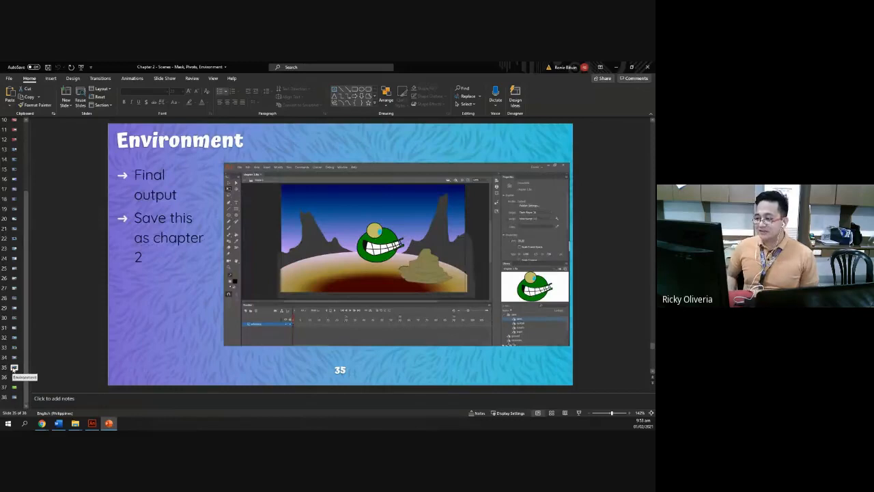
{"action": "left_click", "coordinate": [93, 424]}
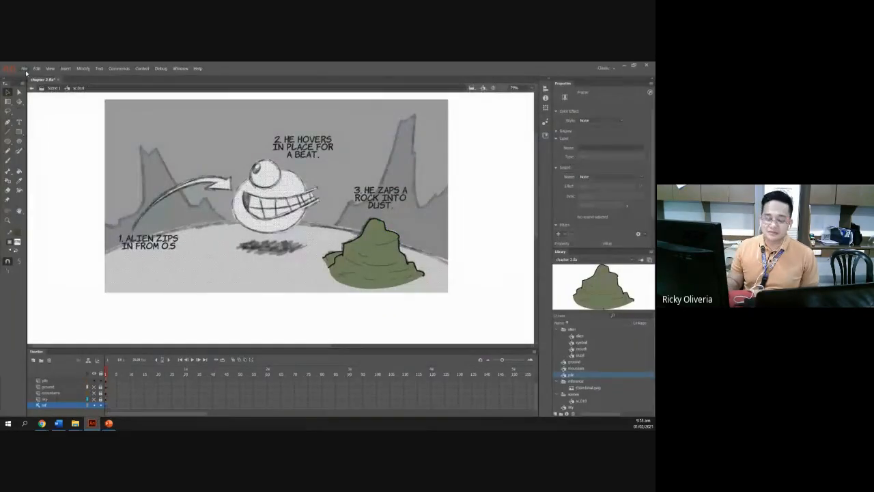
{"action": "left_click", "coordinate": [68, 204]}
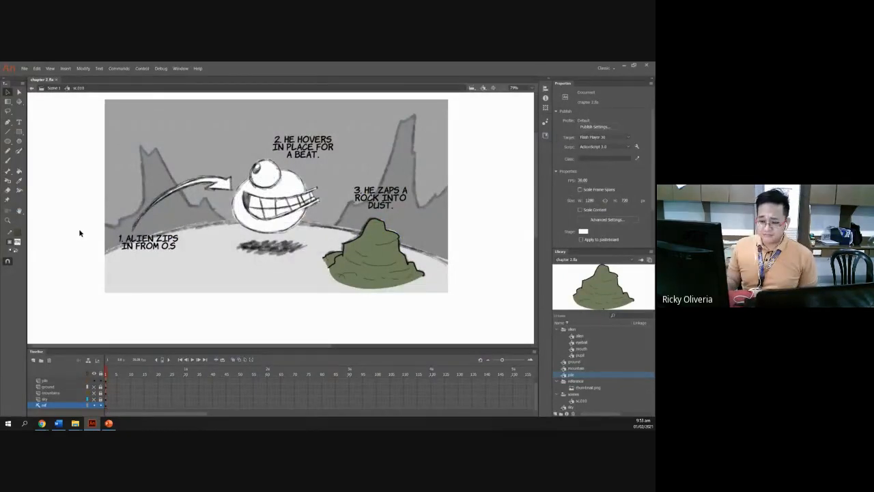
Step: Show the hidden ground, mountains and sky layers, and toggle the pile layer's visibility to check it against the background
{"action": "left_click_drag", "start_coordinate": [94, 387], "coordinate": [94, 400]}
{"action": "left_click", "coordinate": [94, 404]}
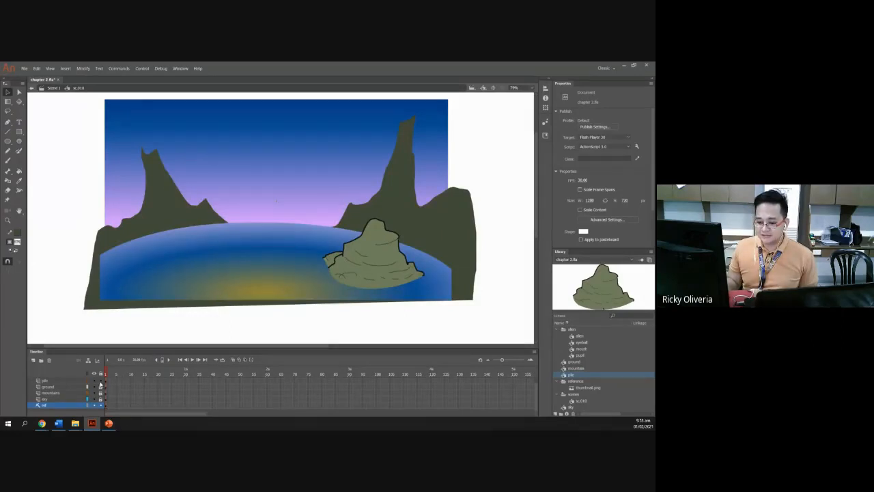
{"action": "left_click", "coordinate": [95, 381]}
{"action": "left_click", "coordinate": [95, 381]}
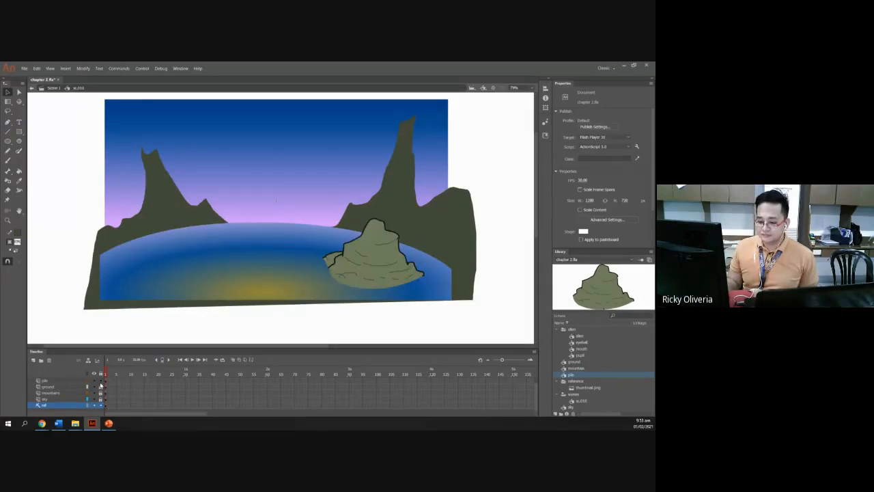
Step: Show the hidden Alien layer and examine the alien against the finished background
{"action": "scroll", "coordinate": [102, 386], "scroll_direction": "up", "scroll_amount": 1}
{"action": "left_click", "coordinate": [94, 380]}
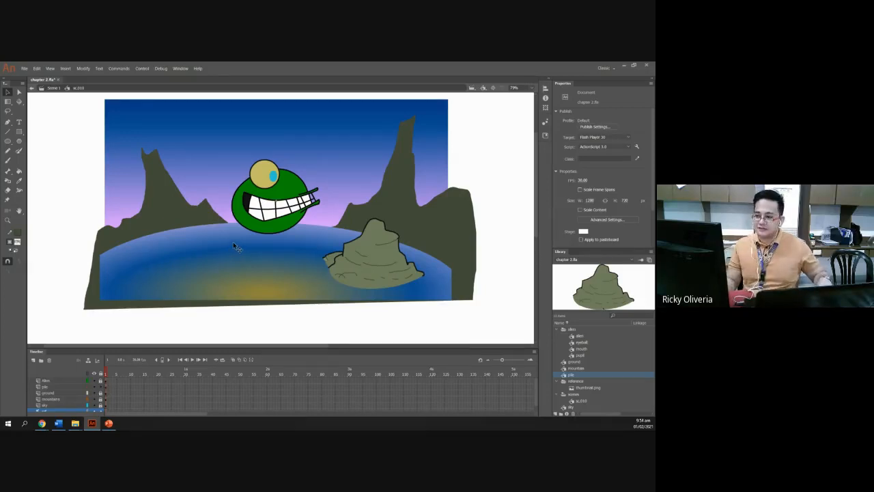
{"action": "scroll", "coordinate": [232, 241], "scroll_direction": "up", "scroll_amount": 2}
{"action": "scroll", "coordinate": [282, 199], "scroll_direction": "up", "scroll_amount": 1}
{"action": "left_click_drag", "start_coordinate": [282, 199], "coordinate": [280, 204]}
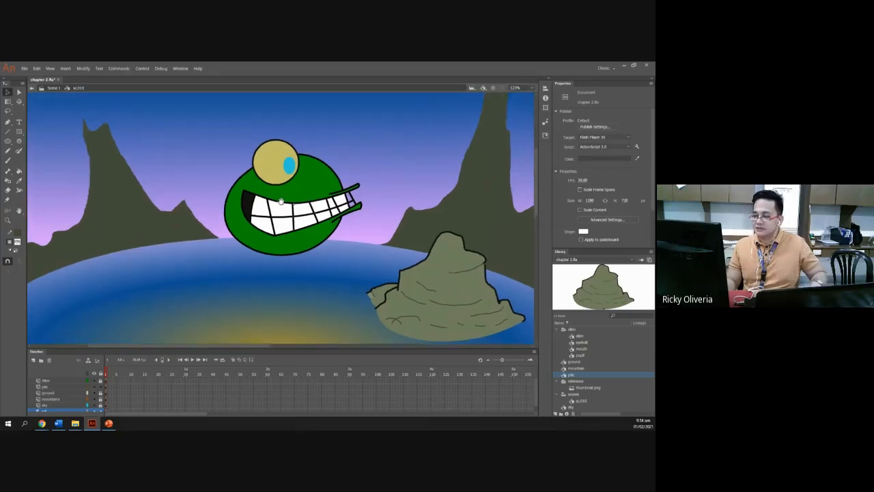
Step: Return to Scene 1 and move the alien down over the sketched alien in the reference
{"action": "left_click", "coordinate": [53, 88]}
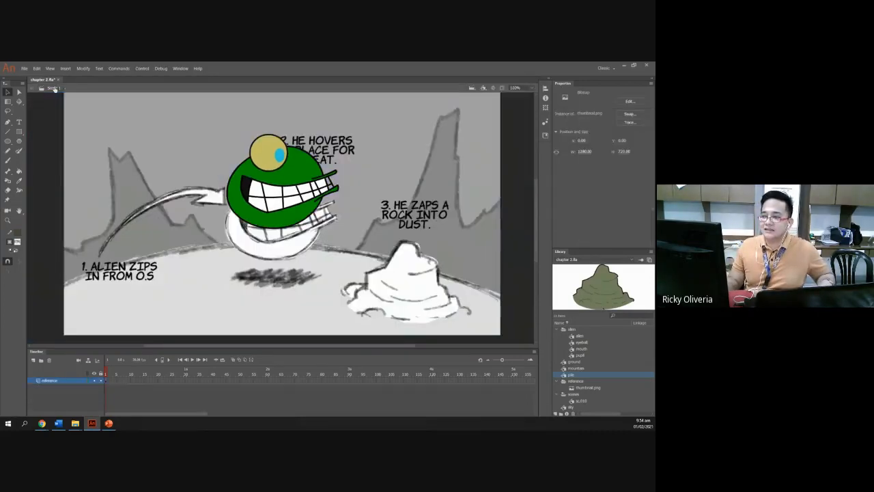
{"action": "left_click", "coordinate": [288, 176]}
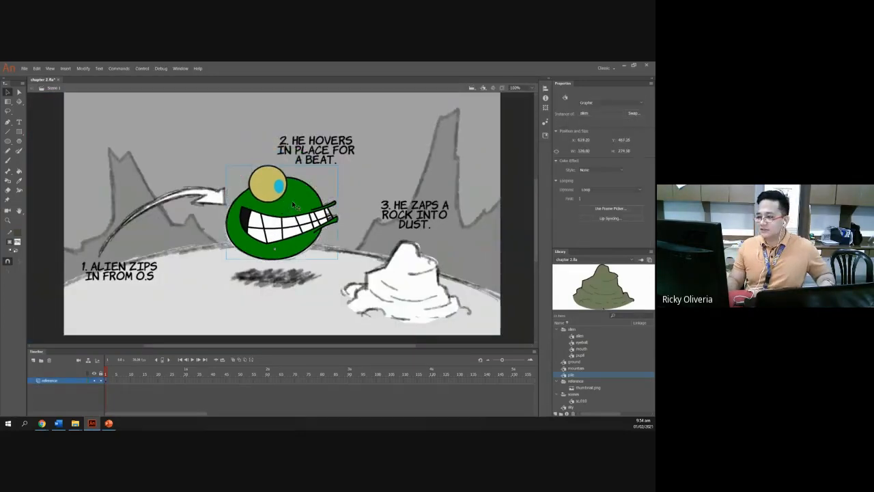
{"action": "key", "text": "ctrl+z"}
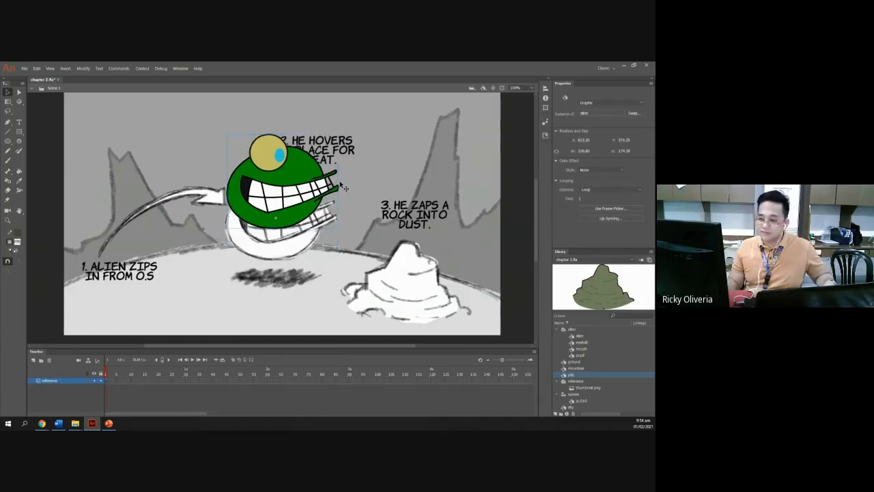
{"action": "key", "text": "ctrl+z"}
{"action": "left_click_drag", "start_coordinate": [305, 177], "coordinate": [304, 207]}
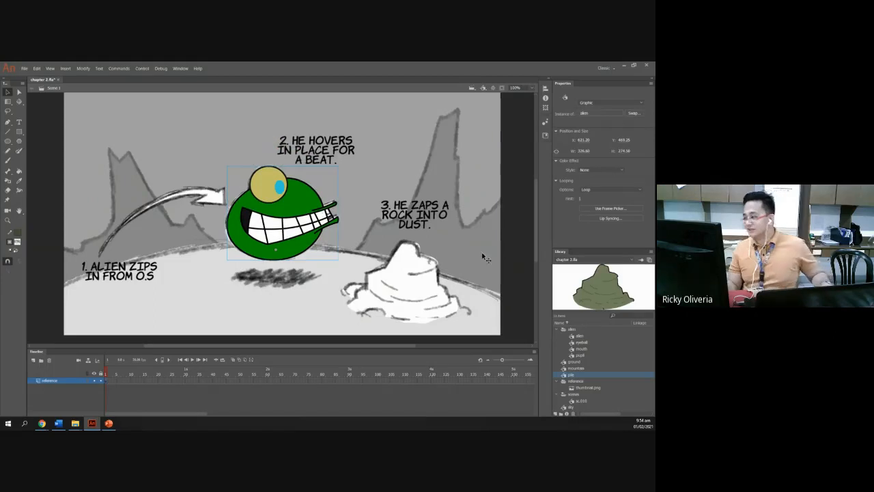
Step: Delete the alien from the main scene and place the sc.010 scene symbol on the stage, lined up with the reference
{"action": "left_click", "coordinate": [581, 401]}
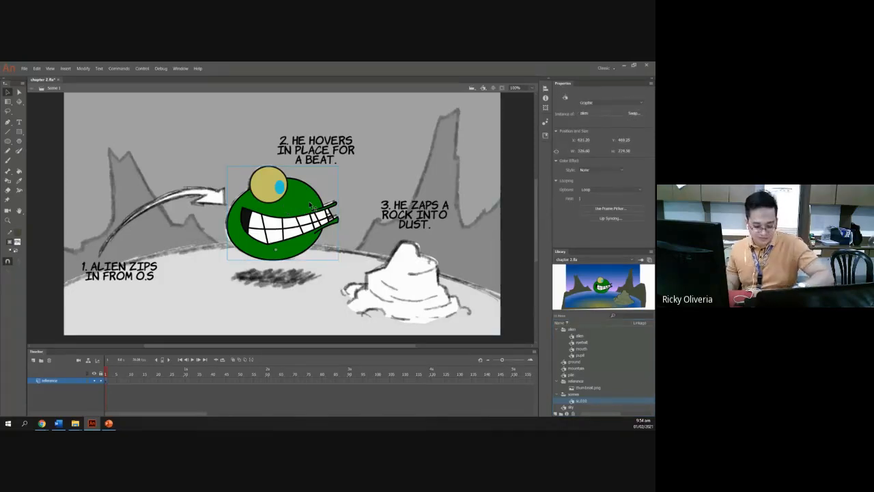
{"action": "key", "text": "Delete"}
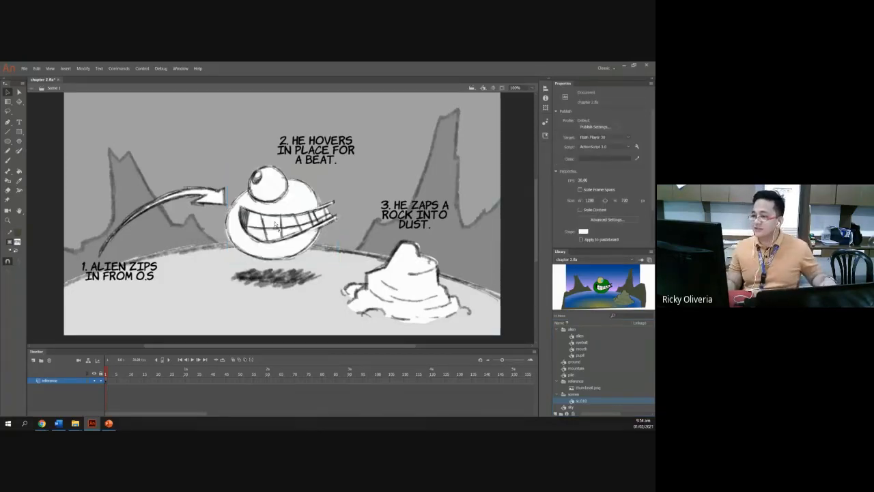
{"action": "key", "text": "ctrl+z"}
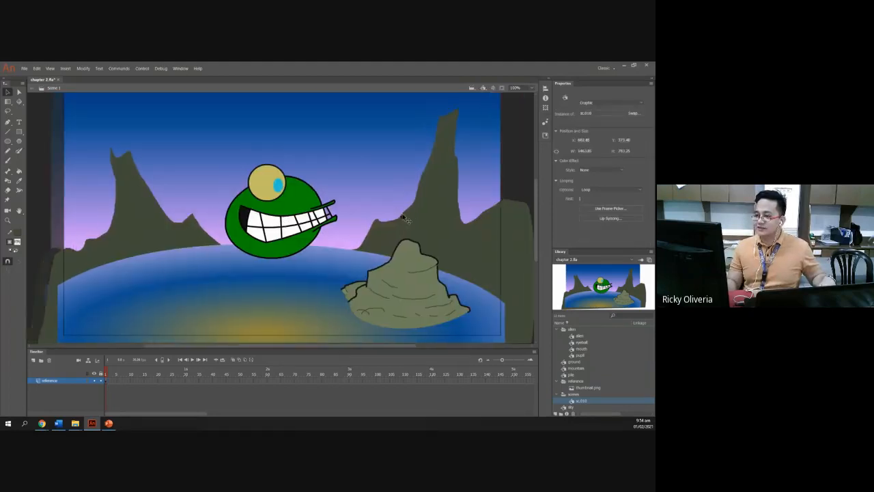
{"action": "mouse_move", "coordinate": [351, 242]}
{"action": "left_mouse_down"}
{"action": "mouse_move", "coordinate": [205, 233]}
{"action": "mouse_move", "coordinate": [291, 219]}
{"action": "mouse_move", "coordinate": [316, 230]}
{"action": "mouse_move", "coordinate": [248, 239]}
{"action": "mouse_move", "coordinate": [254, 273]}
{"action": "mouse_move", "coordinate": [303, 218]}
{"action": "mouse_move", "coordinate": [266, 226]}
{"action": "mouse_move", "coordinate": [297, 224]}
{"action": "mouse_move", "coordinate": [281, 230]}
{"action": "mouse_move", "coordinate": [287, 224]}
{"action": "left_mouse_up"}
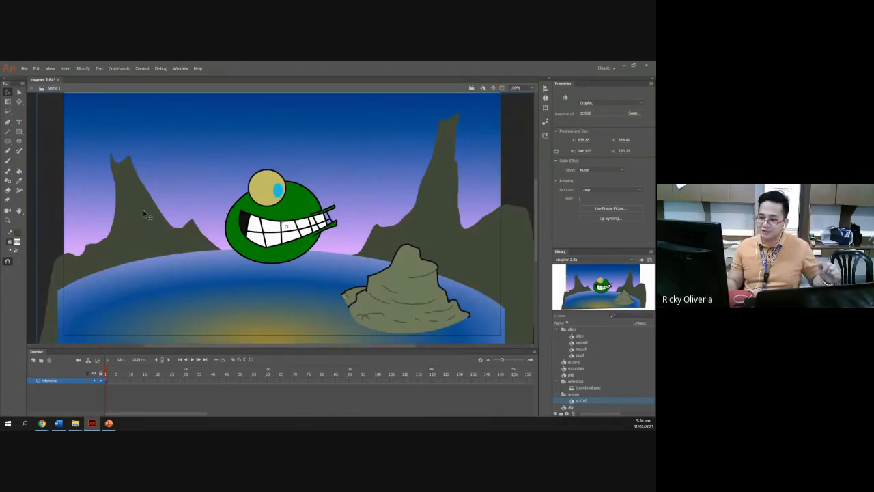
Step: Open the sc.010 symbol for editing and delete its Alien layer
{"action": "double_click", "coordinate": [572, 403]}
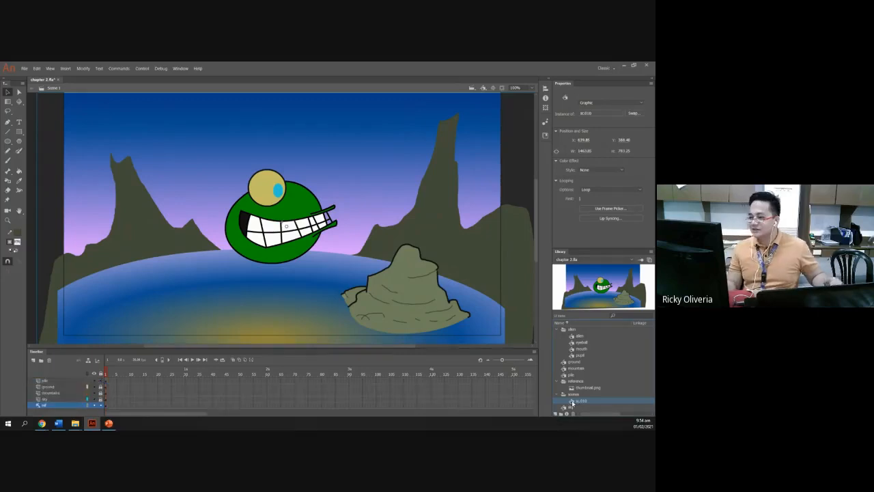
{"action": "left_click", "coordinate": [56, 382]}
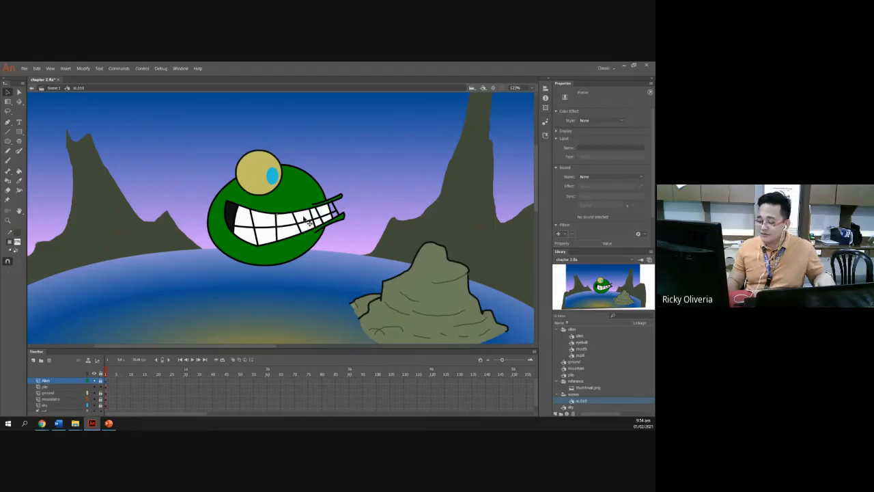
{"action": "right_click", "coordinate": [69, 381]}
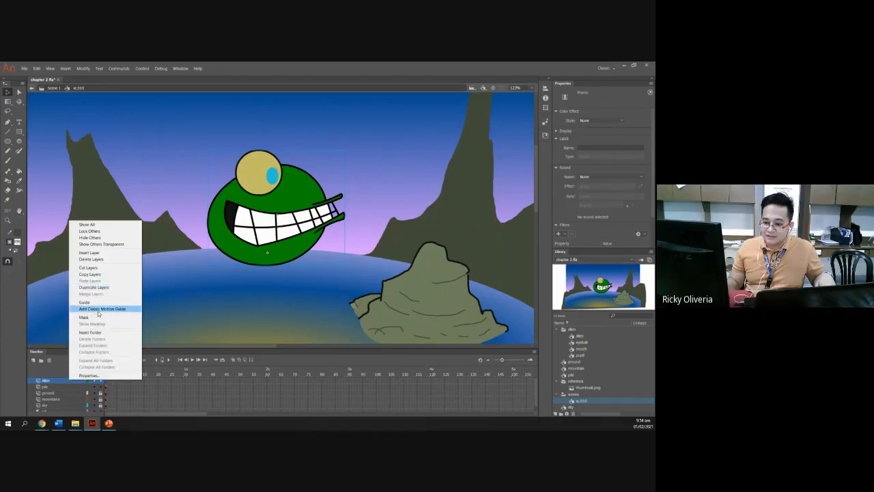
{"action": "left_click", "coordinate": [50, 362]}
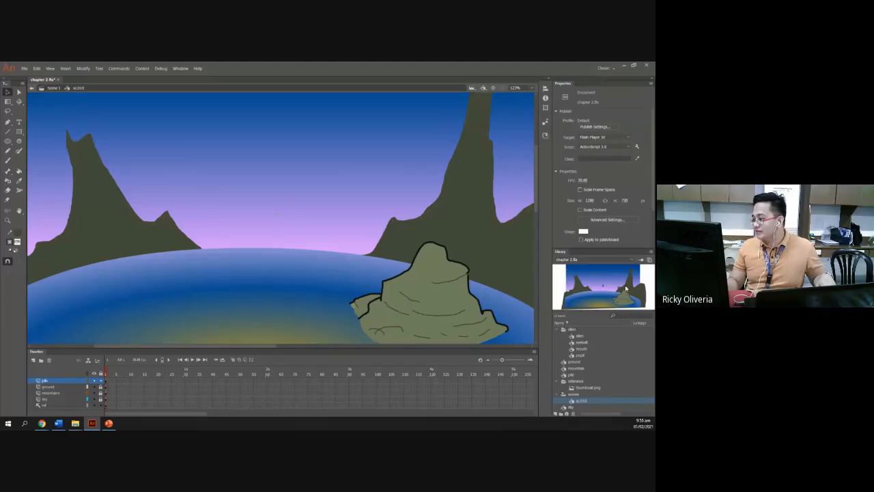
Step: Return to Scene 1 and reposition the background symbol so that it fits the stage frame
{"action": "left_click", "coordinate": [581, 337]}
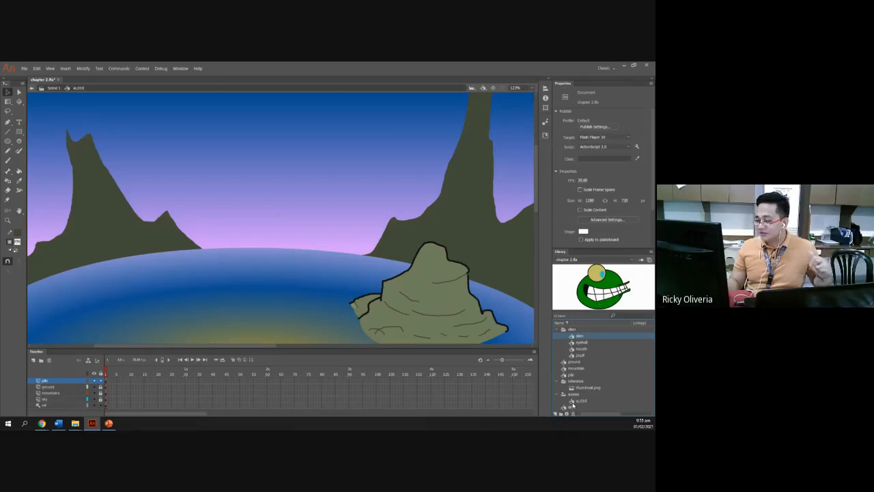
{"action": "left_click", "coordinate": [352, 275]}
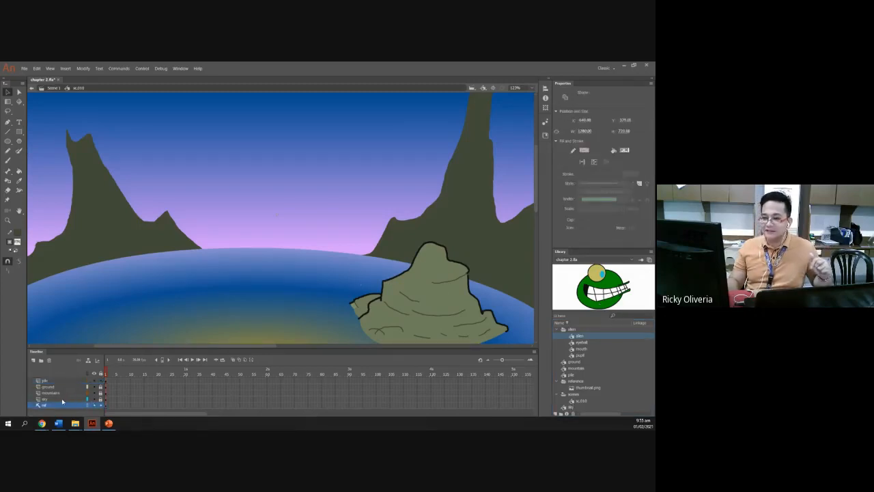
{"action": "left_click", "coordinate": [54, 88]}
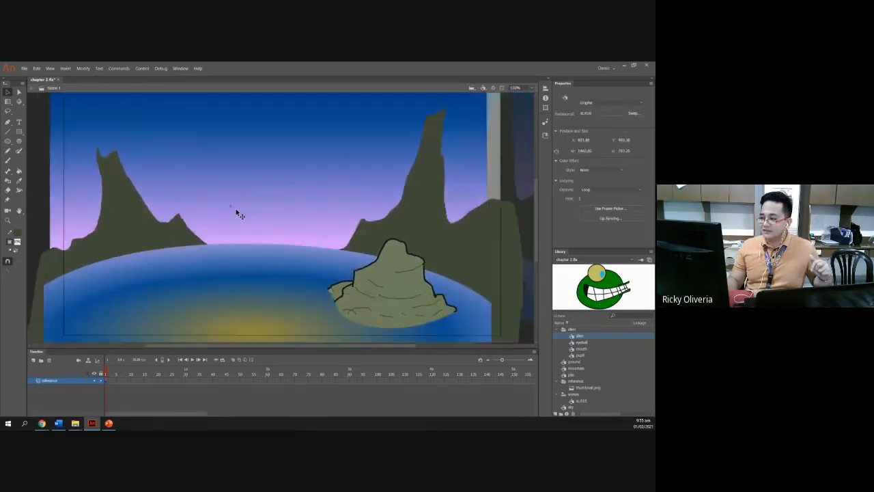
{"action": "left_click_drag", "start_coordinate": [238, 214], "coordinate": [249, 209]}
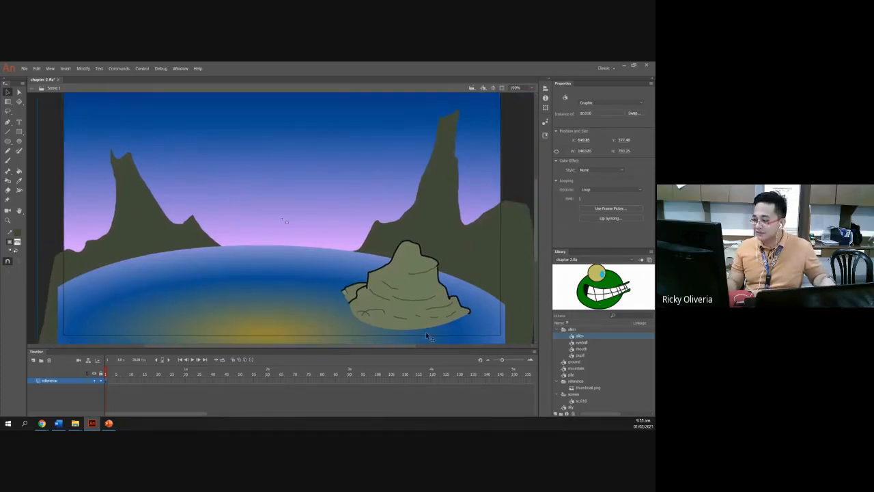
Step: Place the alien symbol from the library on the stage, just above the planet's horizon
{"action": "scroll", "coordinate": [383, 196], "scroll_direction": "down", "scroll_amount": 2}
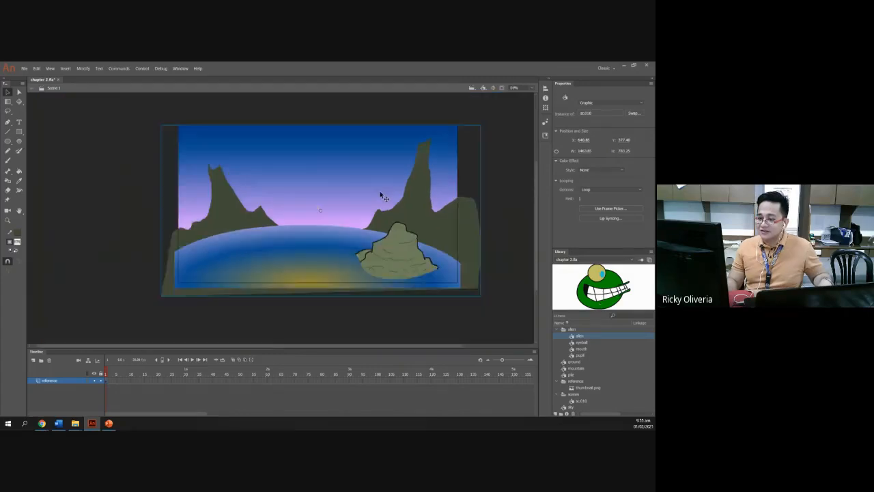
{"action": "scroll", "coordinate": [382, 196], "scroll_direction": "up", "scroll_amount": 2}
{"action": "scroll", "coordinate": [378, 195], "scroll_direction": "up", "scroll_amount": 1}
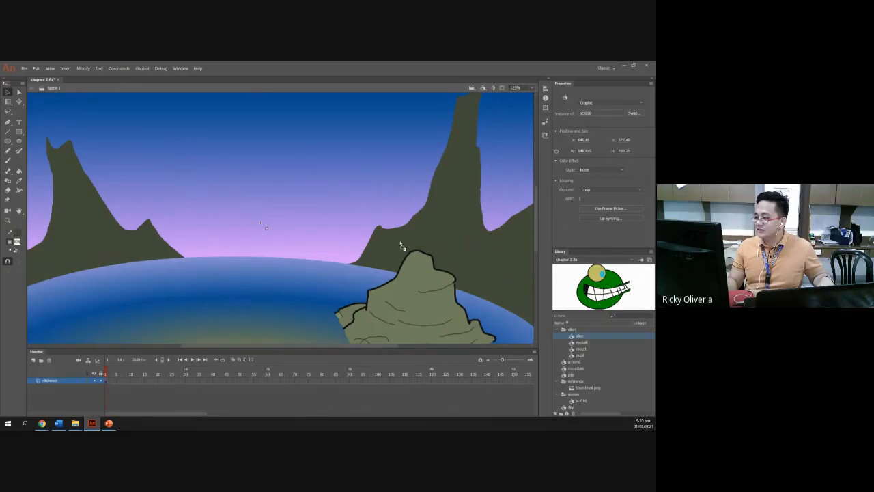
{"action": "left_click_drag", "start_coordinate": [400, 243], "coordinate": [308, 210]}
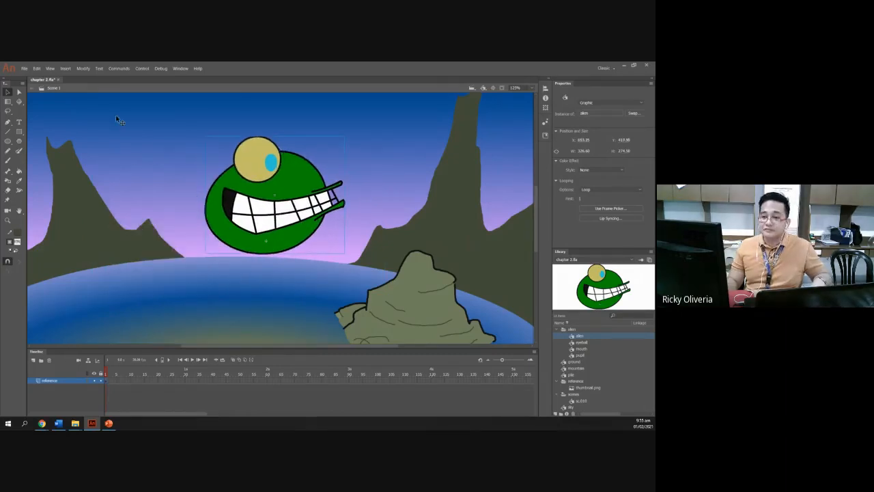
Step: Tilt the alien slightly clockwise with Free Transform and move it down onto the horizon line
{"action": "left_click", "coordinate": [8, 102]}
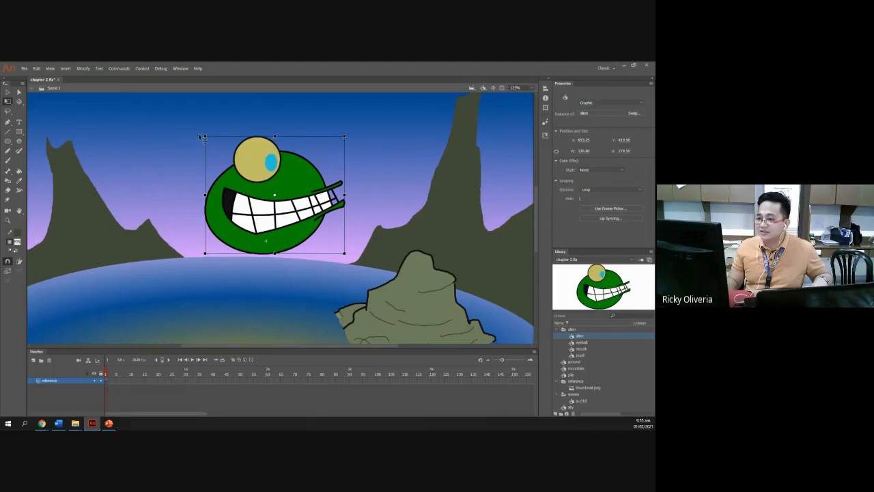
{"action": "left_click_drag", "start_coordinate": [204, 138], "coordinate": [229, 117]}
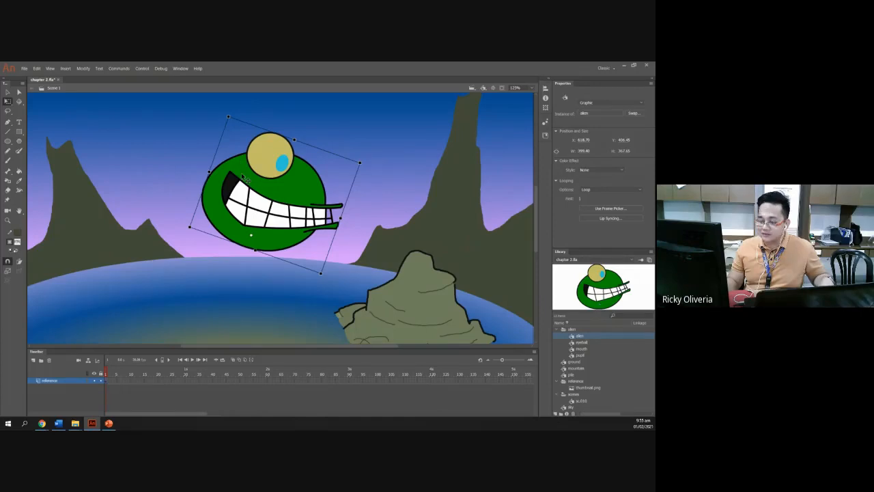
{"action": "key", "text": "ctrl+z"}
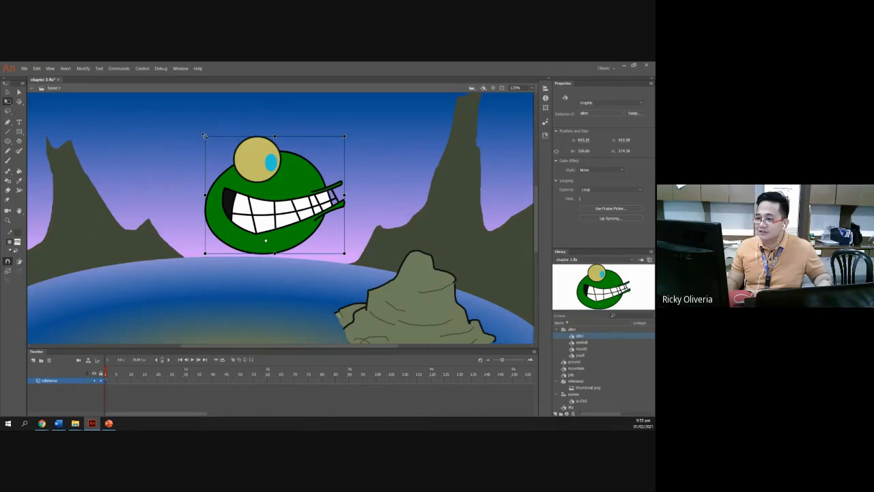
{"action": "left_click_drag", "start_coordinate": [205, 136], "coordinate": [228, 144]}
{"action": "scroll", "coordinate": [228, 144], "scroll_direction": "down", "scroll_amount": 2}
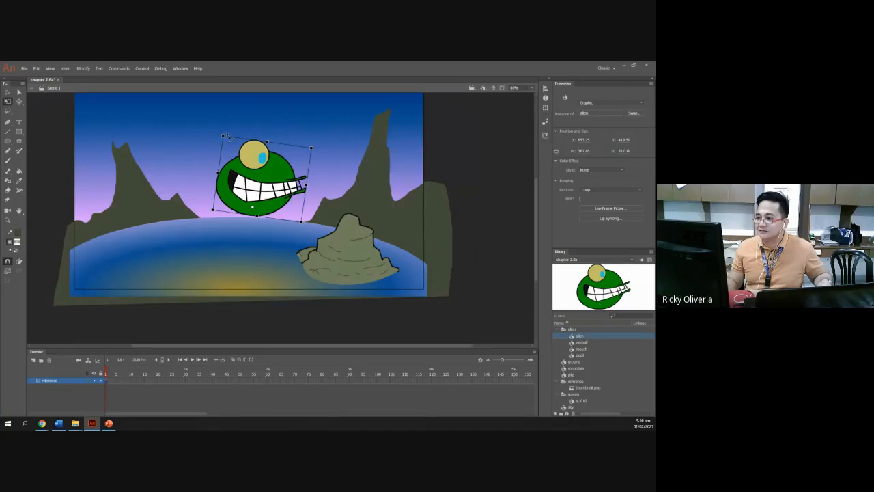
{"action": "left_click_drag", "start_coordinate": [228, 138], "coordinate": [281, 136]}
{"action": "key", "text": "ctrl+z"}
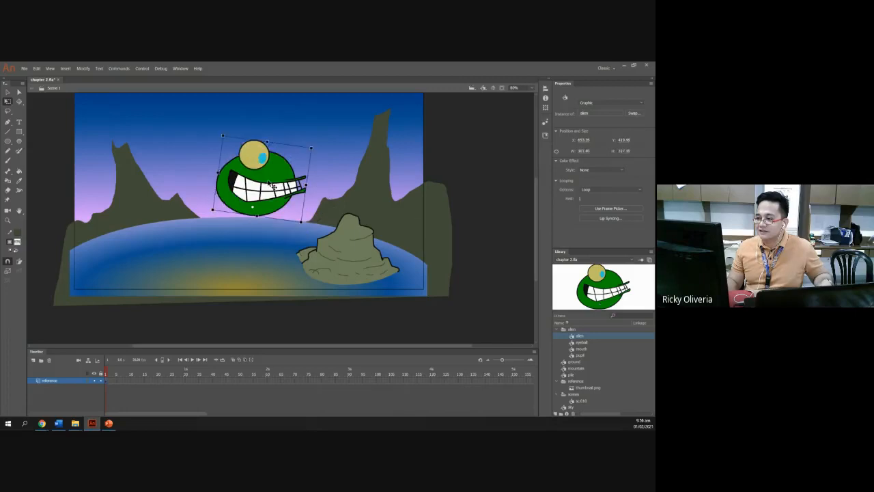
{"action": "left_click_drag", "start_coordinate": [275, 178], "coordinate": [275, 198]}
{"action": "left_click", "coordinate": [330, 174]}
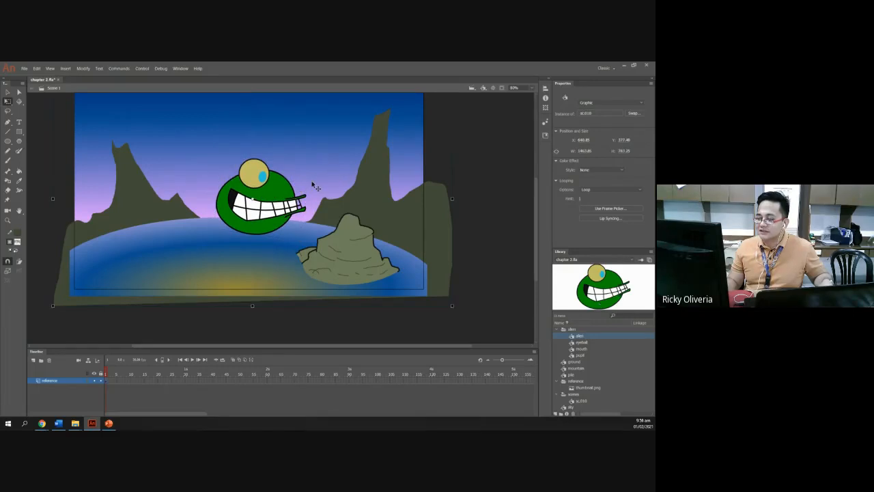
Step: Add a camera to the scene and switch back to the Selection tool
{"action": "scroll", "coordinate": [314, 188], "scroll_direction": "up", "scroll_amount": 2}
{"action": "key", "text": "c"}
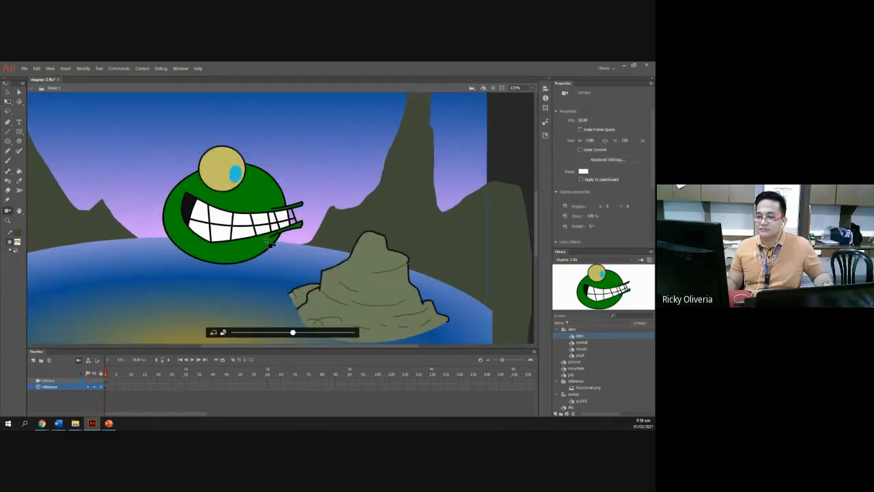
{"action": "left_click", "coordinate": [7, 92]}
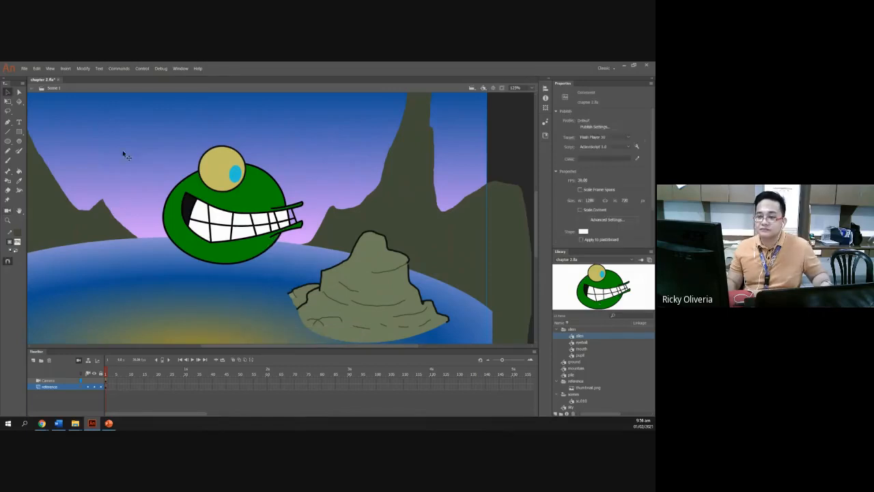
Step: Move the alien slightly left and rotate it counterclockwise with Free Transform so that its mouth points upward
{"action": "scroll", "coordinate": [208, 227], "scroll_direction": "down", "scroll_amount": 1}
{"action": "scroll", "coordinate": [205, 227], "scroll_direction": "up", "scroll_amount": 2}
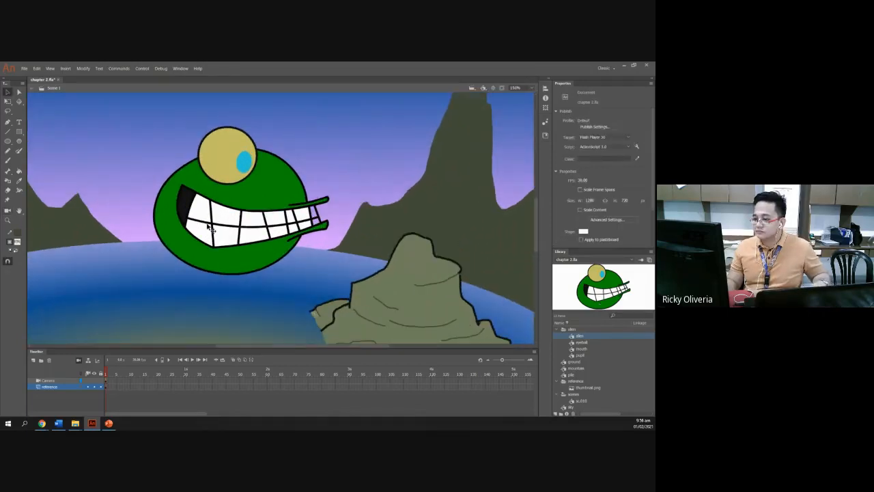
{"action": "scroll", "coordinate": [226, 224], "scroll_direction": "down", "scroll_amount": 1}
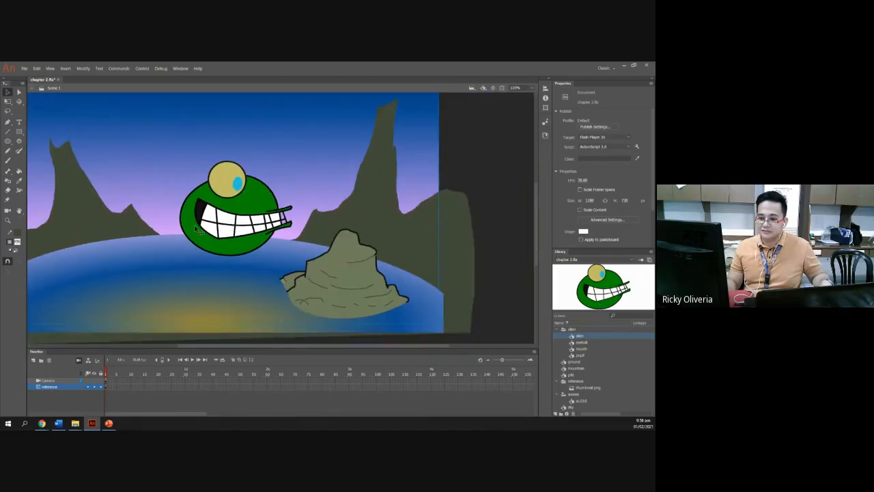
{"action": "left_click_drag", "start_coordinate": [146, 231], "coordinate": [203, 248]}
{"action": "scroll", "coordinate": [202, 248], "scroll_direction": "down", "scroll_amount": 3}
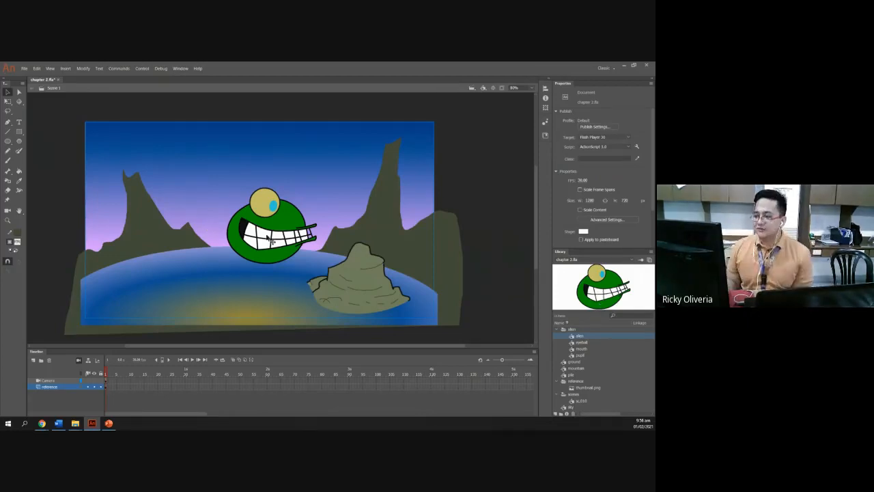
{"action": "left_click_drag", "start_coordinate": [279, 230], "coordinate": [245, 222]}
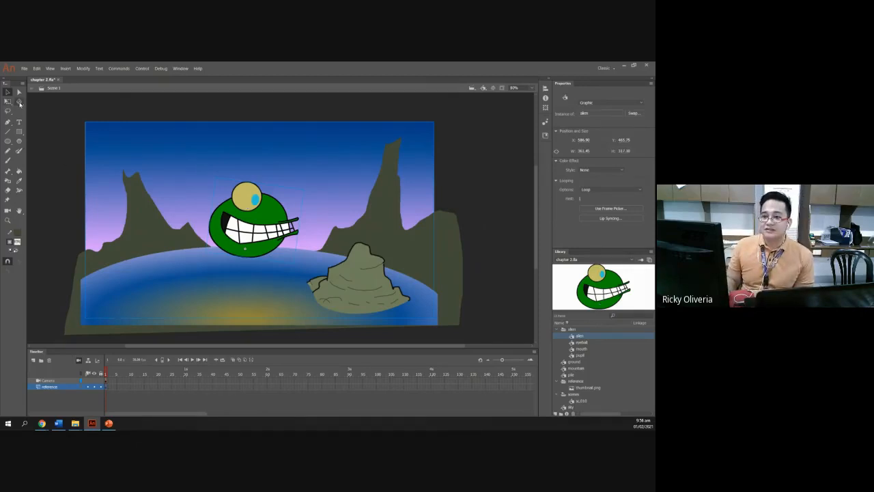
{"action": "left_click", "coordinate": [7, 100]}
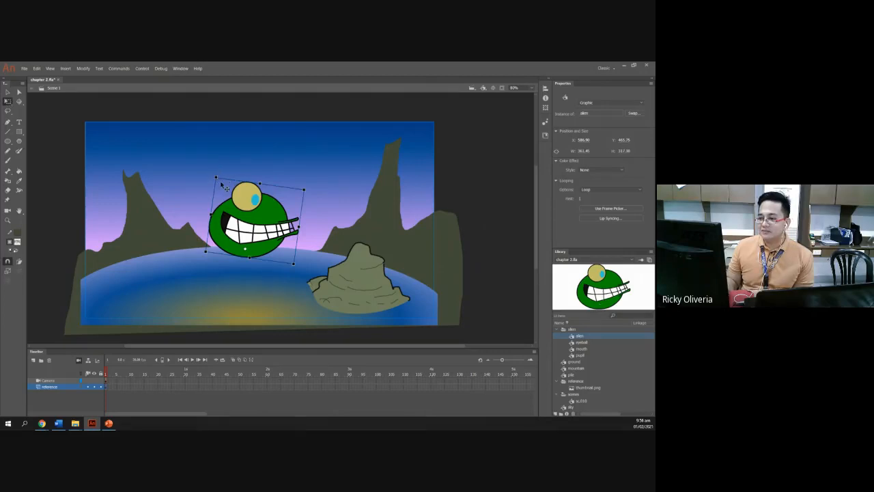
{"action": "left_click_drag", "start_coordinate": [222, 185], "coordinate": [184, 202]}
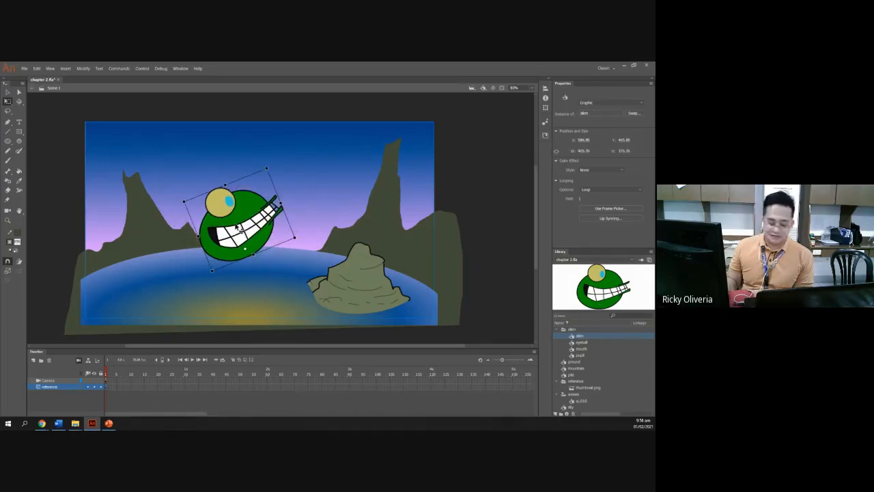
Step: Undo the alien's latest moves and rotations back to its slight clockwise tilt on the horizon, and select the background instance
{"action": "key", "text": "ctrl+z"}
{"action": "key", "text": "ctrl+z"}
{"action": "key", "text": "ctrl+z"}
{"action": "key", "text": "ctrl+z"}
{"action": "key", "text": "ctrl+z"}
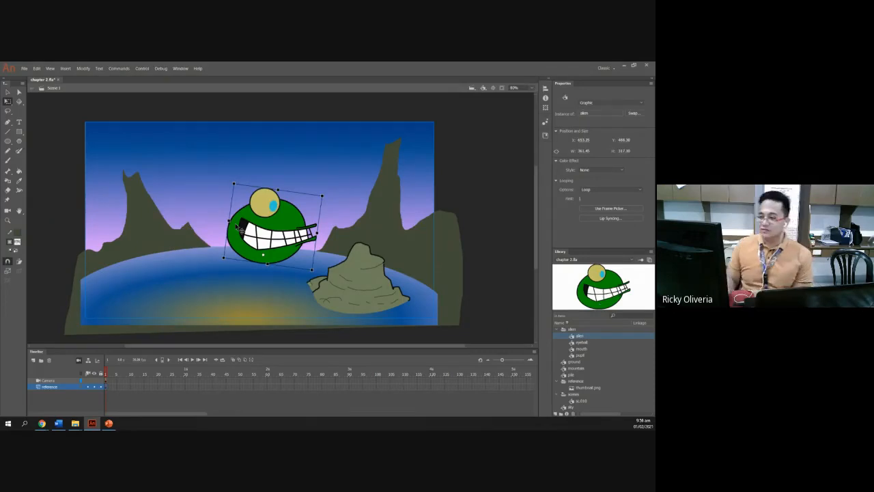
{"action": "left_click", "coordinate": [237, 165]}
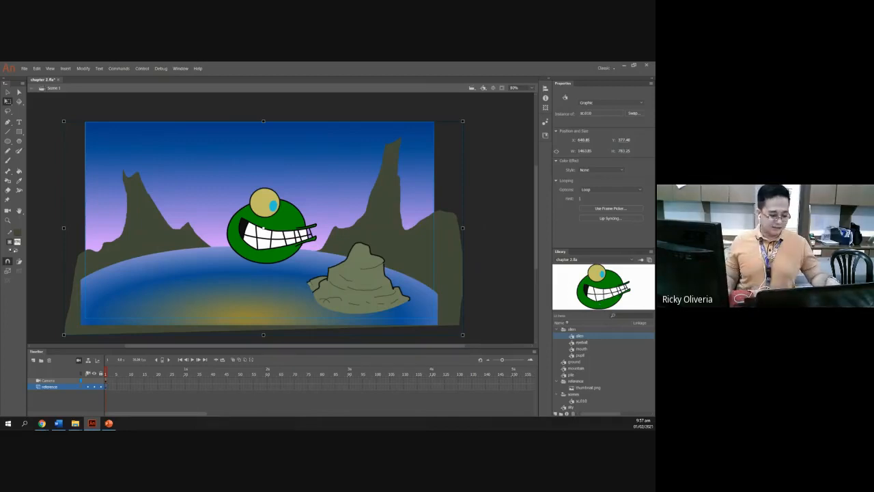
Step: Switch between Animate and PowerPoint to compare the scene with the final output on the Environment slide
{"action": "key", "text": "alt+Tab"}
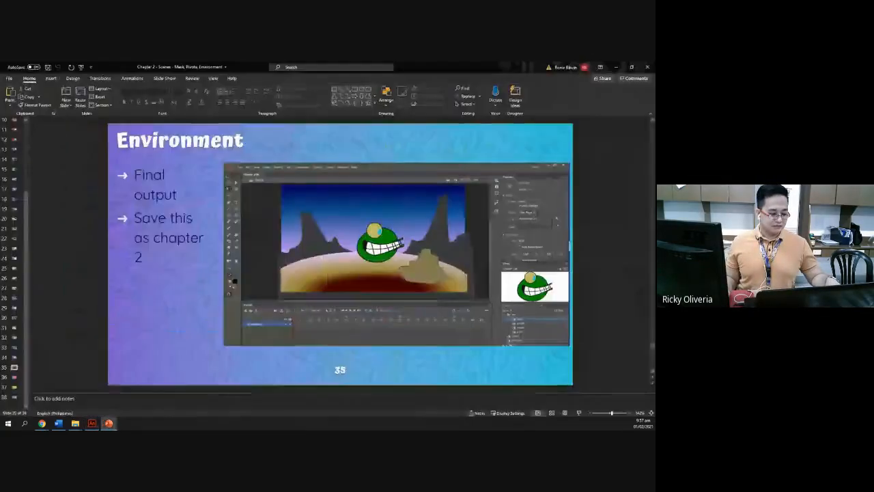
{"action": "key", "text": "alt+Tab"}
{"action": "key", "text": "alt+Tab"}
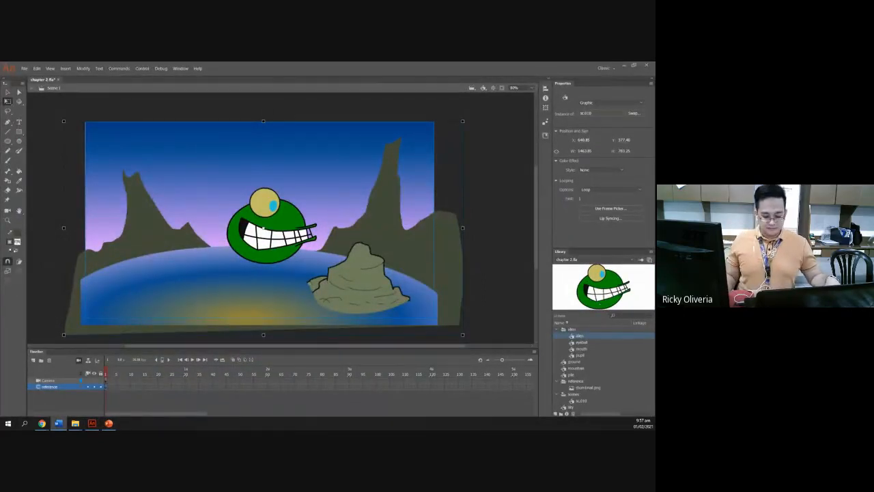
{"action": "key", "text": "alt+Tab"}
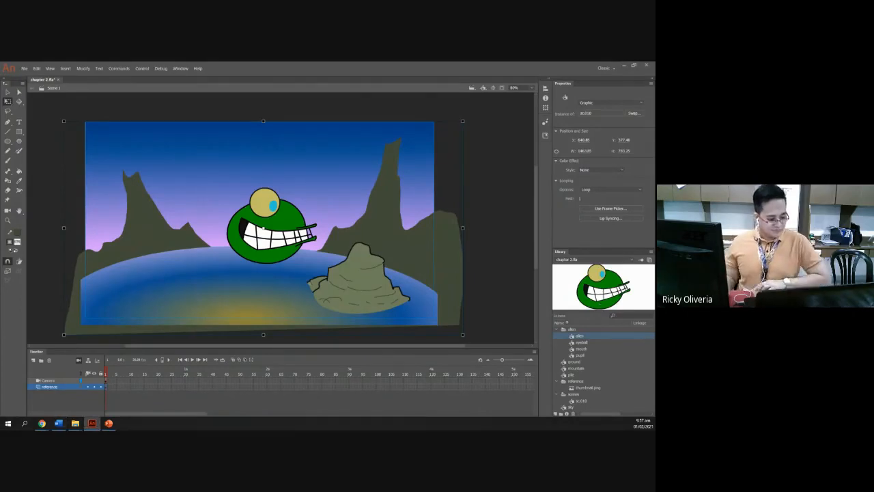
{"action": "key", "text": "alt+Tab"}
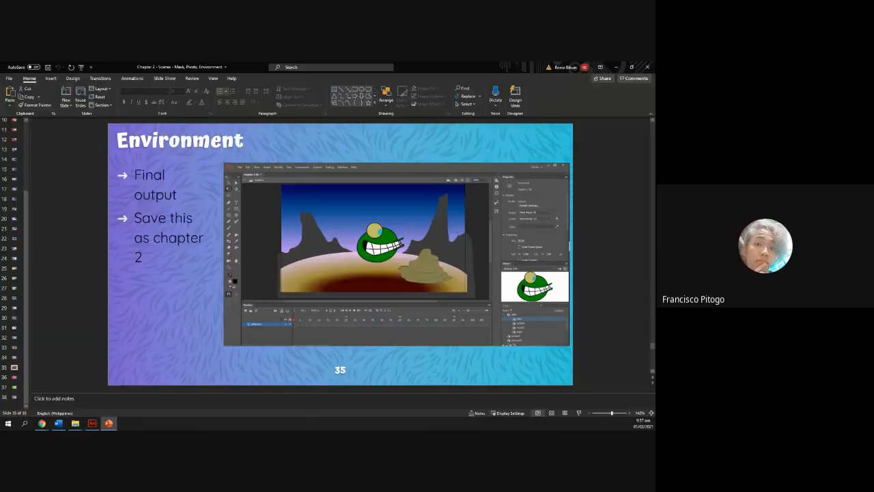